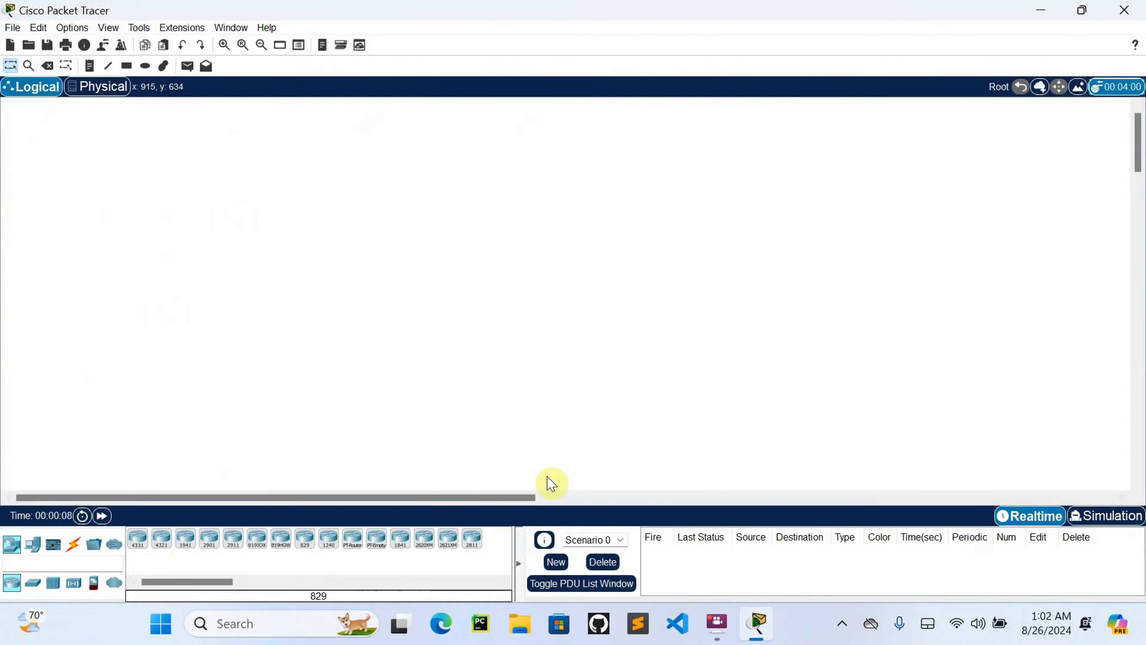
Step: Place a Router-PT in the workspace and a 2960 switch below it
left_click(352, 540)
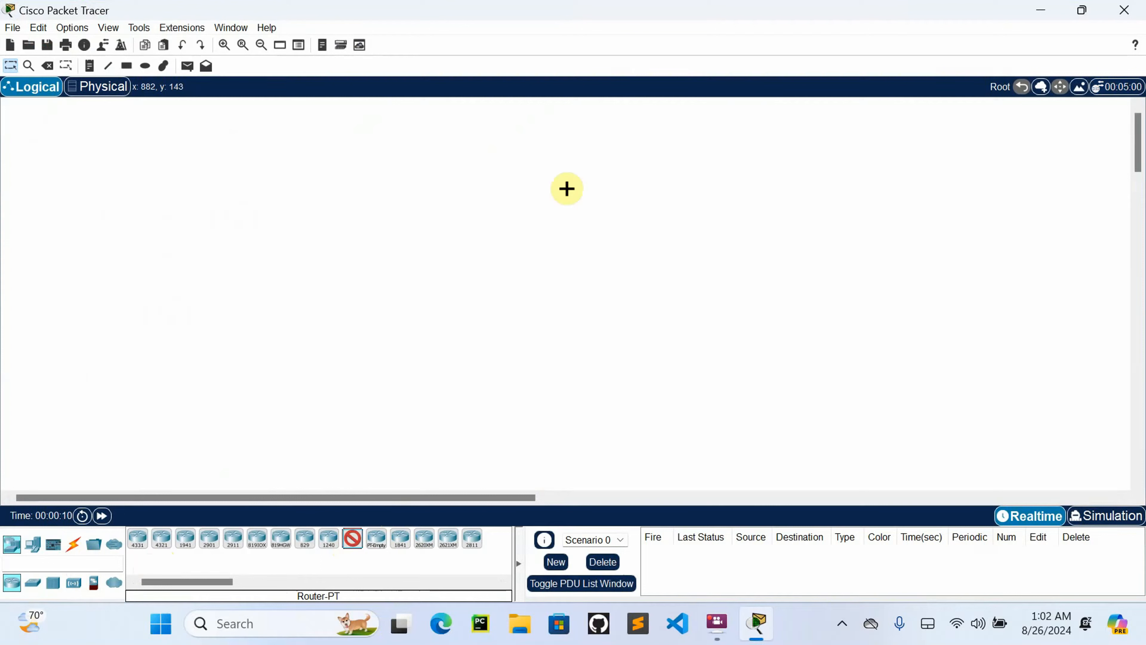
left_click(519, 185)
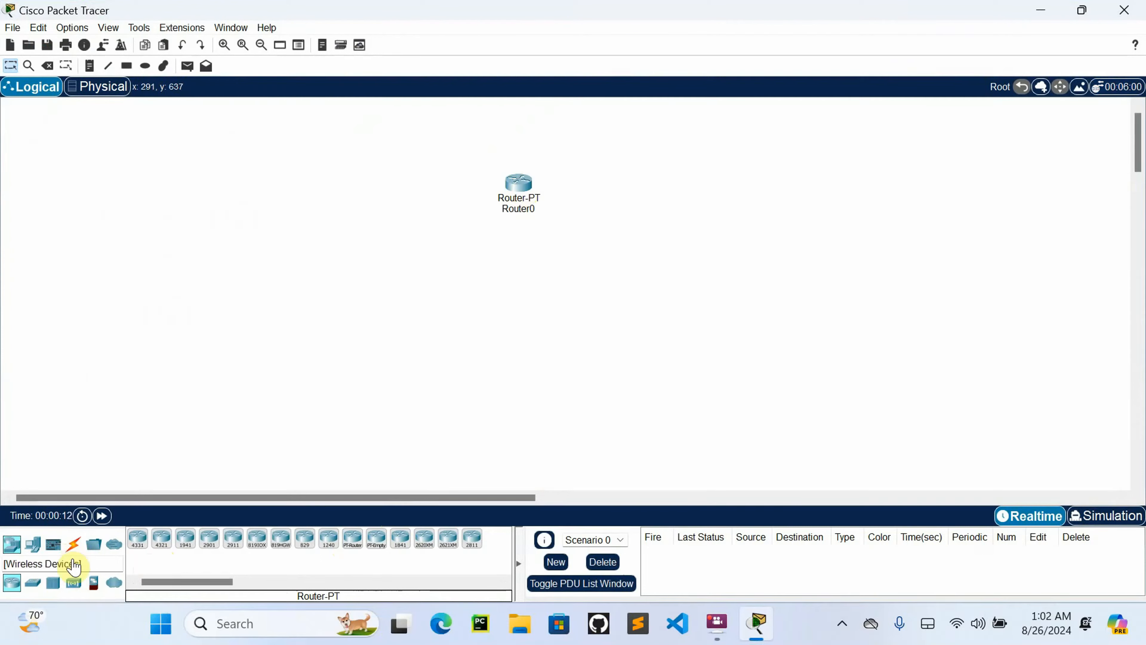
left_click(33, 582)
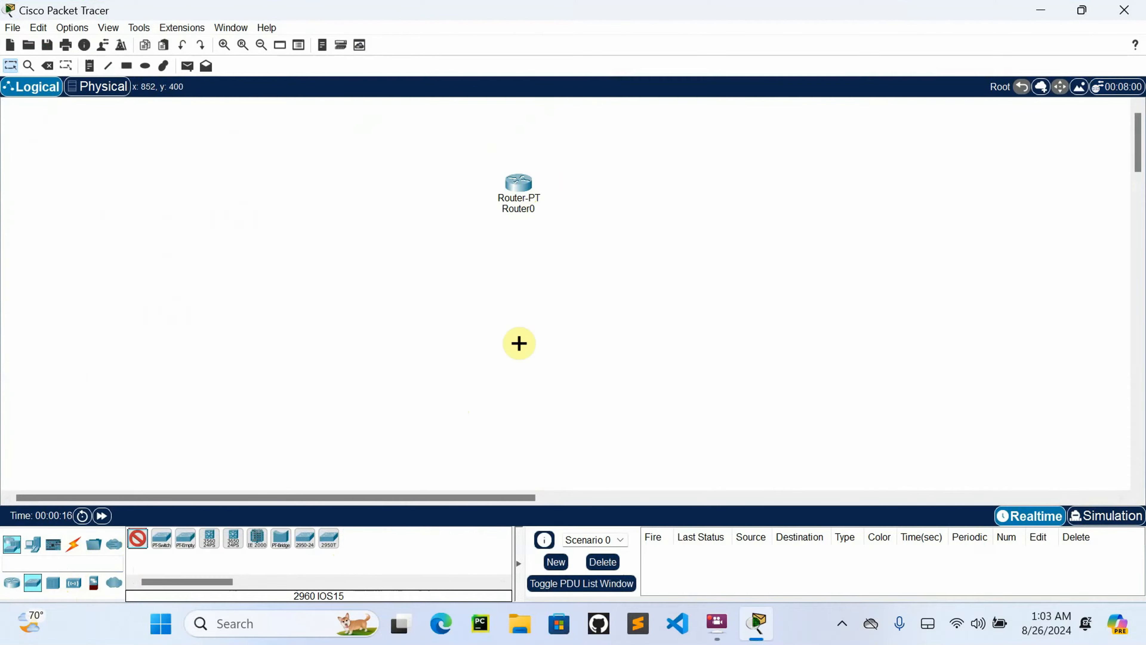
left_click(502, 329)
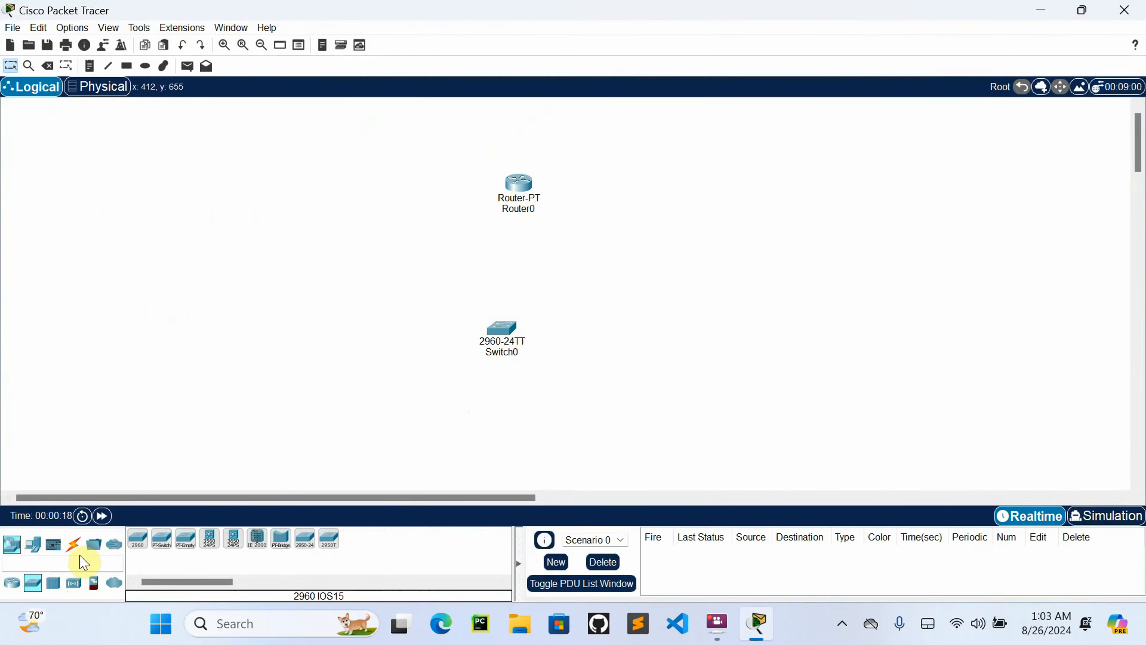
Step: Add three PCs in a row below the 2960 switch
left_click(31, 547)
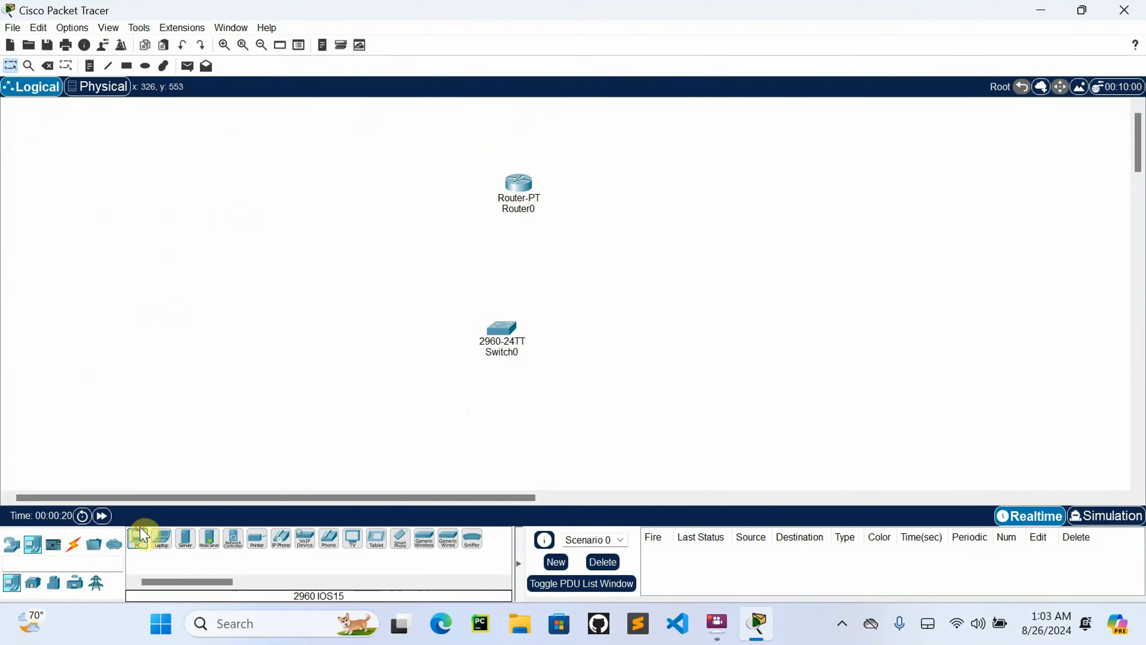
left_click(140, 537)
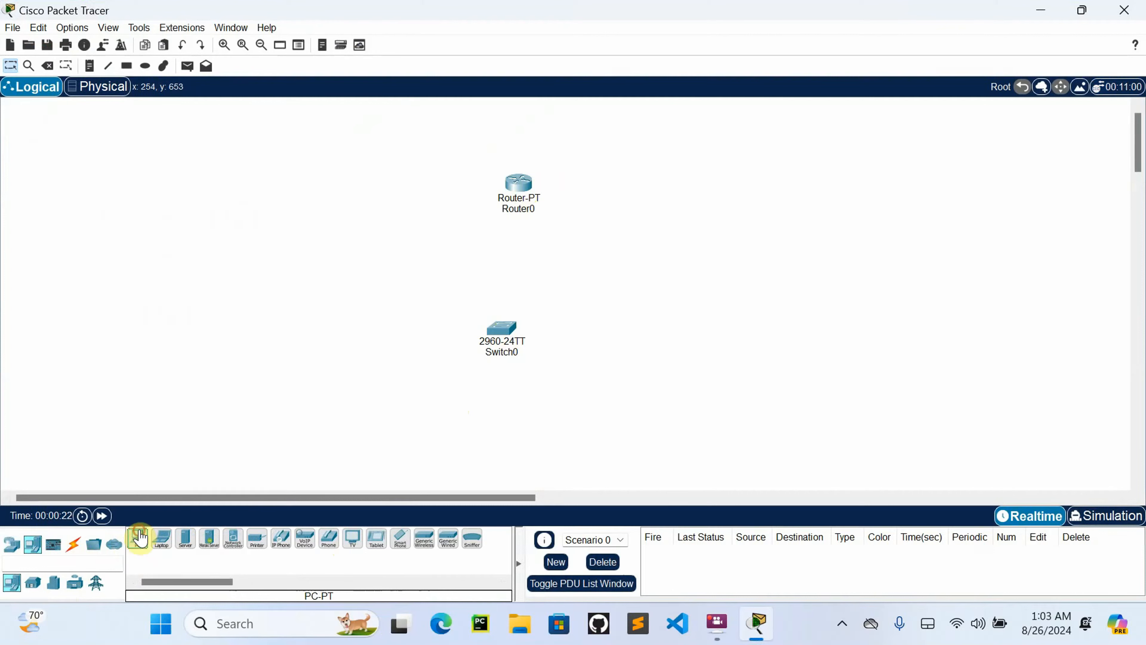
left_click(181, 453)
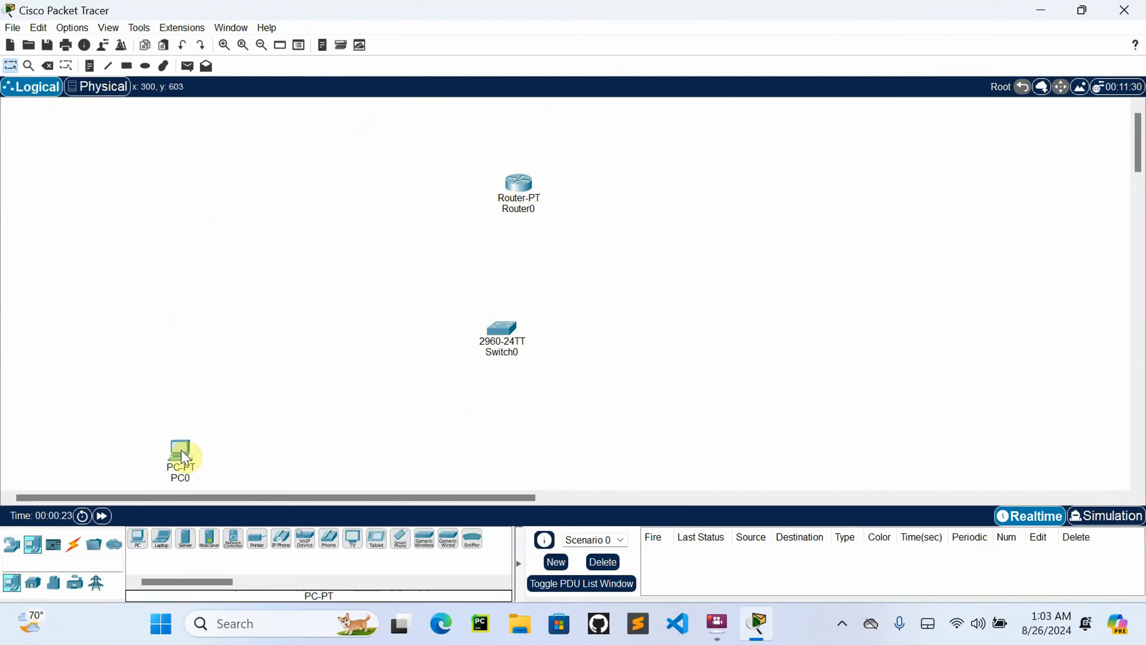
left_click(140, 537)
left_click(341, 444)
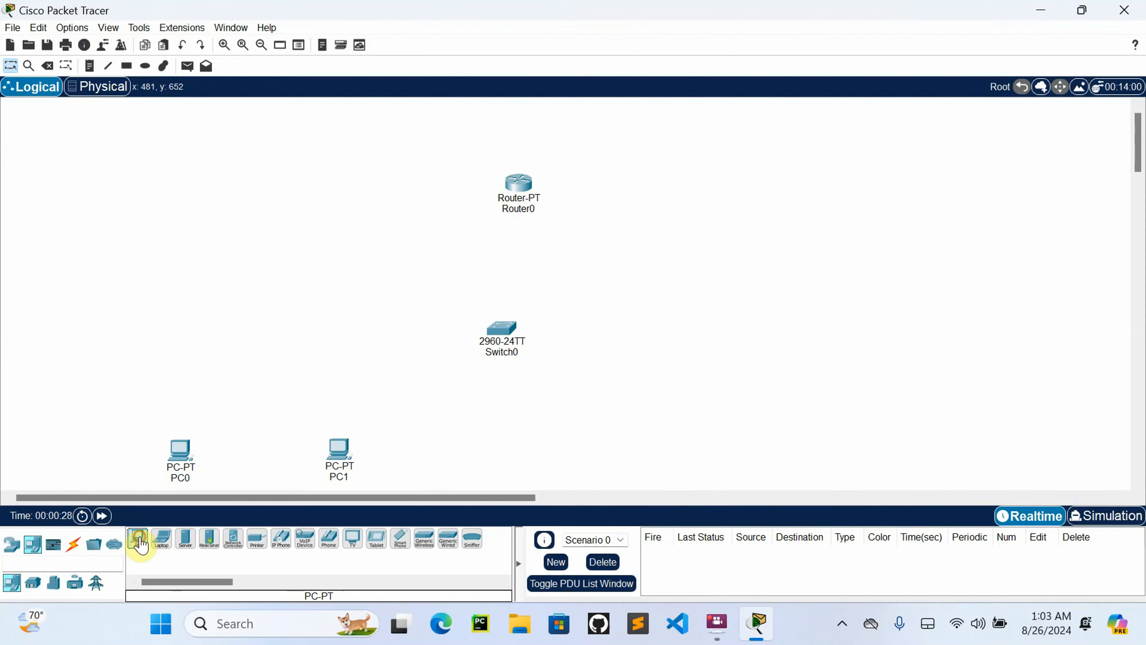
left_click(563, 447)
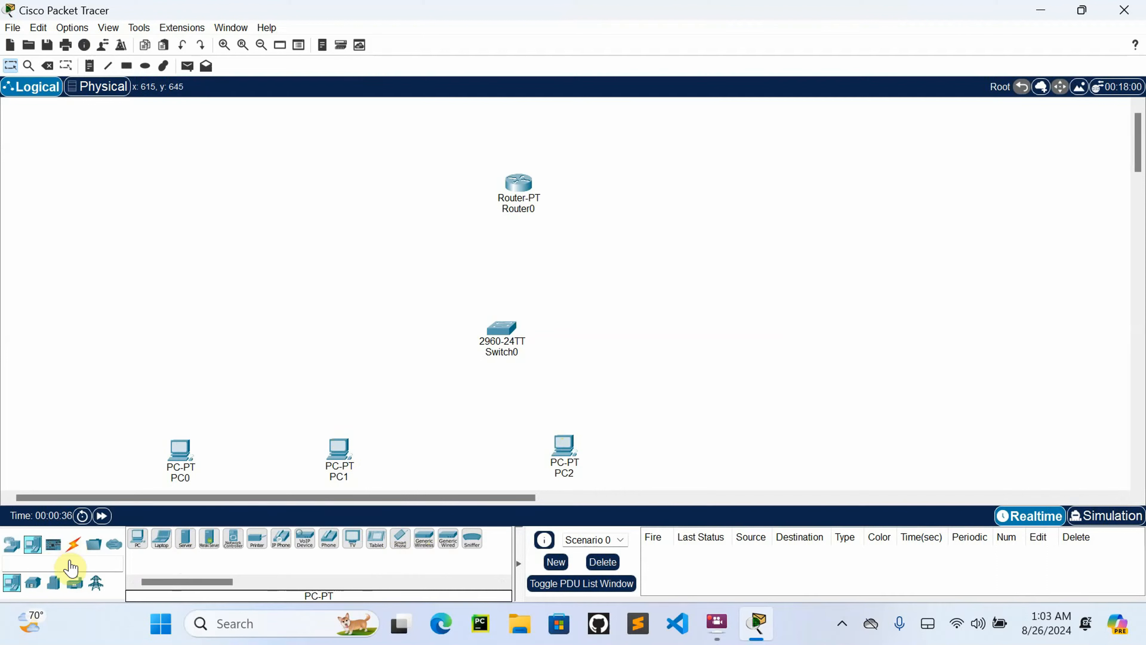
Step: Add two more 2960 switches, one on each side of Switch0 and roughly level with it
left_click(11, 546)
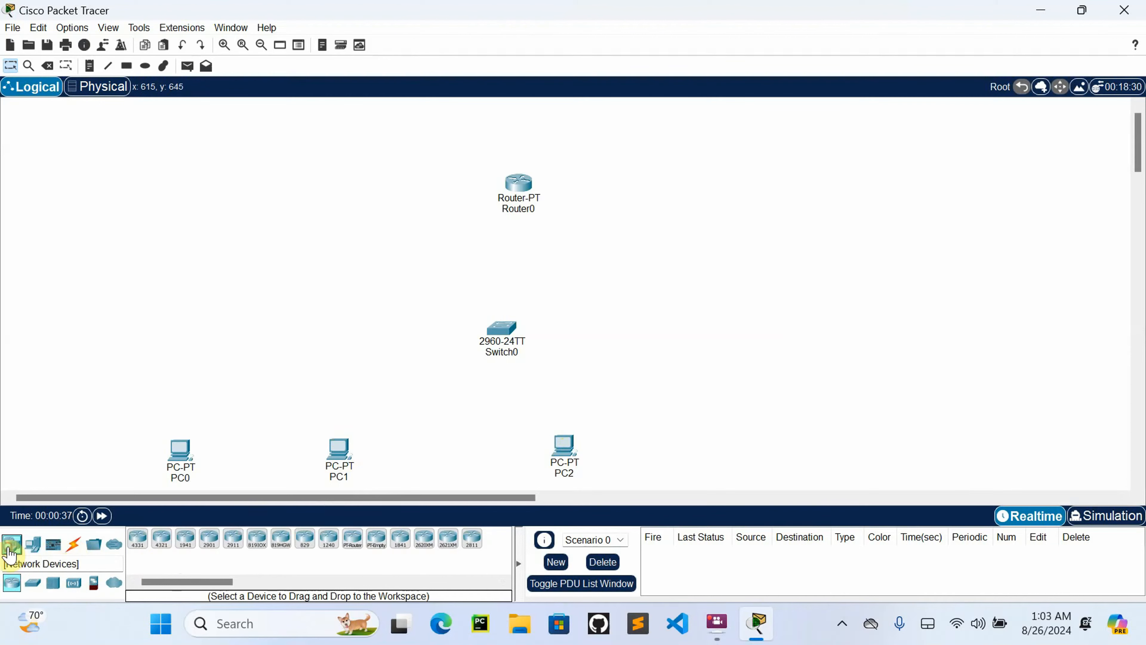
left_click(32, 582)
left_click(135, 543)
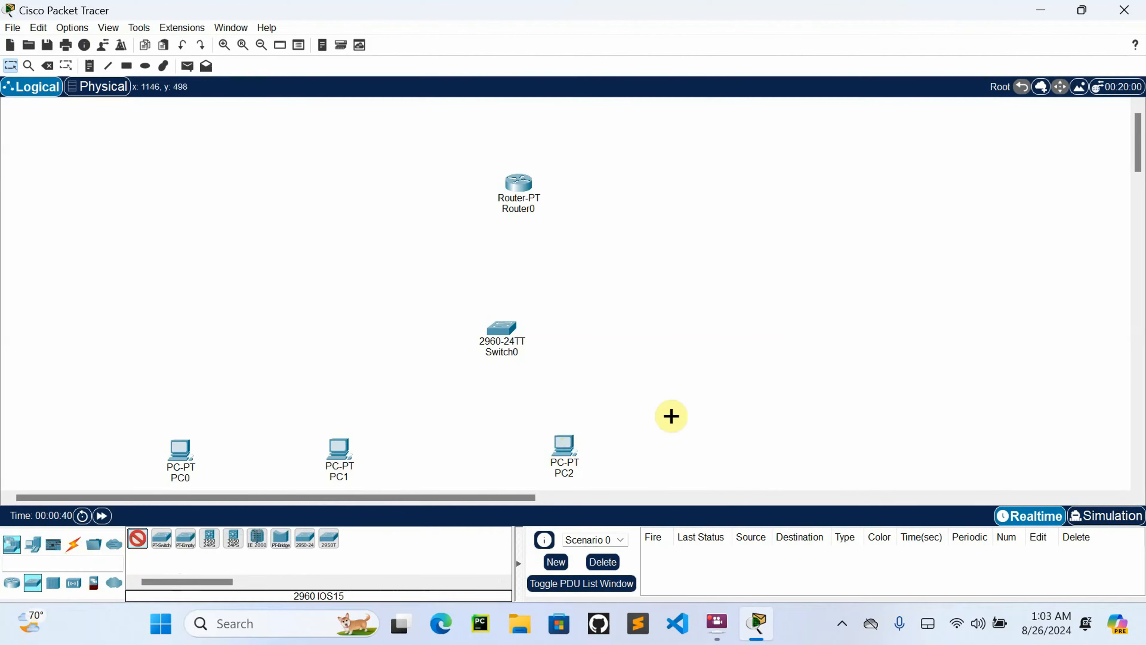
left_click(671, 416)
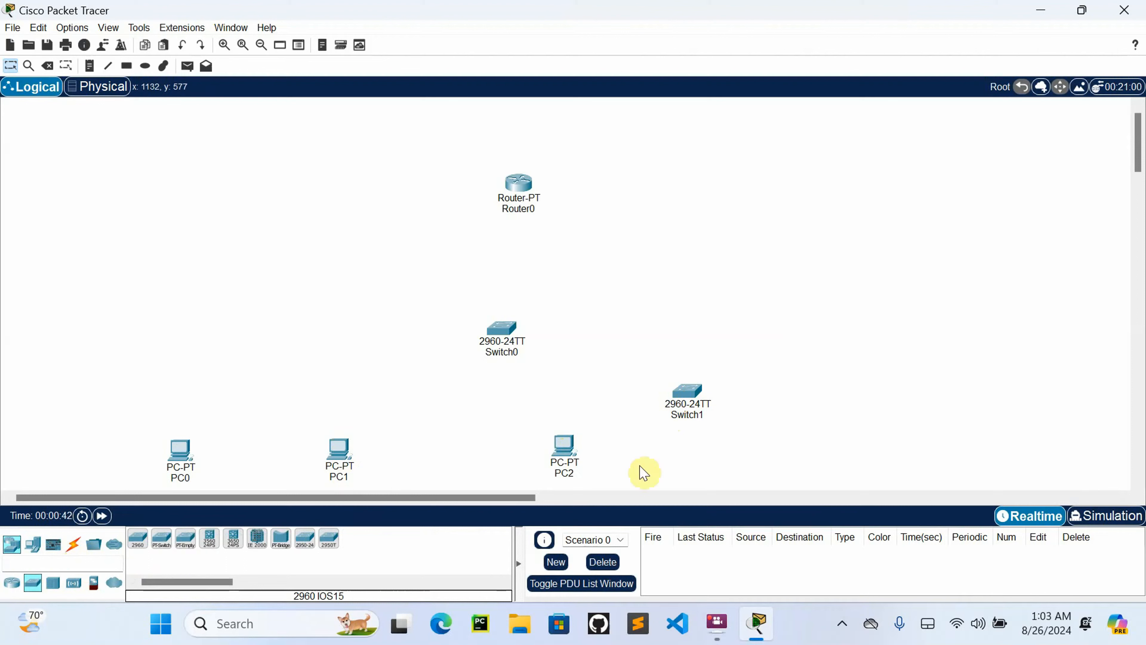
left_click_drag(695, 406, 769, 353)
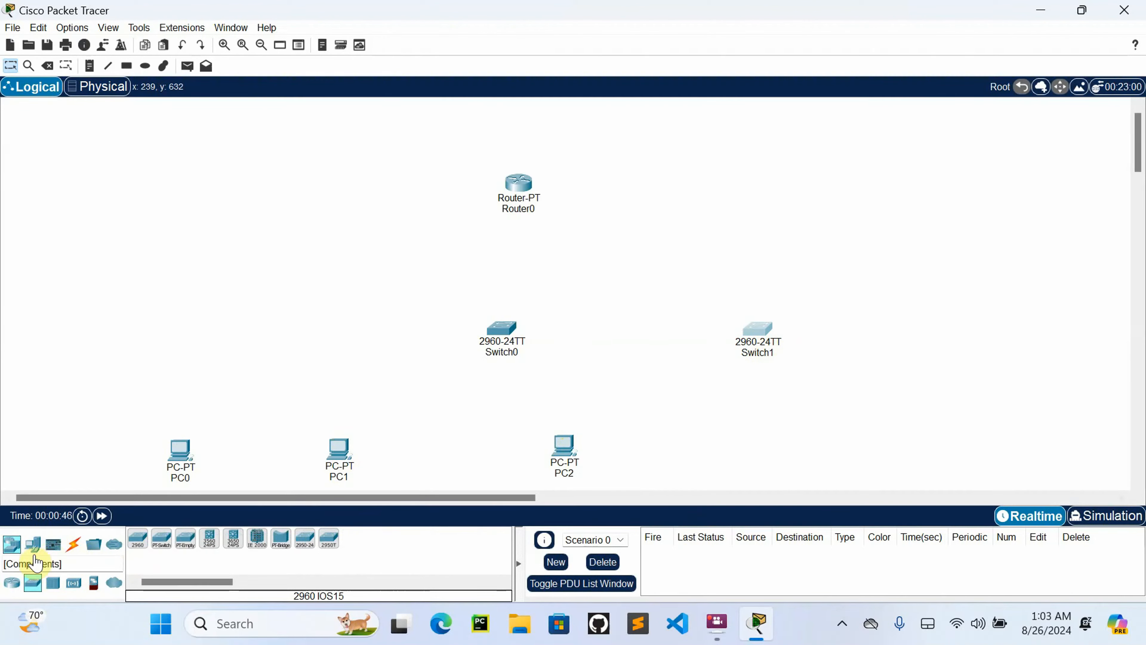
left_click(138, 539)
left_click(276, 322)
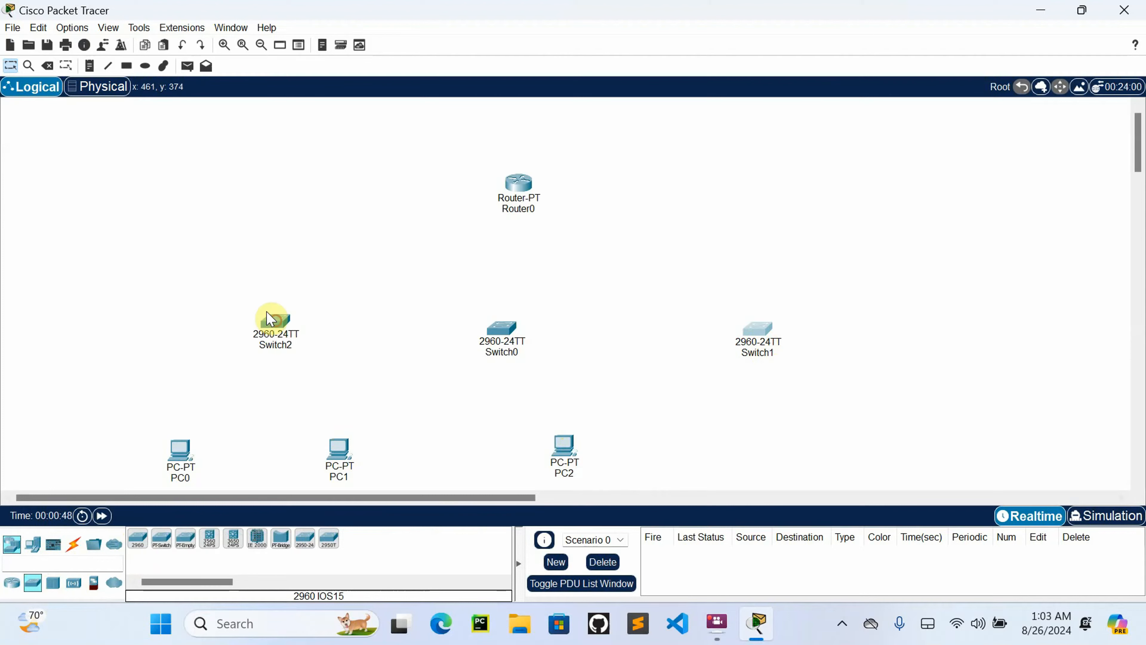
Step: Add three PCs around Switch2: one above it, one to its upper left and one to its lower left
left_click(32, 547)
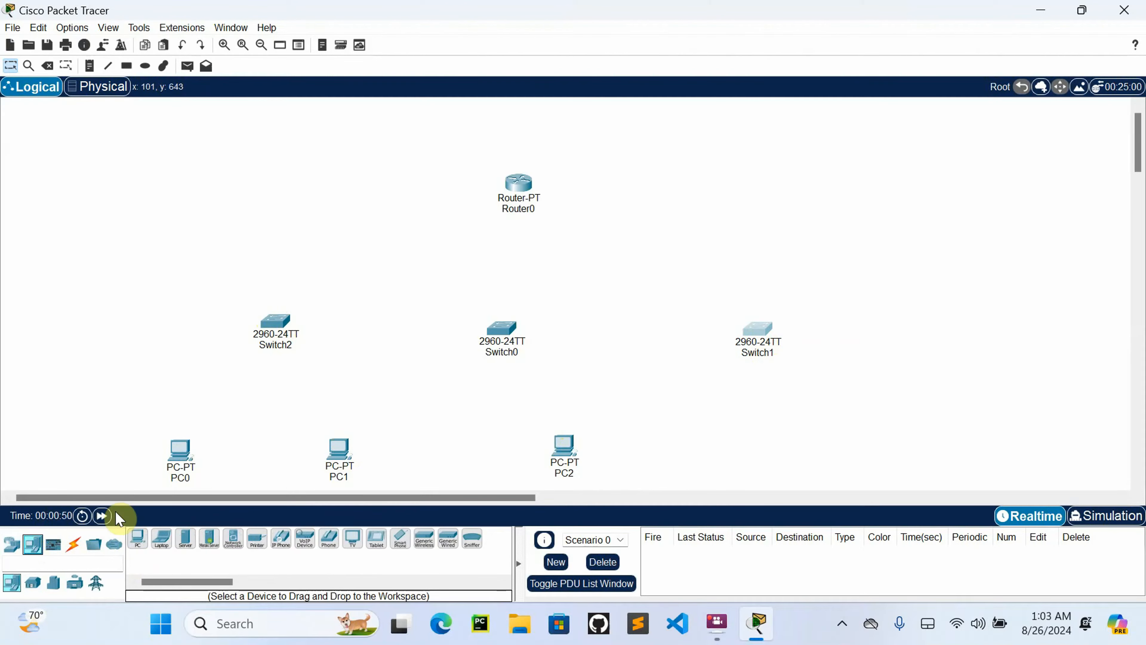
left_click(137, 538)
left_click(278, 149)
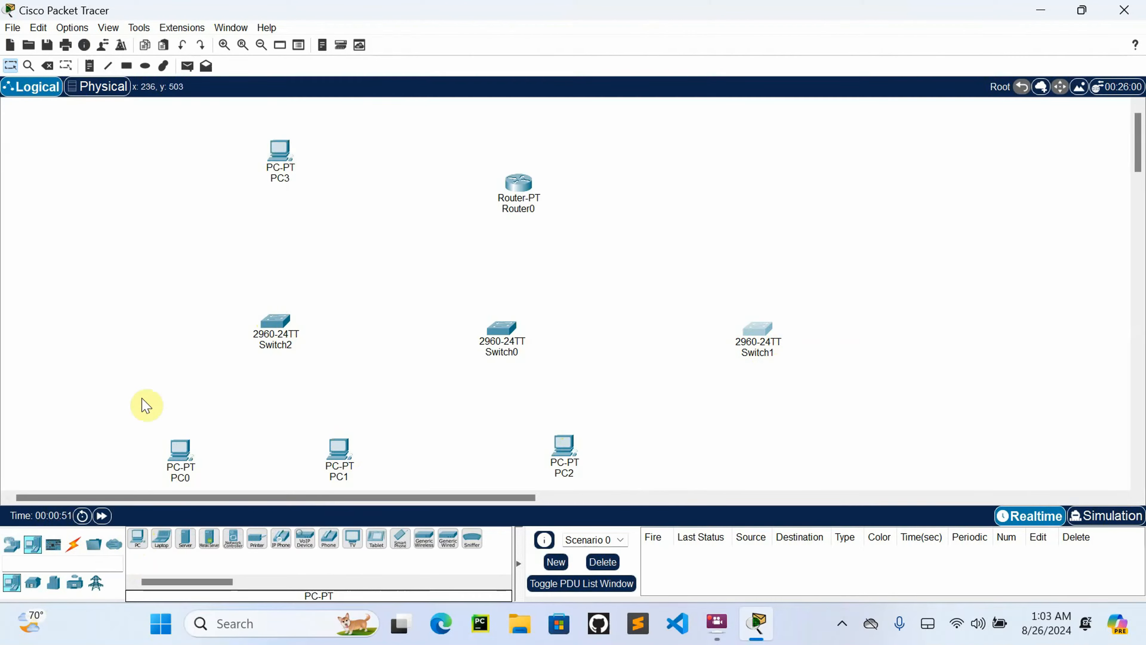
left_click(134, 542)
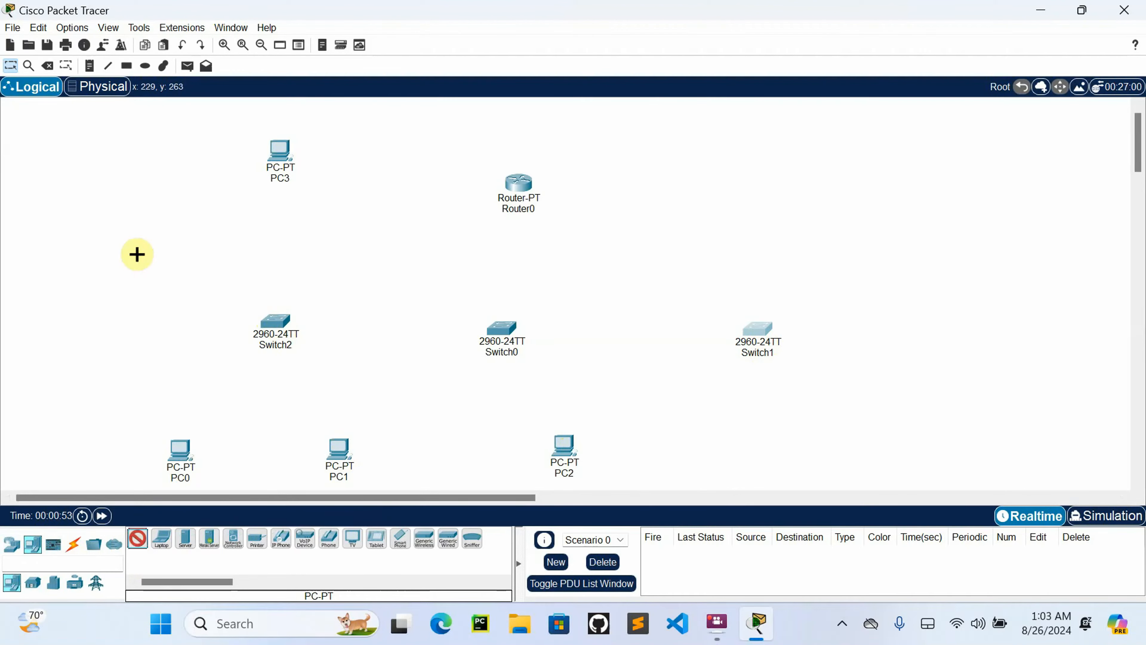
left_click(138, 253)
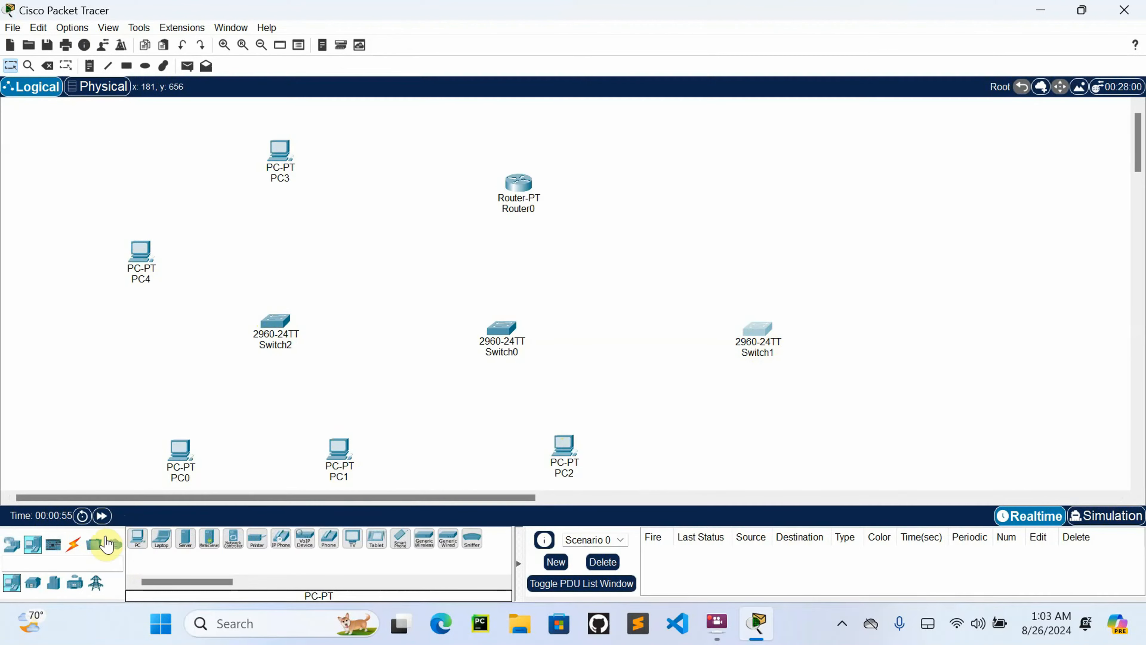
left_click(132, 403)
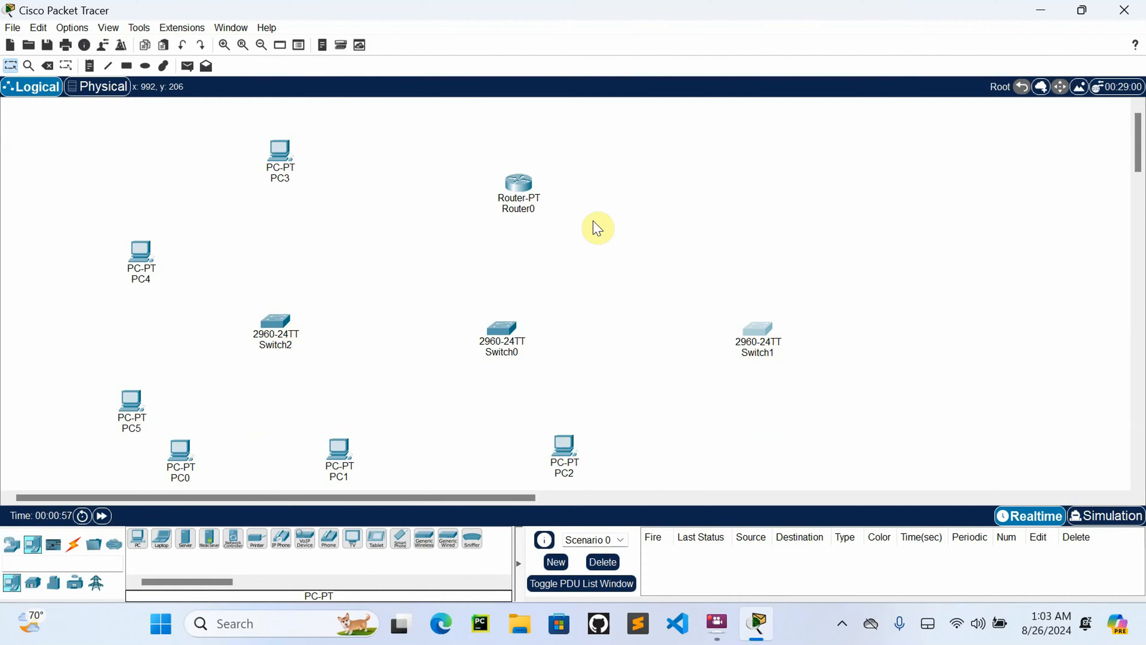
Step: Move Router0 slightly higher and add a second Router-PT to its far right, above Switch1
left_click_drag(514, 213, 546, 160)
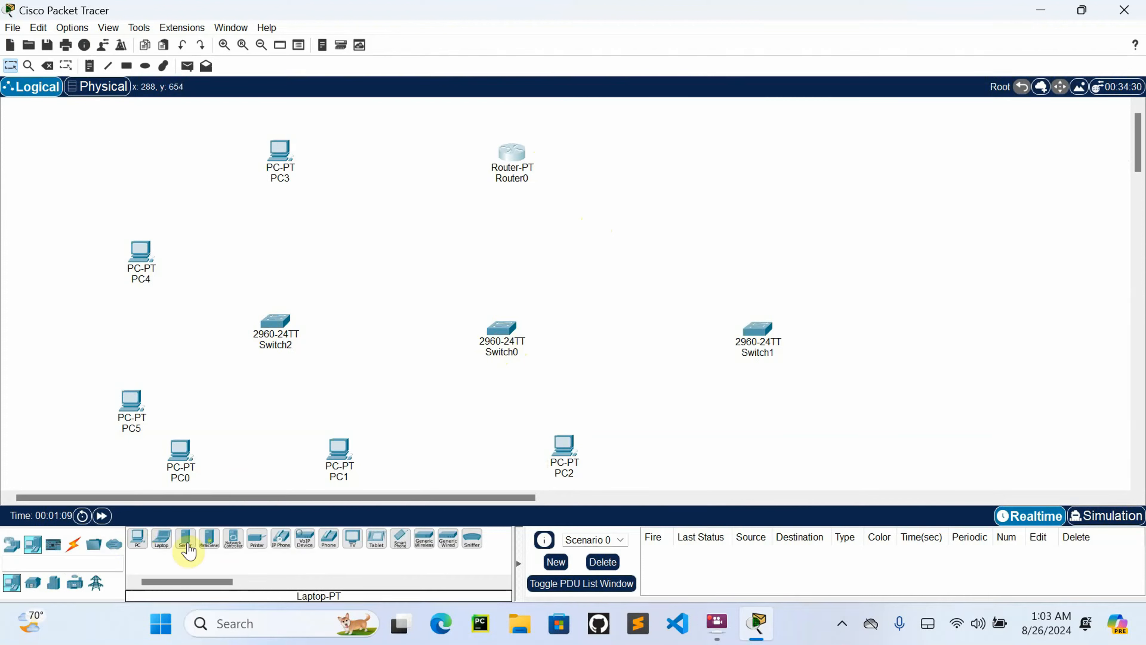
left_click(13, 550)
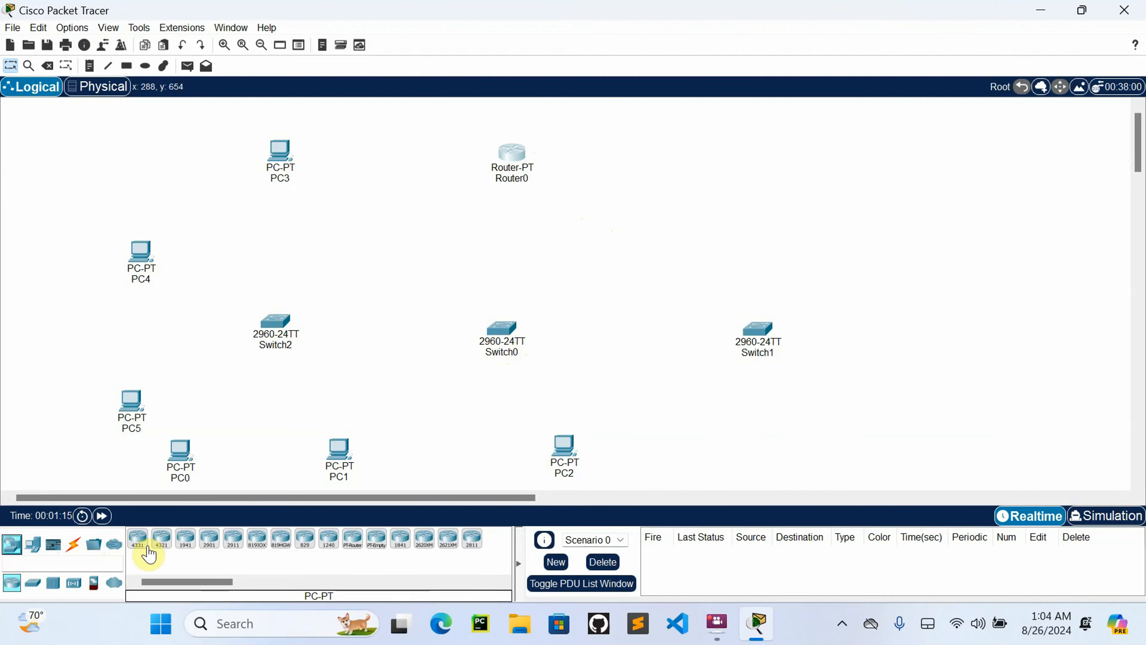
left_click(352, 538)
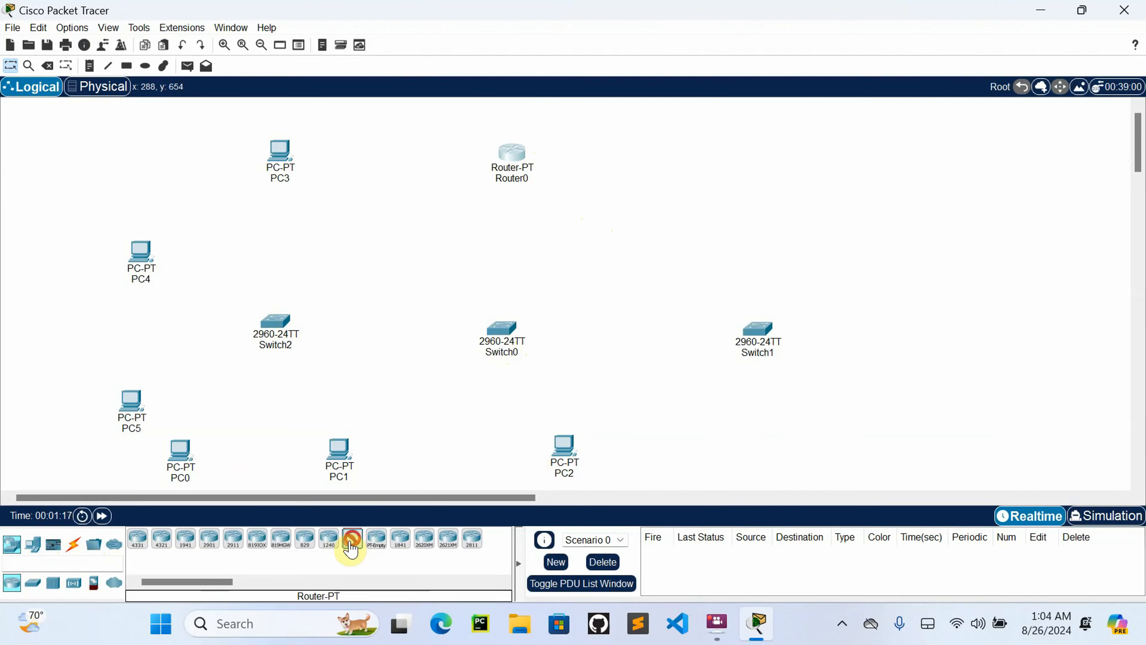
left_click(846, 132)
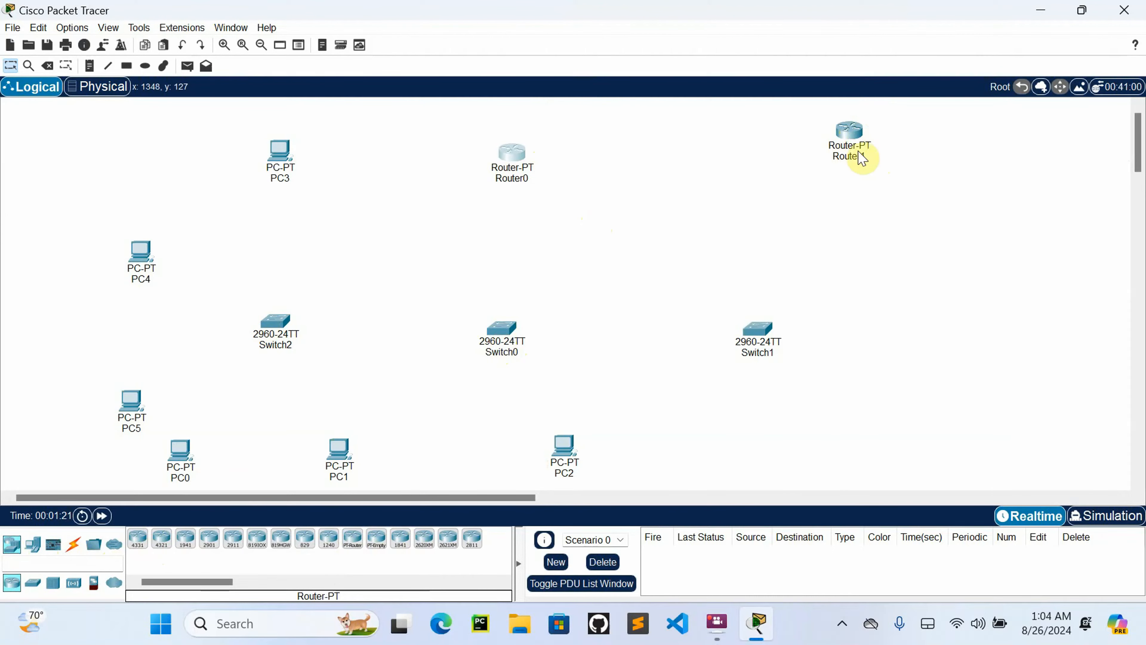
Step: Connect Router0 FastEthernet0/0 to Switch0 FastEthernet0/1 with a copper straight-through cable
left_click(72, 547)
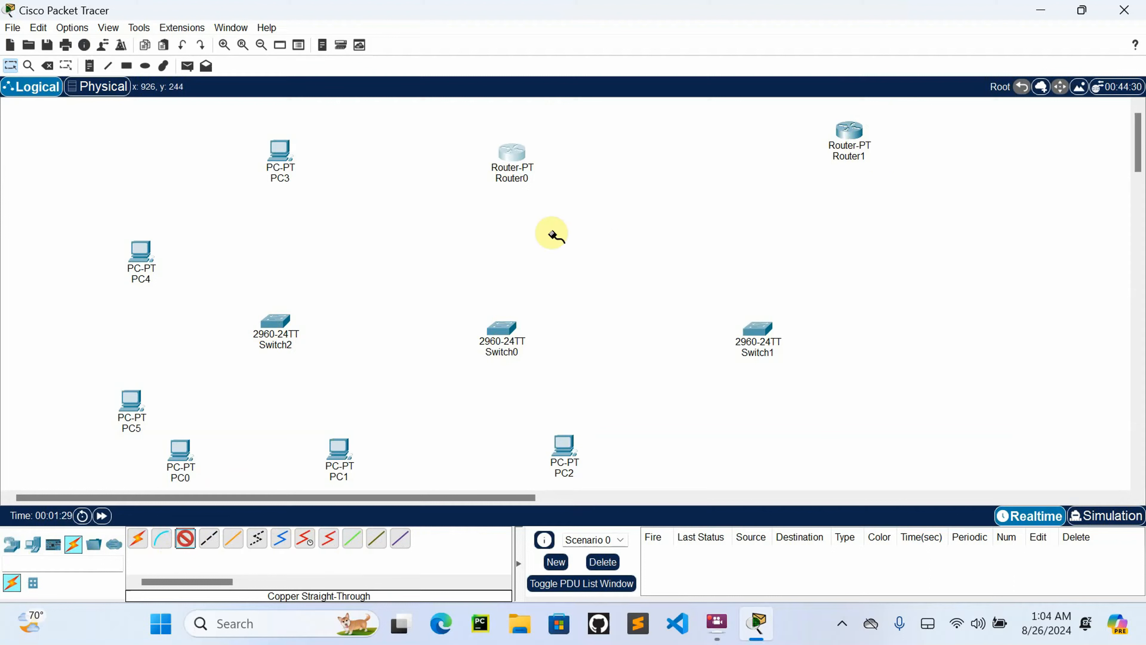
left_click(511, 166)
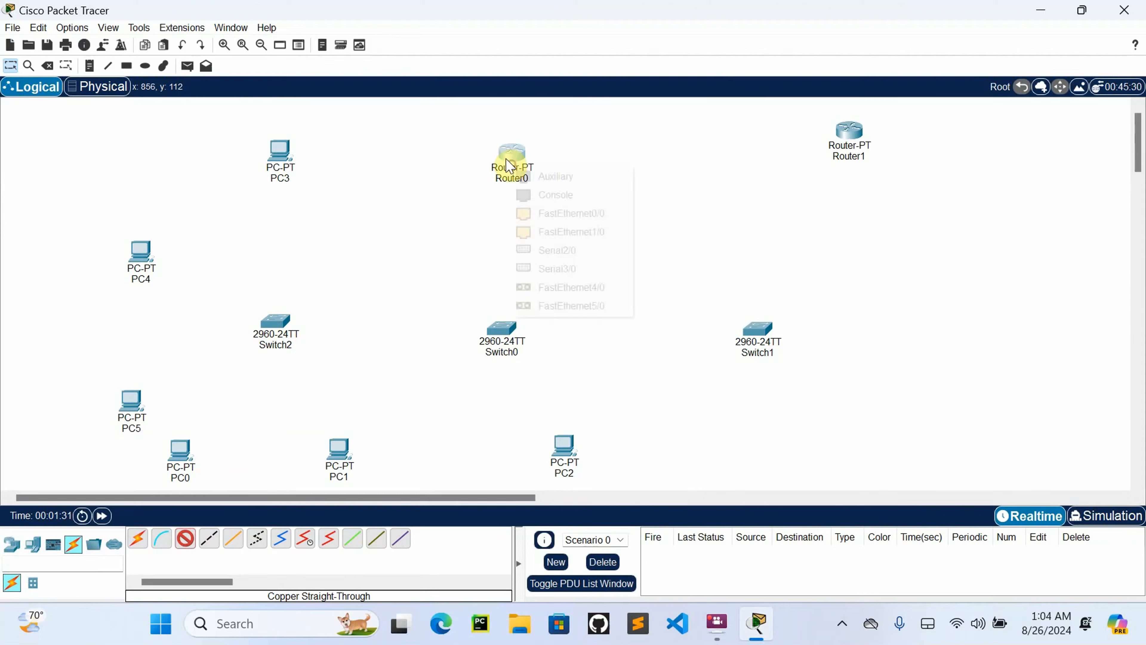
left_click(542, 212)
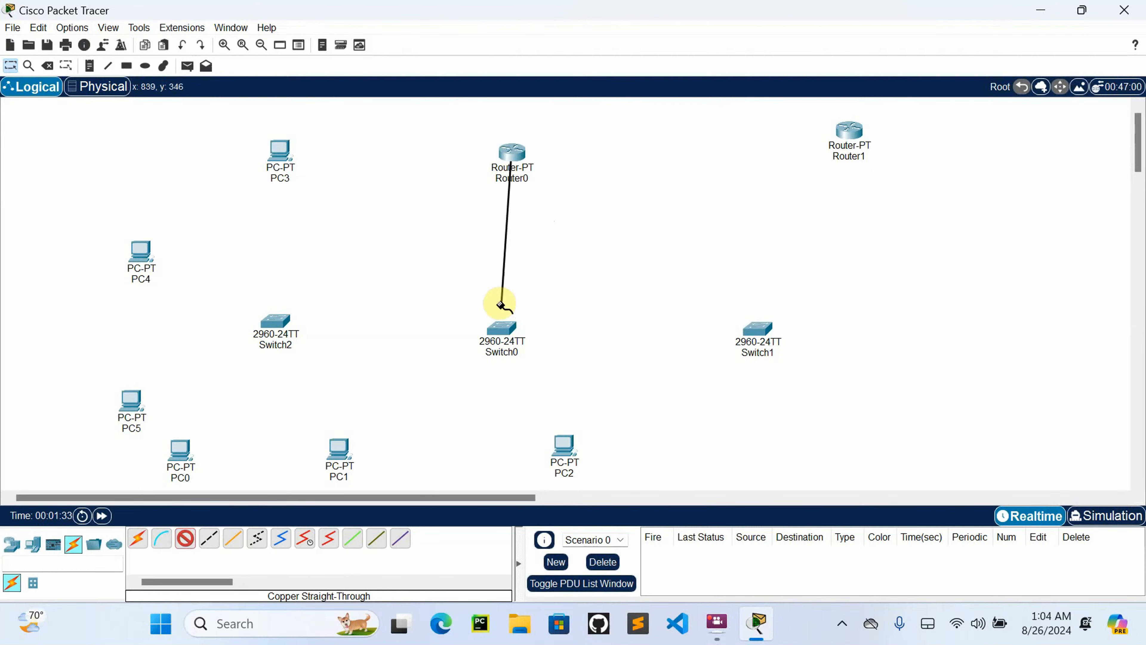
left_click(500, 326)
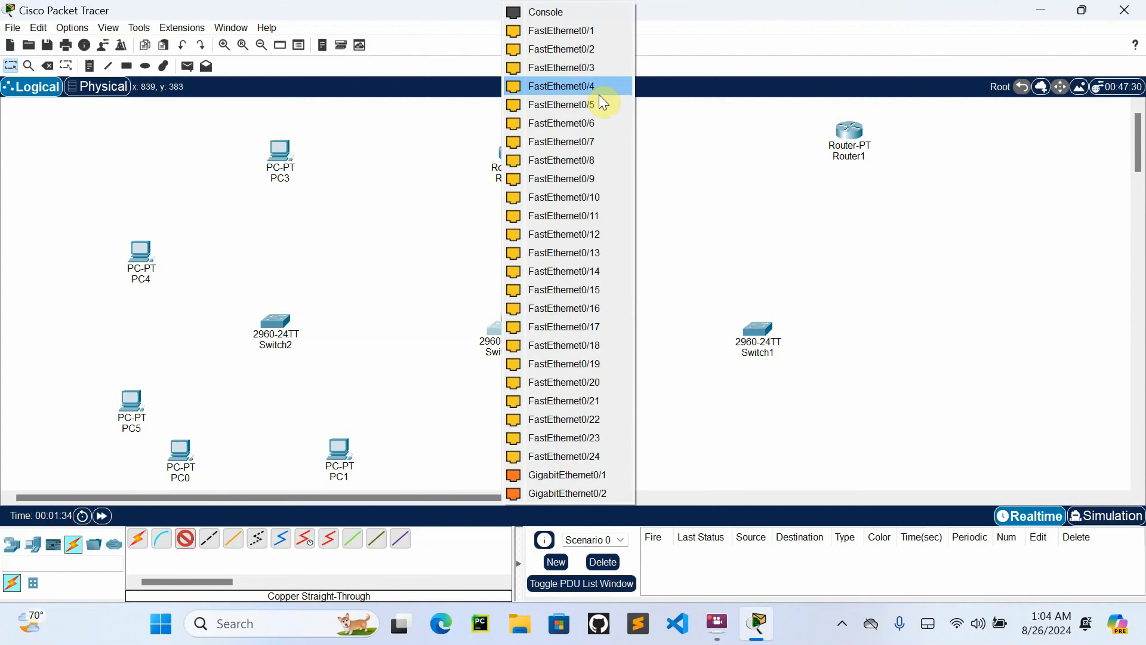
left_click(582, 30)
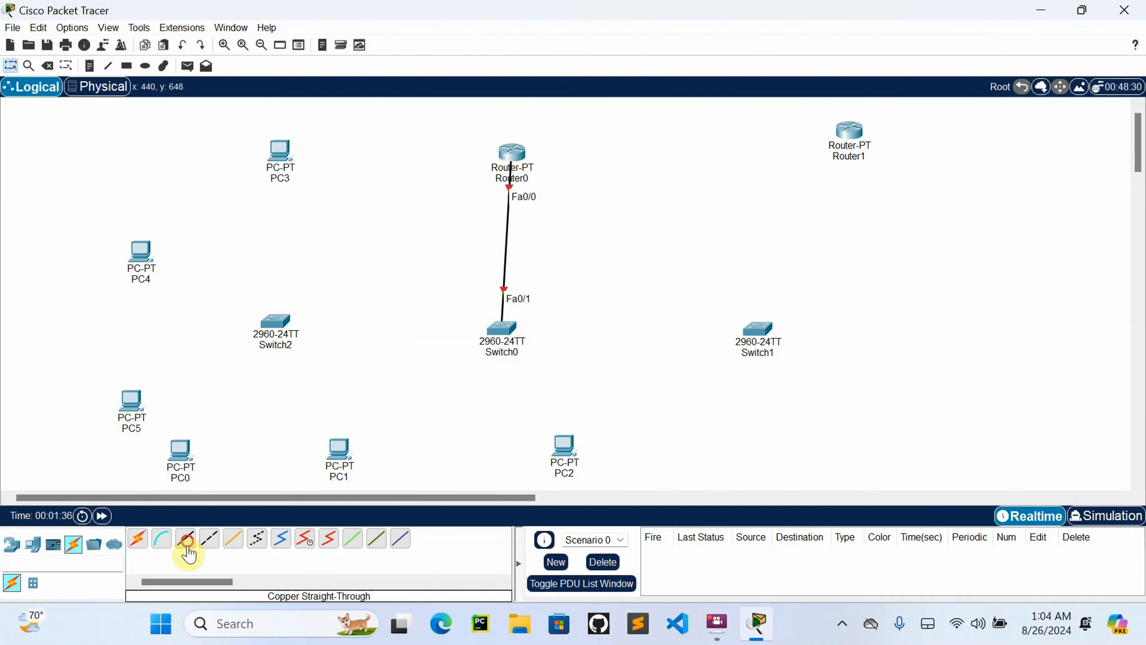
Step: Connect Switch2 FastEthernet0/1 to Switch0 FastEthernet0/2 with a copper cross-over cable
left_click(185, 538)
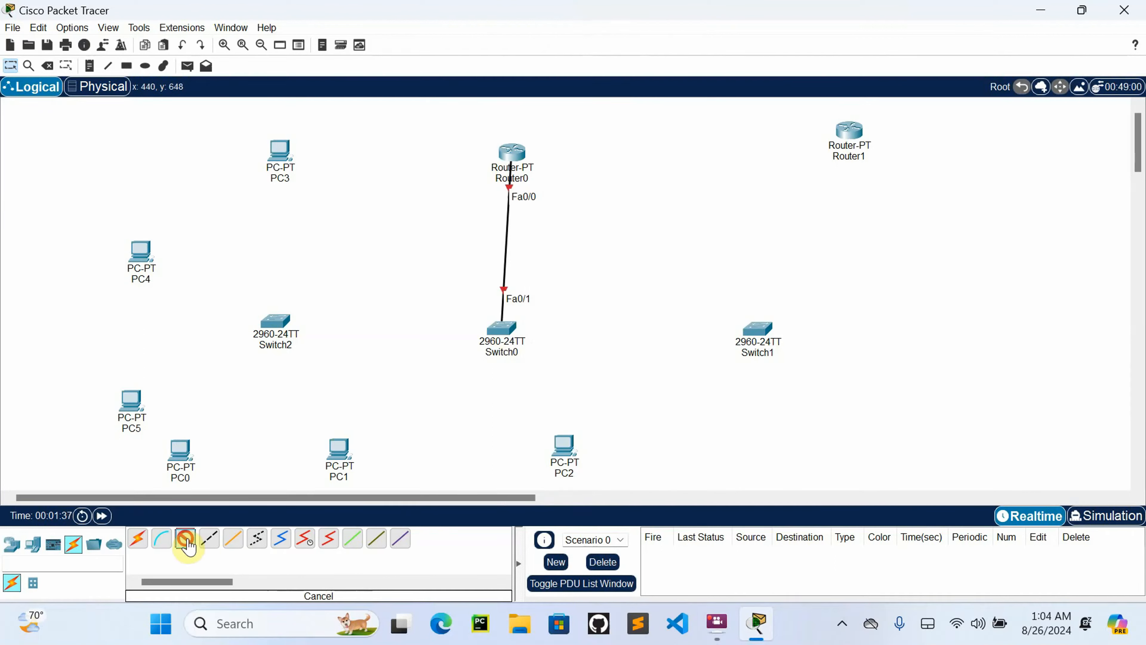
left_click(210, 540)
left_click(291, 322)
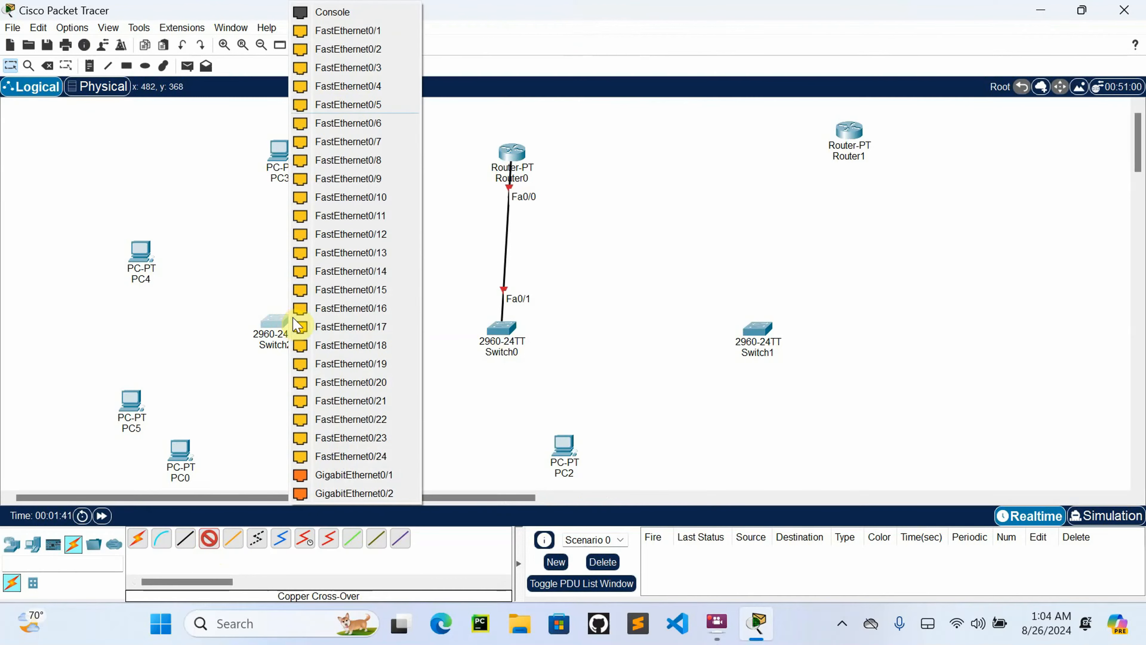
left_click(376, 32)
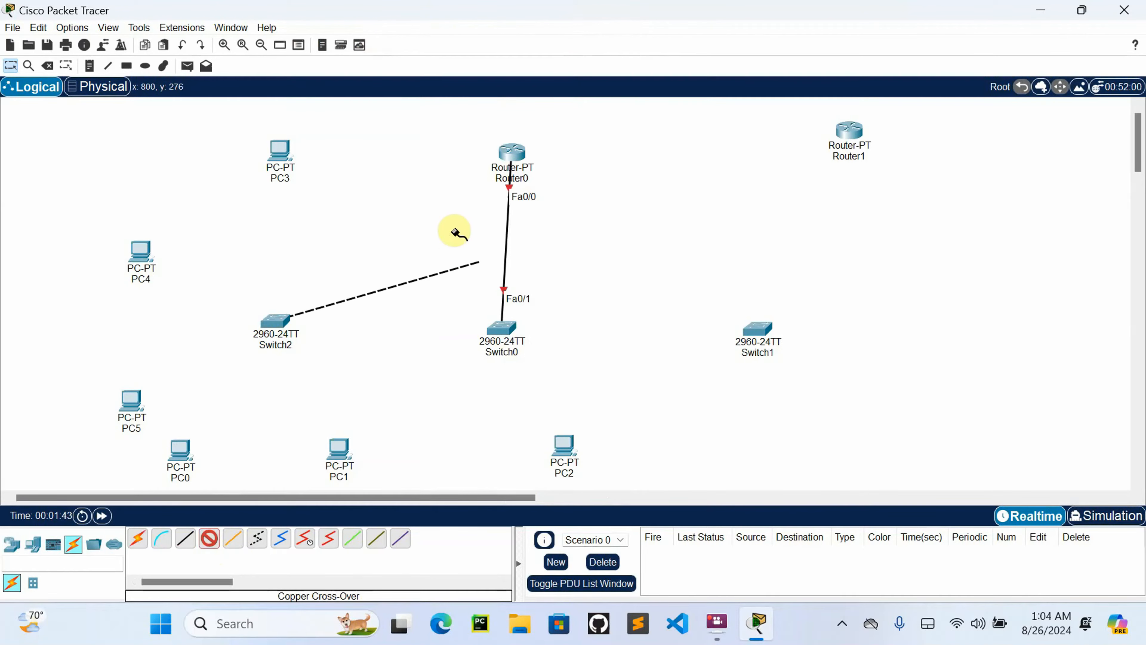
left_click(503, 328)
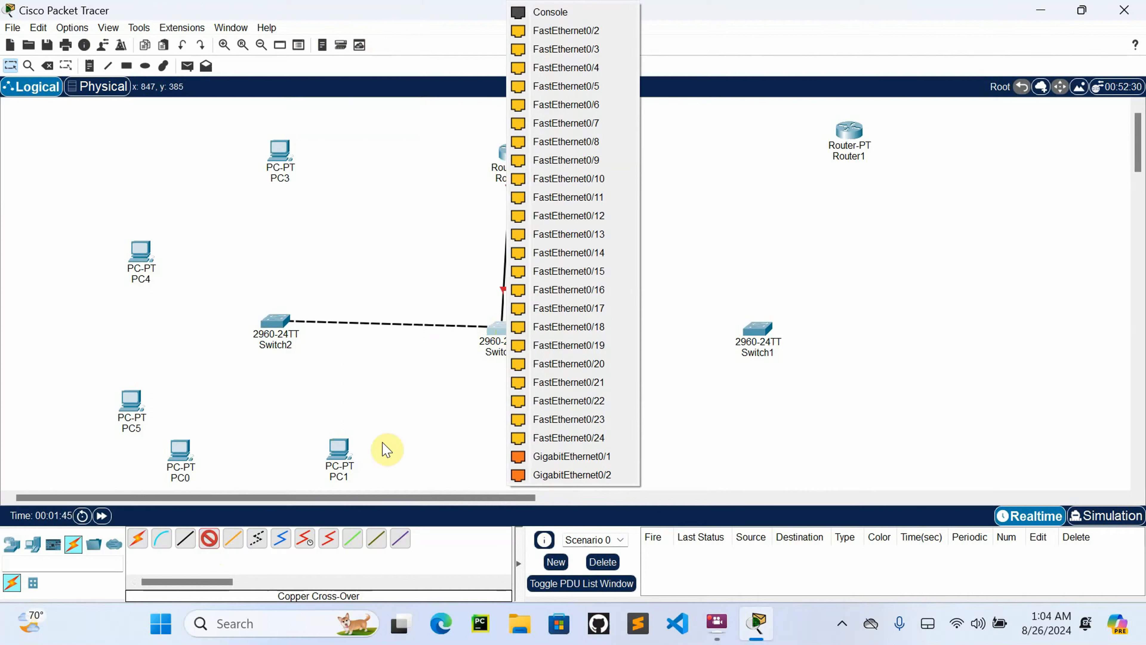
left_click(601, 31)
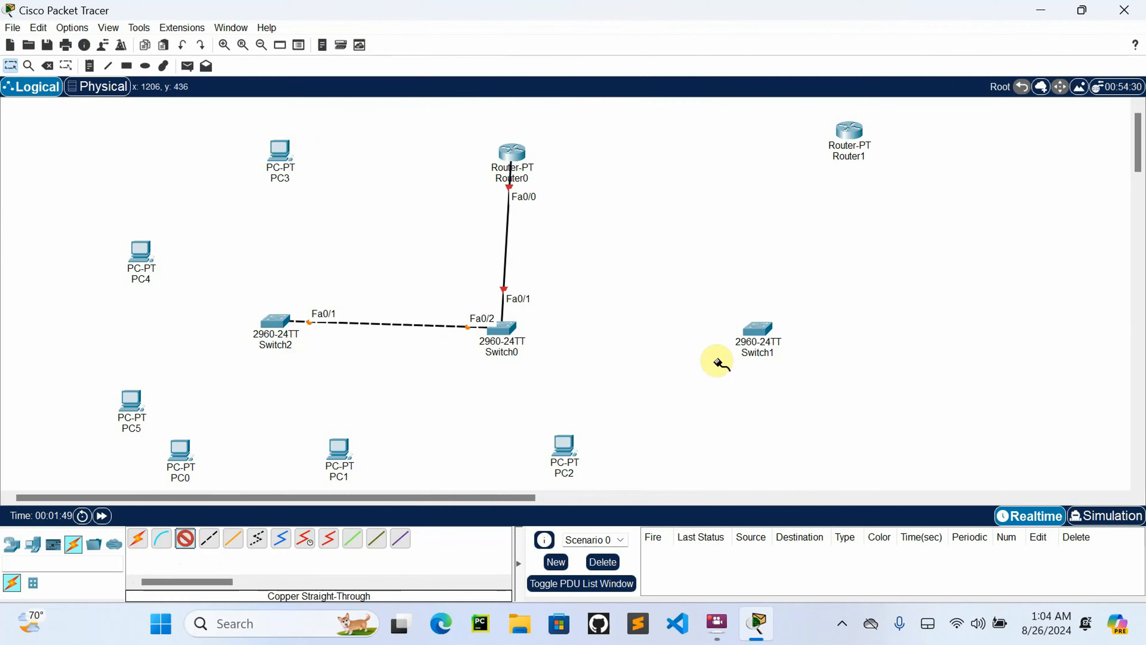
Step: Connect Switch1 FastEthernet0/1 to Switch0 FastEthernet0/3 with a copper straight-through cable
left_click(755, 340)
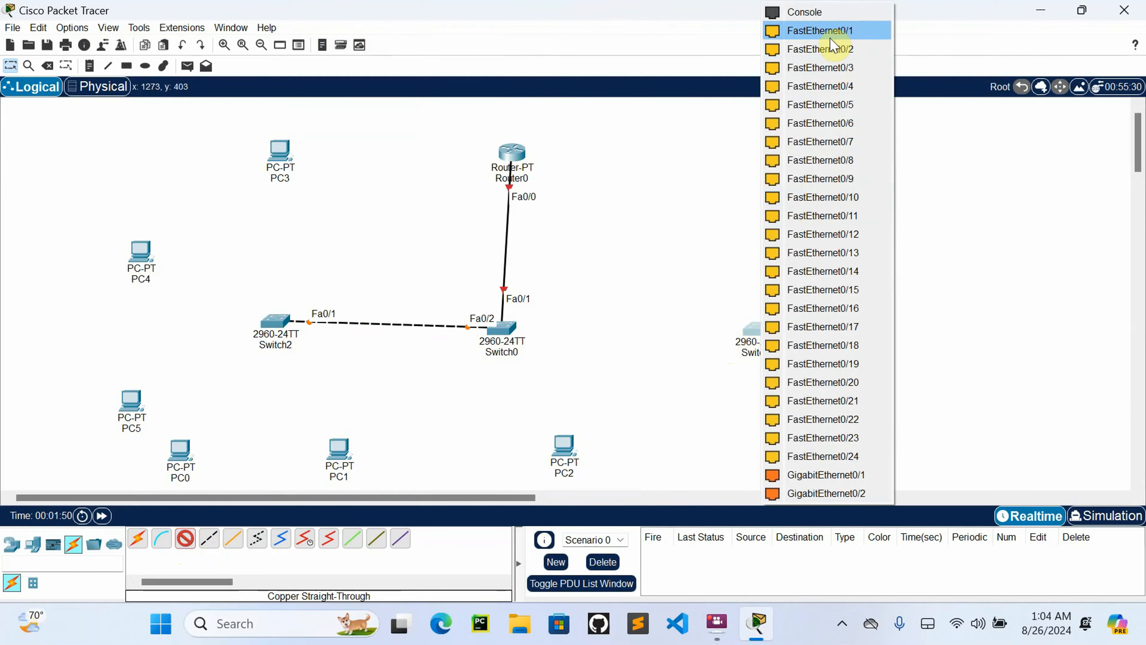
left_click(835, 30)
left_click(507, 333)
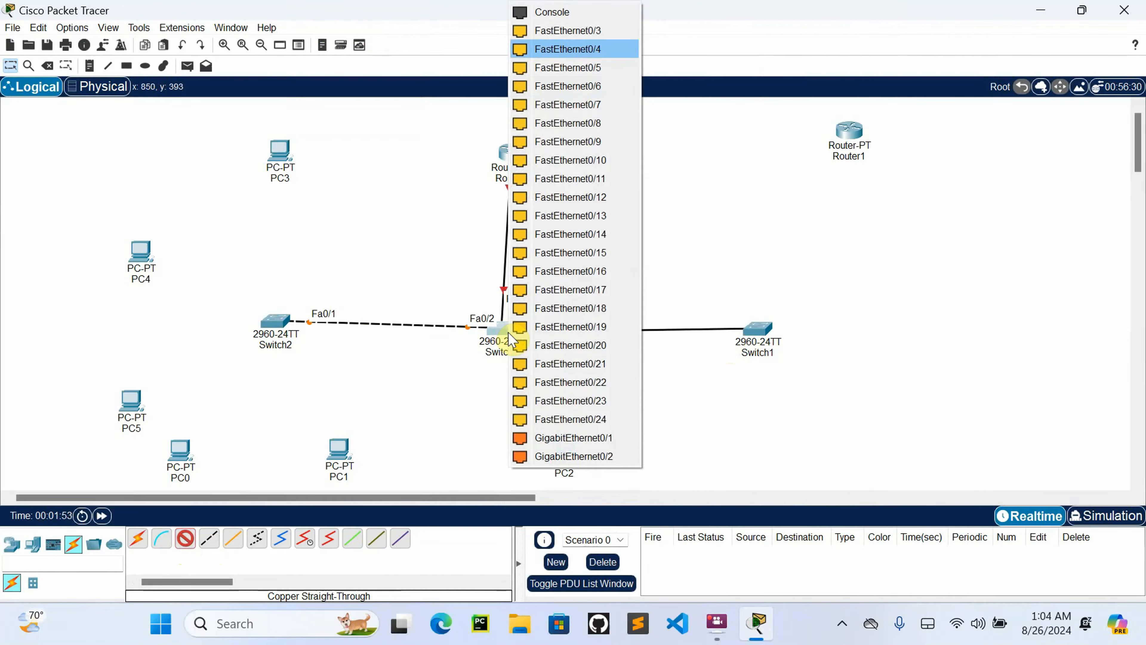
left_click(597, 35)
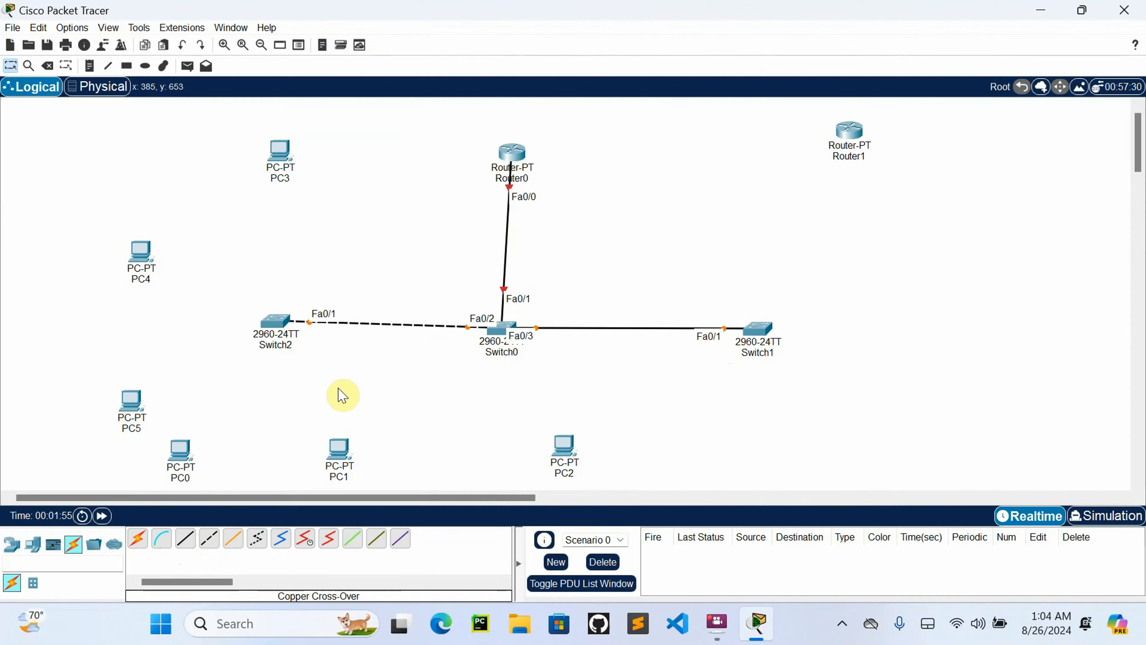
Step: Connect PC0 FastEthernet0 to Switch2 FastEthernet0/2 with a copper straight-through cable
left_click(184, 540)
left_click(182, 452)
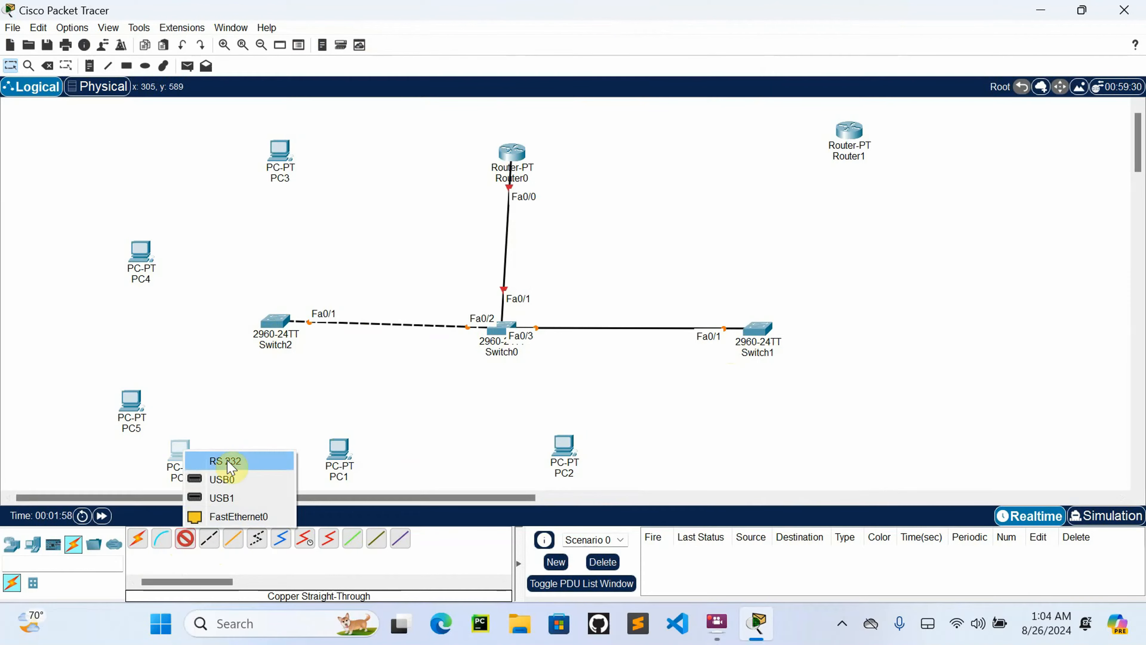
left_click(235, 516)
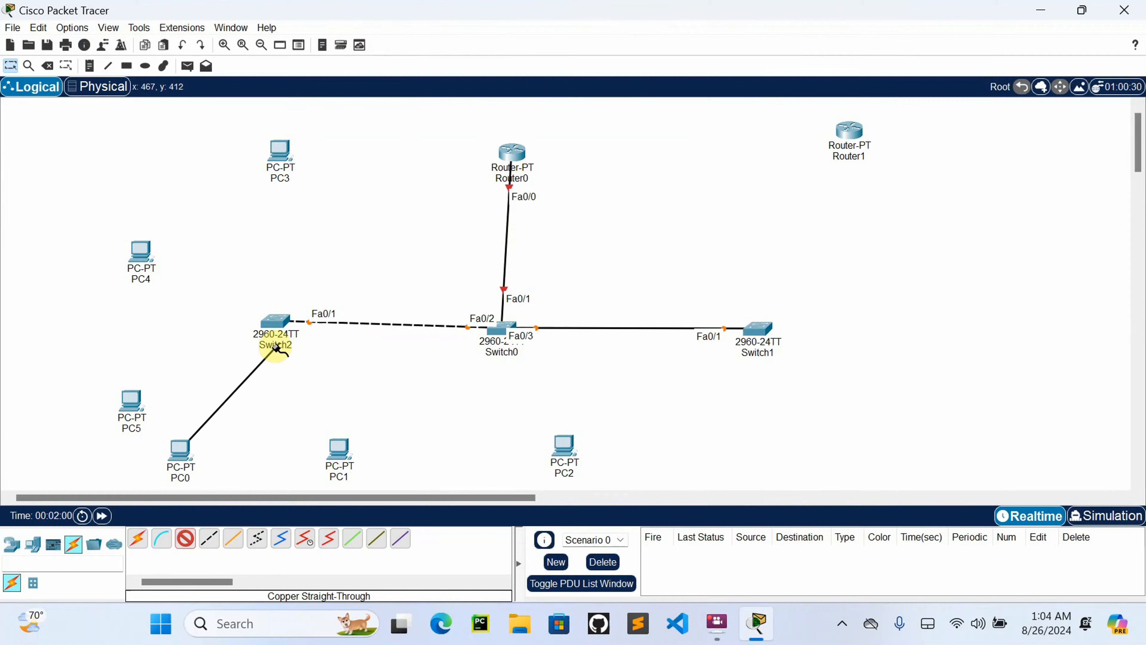
left_click(277, 321)
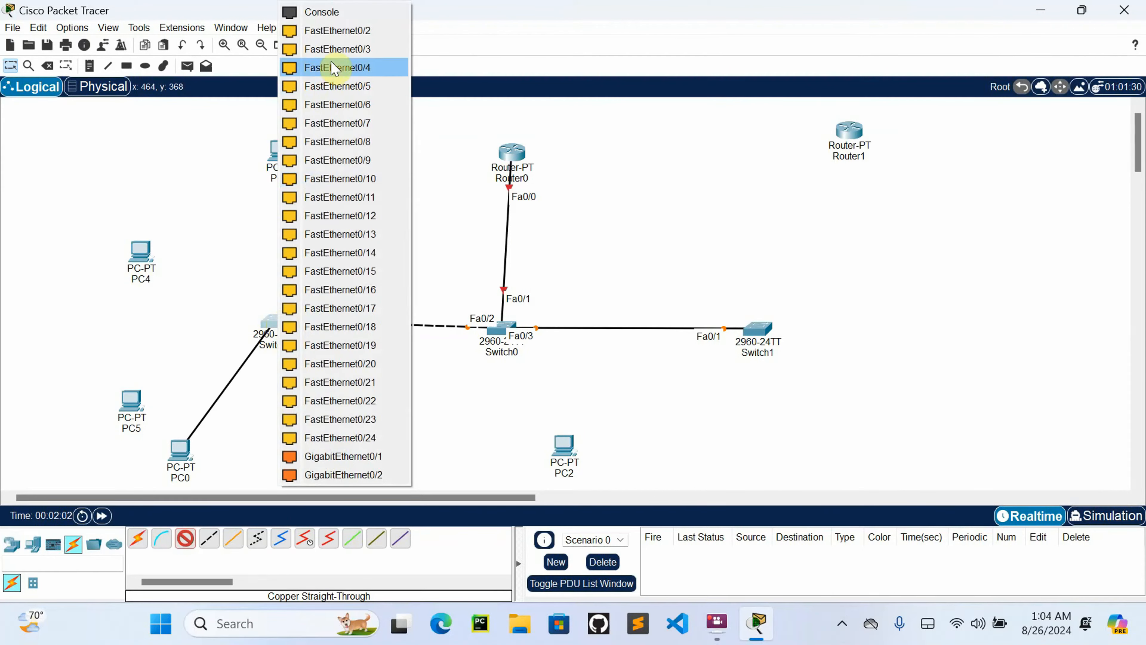
left_click(348, 30)
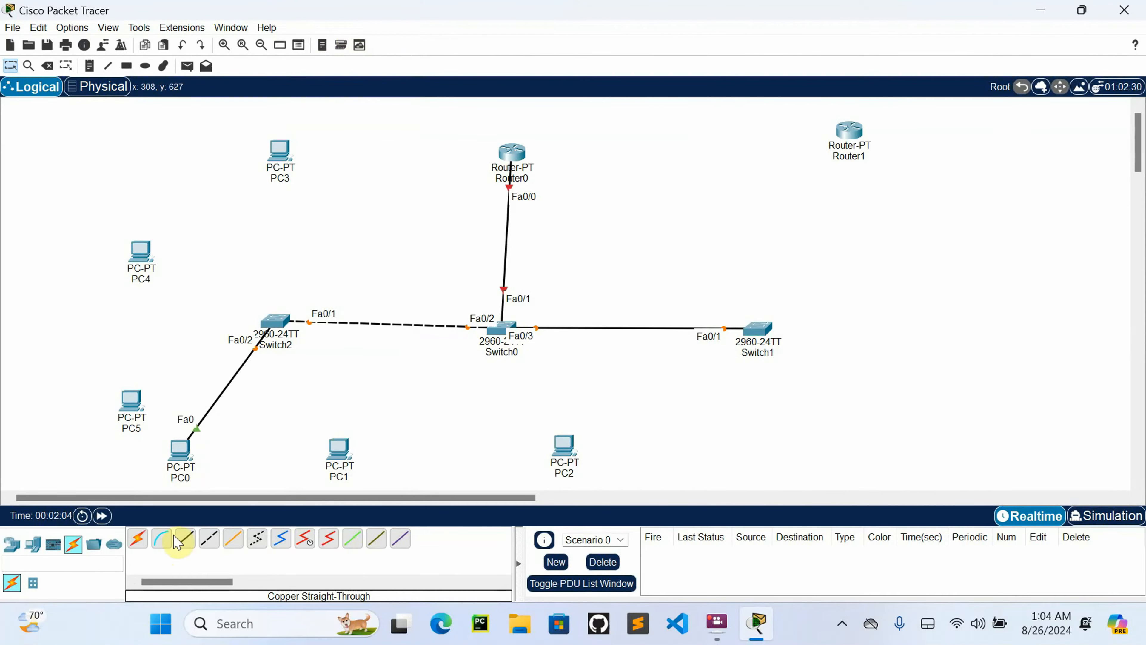
Step: Connect PC5 FastEthernet0 to Switch2 FastEthernet0/3 with a copper straight-through cable
left_click(130, 401)
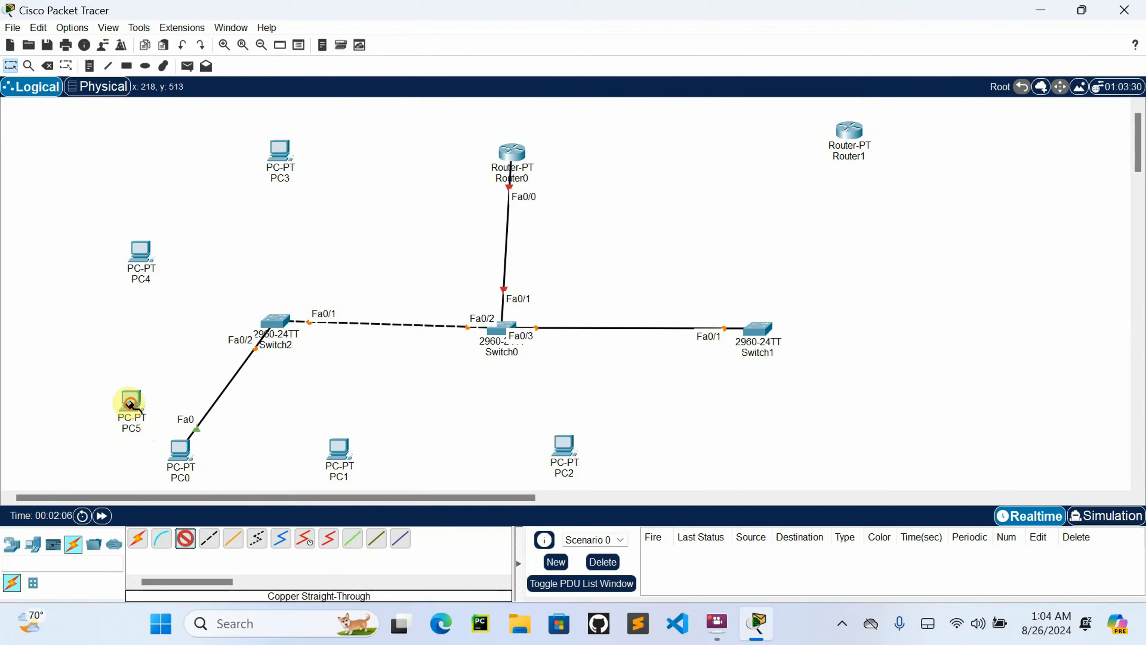
left_click(211, 471)
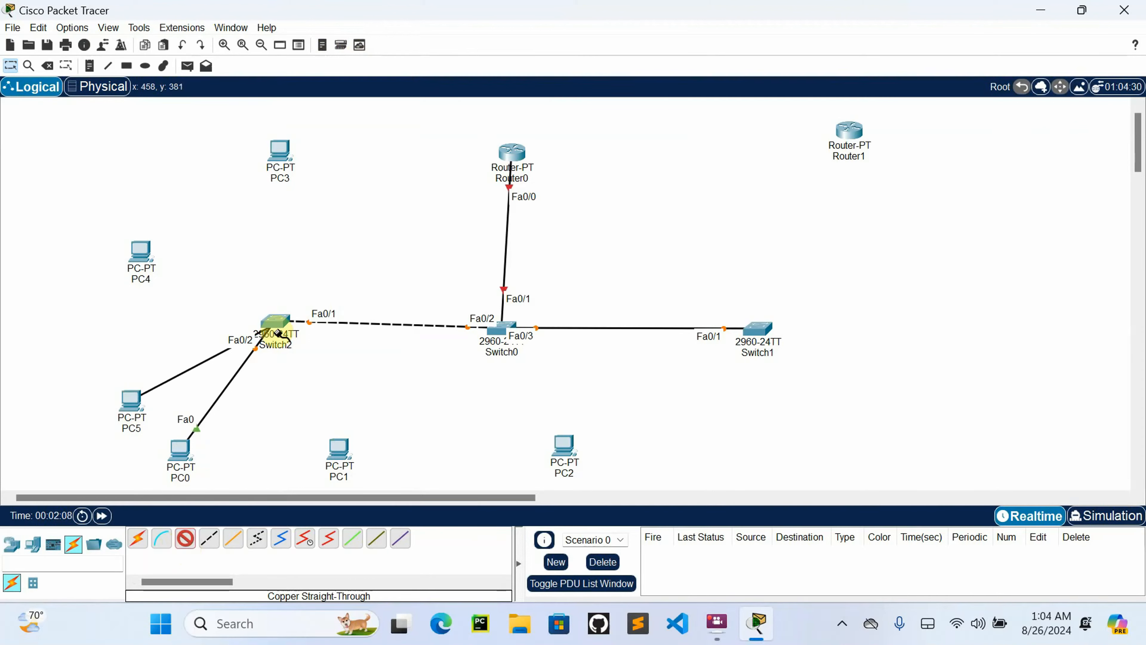
left_click(267, 322)
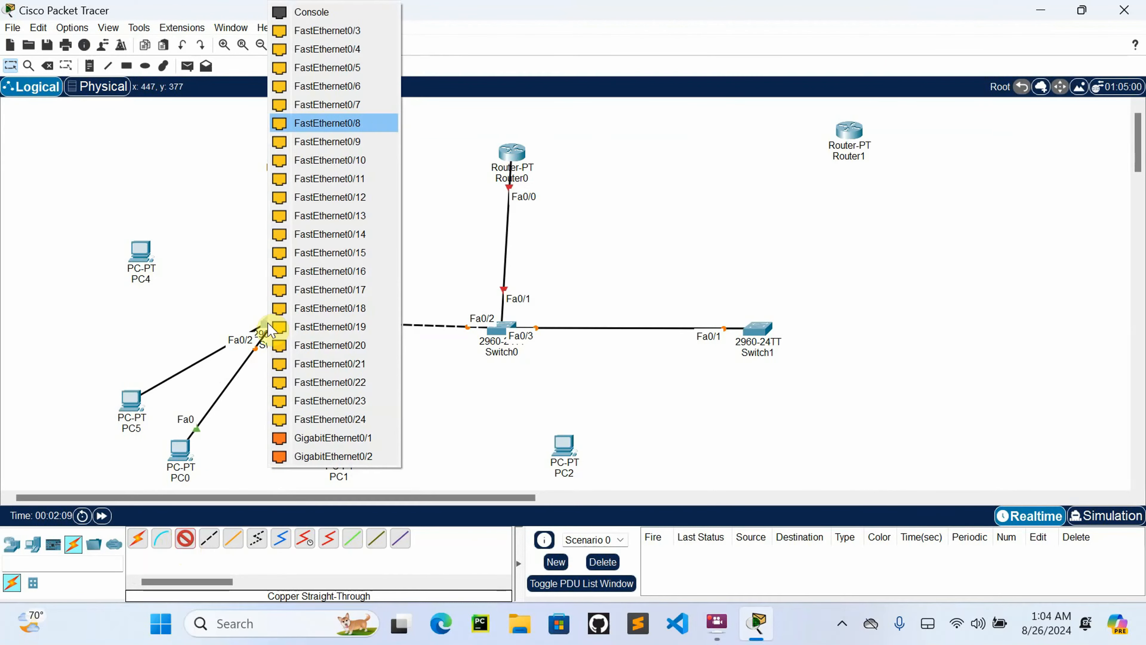
left_click(375, 31)
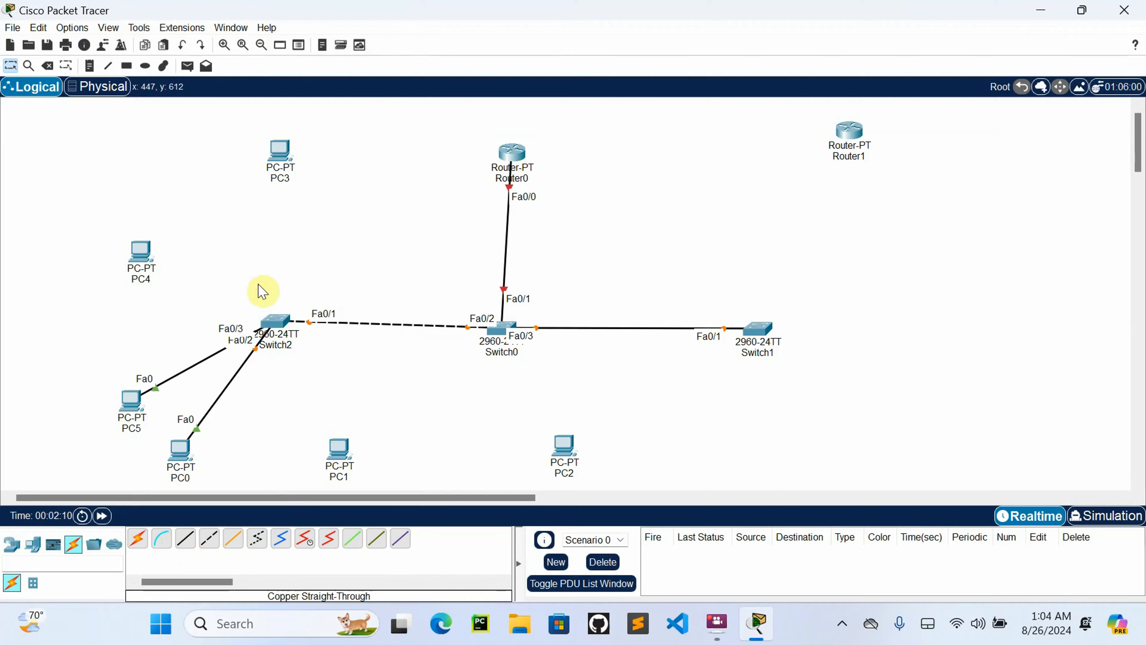
Step: Connect PC4 FastEthernet0 to Switch2 FastEthernet0/4 with a copper straight-through cable
left_click(186, 542)
left_click(165, 246)
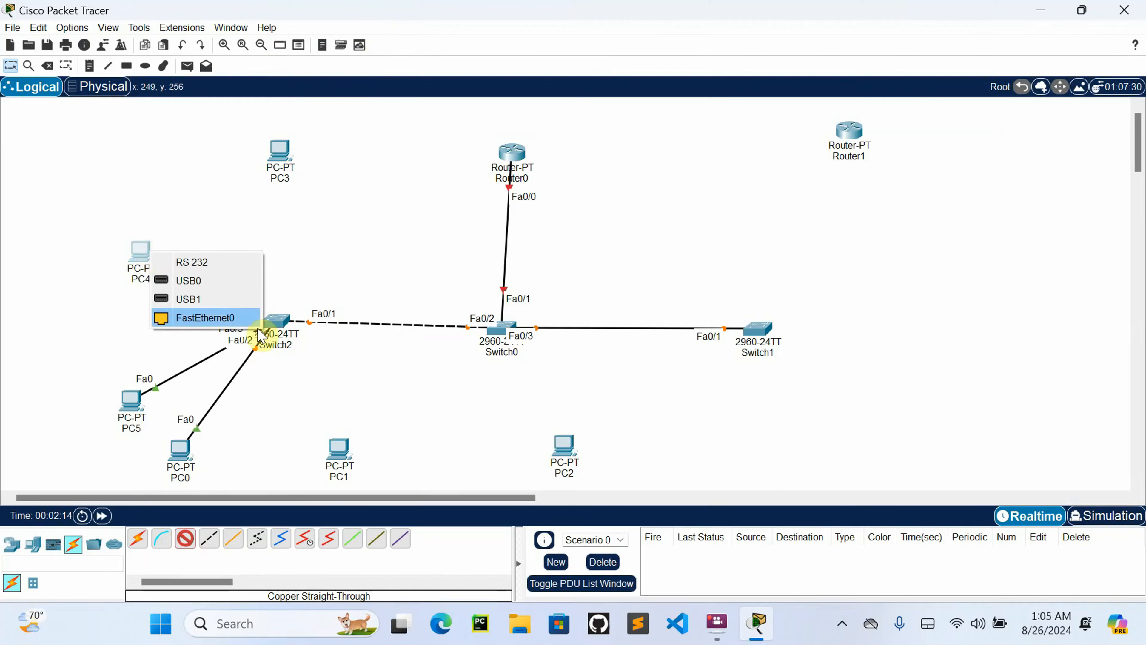
left_click(202, 317)
left_click(269, 323)
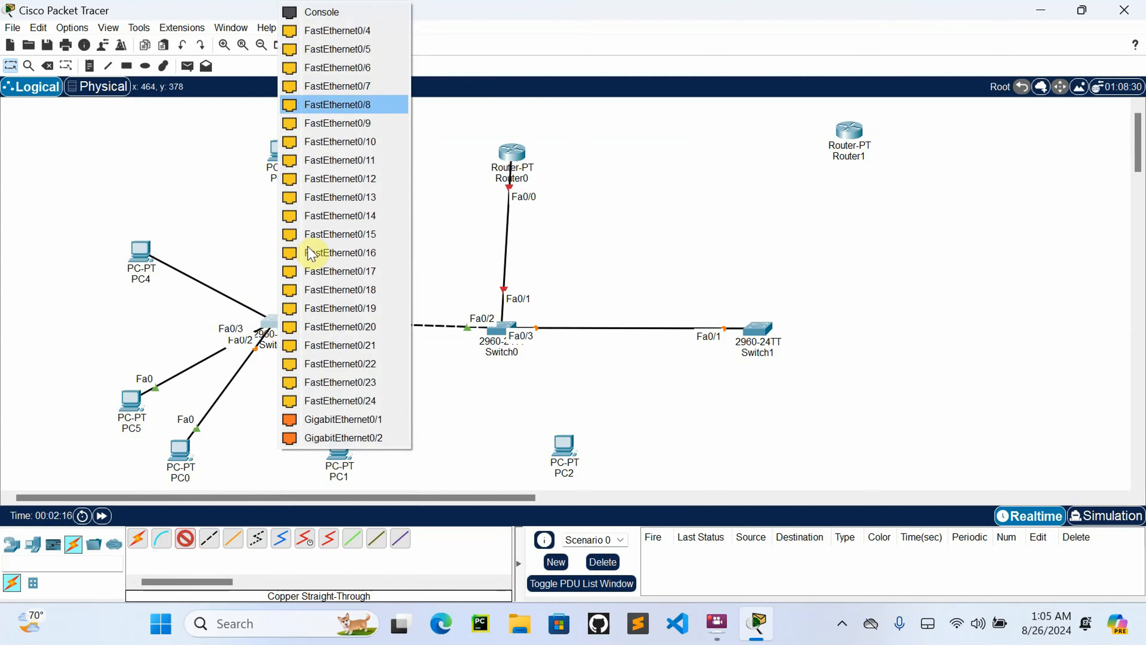
left_click(354, 32)
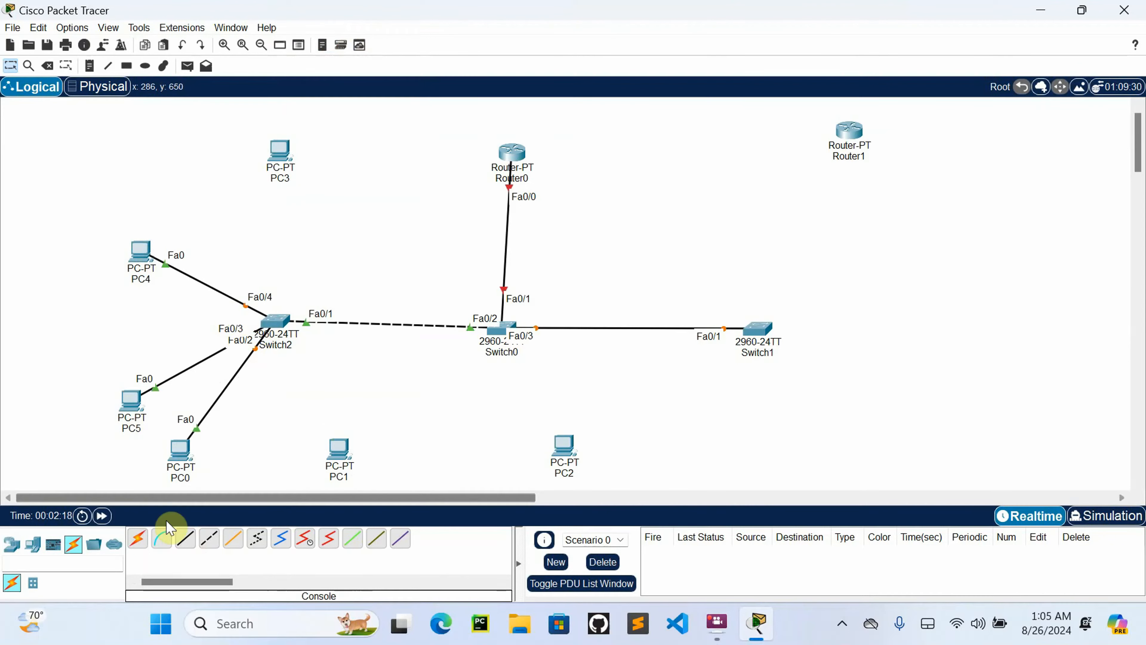
Step: Connect PC3 FastEthernet0 to Switch2 FastEthernet0/5 with a copper straight-through cable
left_click(185, 539)
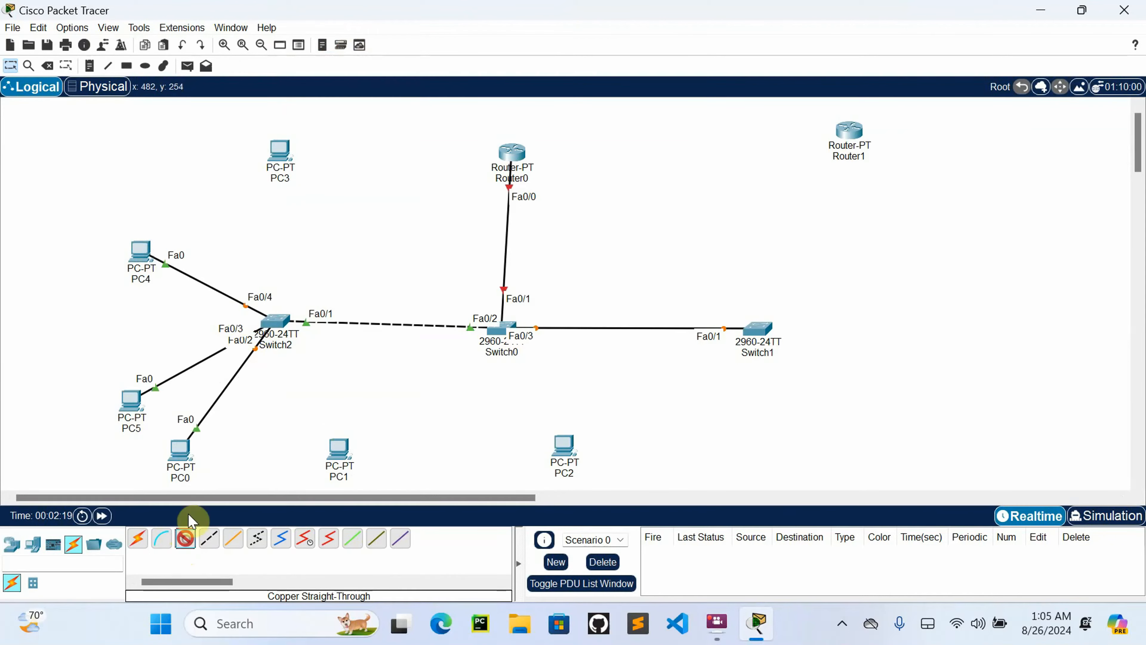
left_click(281, 150)
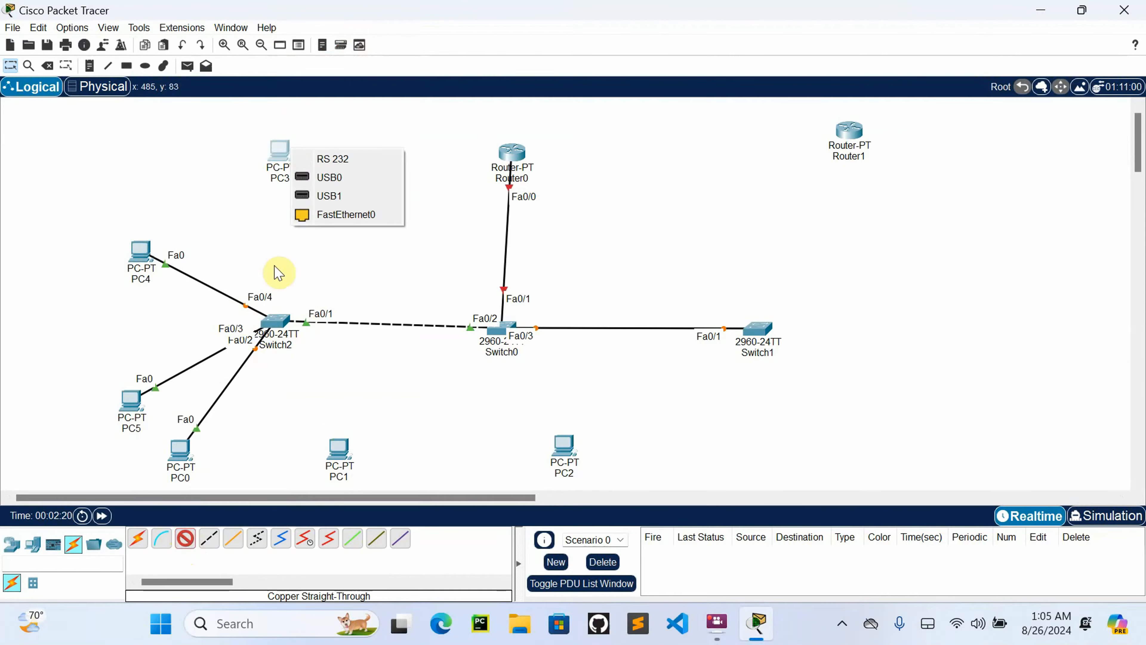
left_click(340, 214)
left_click(278, 319)
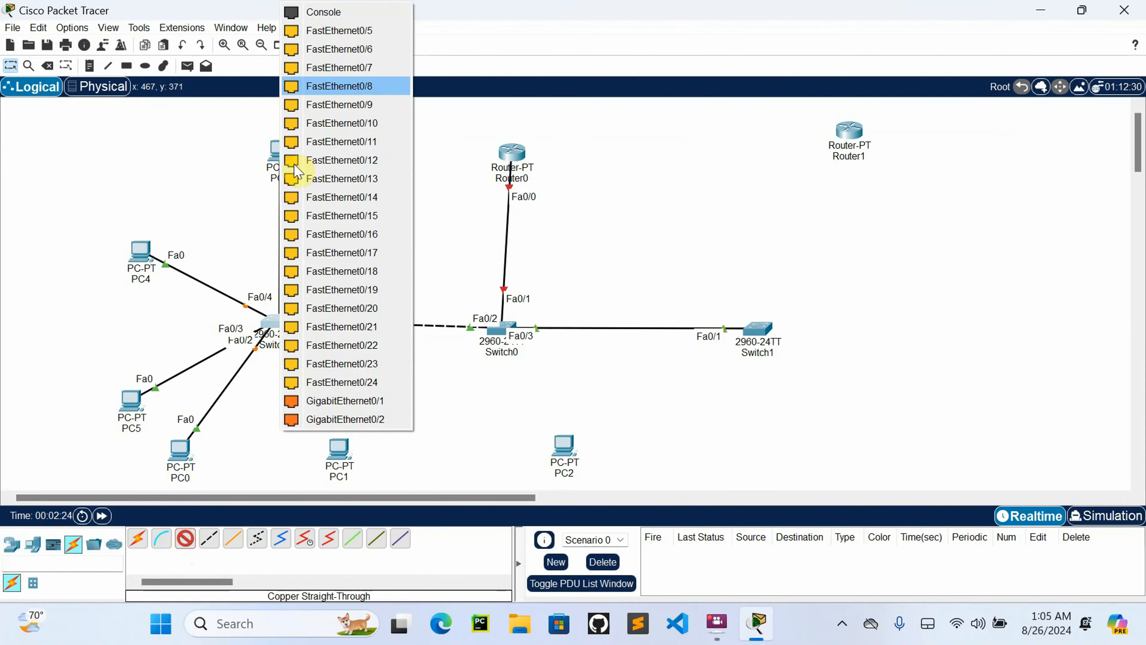
left_click(333, 34)
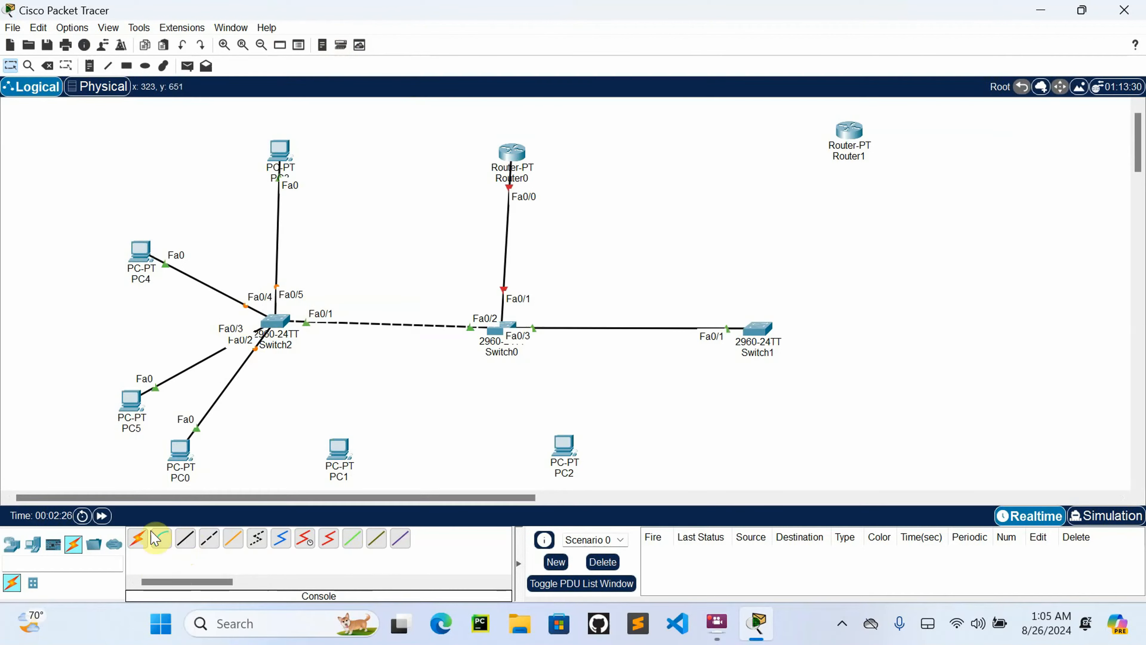
Step: Connect PC1 FastEthernet0 to Switch0 FastEthernet0/4 with a copper straight-through cable
left_click(185, 538)
left_click(338, 454)
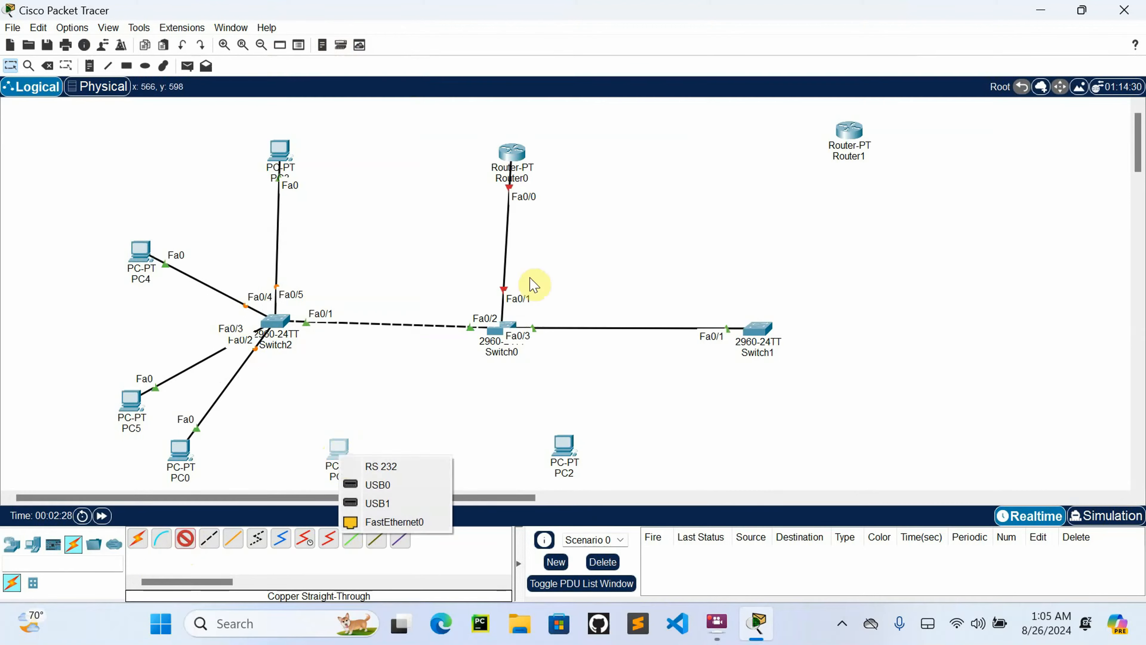
left_click(408, 522)
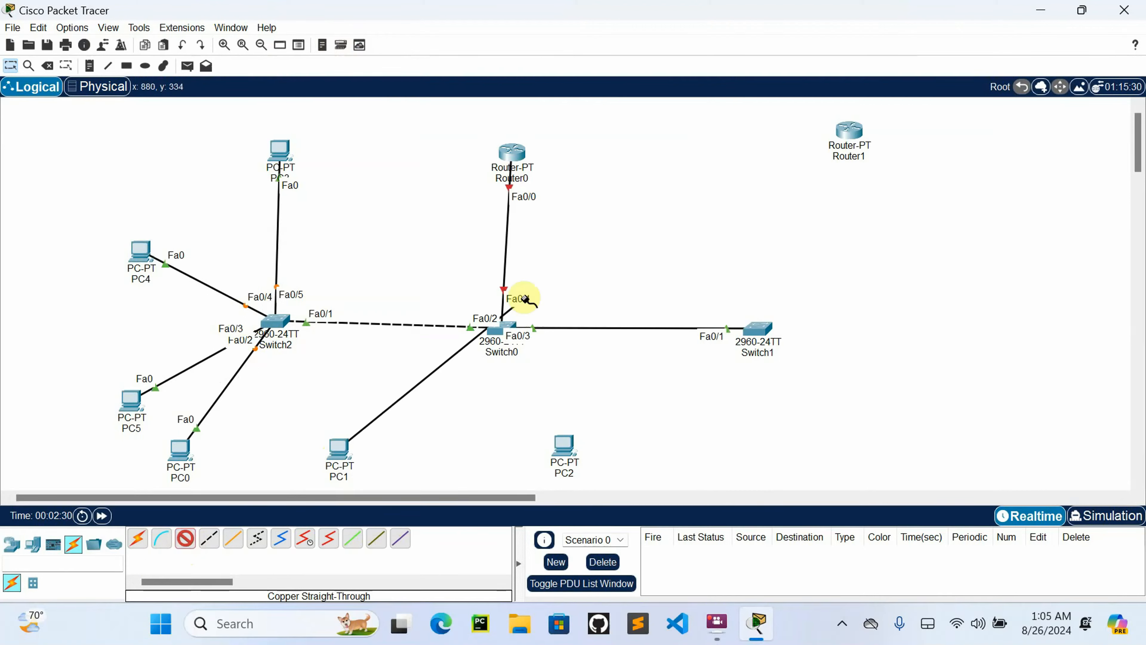
left_click(503, 327)
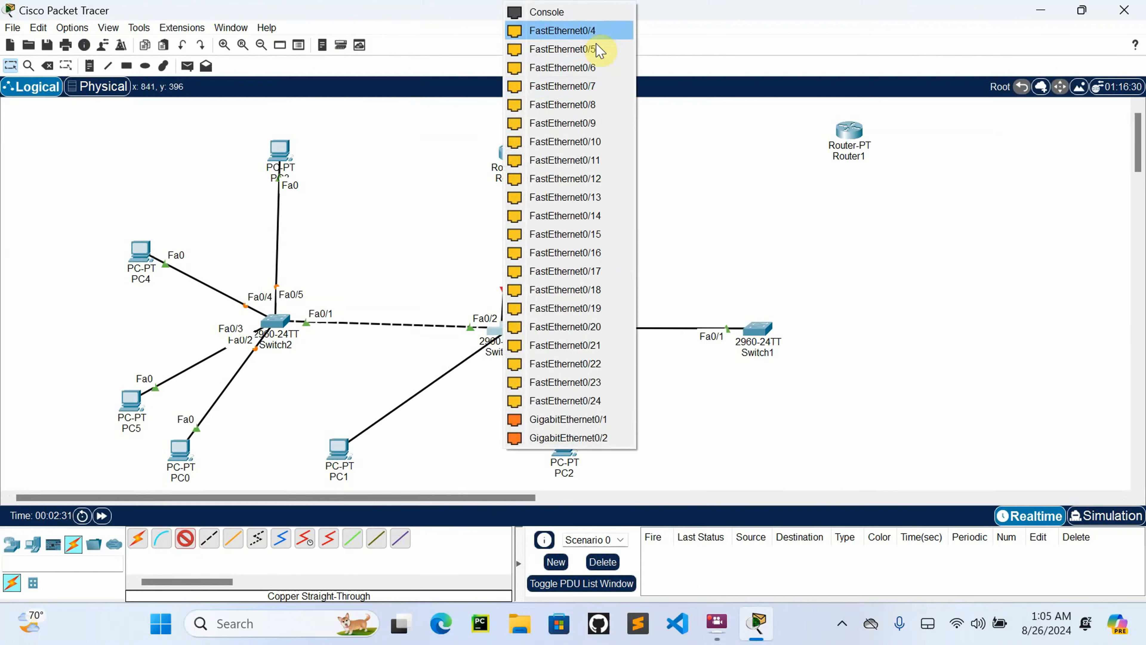
left_click(594, 33)
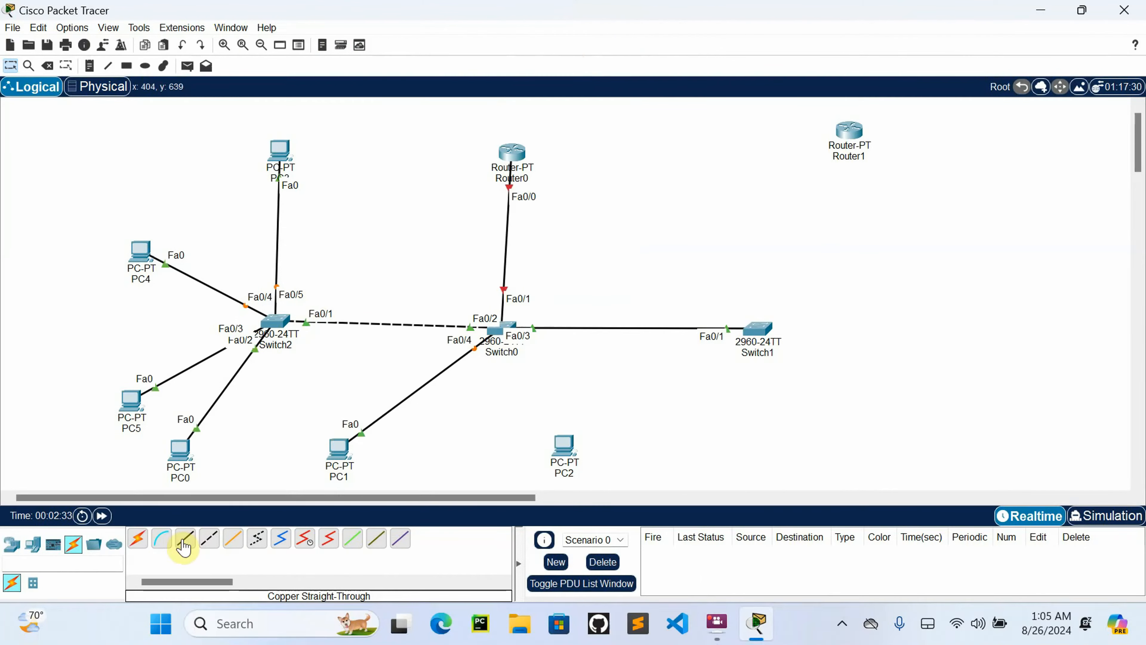
Step: Connect PC2 FastEthernet0 to Switch0 FastEthernet0/5 with a copper straight-through cable
left_click(563, 447)
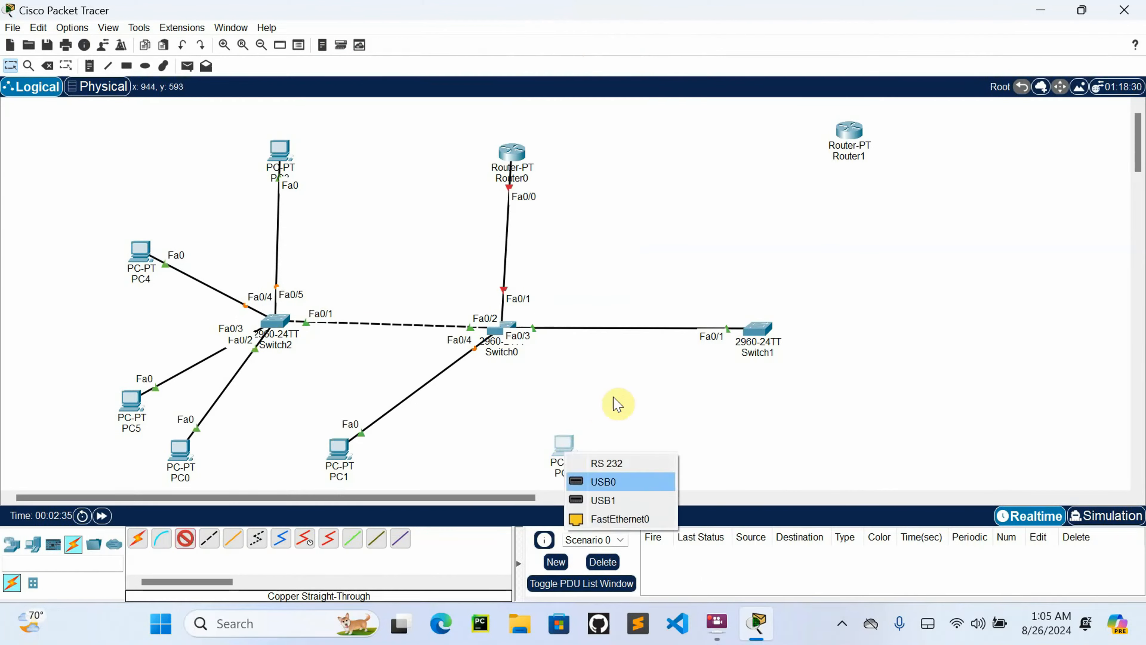
left_click(610, 519)
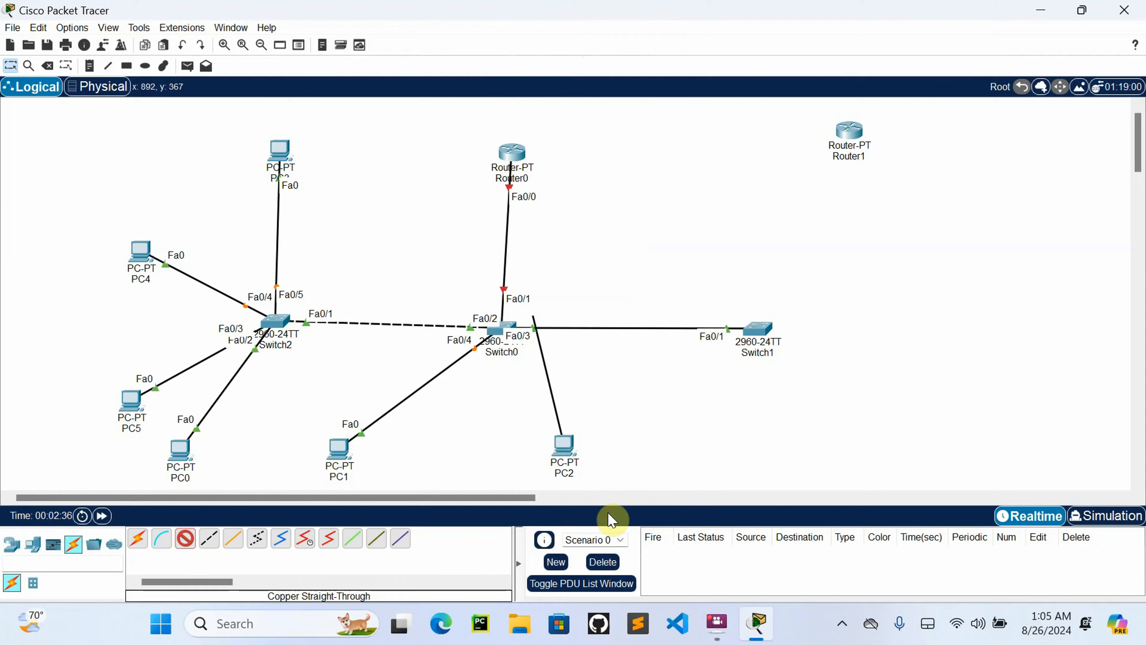
left_click(506, 329)
left_click(562, 32)
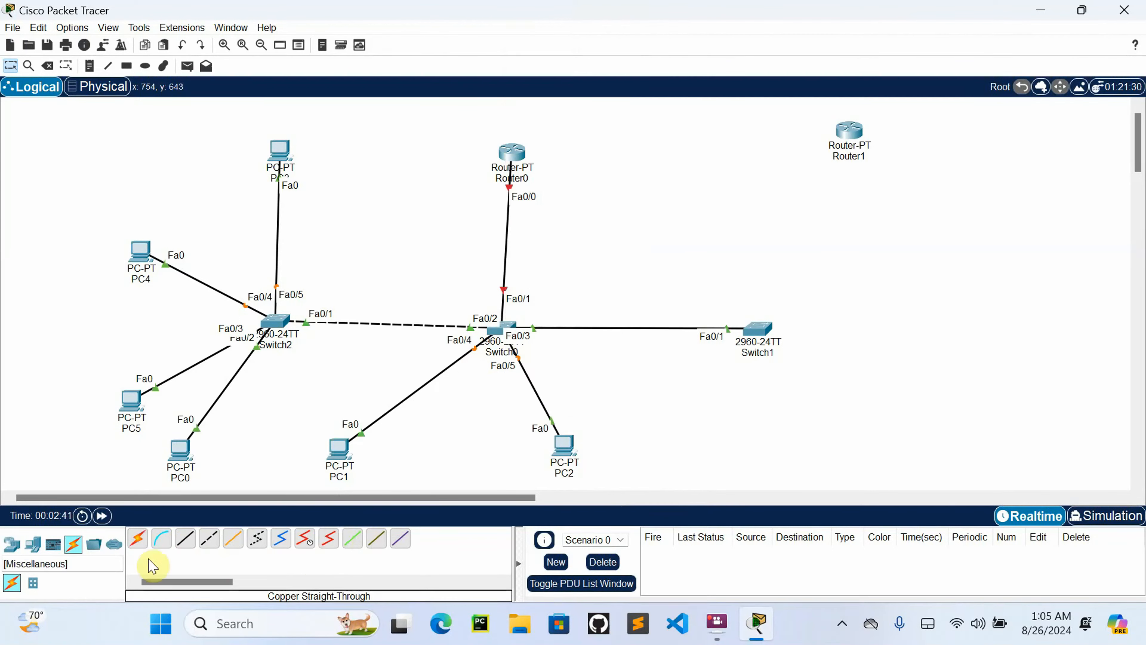
Step: Add three PCs around Switch1: one to its upper right, one to its right slightly lower, and one below it
left_click(27, 545)
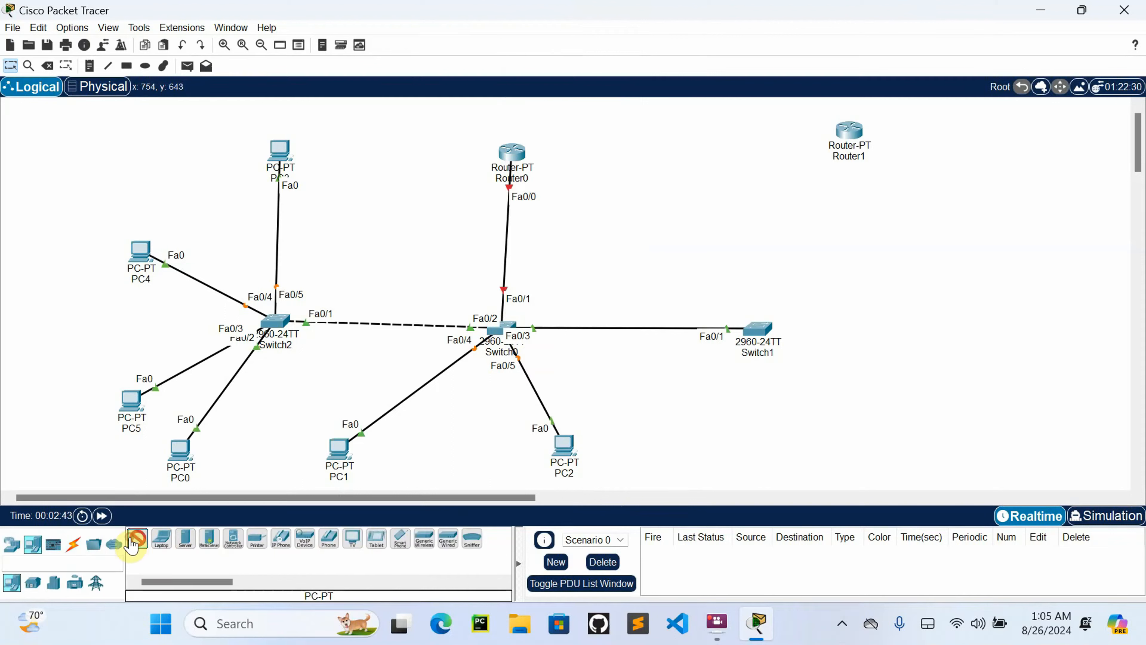
left_click_drag(131, 544, 995, 247)
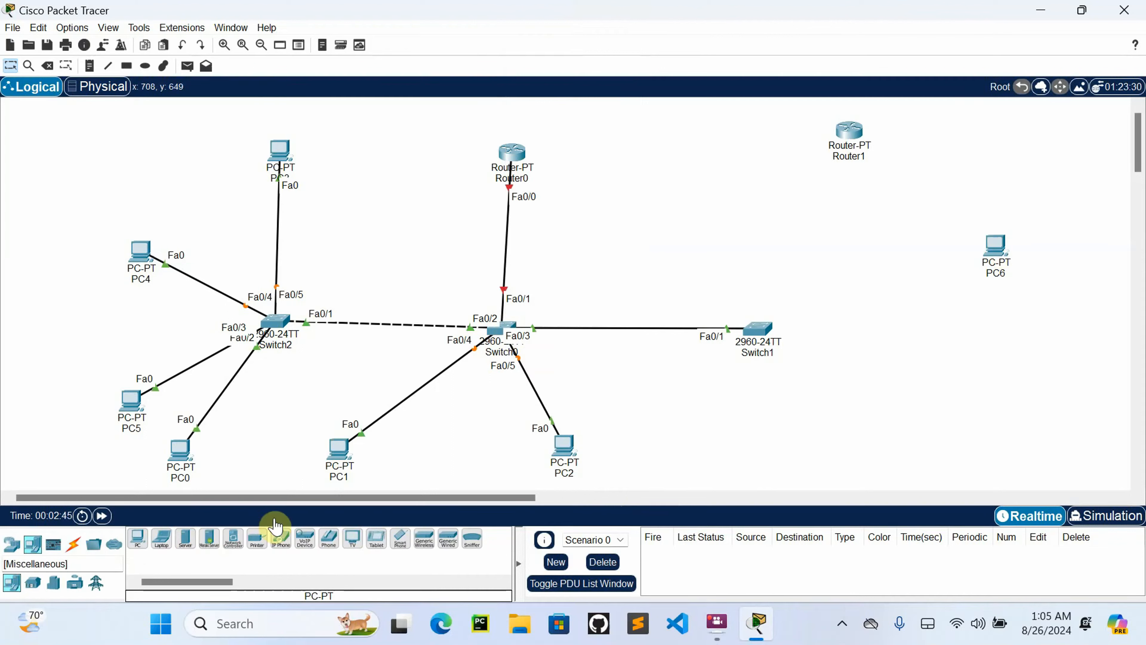
left_click_drag(139, 540, 1031, 367)
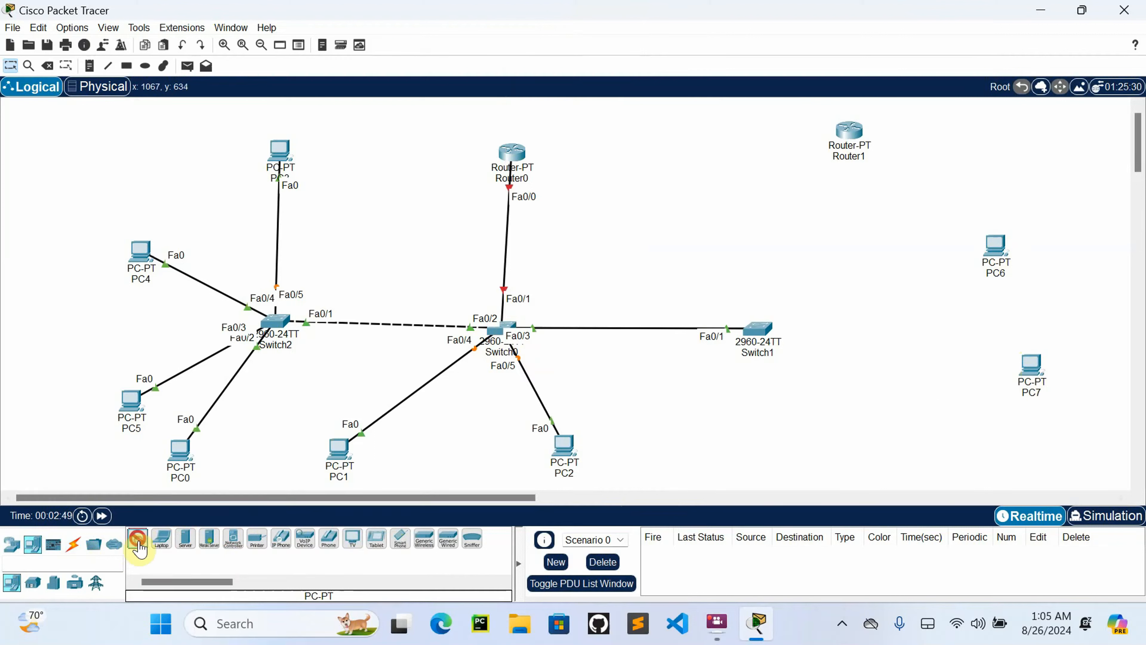
left_click_drag(138, 542, 852, 481)
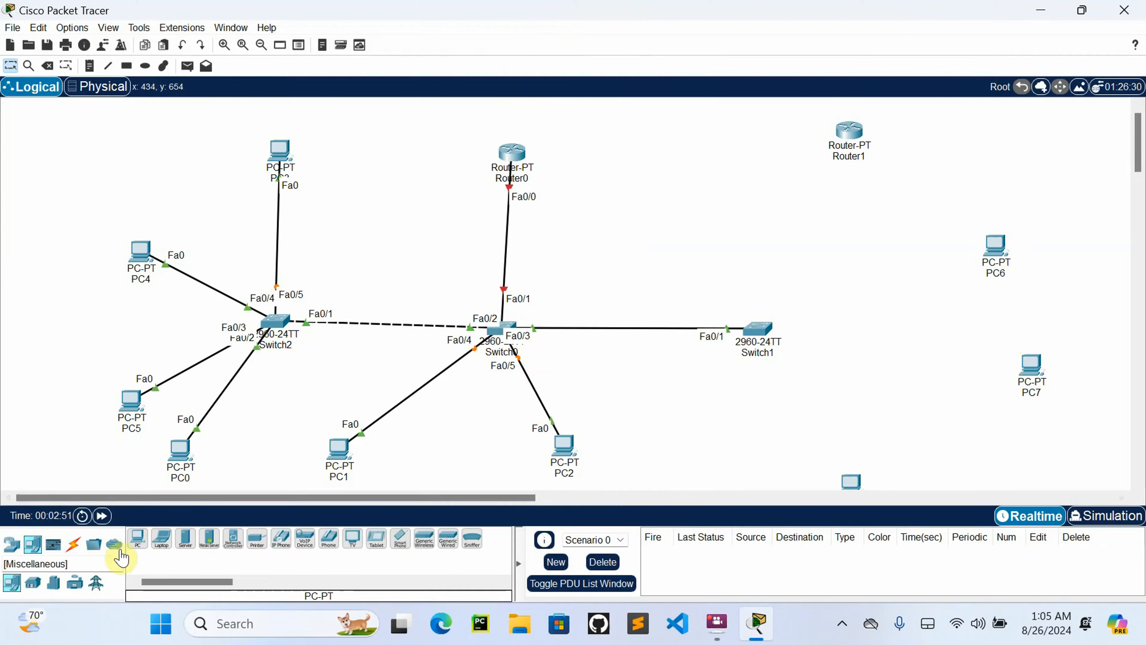
Step: Connect Switch1 FastEthernet0/2 to FastEthernet0 of the PC below it with a copper straight-through cable
left_click(74, 544)
left_click(185, 539)
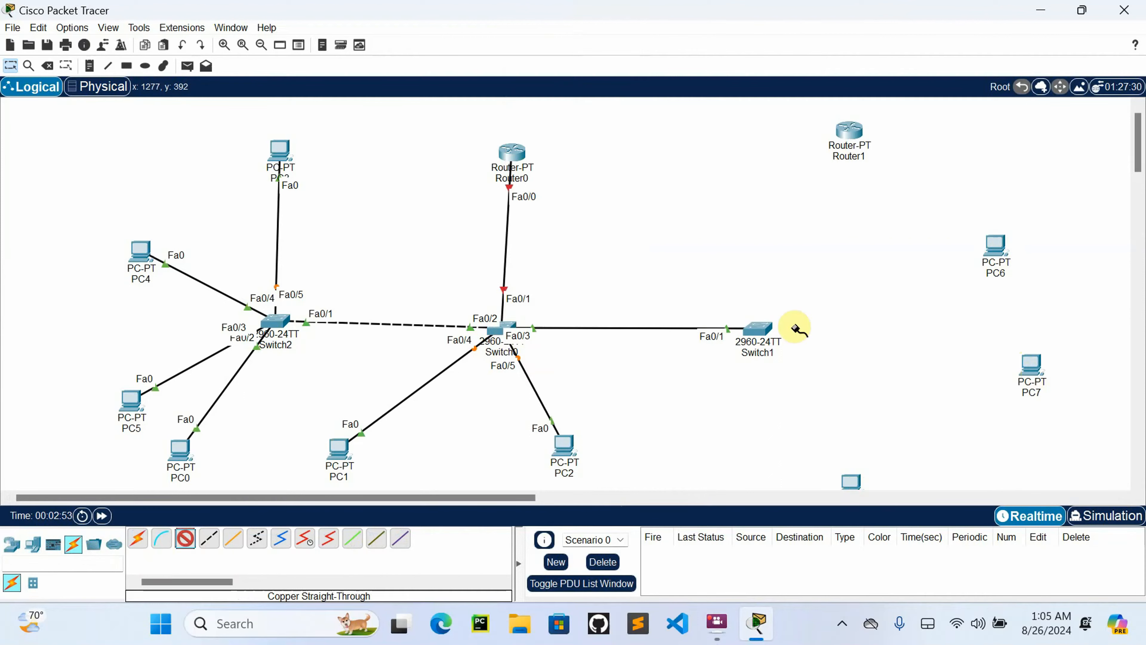
left_click(760, 329)
left_click(821, 49)
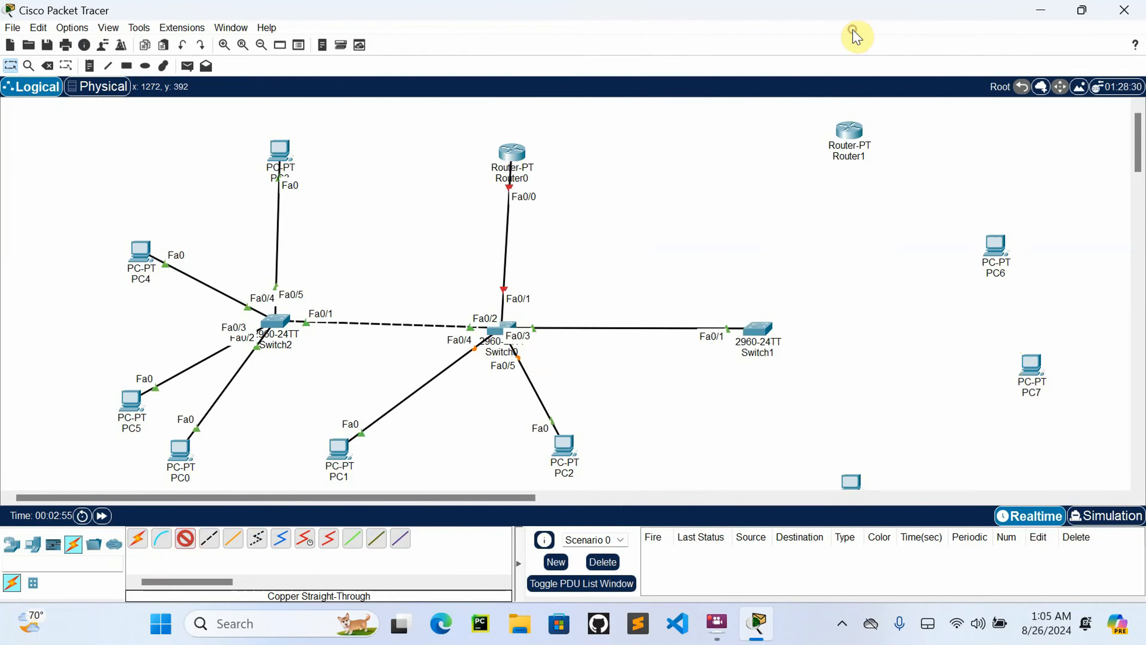
left_click(850, 479)
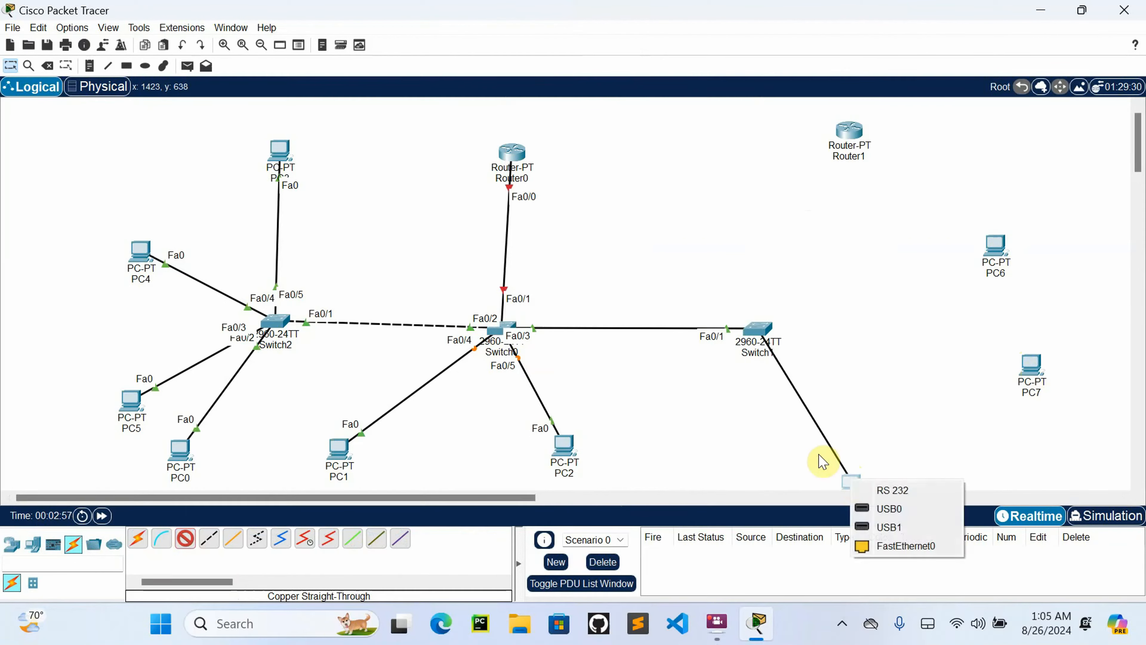
left_click(887, 546)
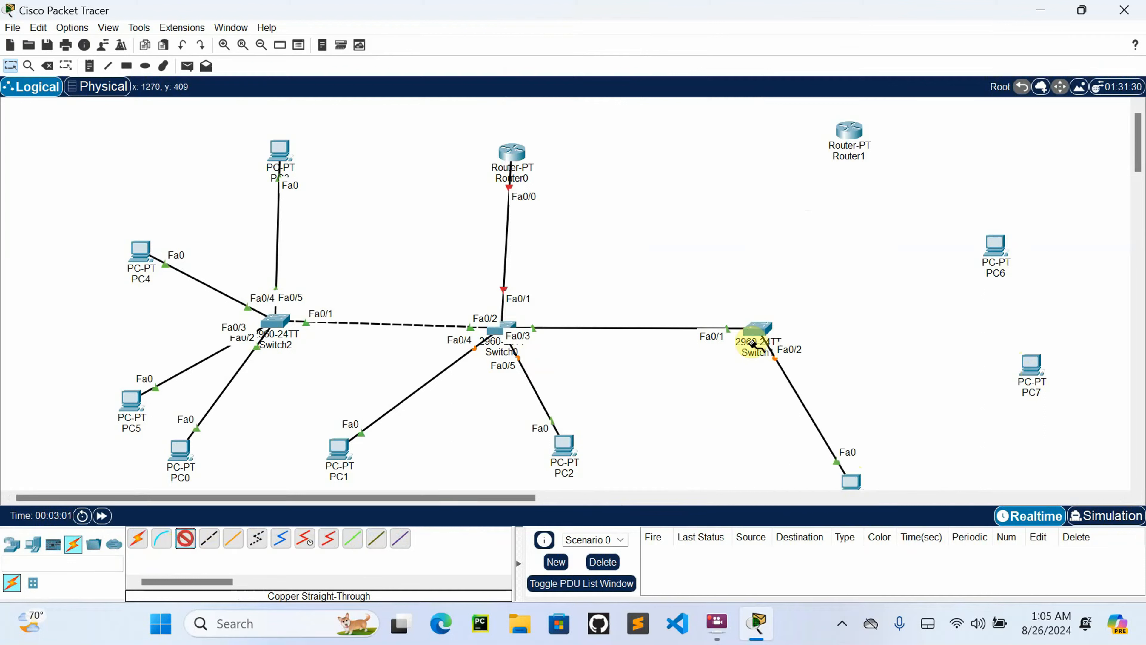
Step: Connect Switch1 FastEthernet0/3 to PC7 FastEthernet0 with a copper straight-through cable
left_click(757, 326)
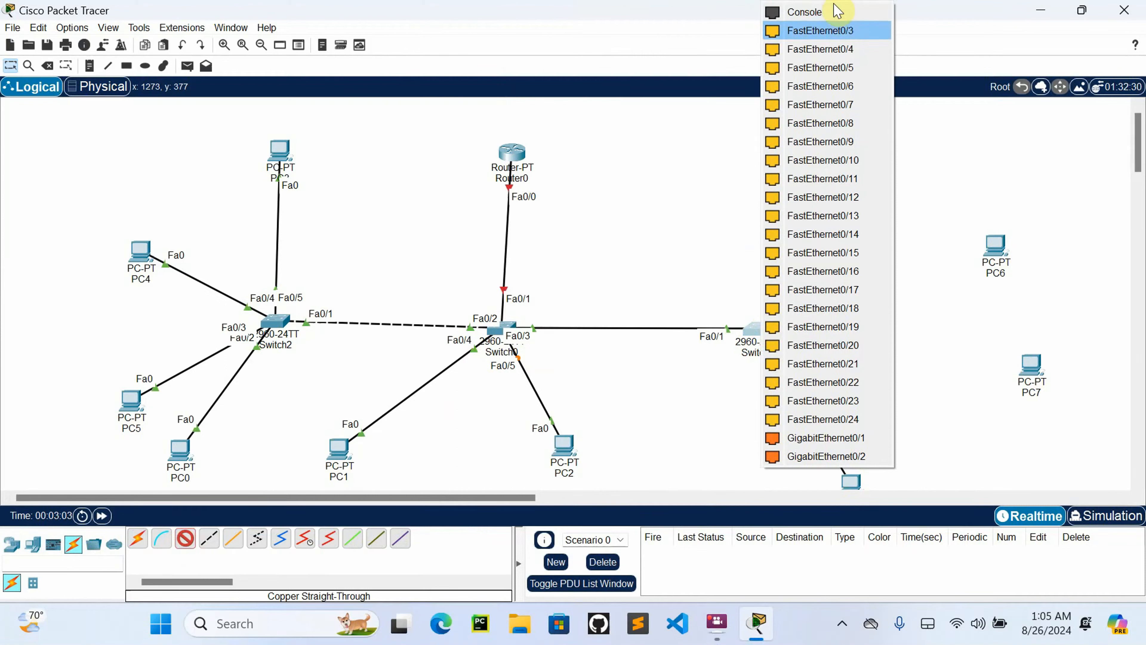
left_click(839, 30)
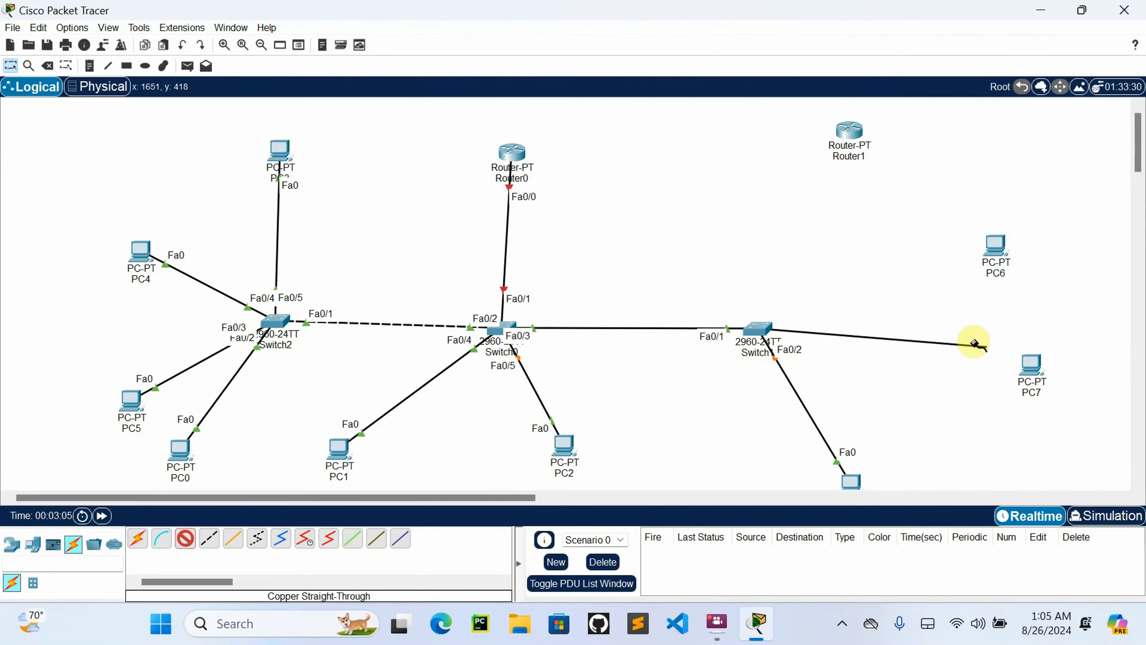
left_click(1032, 363)
left_click(1069, 433)
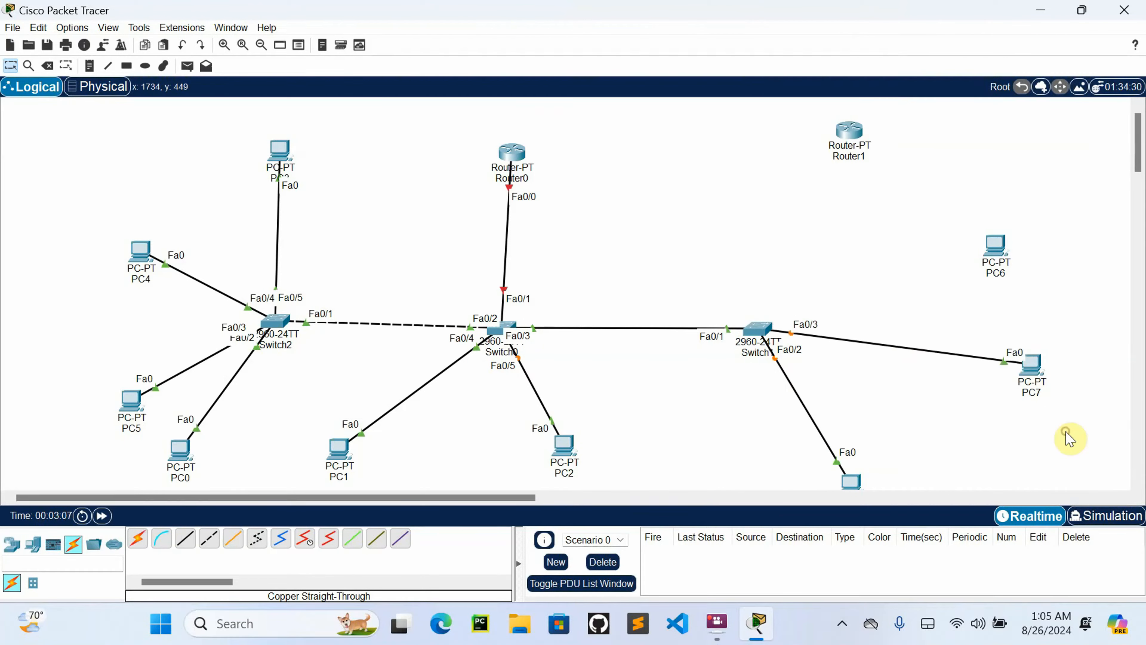
Step: Connect Switch1 FastEthernet0/4 to PC6 FastEthernet0 with a copper straight-through cable
left_click(185, 538)
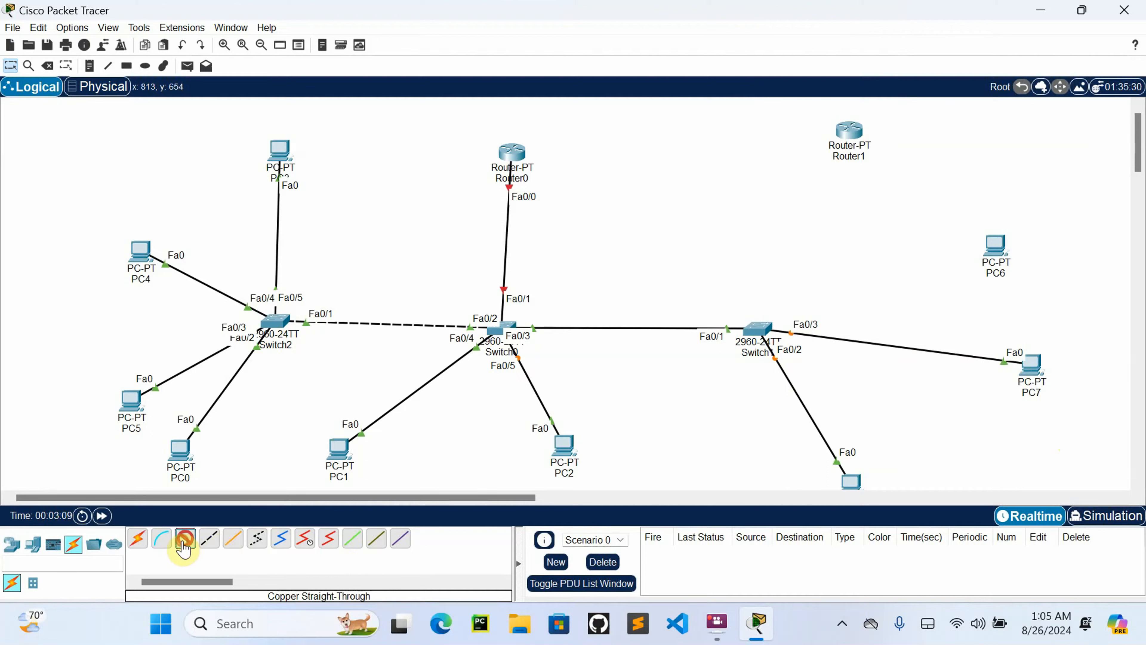
left_click(754, 333)
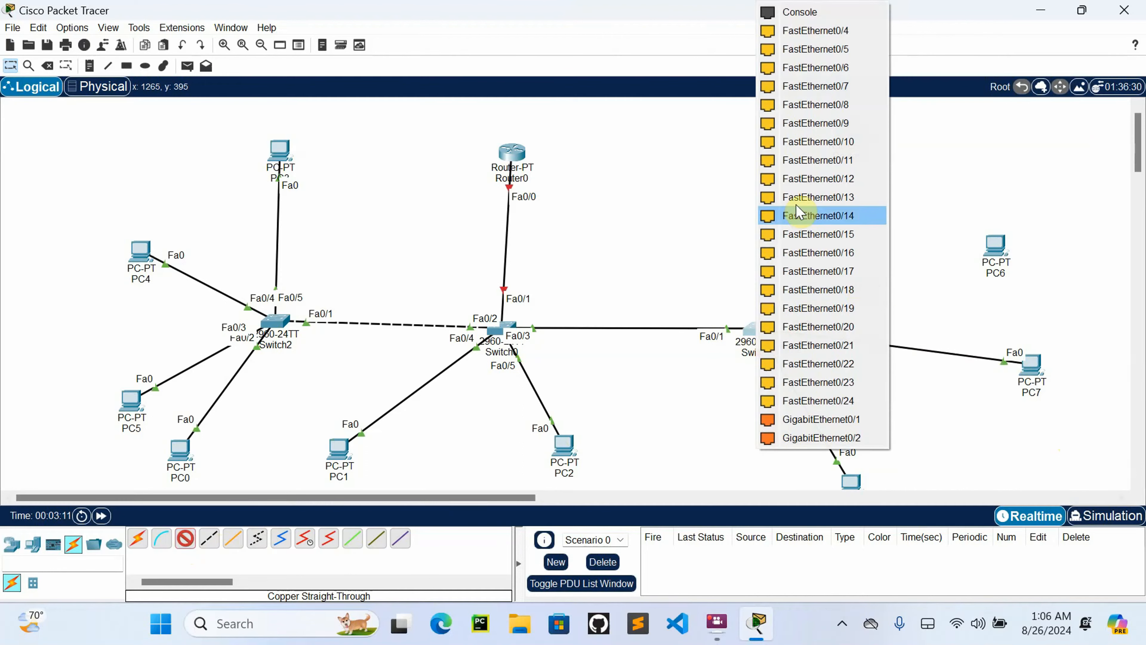
left_click(834, 30)
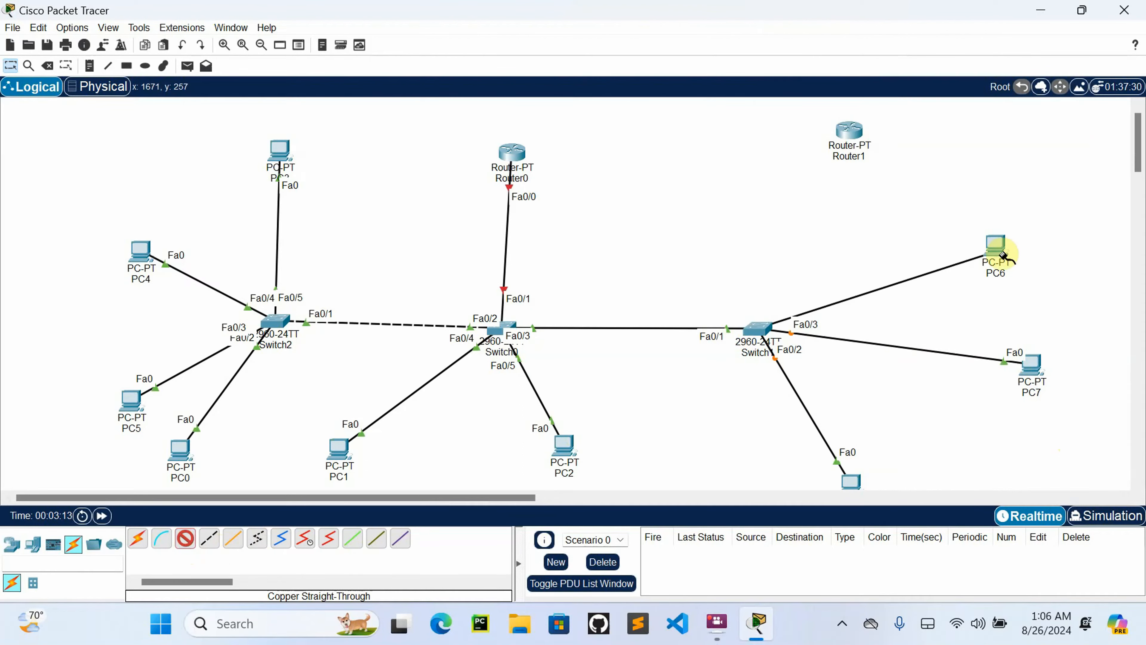
left_click(995, 246)
left_click(1028, 311)
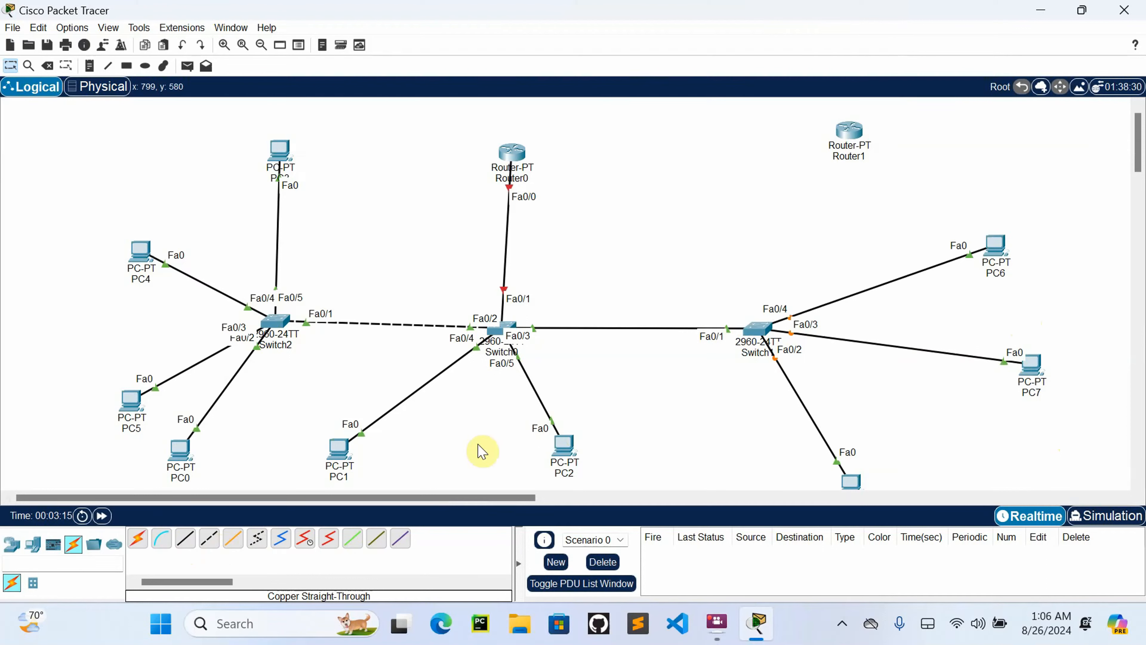
Step: Connect Router0 FastEthernet1/0 to Router1 FastEthernet0/0 with a copper cross-over cable
left_click(185, 538)
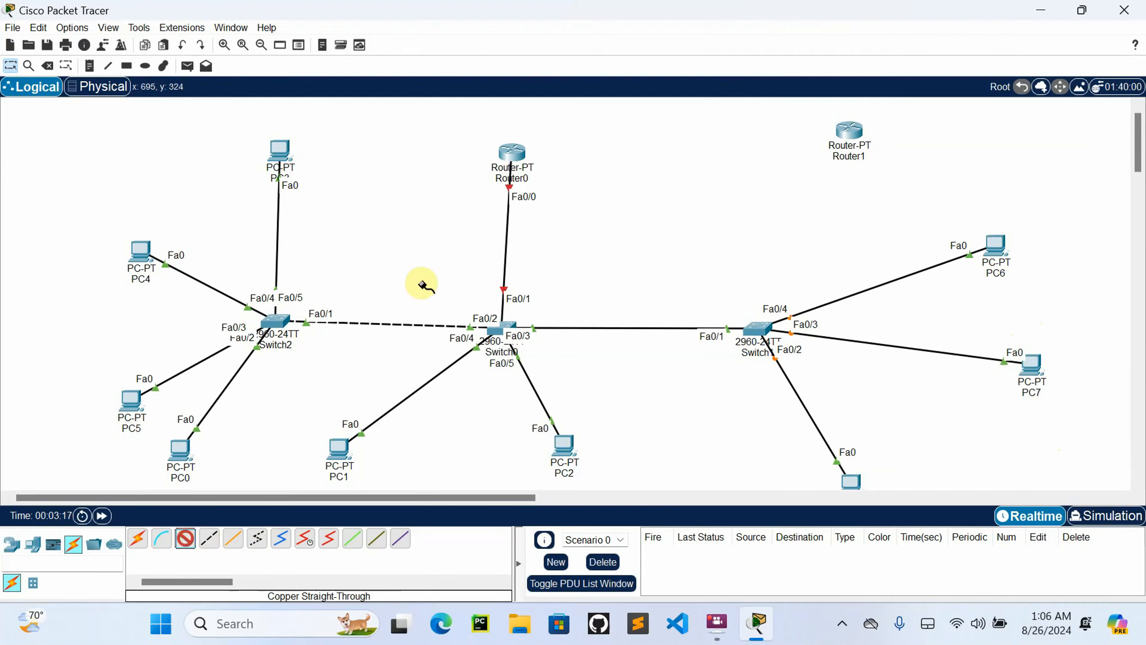
left_click(208, 538)
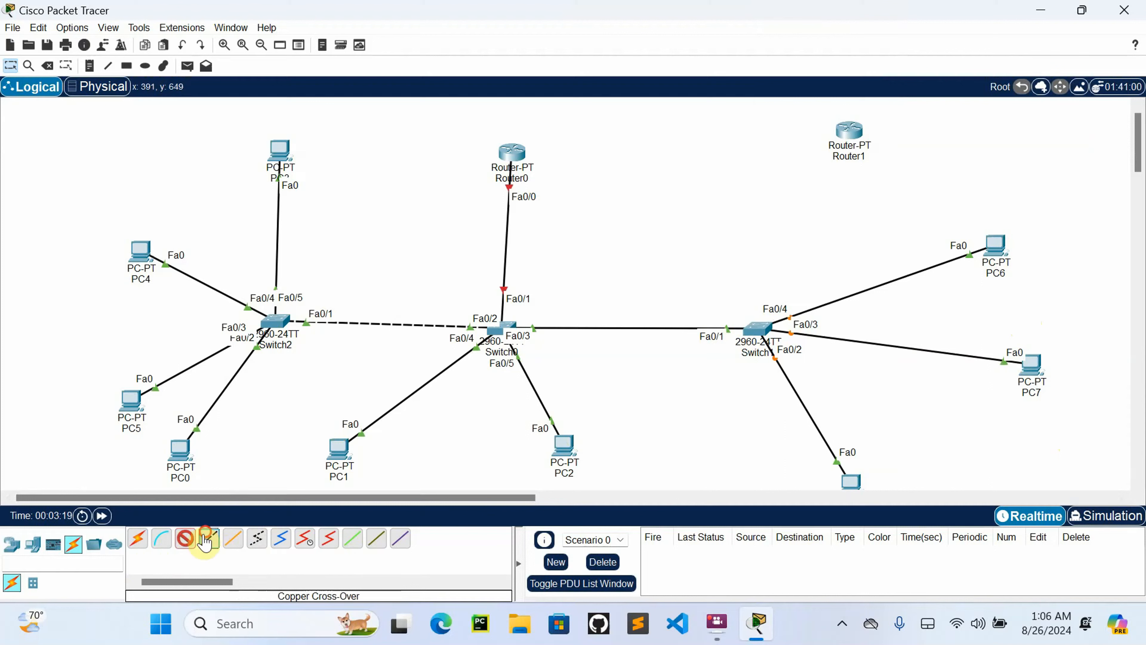
left_click(511, 154)
left_click(575, 200)
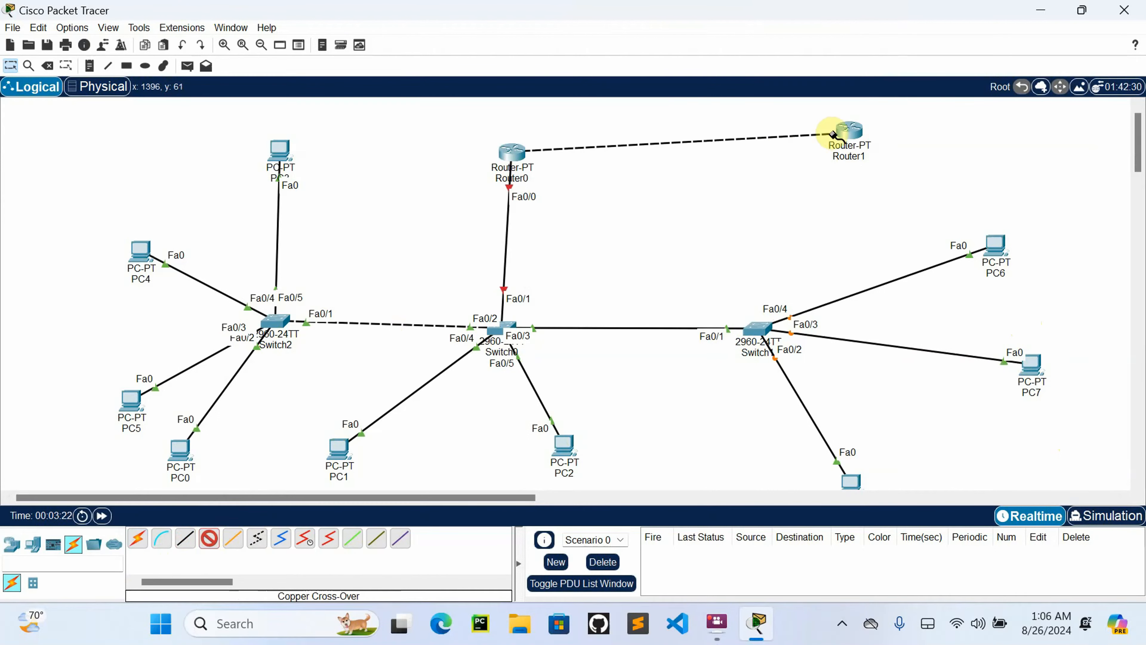
left_click(850, 130)
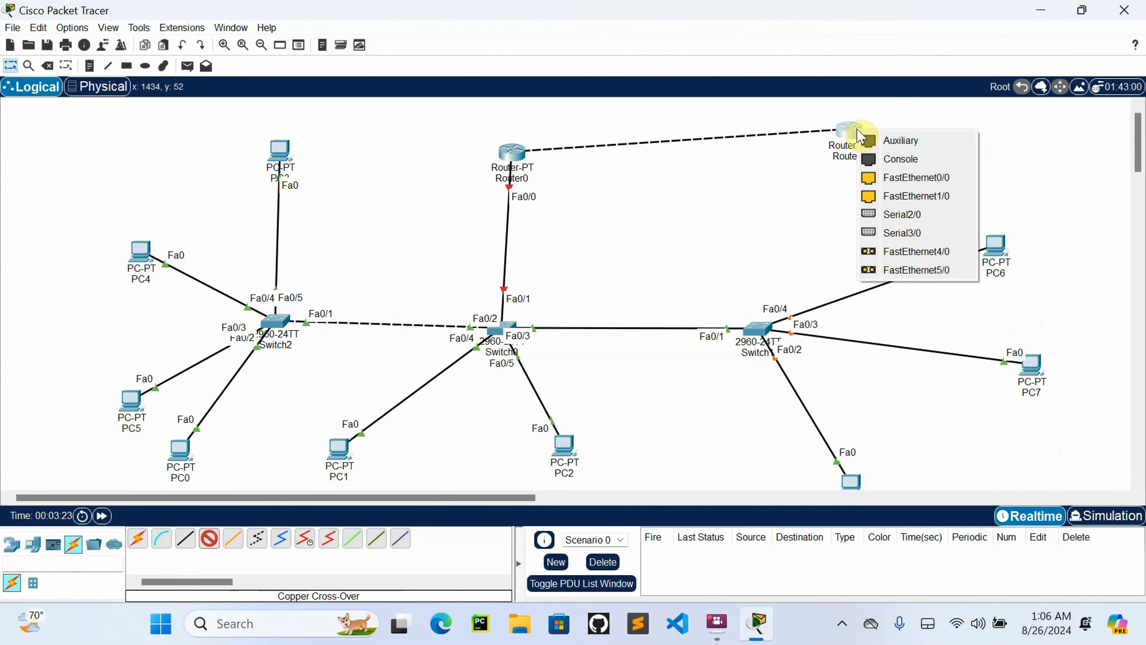
left_click(882, 182)
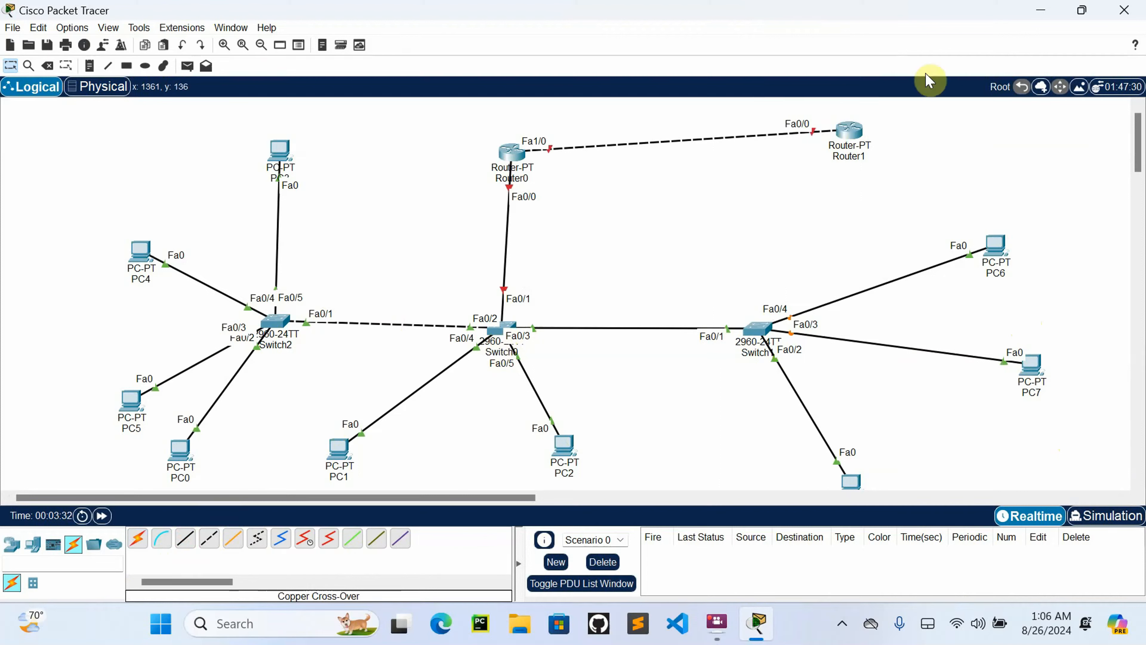
Step: Place a text note reading LAN beside the link between Router0 and Switch0
left_click(91, 67)
left_click(541, 237)
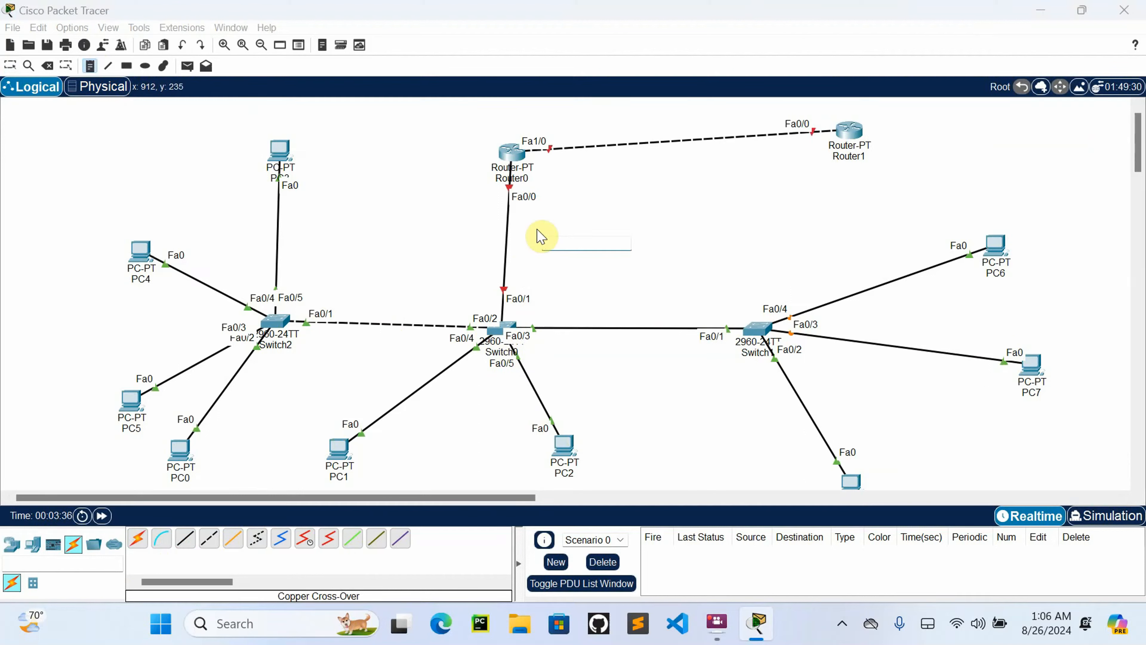
key("Caps_Lock")
type("L")
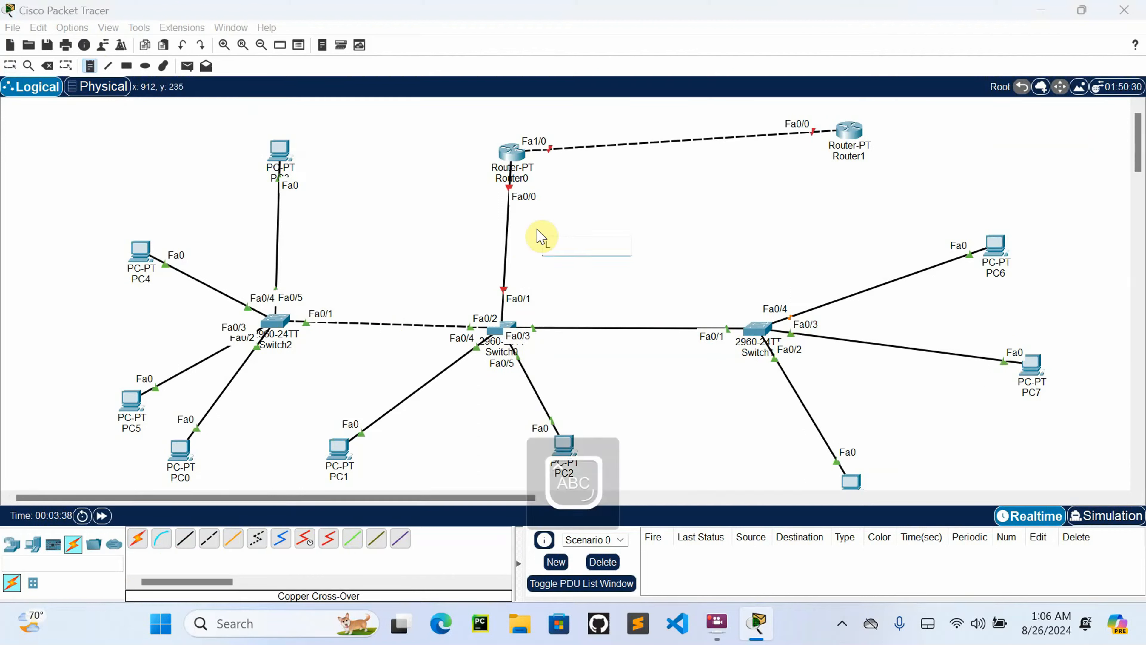
type("A")
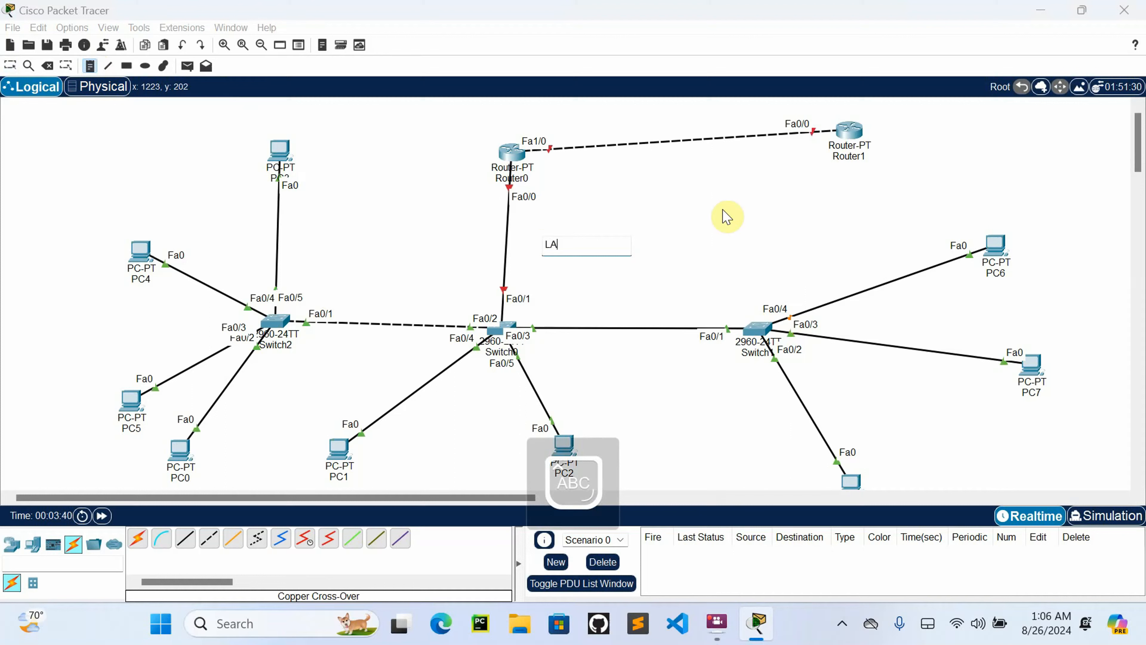
type("N")
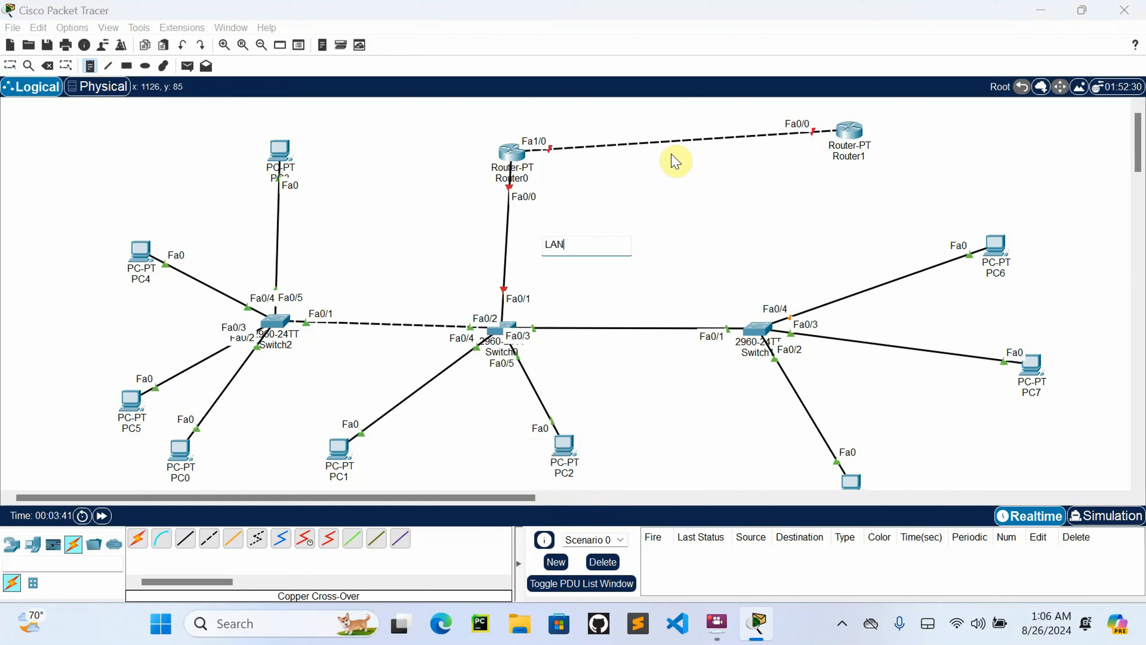
Step: Place a text note reading WAN(INTERNET) above the link between Router0 and Router1, and return to selection mode
left_click(650, 116)
key("Caps_Lock")
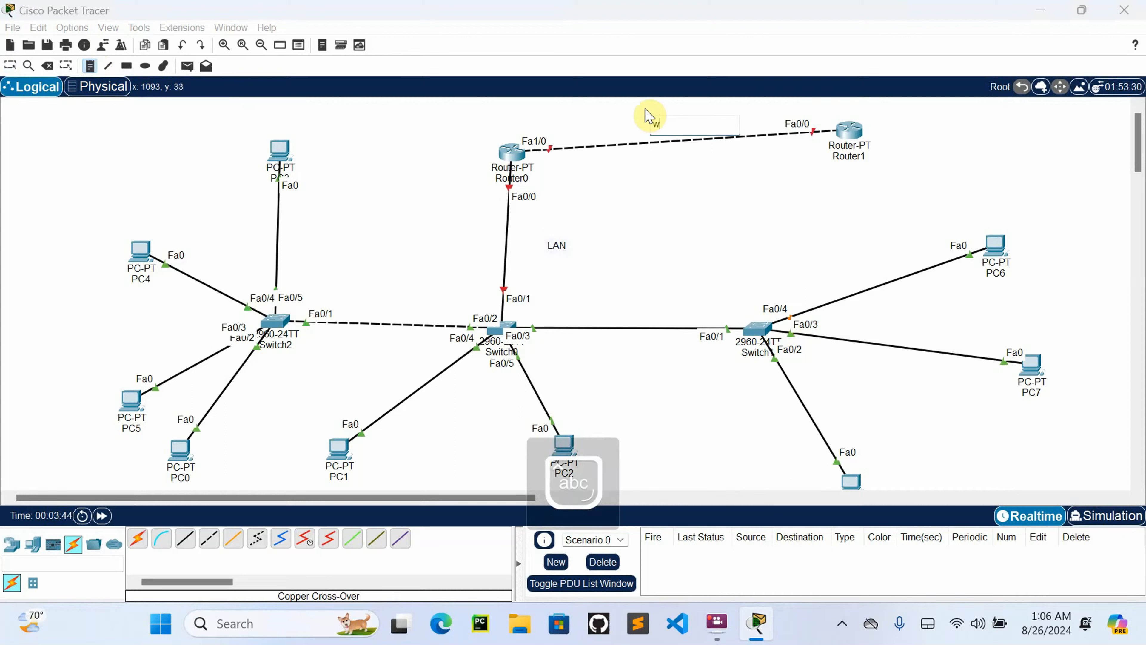
type("wan")
key("BackSpace")
key("BackSpace")
key("BackSpace")
key("Caps_Lock")
type("WAN()")
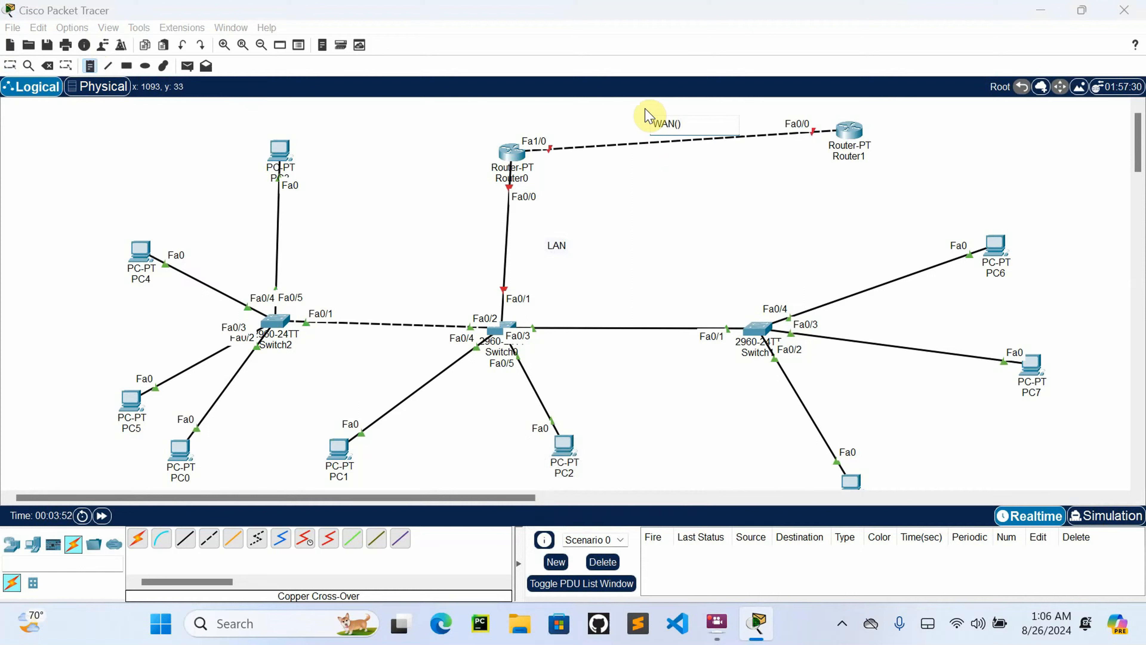
type("INTERNER")
key("BackSpace")
type("T")
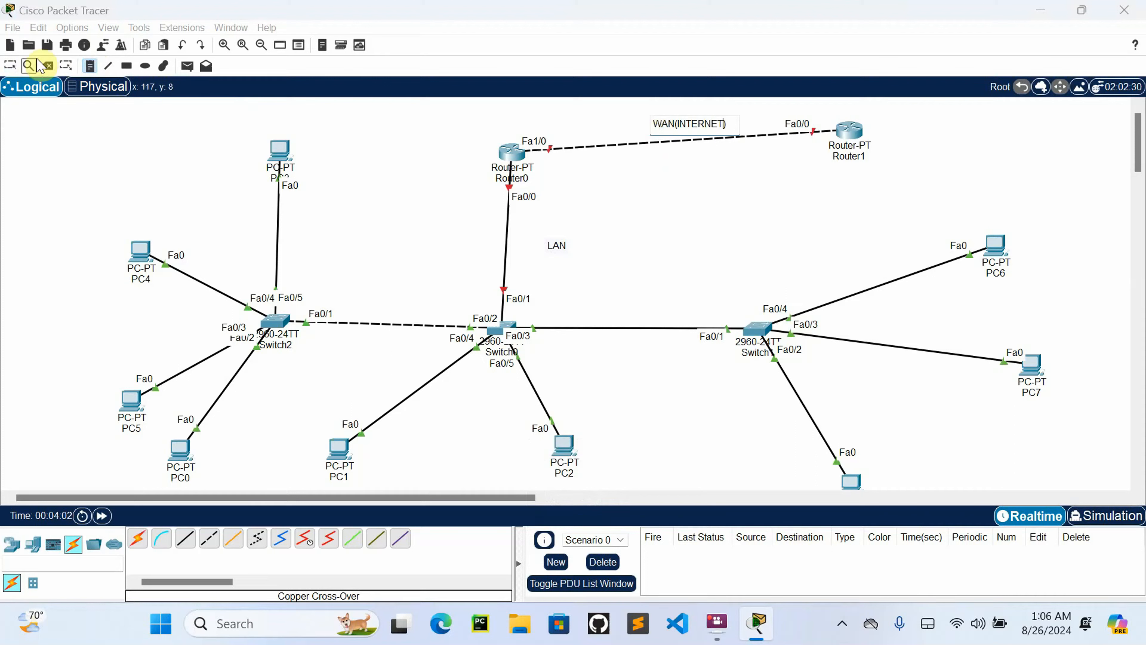
left_click(9, 66)
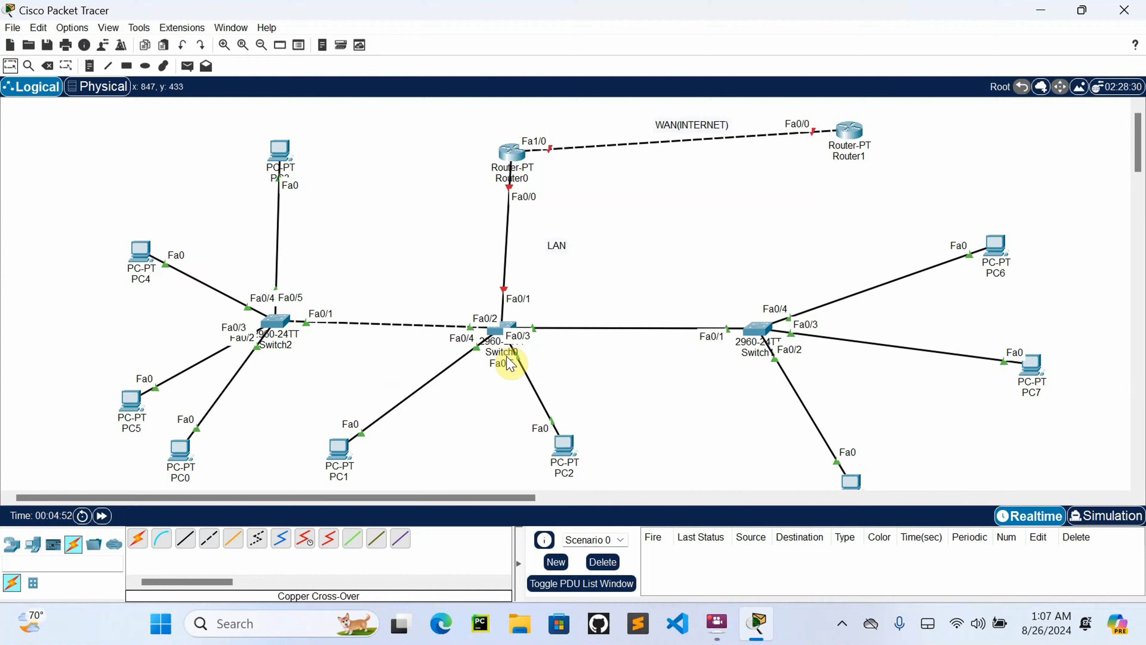
Step: Delete the straight-through cable between Switch0 and Switch1
left_click(510, 363)
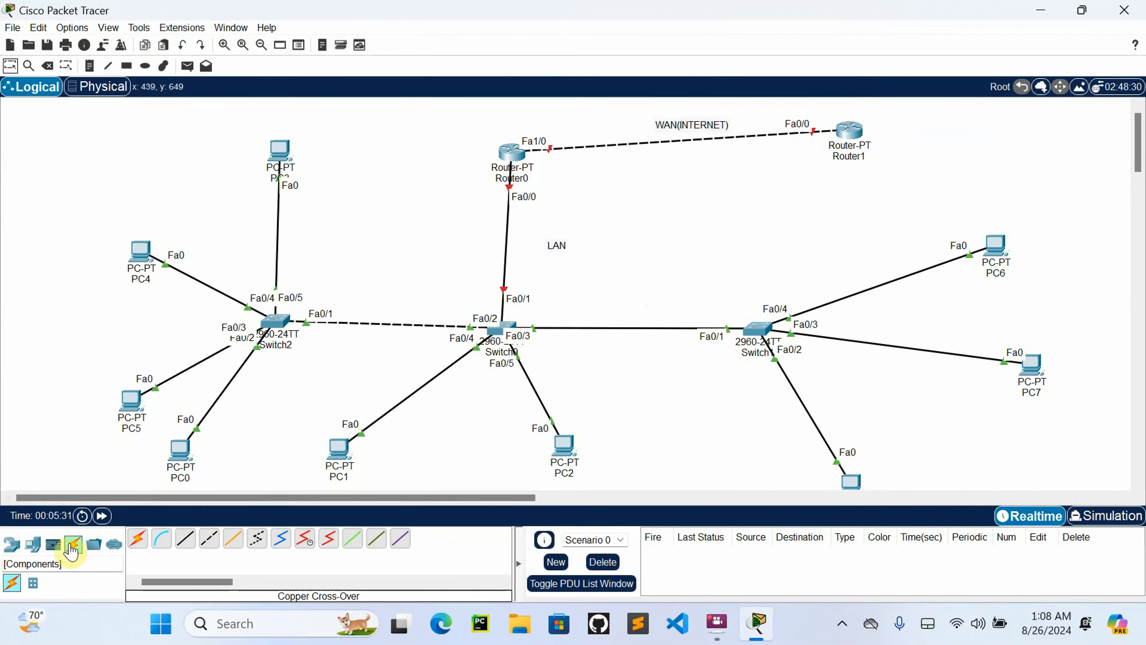
left_click(47, 65)
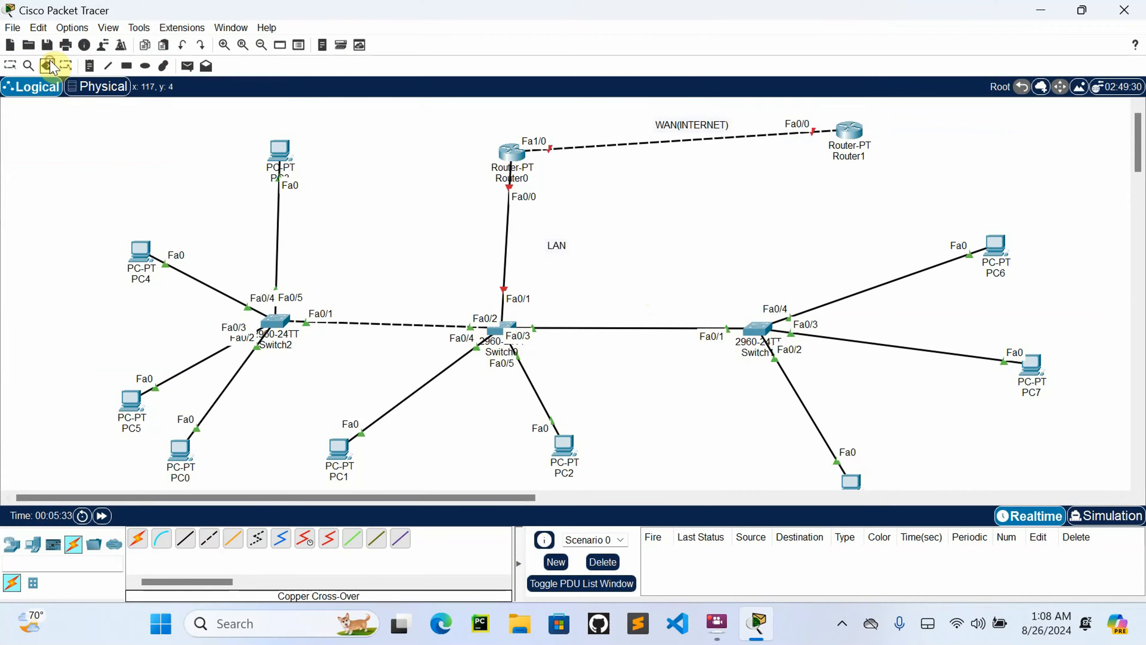
left_click(605, 328)
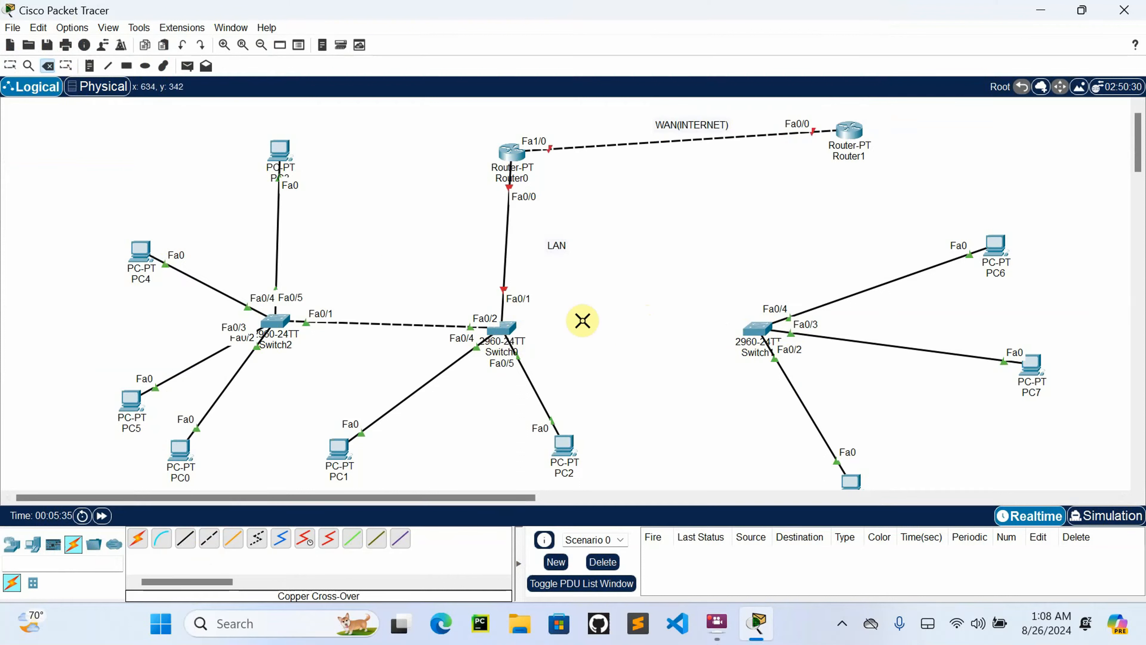
Step: Connect Switch0 FastEthernet0/3 to Switch1 FastEthernet0/1 with a copper cross-over cable
left_click(209, 538)
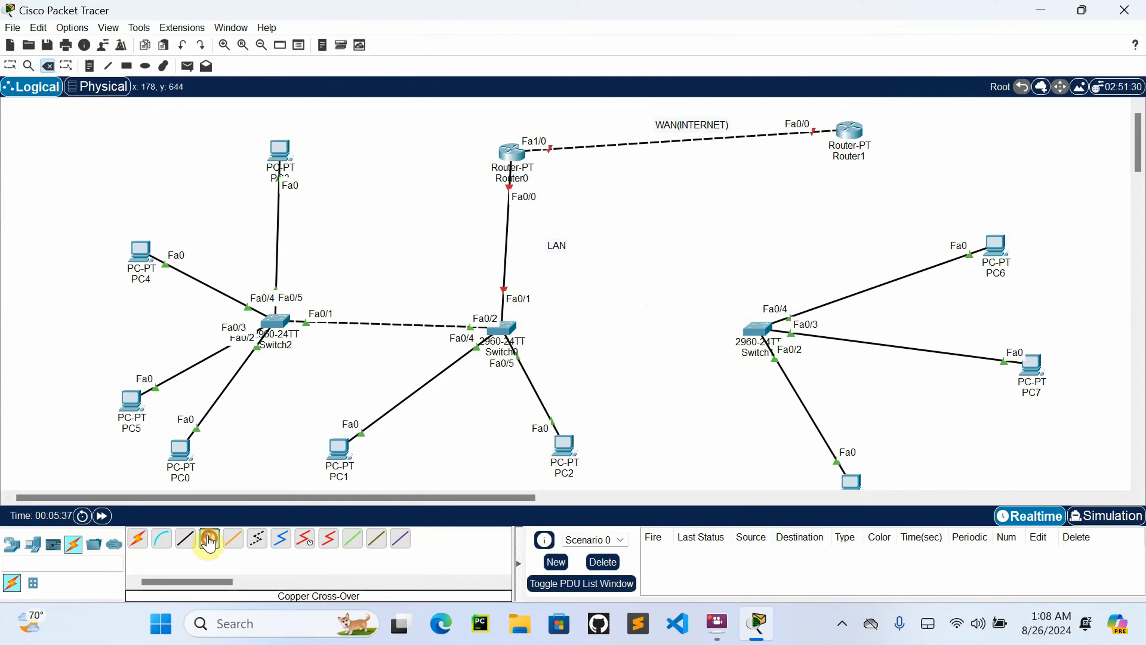
left_click(499, 328)
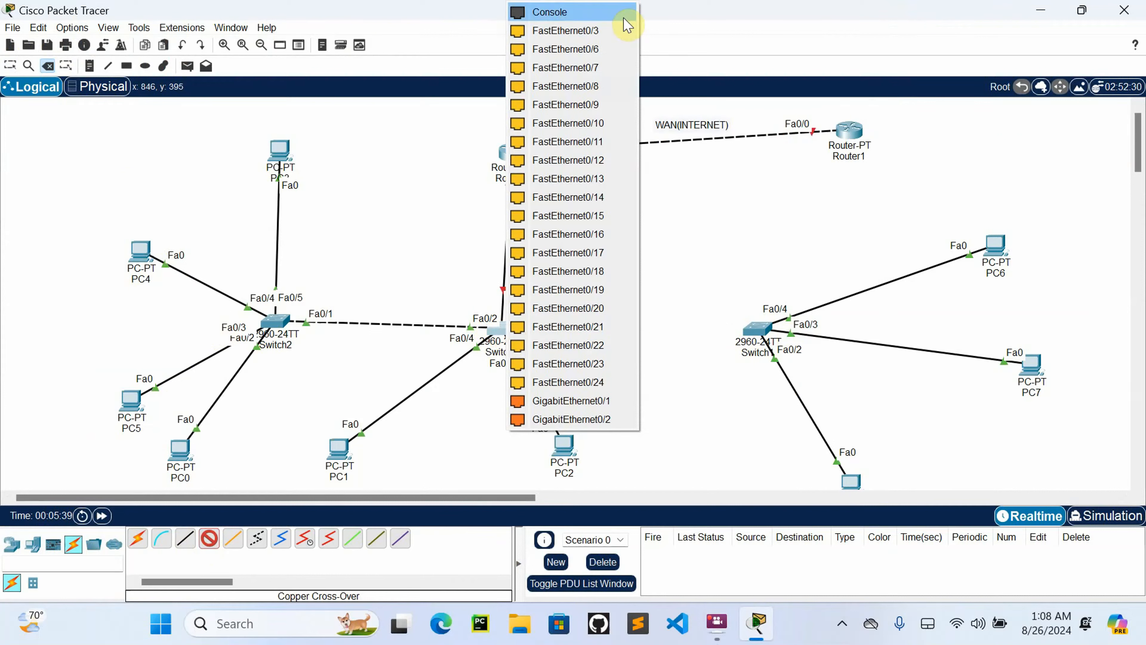
left_click(618, 30)
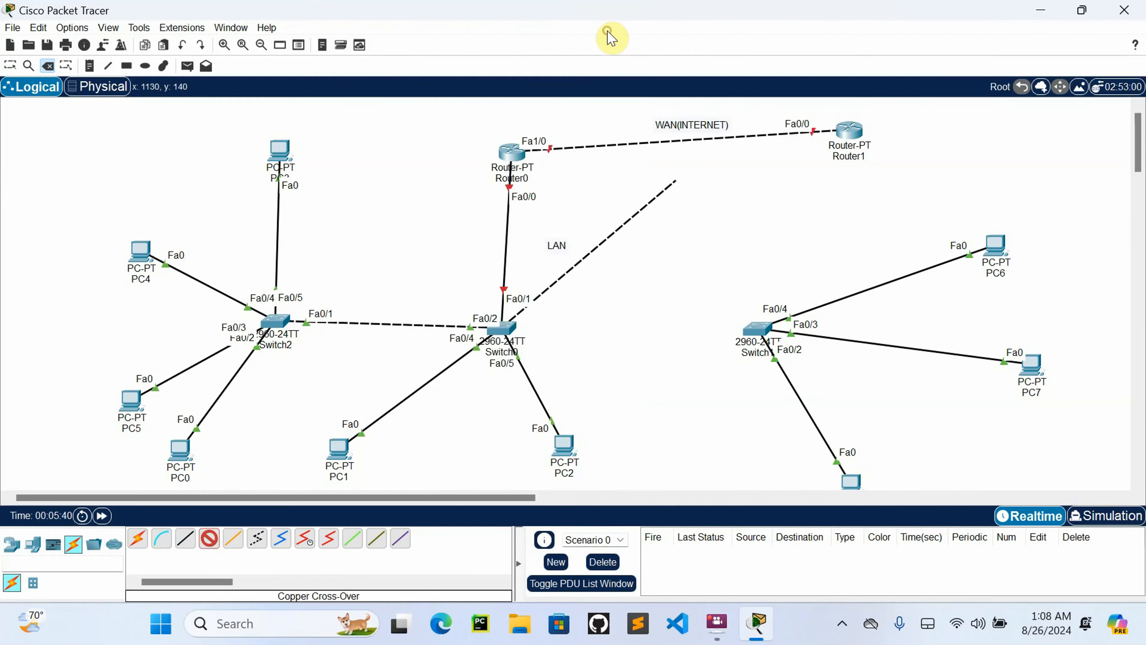
left_click(760, 332)
left_click(820, 30)
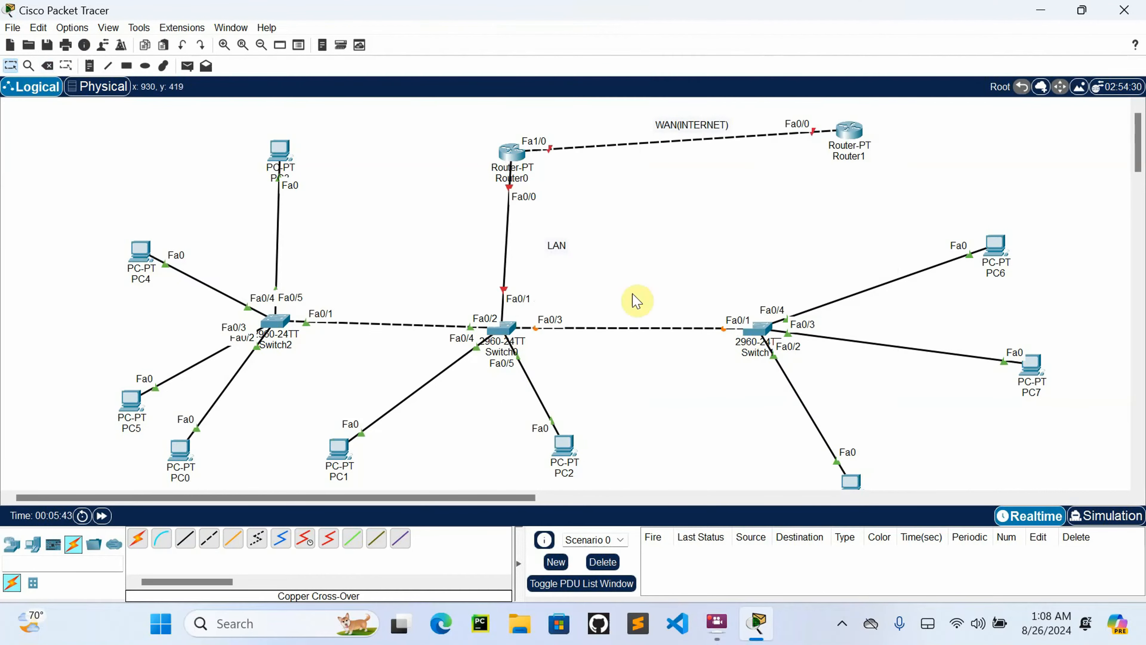
Step: Open the command line interface of Switch0 and maximize its window
mouse_move(553, 450)
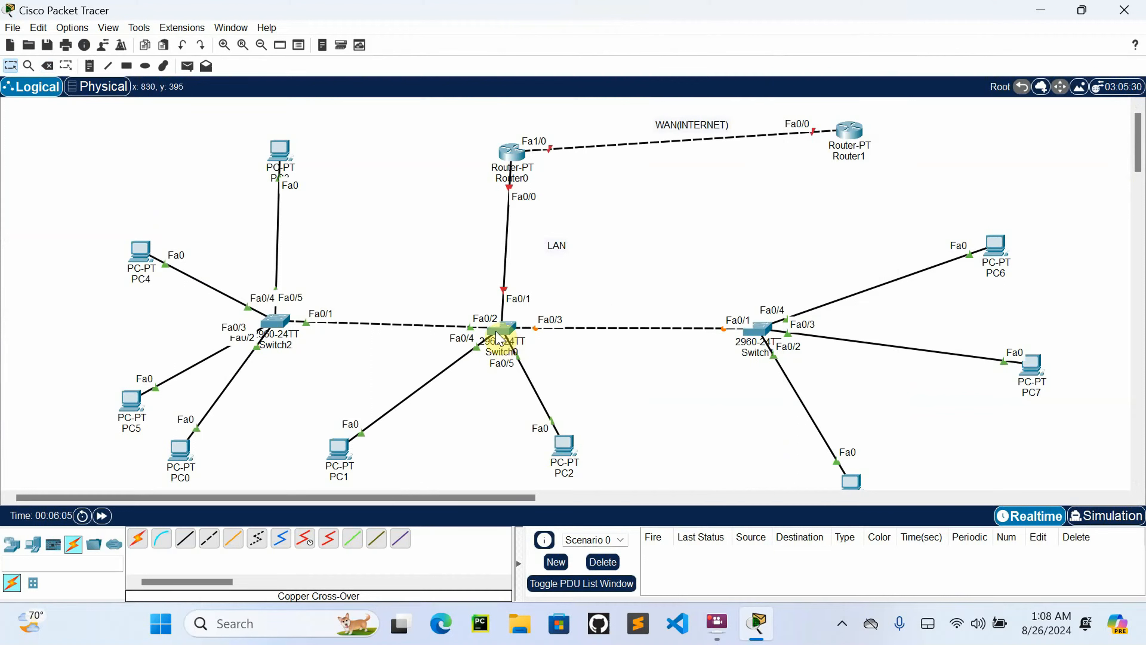
mouse_move(487, 352)
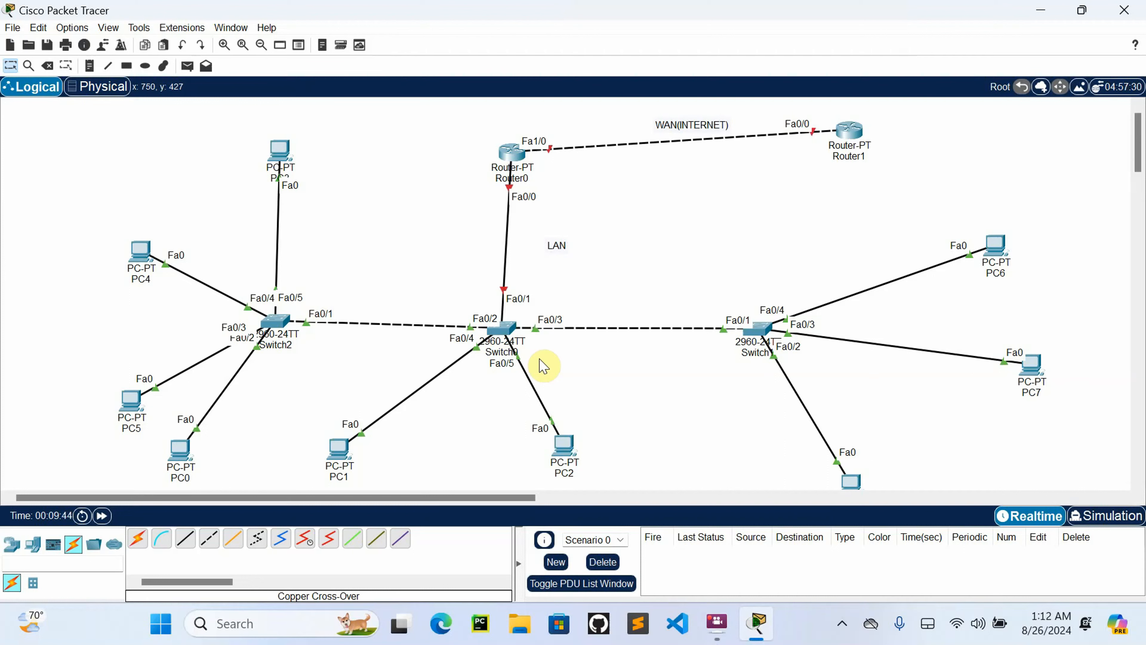
mouse_move(503, 329)
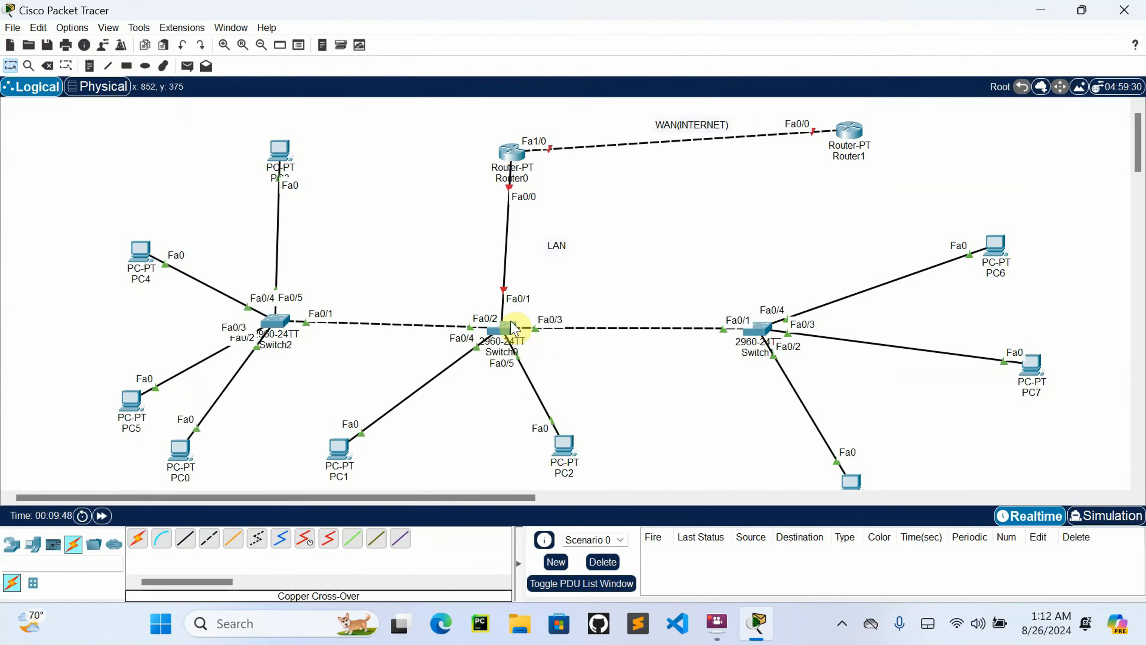
left_click(508, 329)
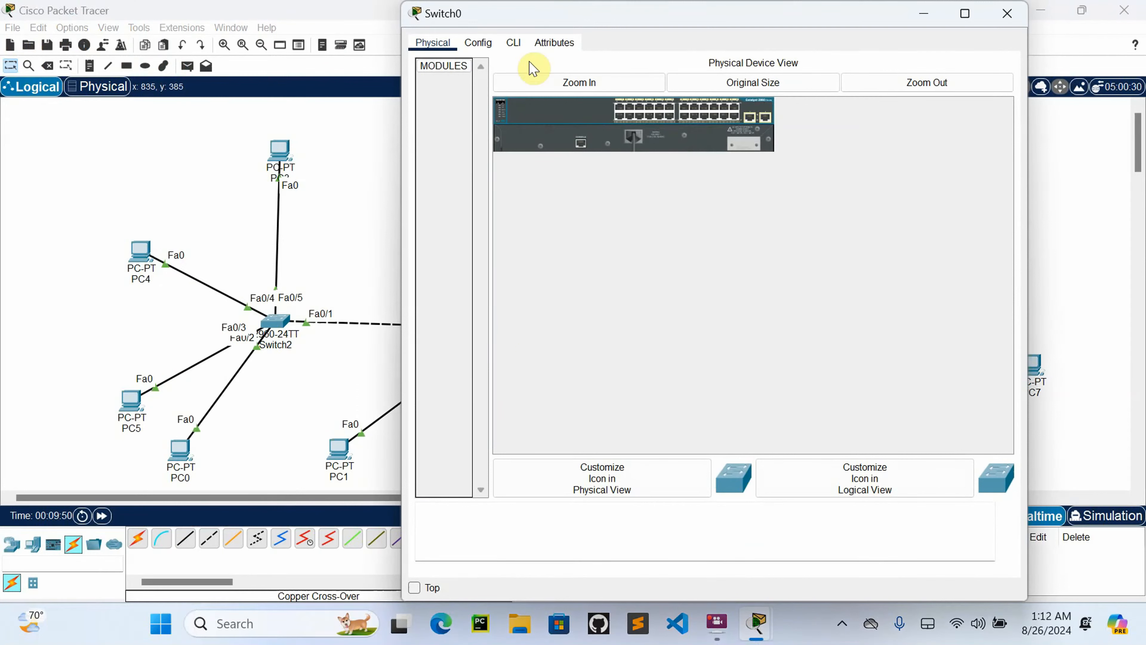
left_click(513, 43)
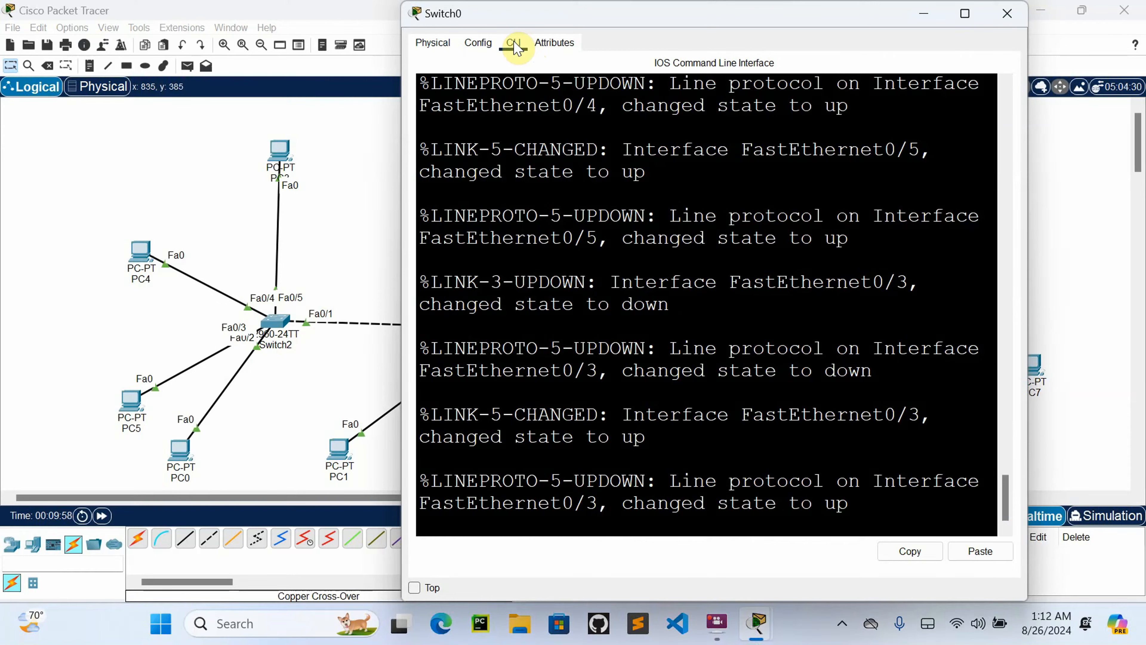
left_click(964, 14)
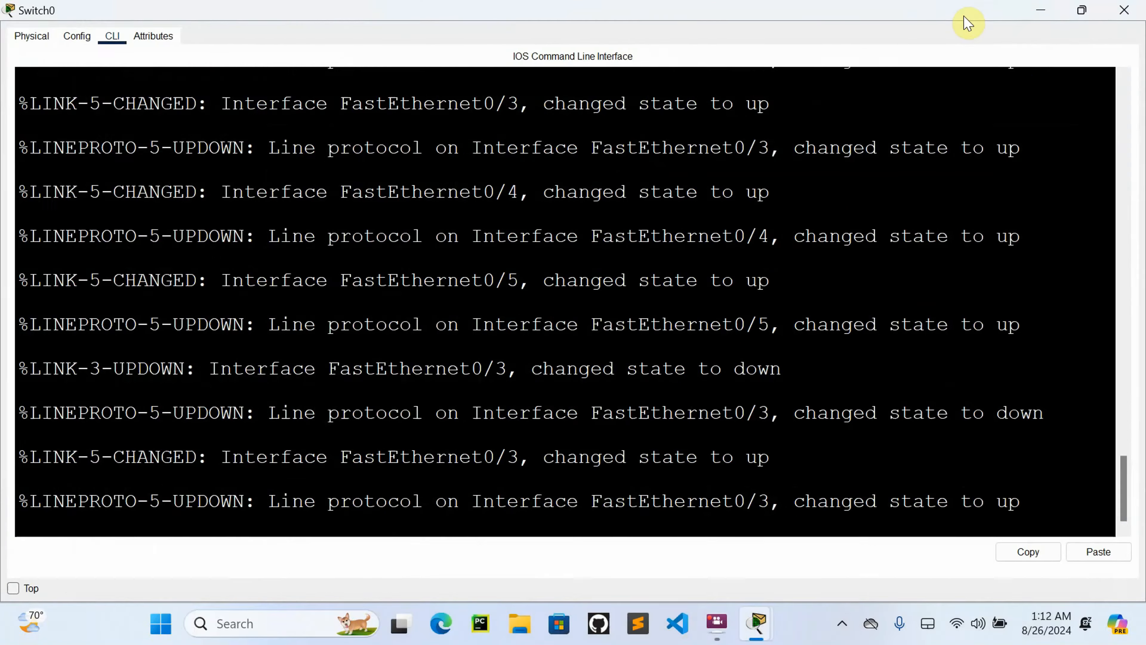
Step: Enter privileged mode on Switch0 with en and open global configuration mode with conf t
key("Return")
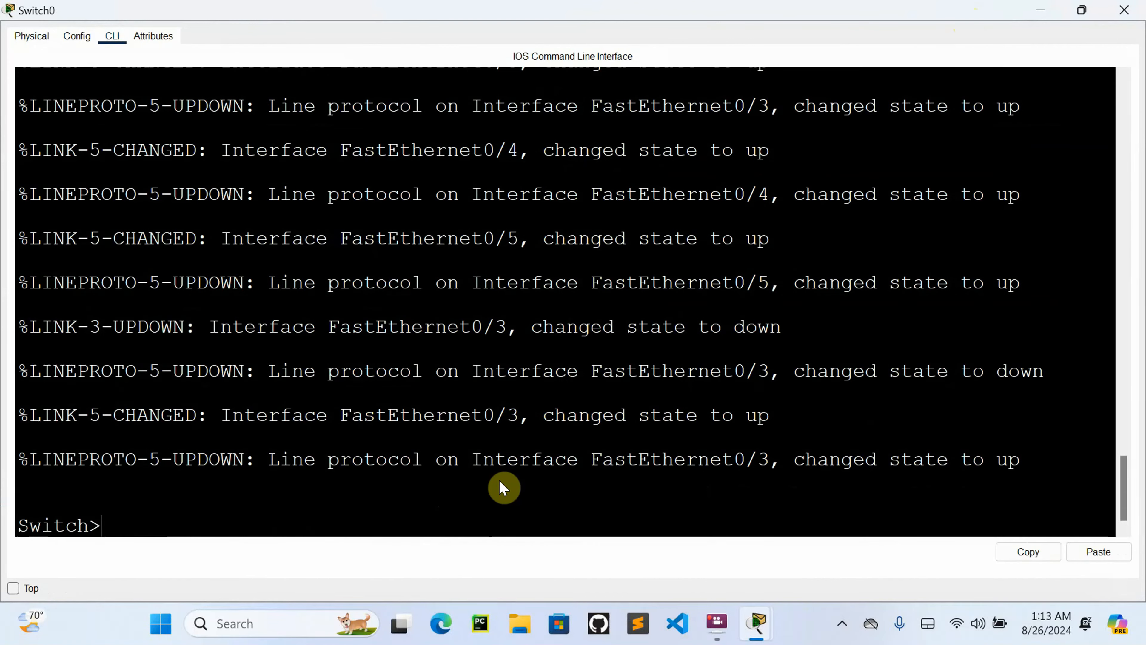
key("Caps_Lock")
type("en")
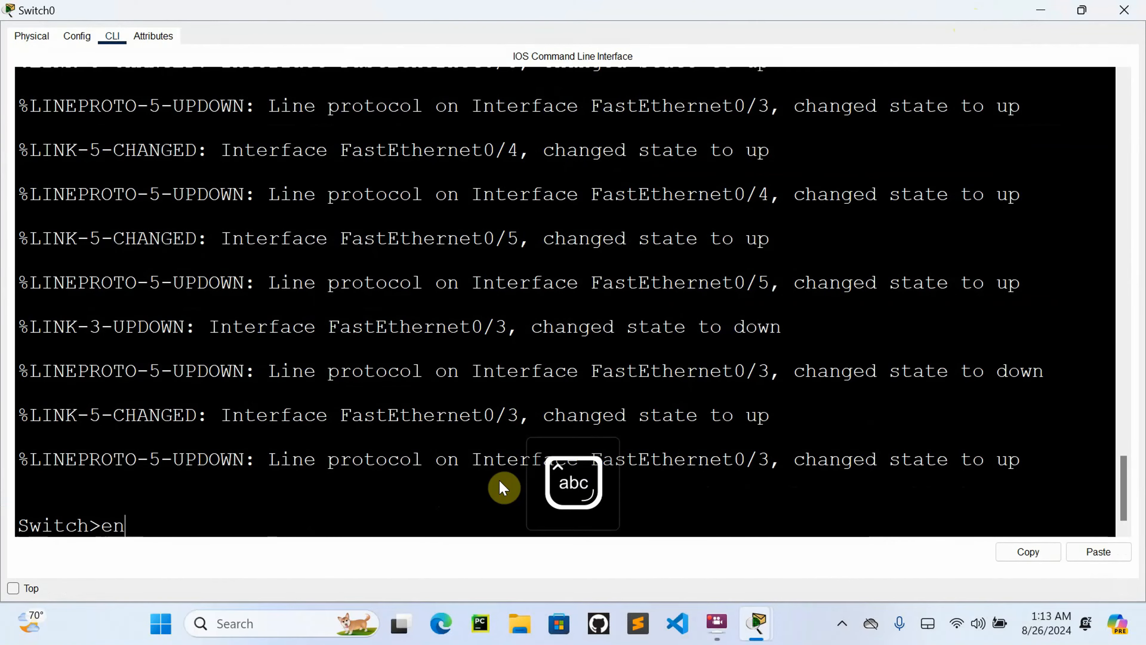
key("Return")
type("co")
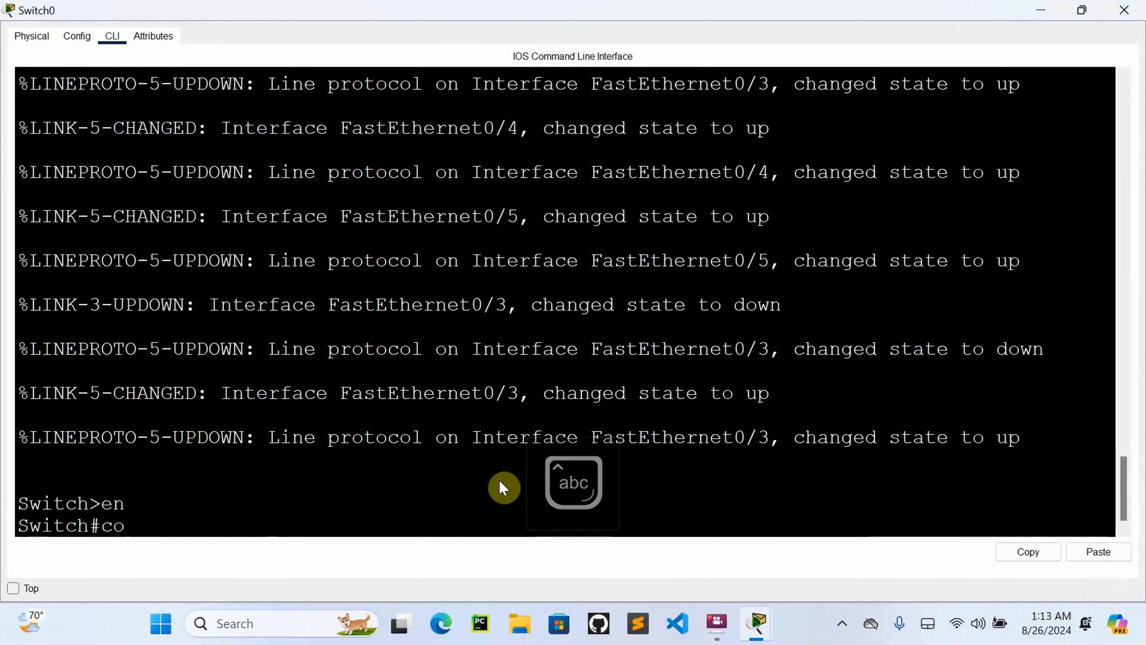
type("nf t")
key("Return")
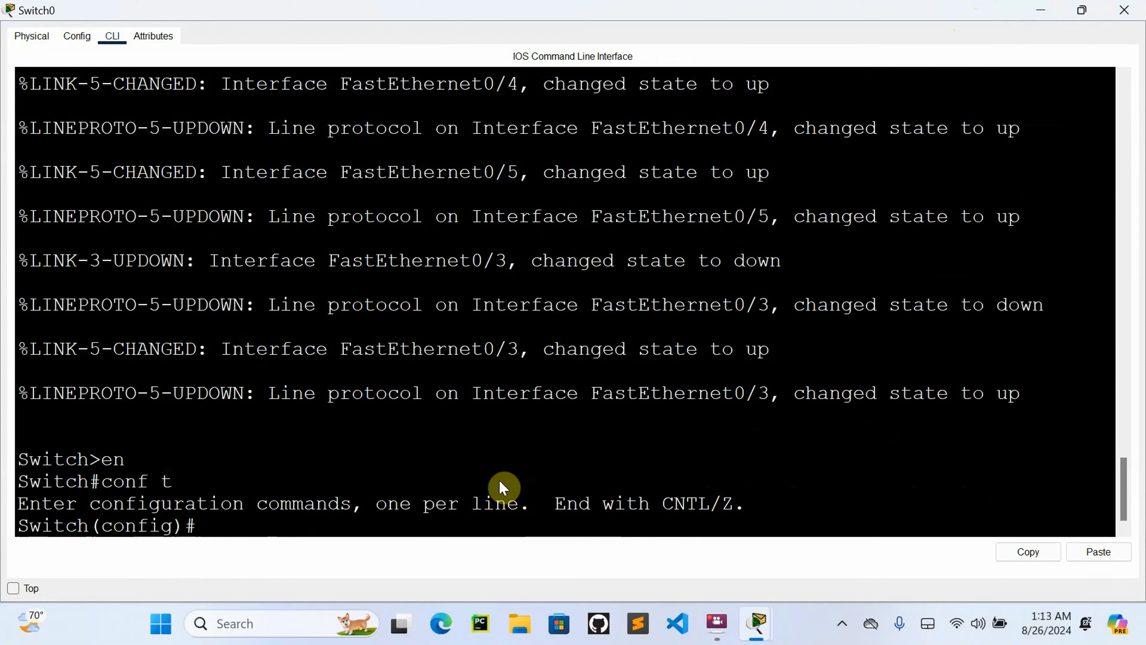
Step: Create VLAN 10 on Switch0, name it HR, and exit VLAN configuration
type("vlan 10")
key("Return")
type("name")
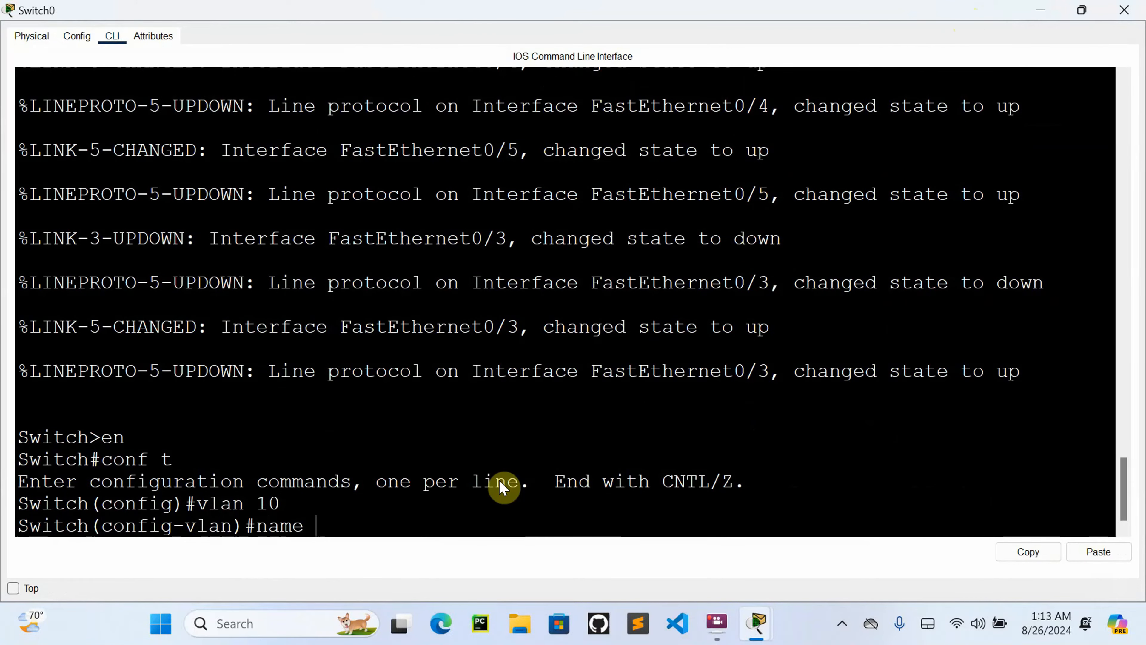
key("Caps_Lock")
type("HR")
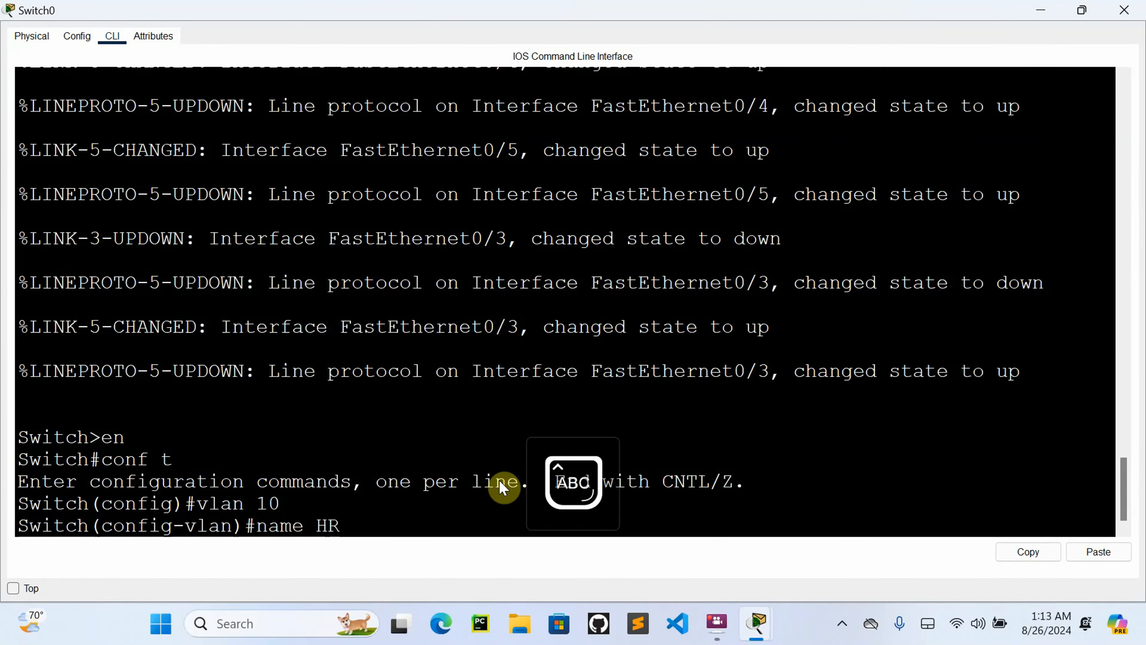
key("Return")
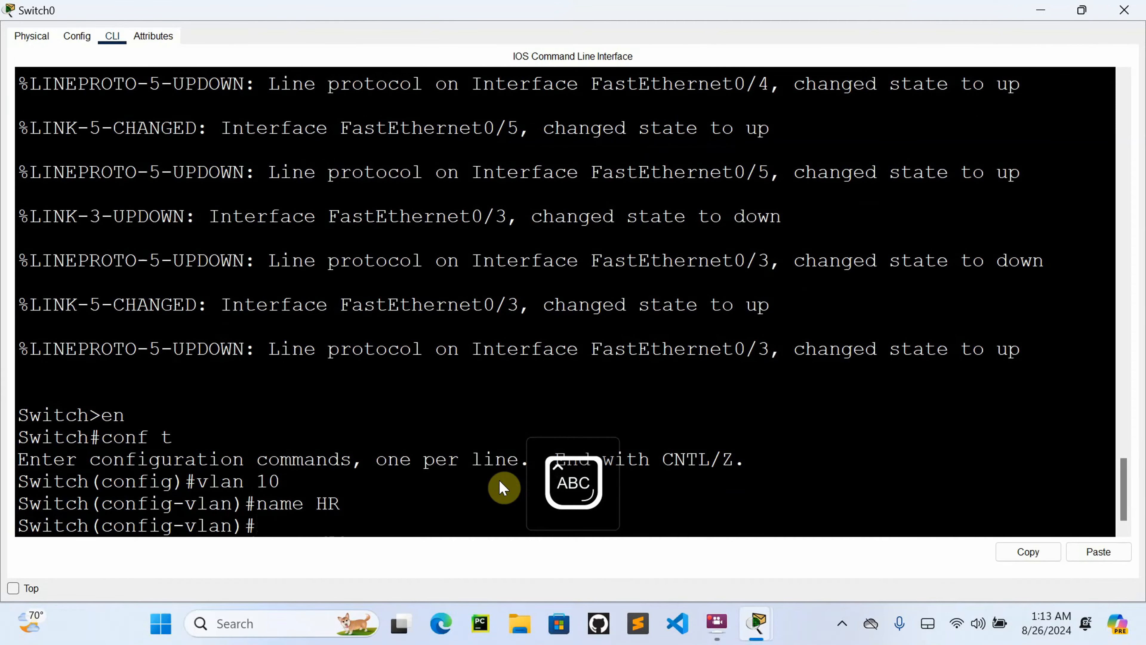
type("E")
key("Caps_Lock")
key("BackSpace")
type("exit")
key("Return")
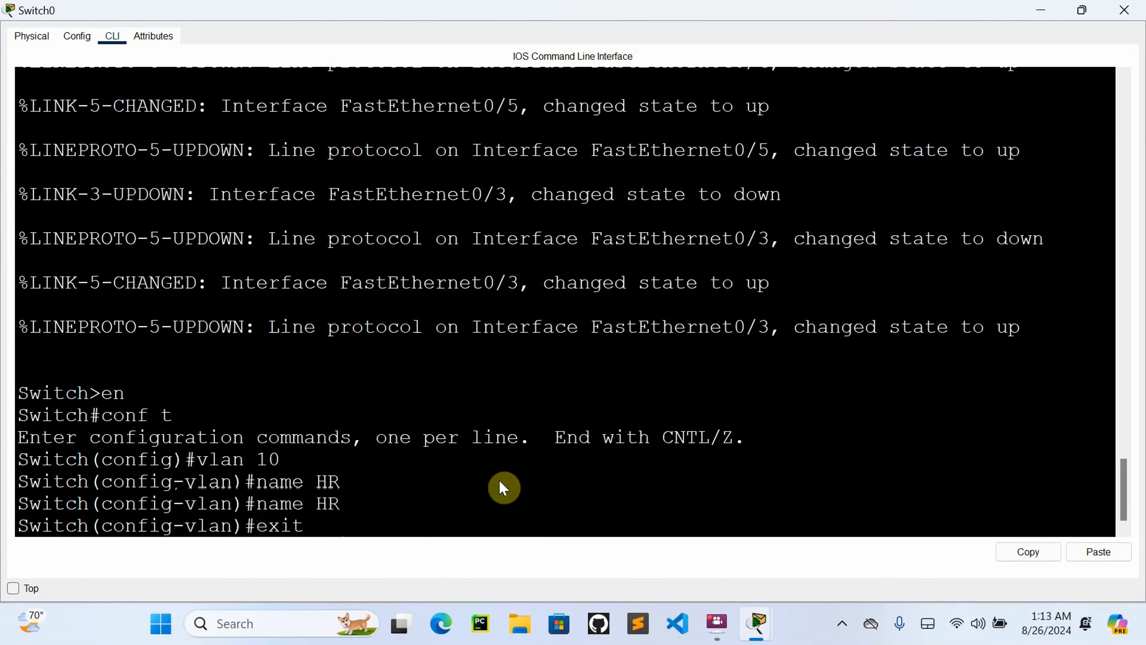
Step: Create VLAN 20 on Switch0, name it IT, and exit VLAN configuration
type("vlan ")
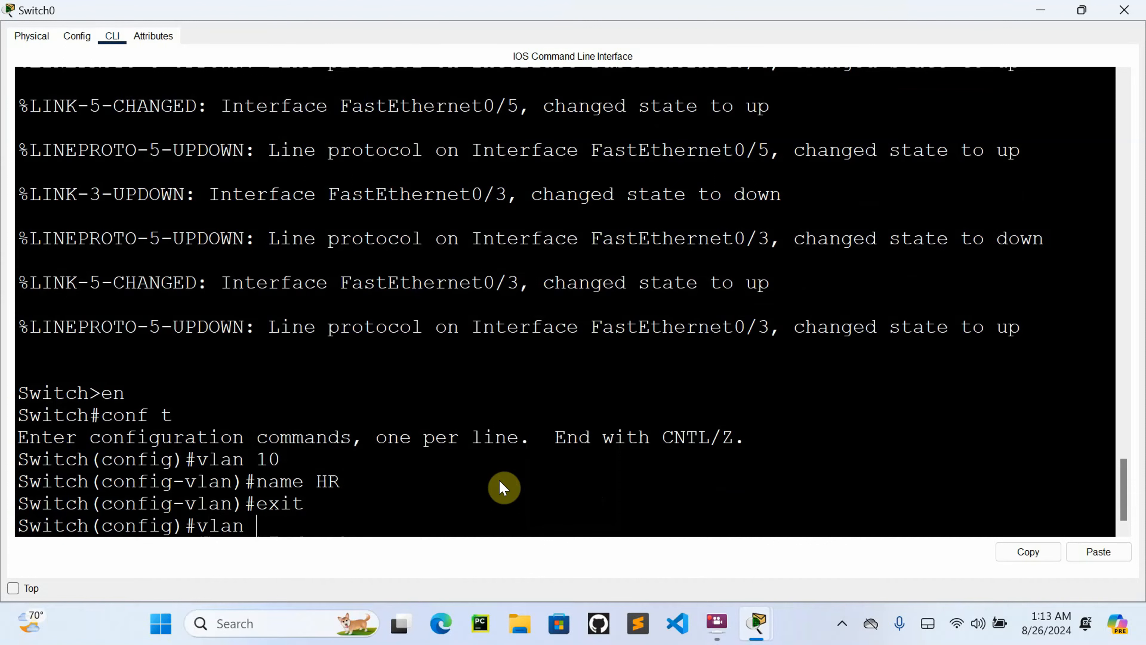
type("20")
key("Return")
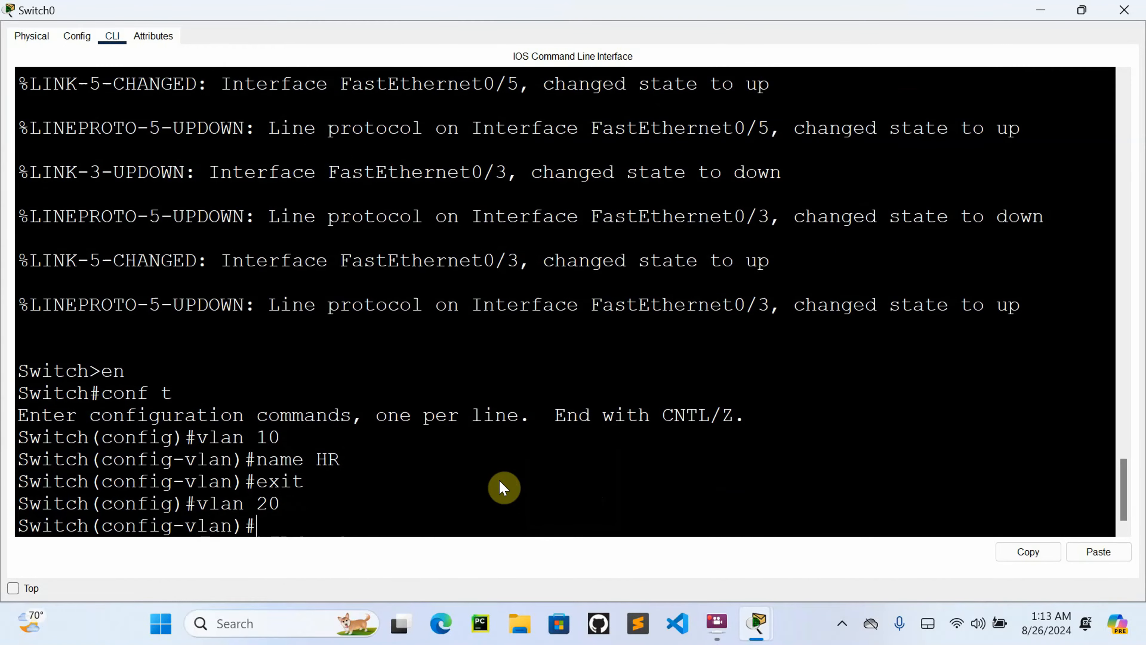
type("name")
key("Caps_Lock")
type("IT")
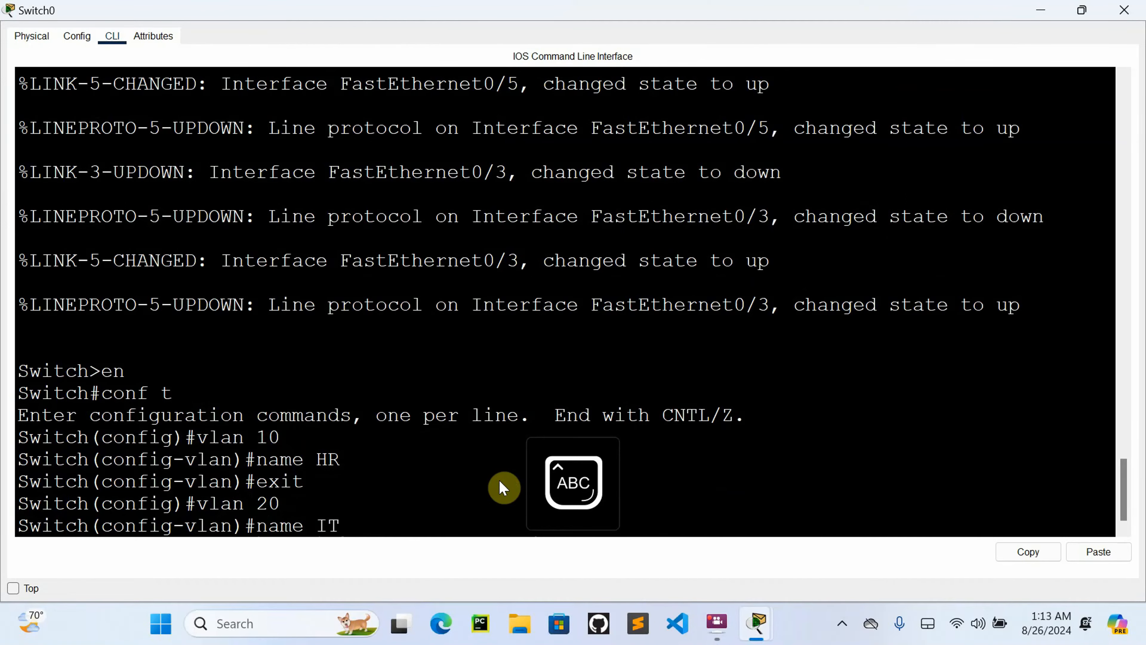
key("Return")
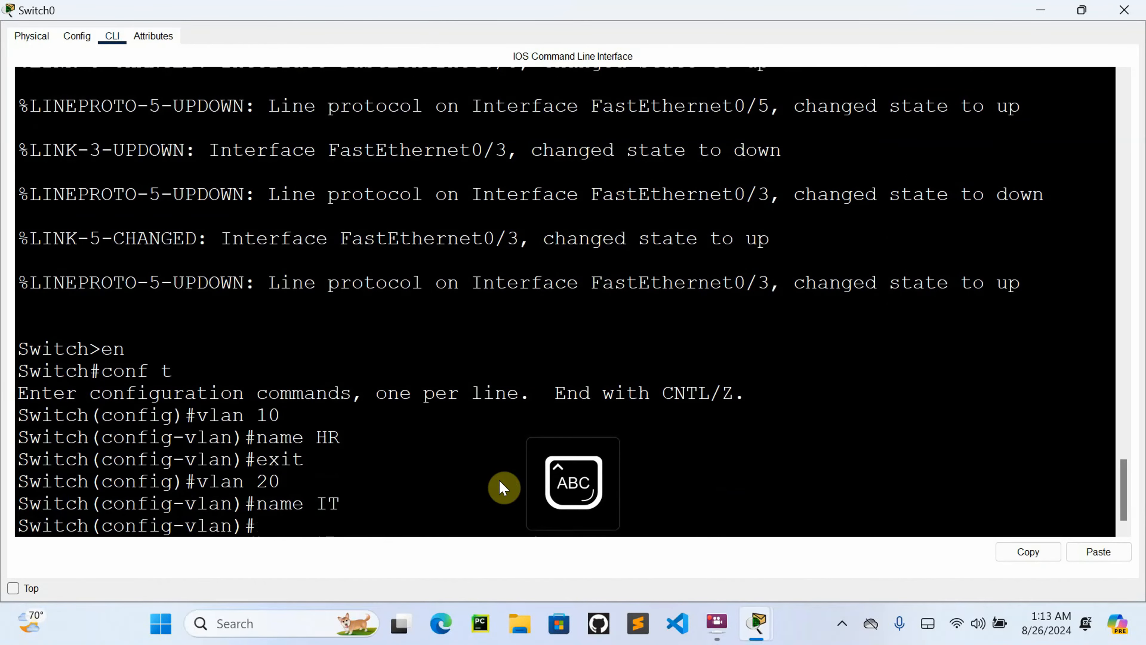
type("EXIT")
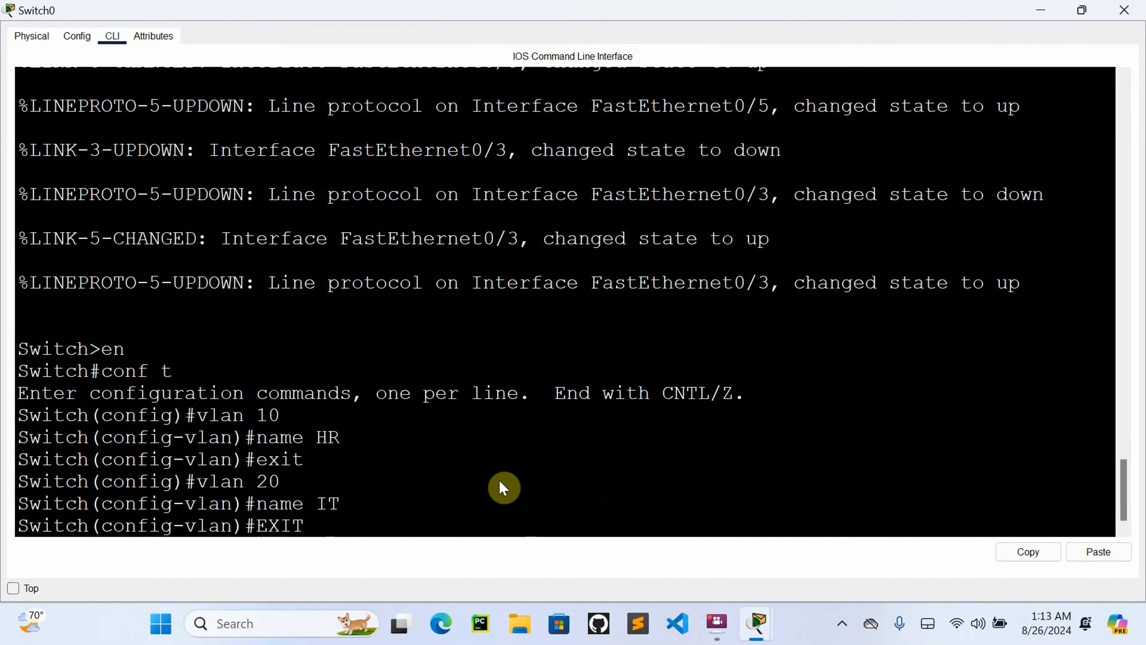
key("Return")
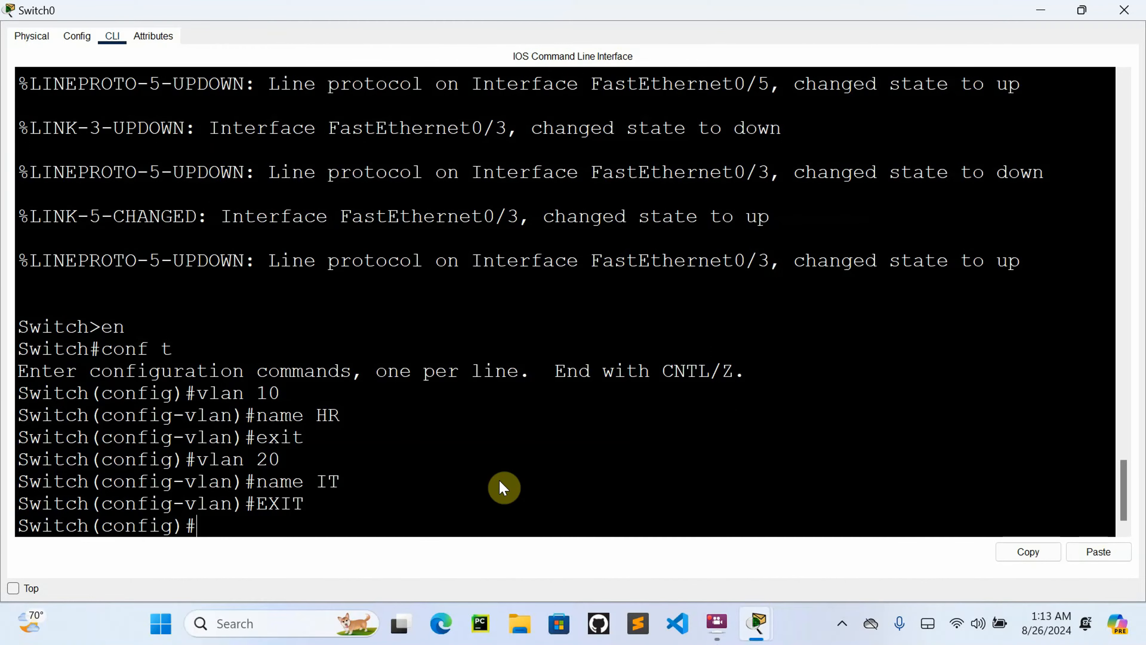
Step: Run do show vlan from configuration mode, page through to the end, and review the VLAN table
key("Caps_Lock")
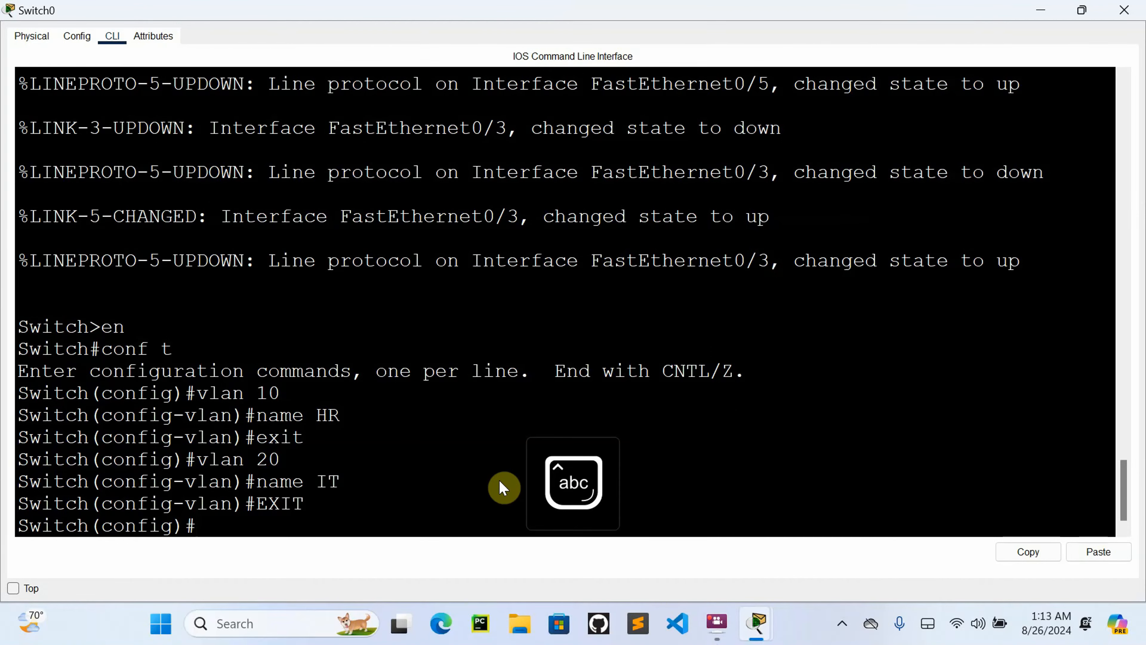
type("do s")
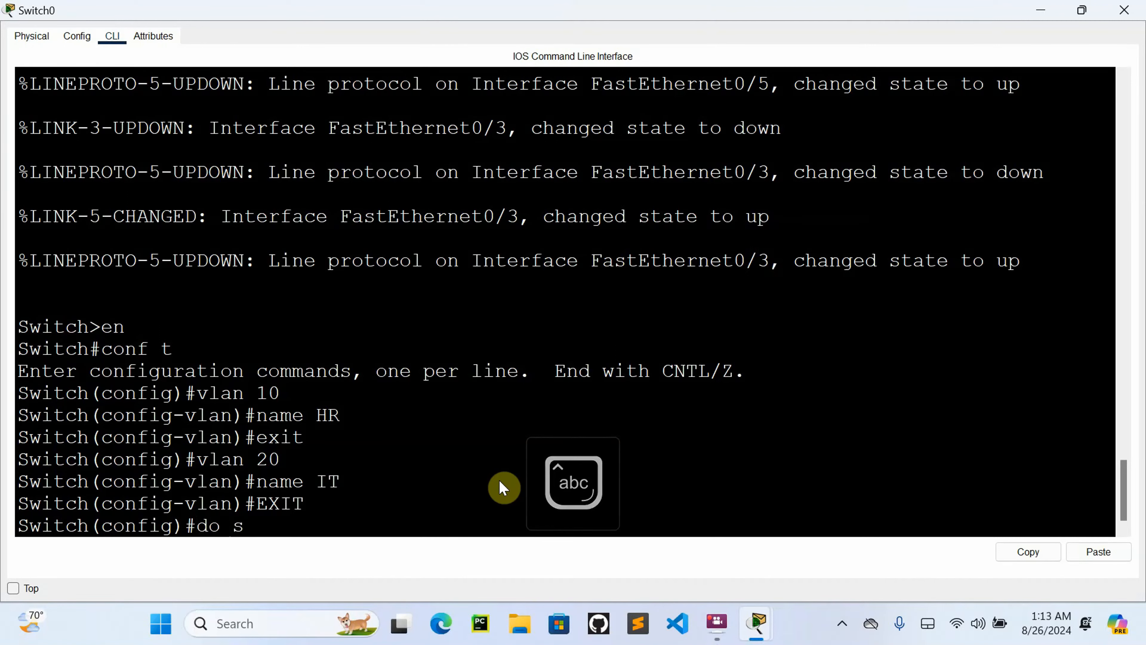
type("how vlan")
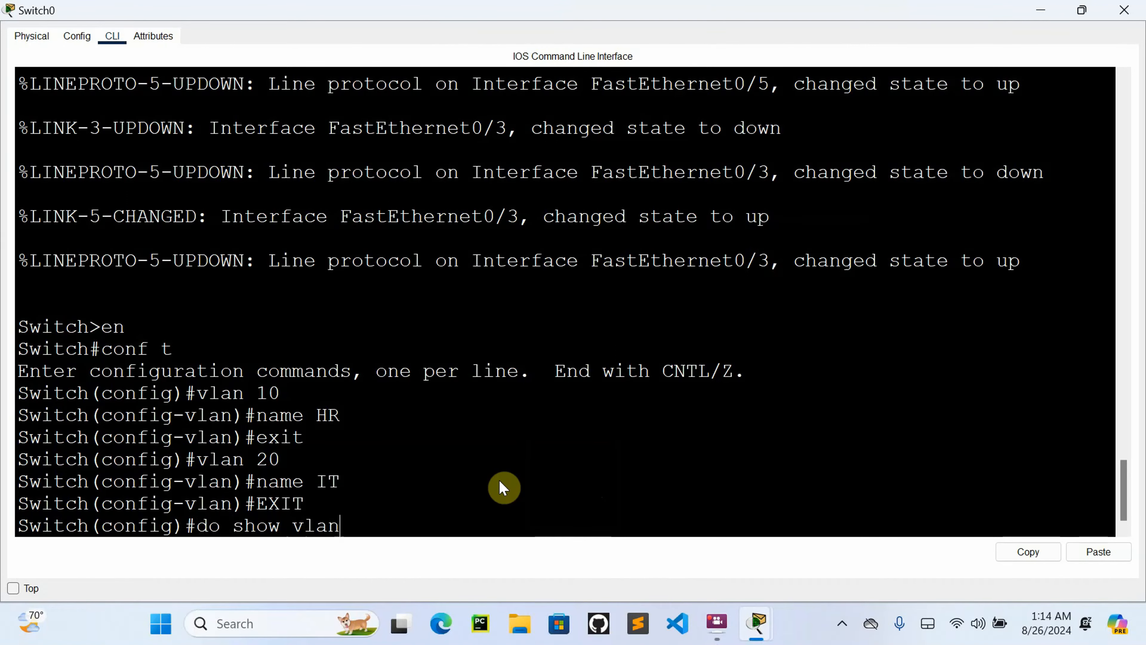
key("Return")
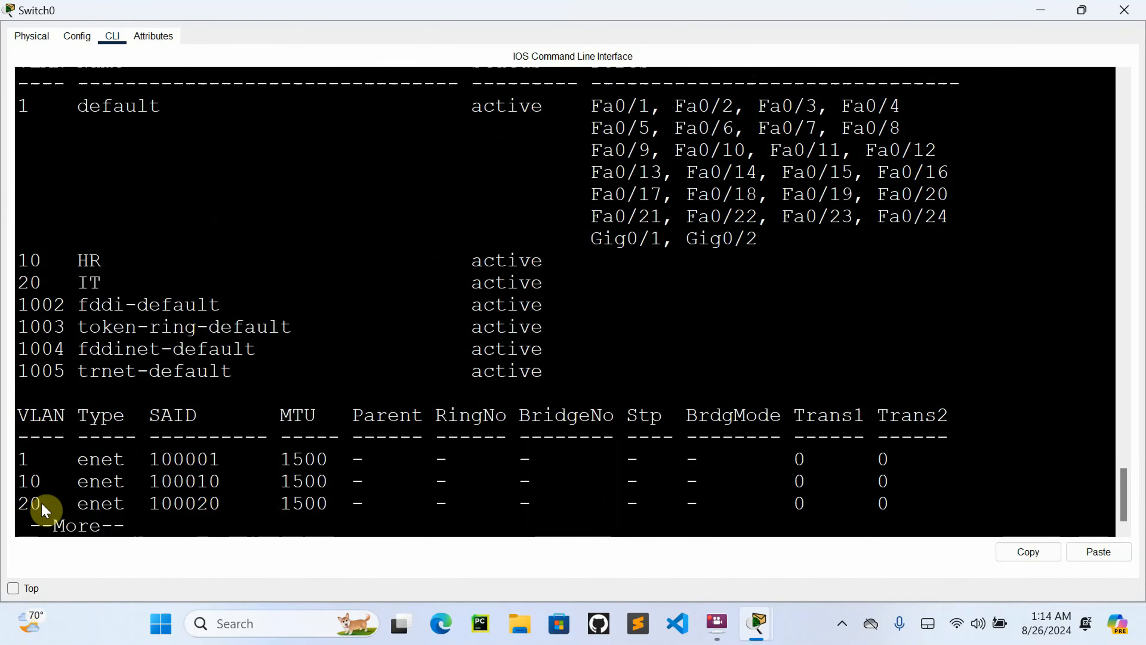
key("Return")
key("Return")
key("Return")
key("Return")
key("Return")
key("Return")
key("Return")
key("Return")
key("Return")
key("Return")
key("Return")
key("Return")
key("Return")
key("Return")
key("Return")
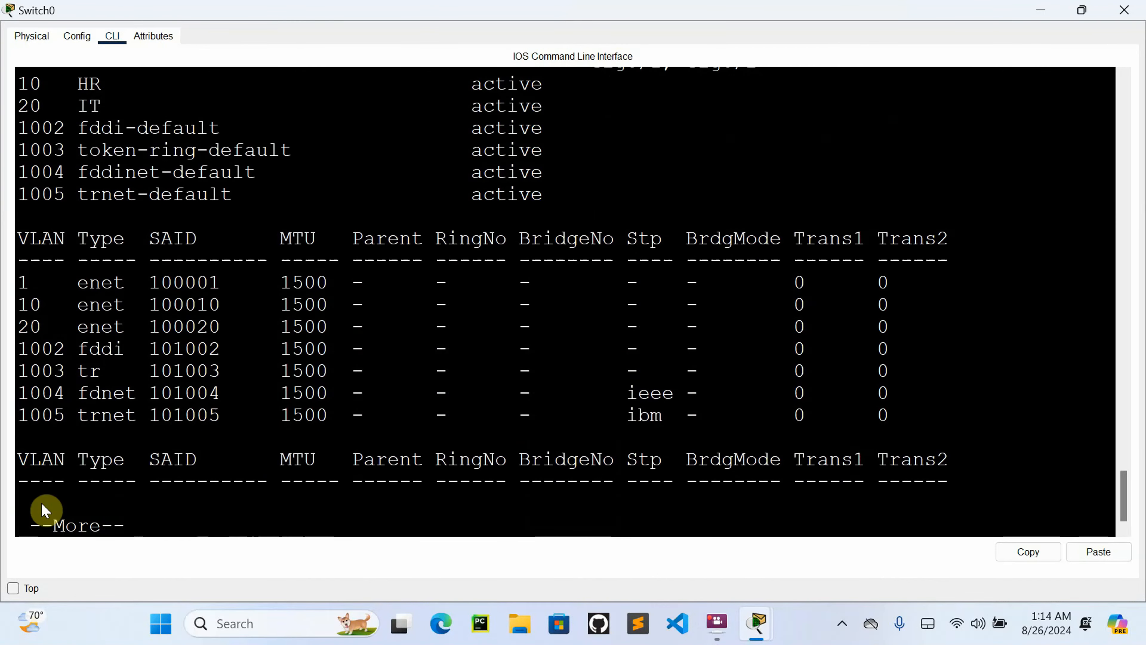
key("Return")
key("Return")
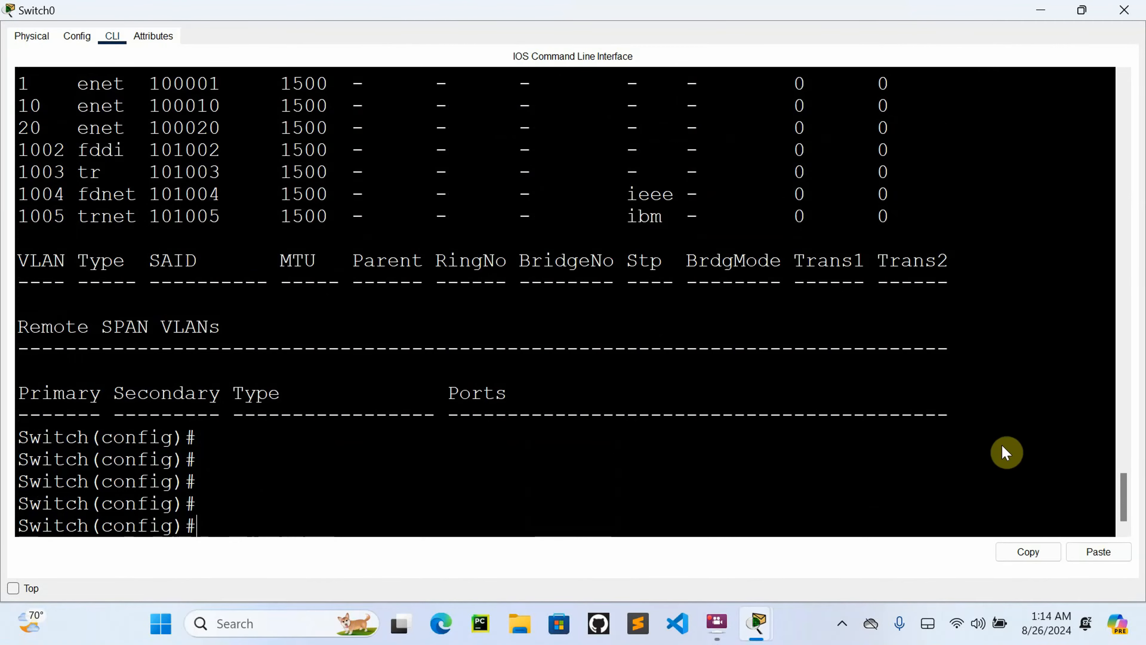
mouse_move(1125, 499)
left_mouse_down()
mouse_move(1126, 473)
mouse_move(1126, 486)
left_mouse_up()
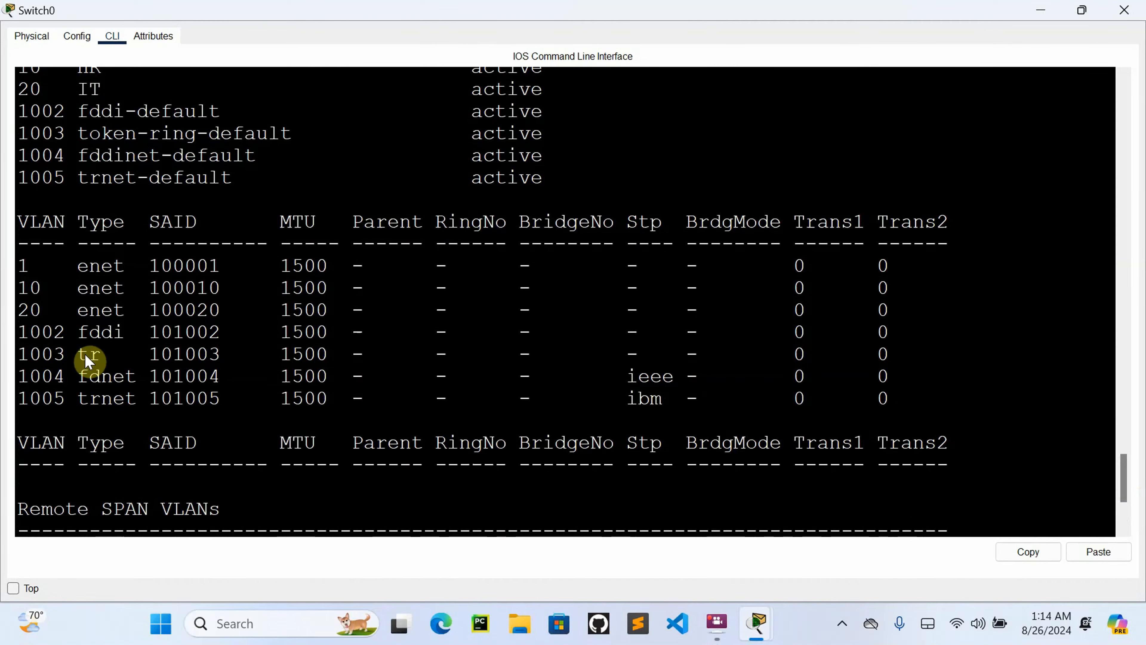
key("Return")
key("Return")
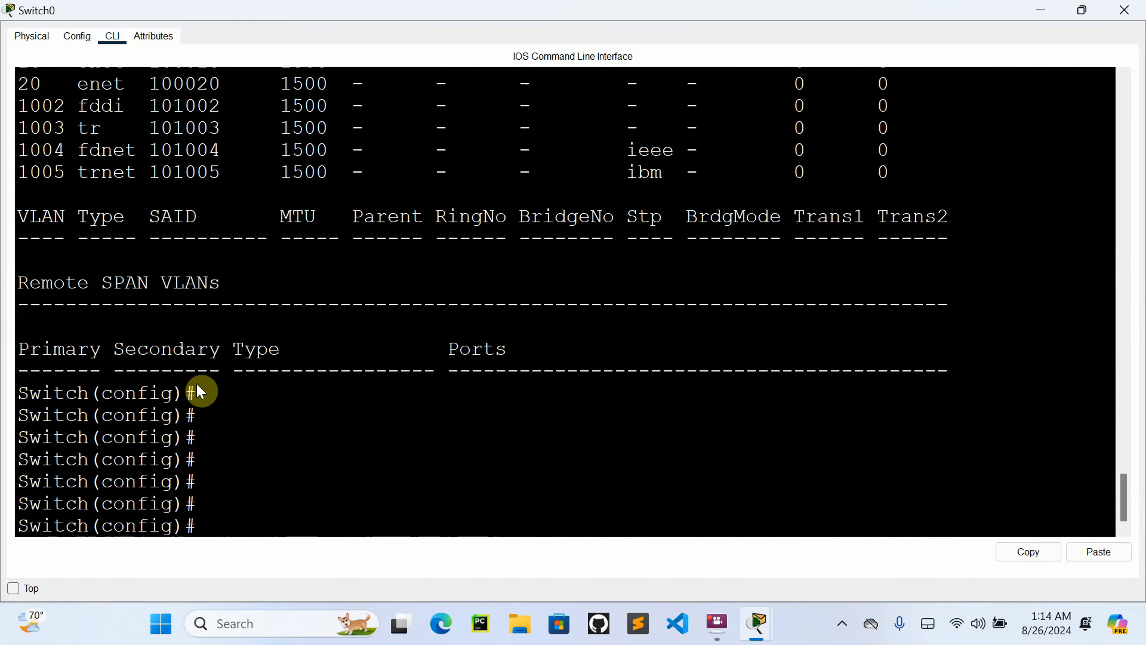
Step: Exit global configuration mode on Switch0 back to the privileged prompt
type("w")
key("BackSpace")
type("exit")
key("Return")
key("Return")
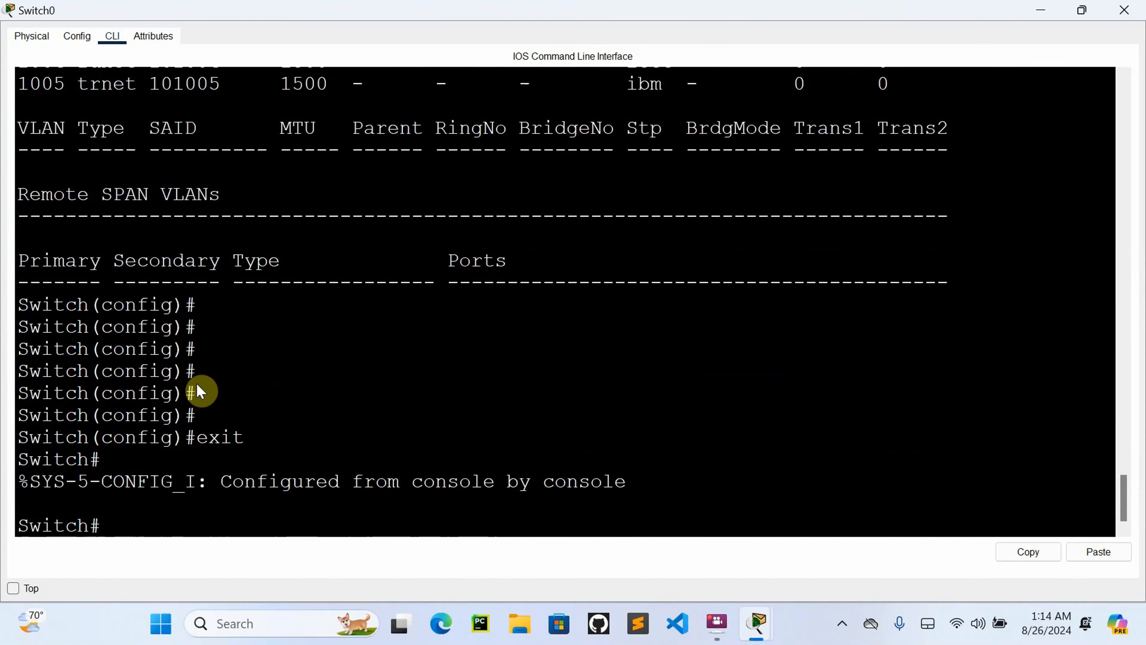
Step: Run show vlan from the privileged prompt and page through the VLAN listing to its end
type("show vlan")
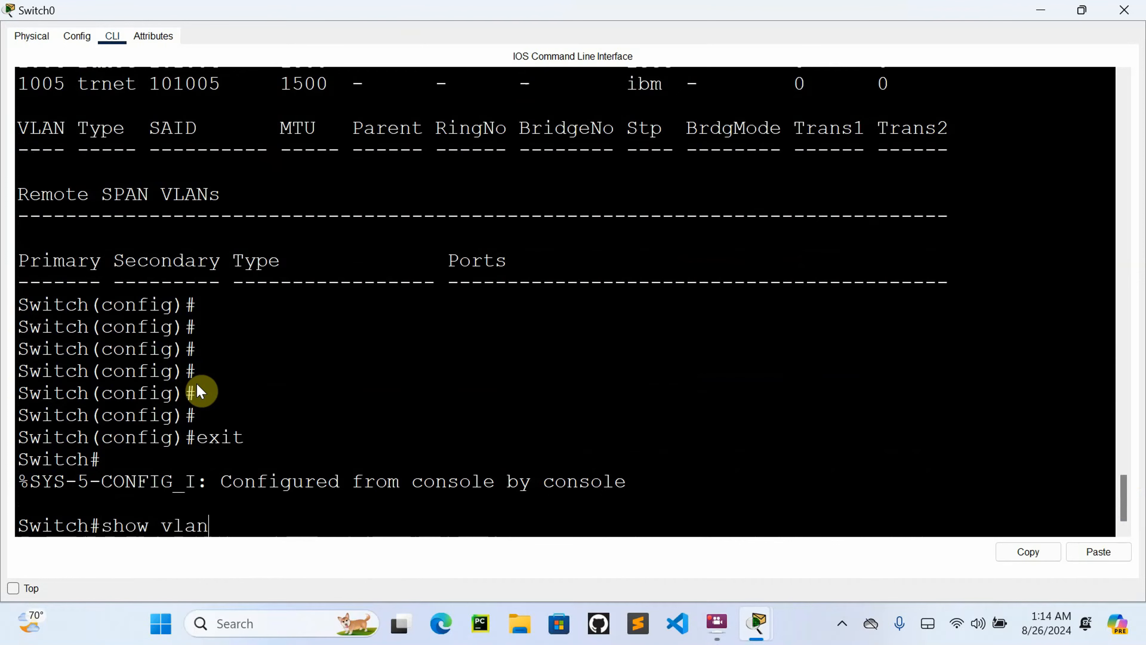
key("Return")
key("space")
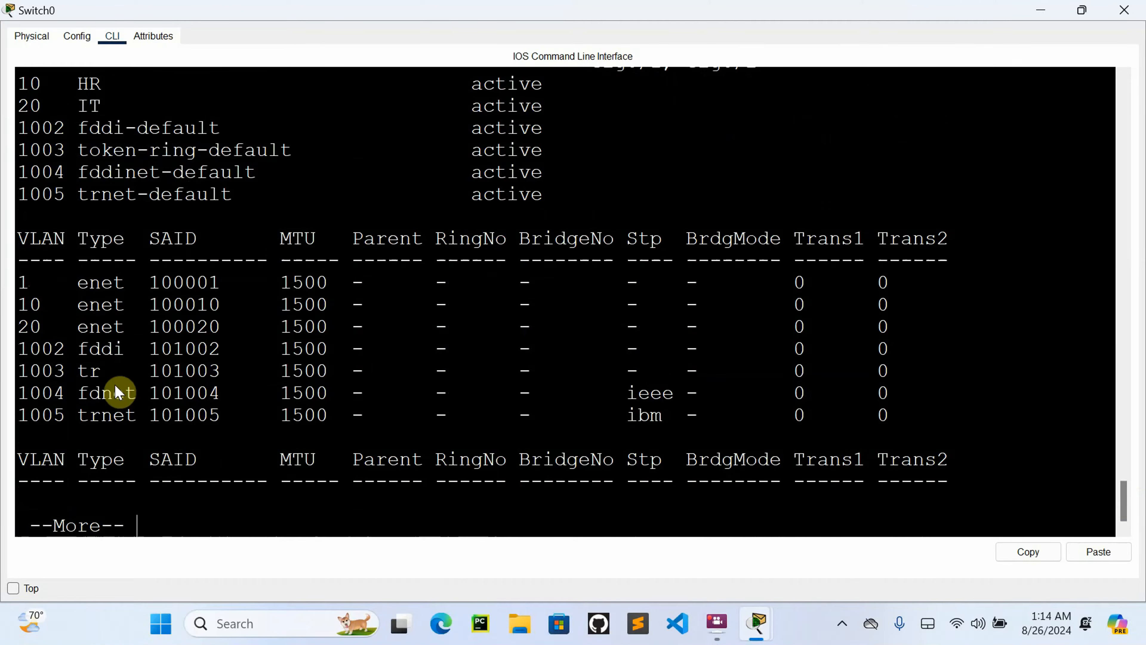
key("Return")
key("Return")
key("Return")
key("Return")
key("Return")
key("Return")
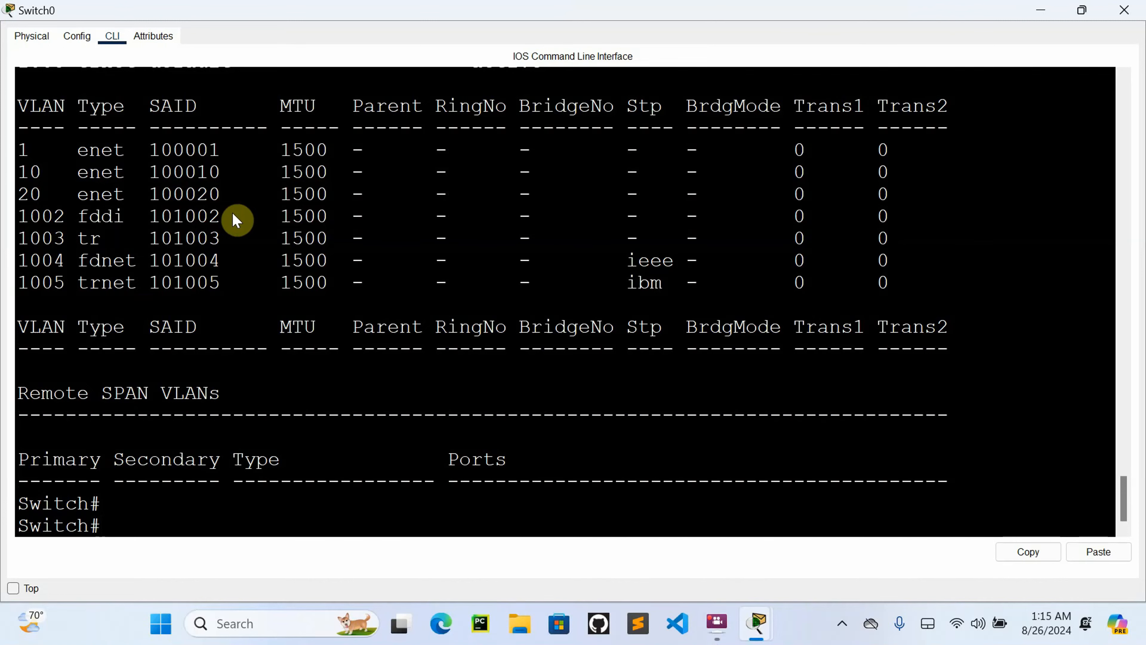
Step: Restore the Switch0 window and move it aside to examine the port labels in the topology, and maximize it again
left_click(1082, 10)
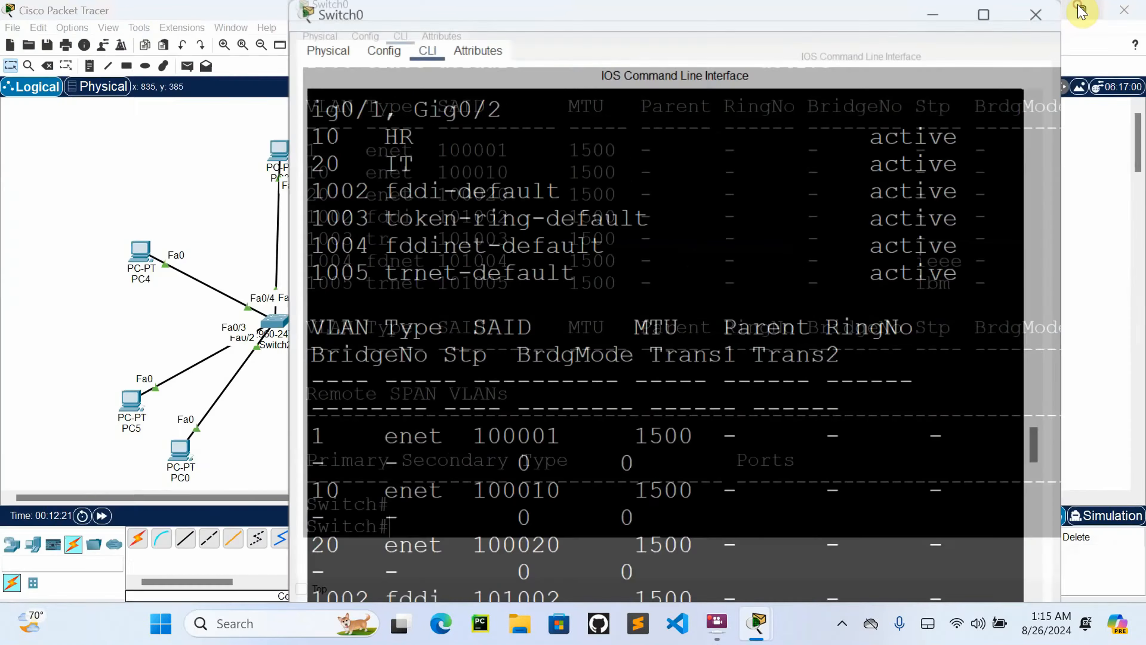
left_click_drag(539, 16, 691, 31)
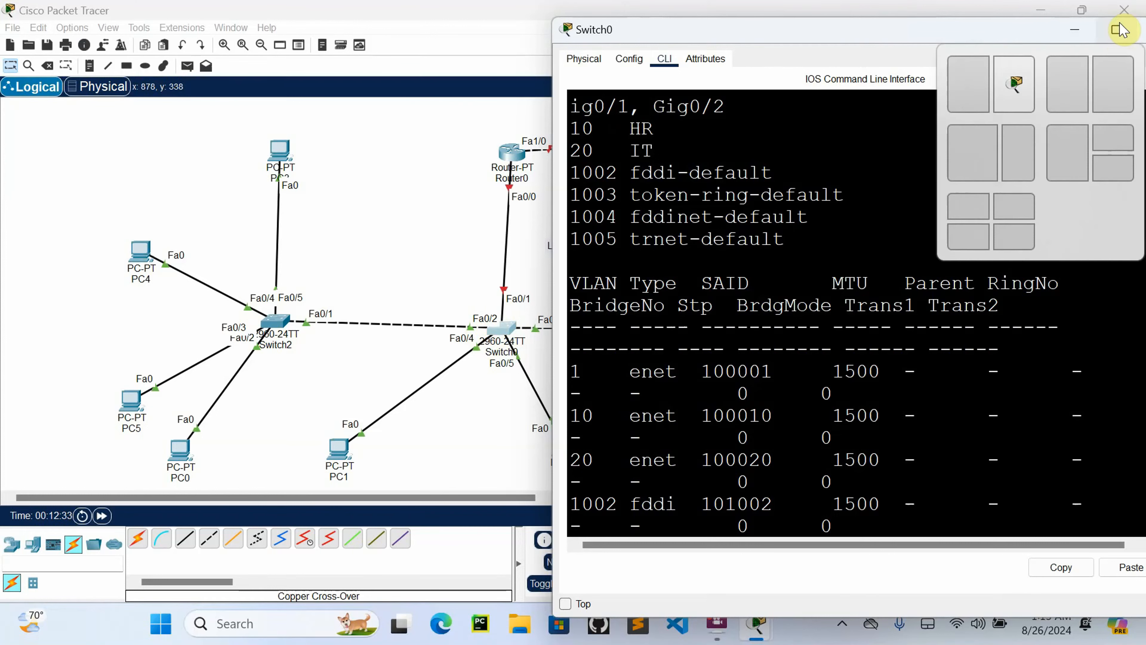
left_click(809, 173)
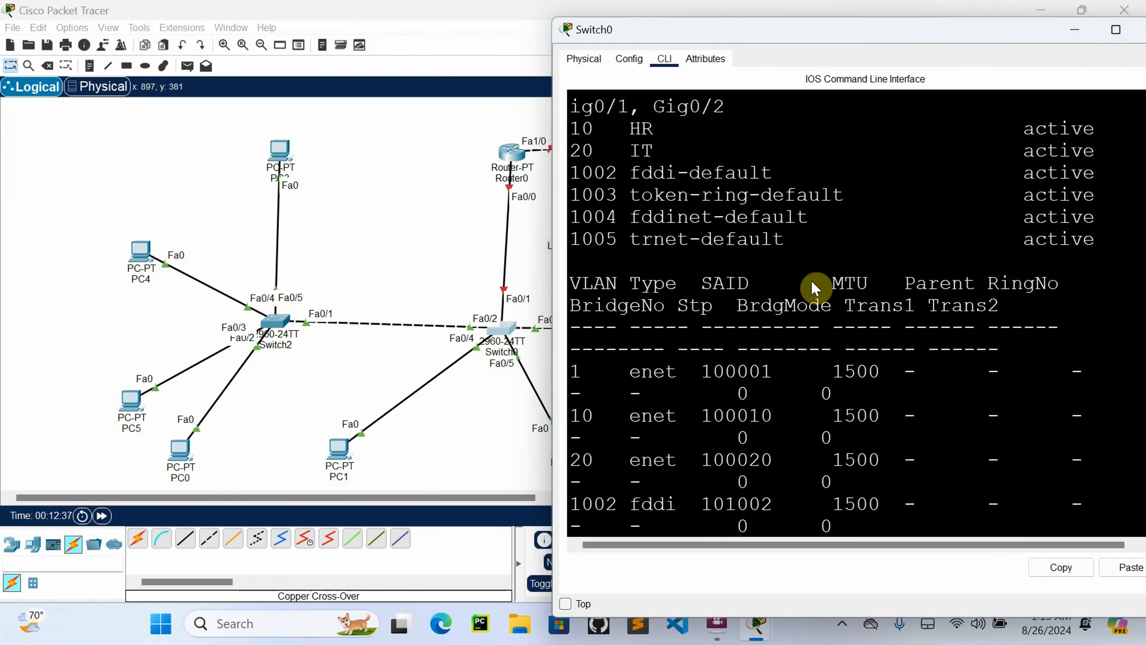
left_click(1116, 29)
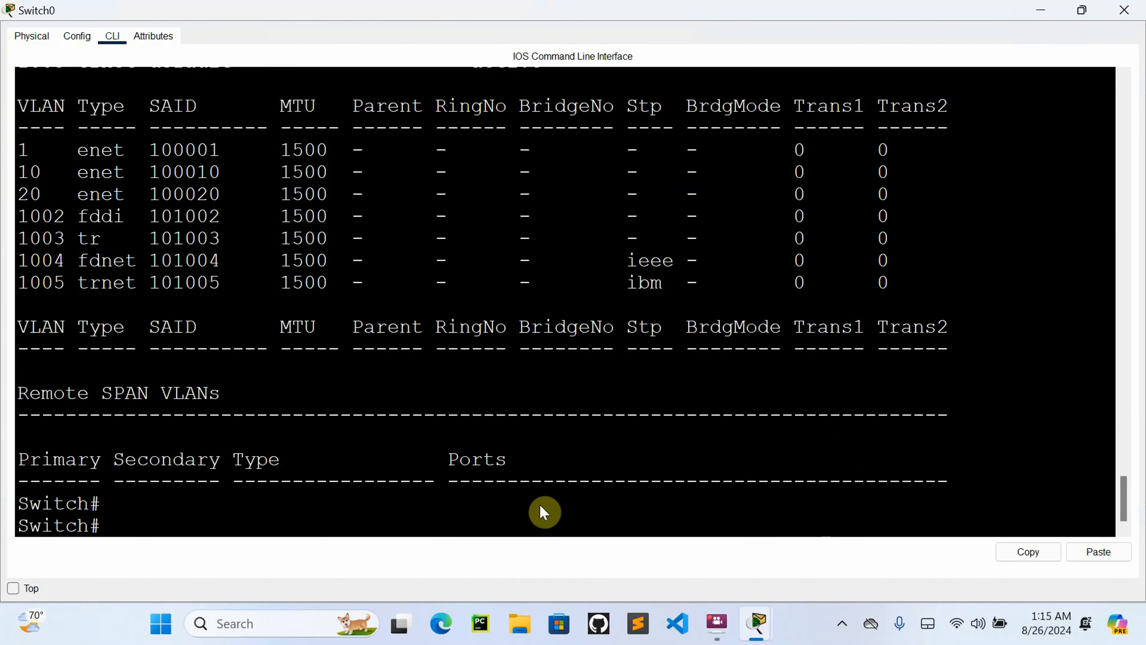
Step: Enter global configuration mode with conf t and open interface fastEthernet 0/2 for configuration
type("c")
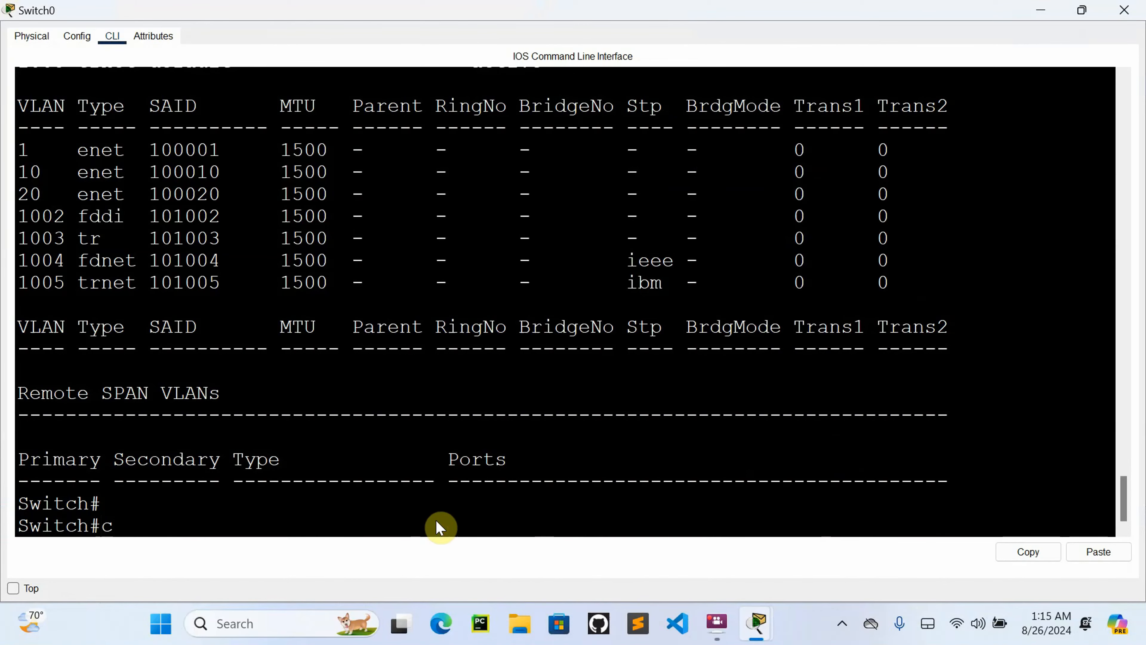
type("onf")
type("t")
key("Return")
type("int")
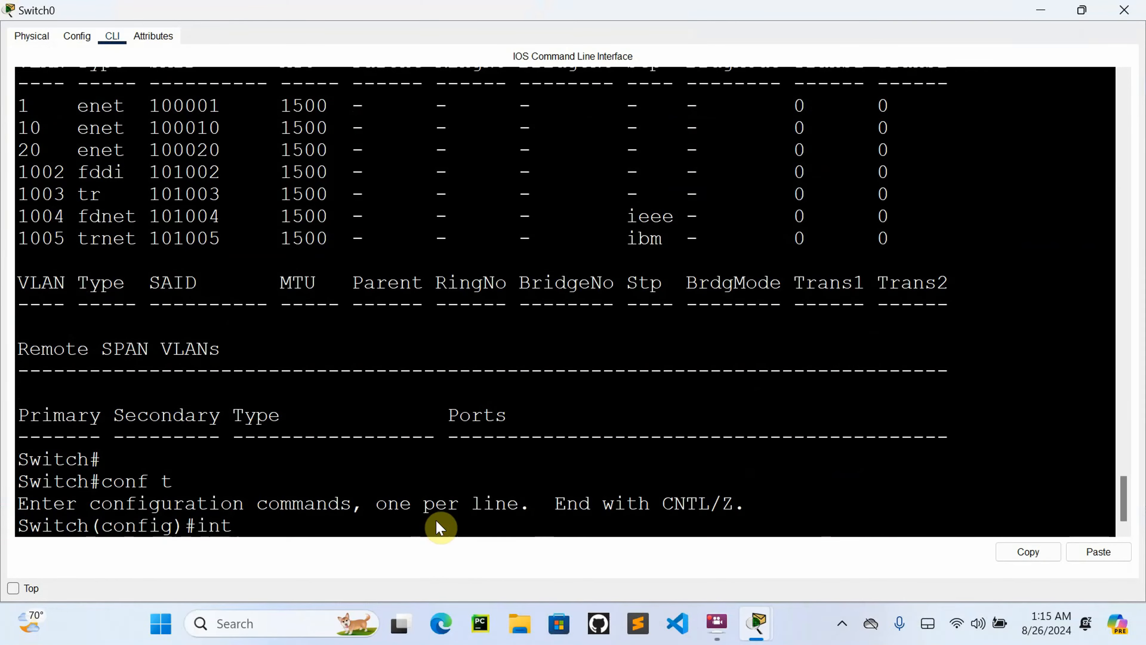
key("Tab")
type("fa")
key("Caps_Lock")
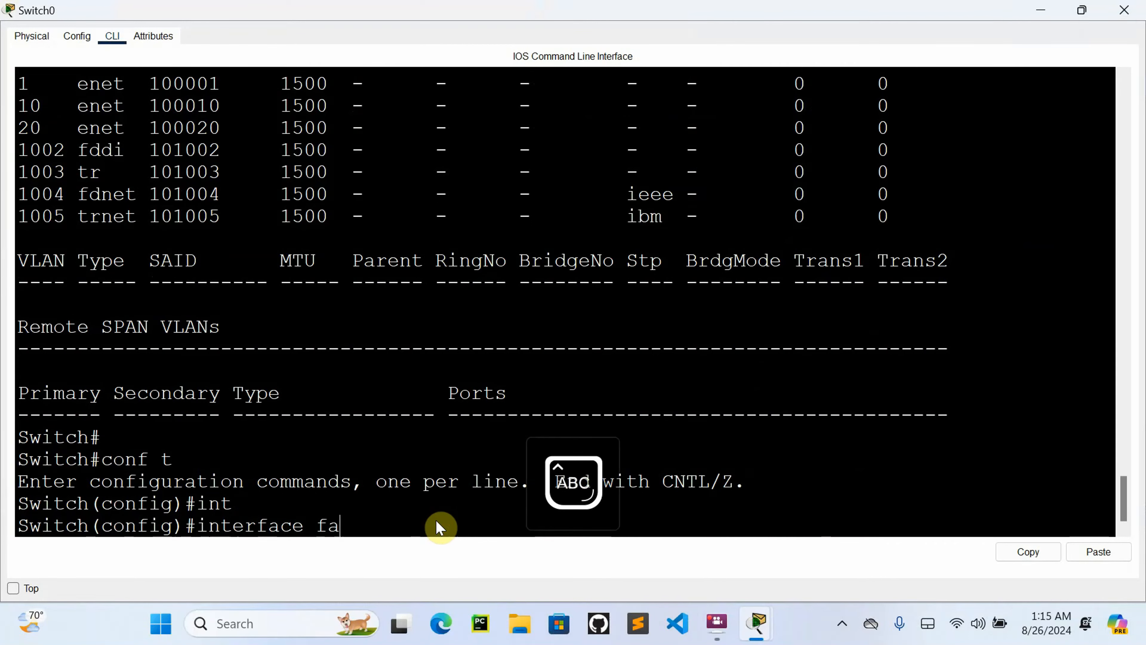
key("Tab")
type("0/2")
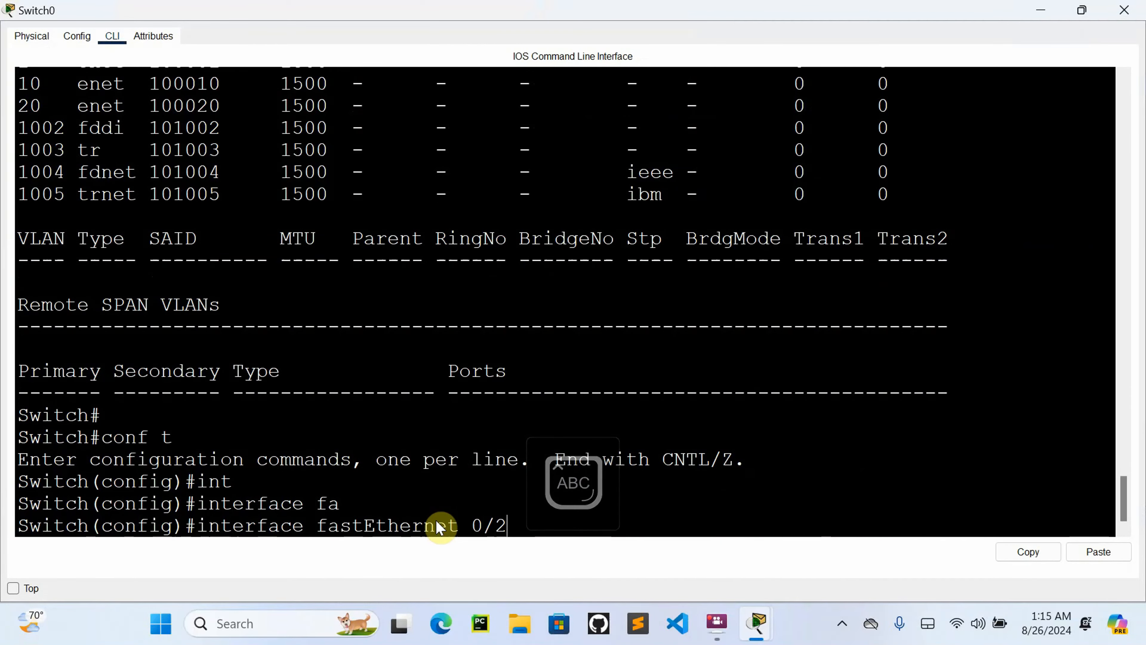
key("Return")
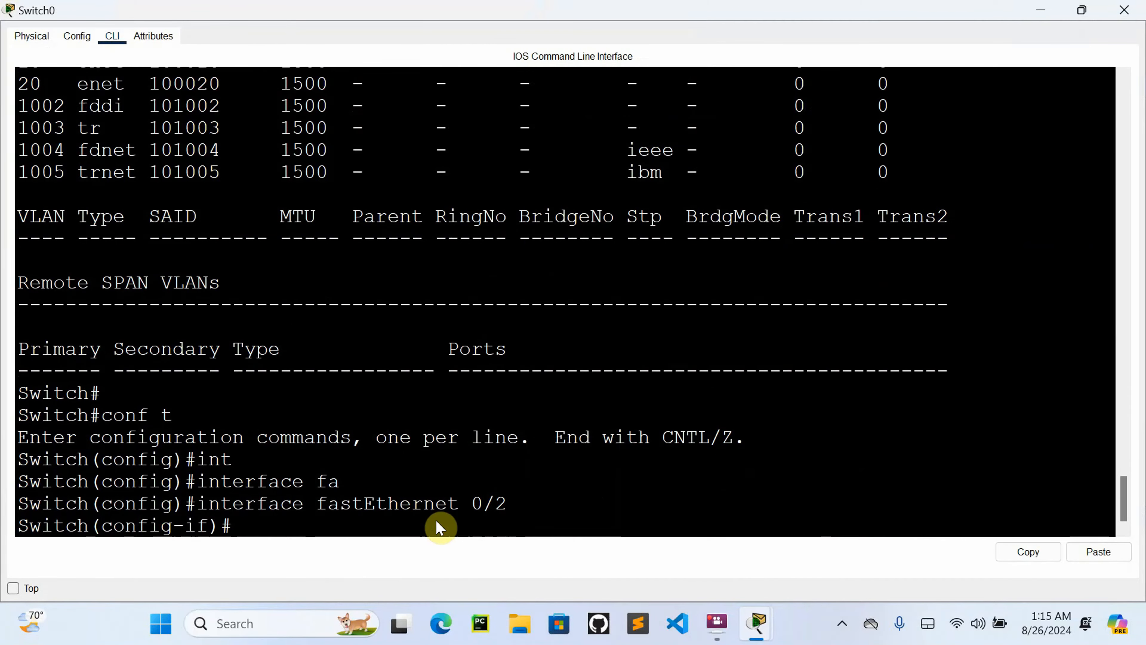
Step: Set interface fastEthernet 0/2 to switchport access mode and assign it to access VLAN 10
key("Caps_Lock")
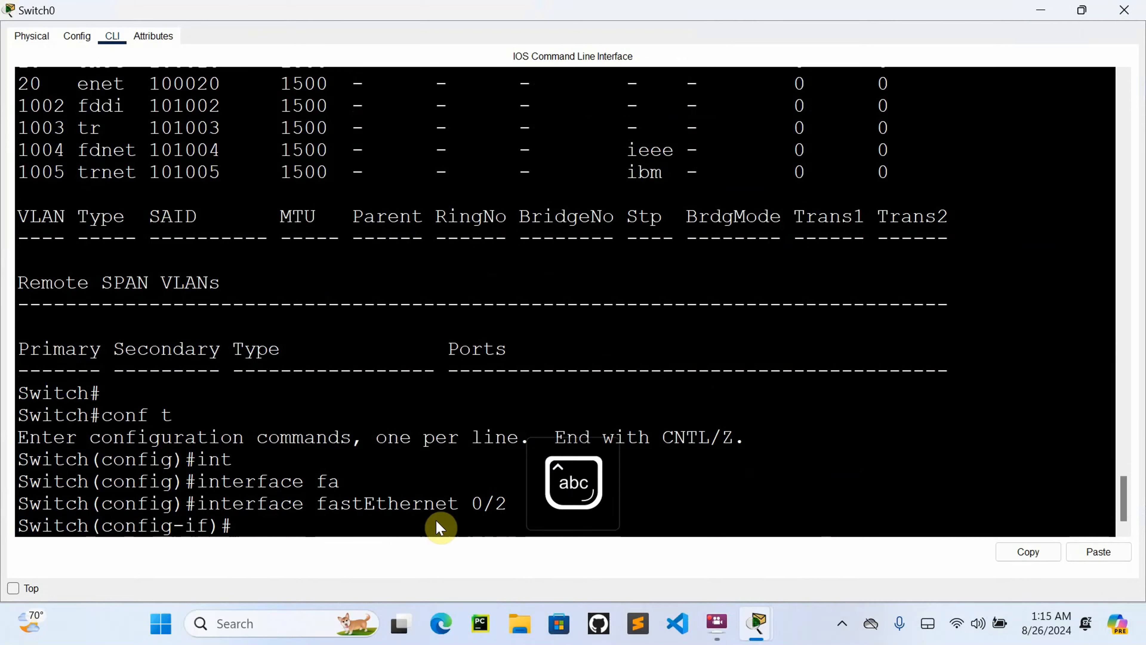
type("switchpor")
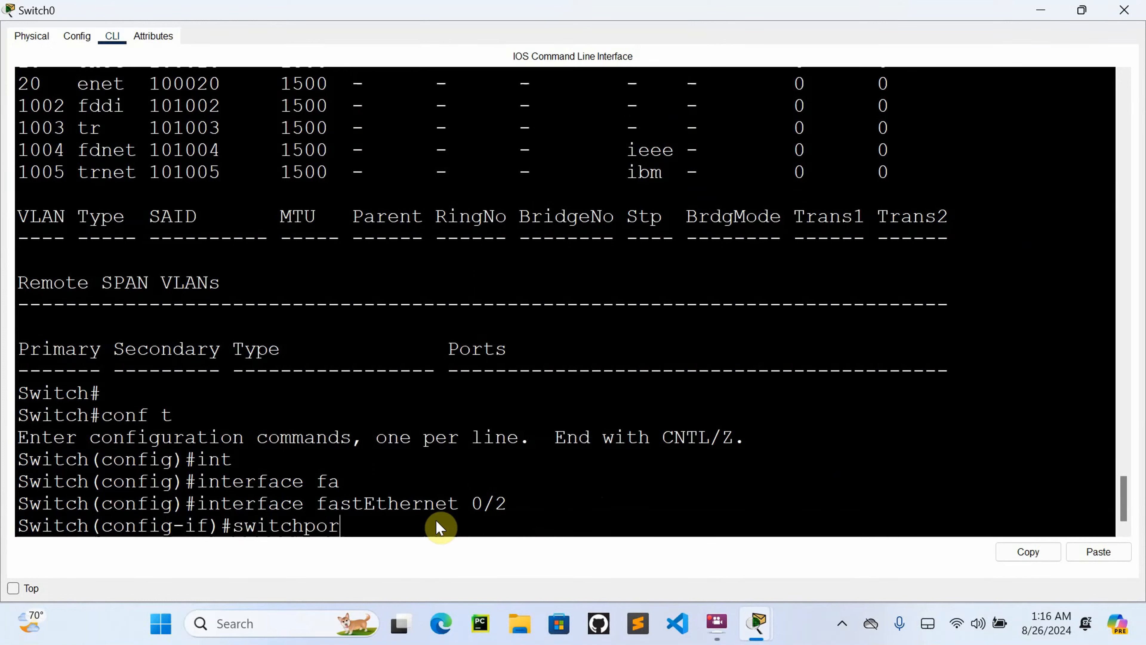
type("t mode")
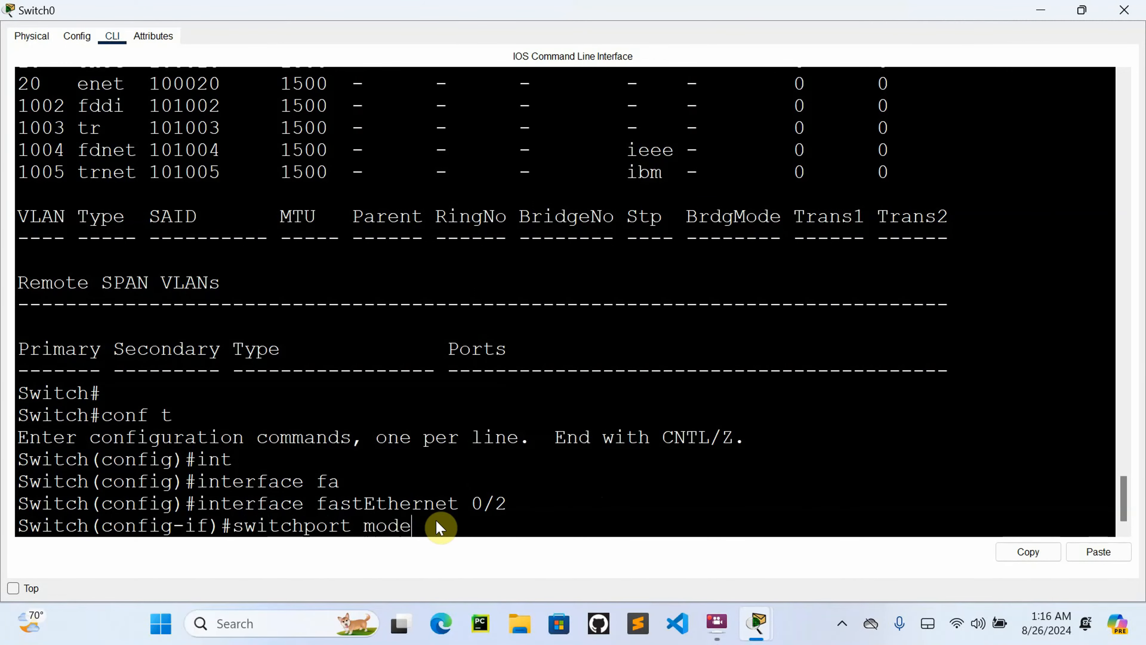
type(" access")
key("Return")
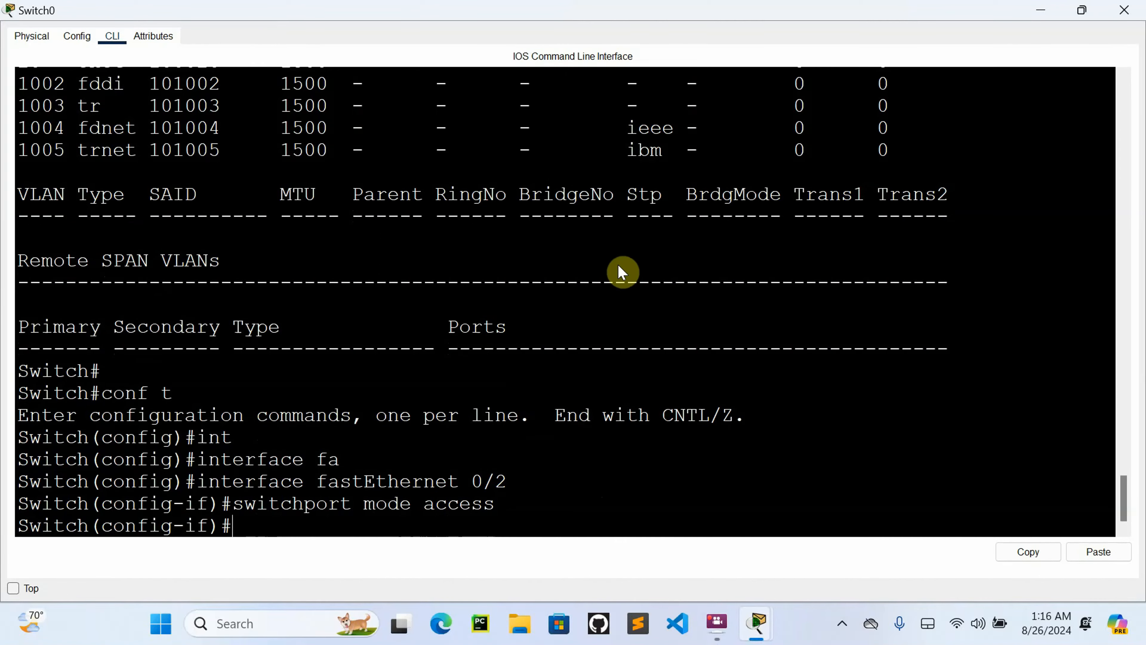
type("switch")
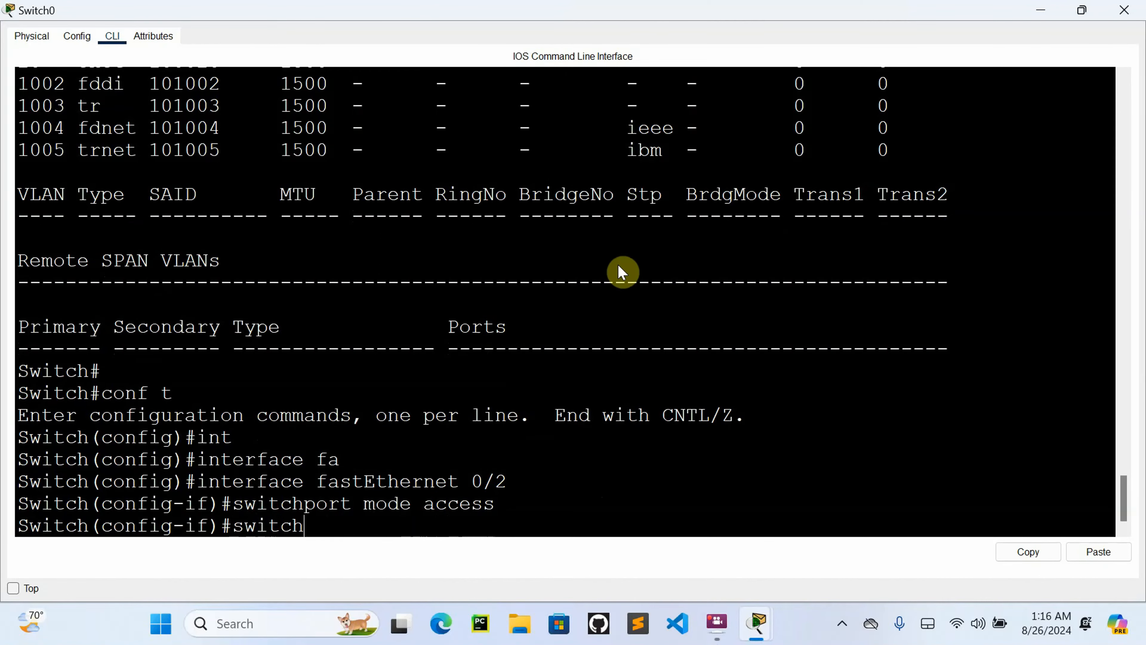
type("port access vl")
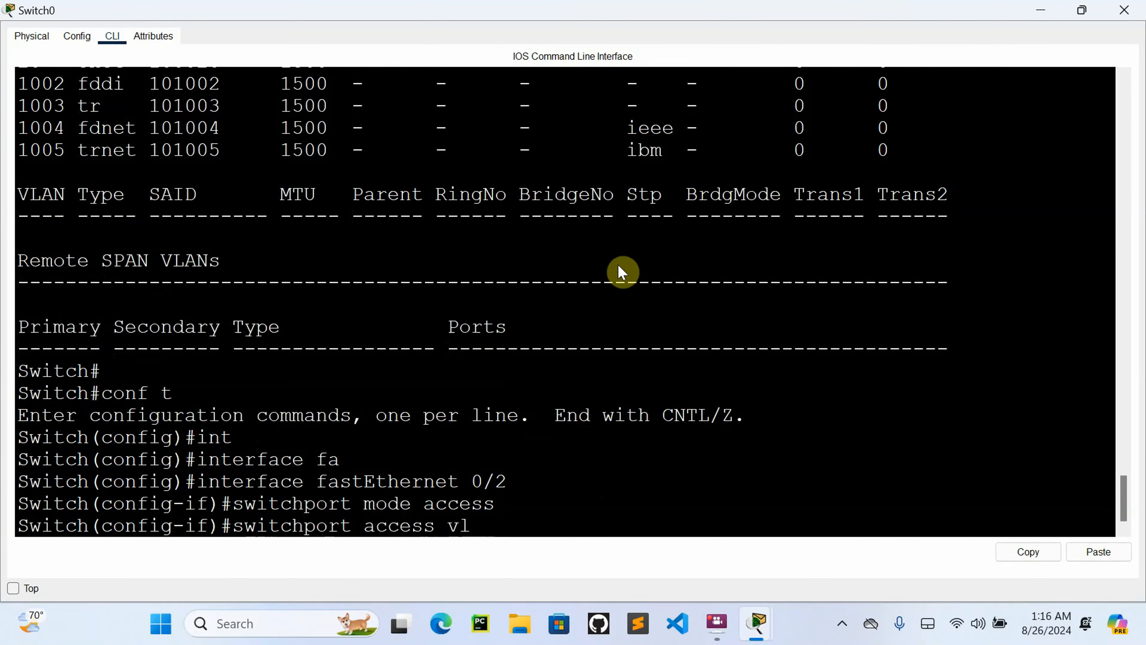
type("an 10")
key("Return")
Step: Exit interface configuration for fastEthernet 0/2 and save the switch configuration with do wr
type("ex")
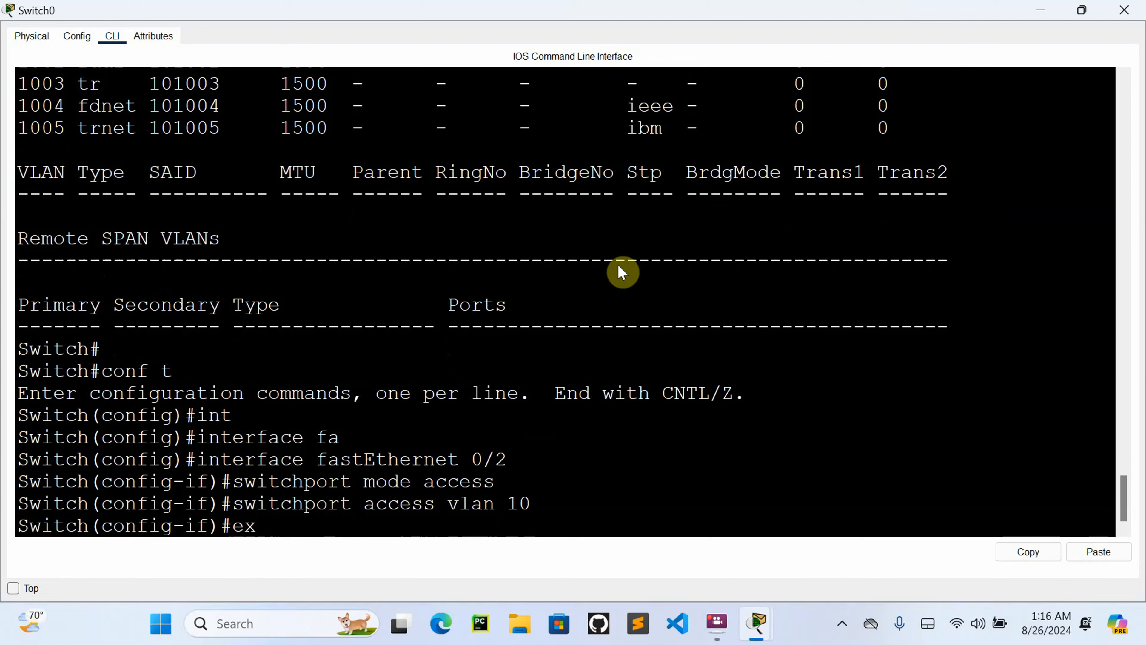
type("it")
key("Return")
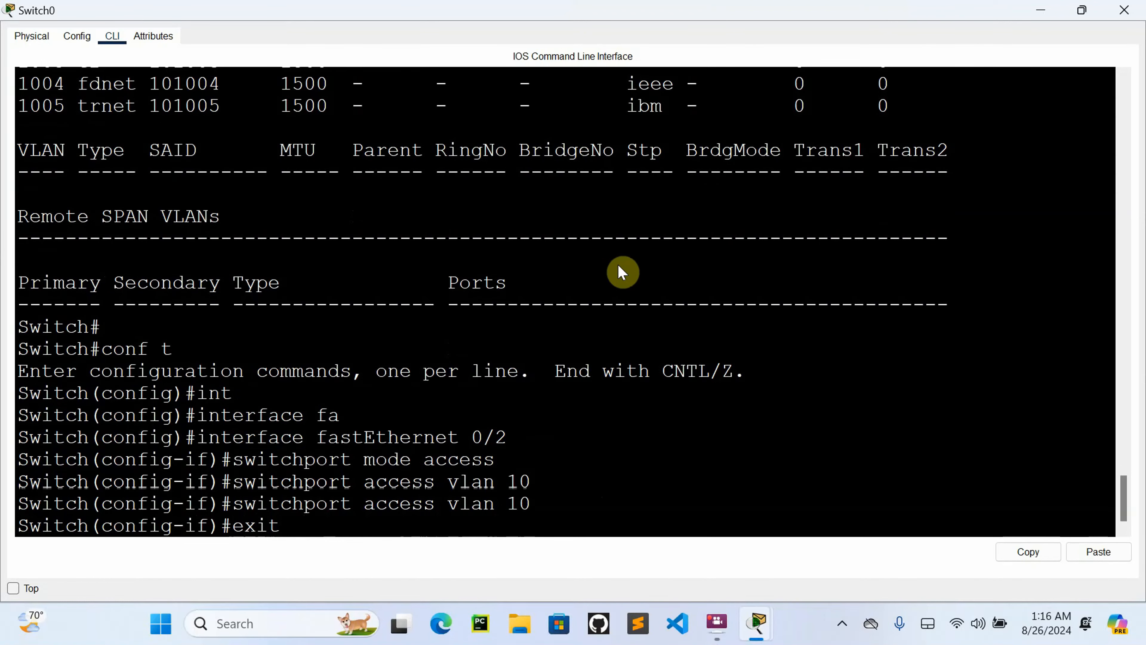
type("do writ")
key("Return")
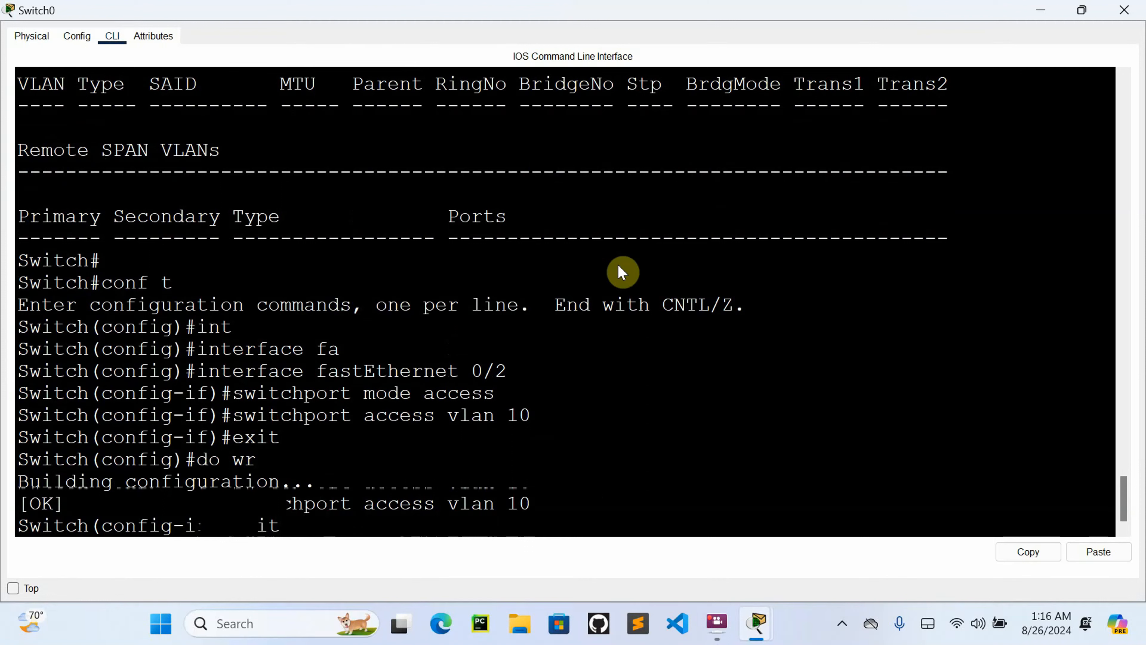
Step: Run do show vlan from global configuration mode and page through the VLAN listing to its end
type("do sh")
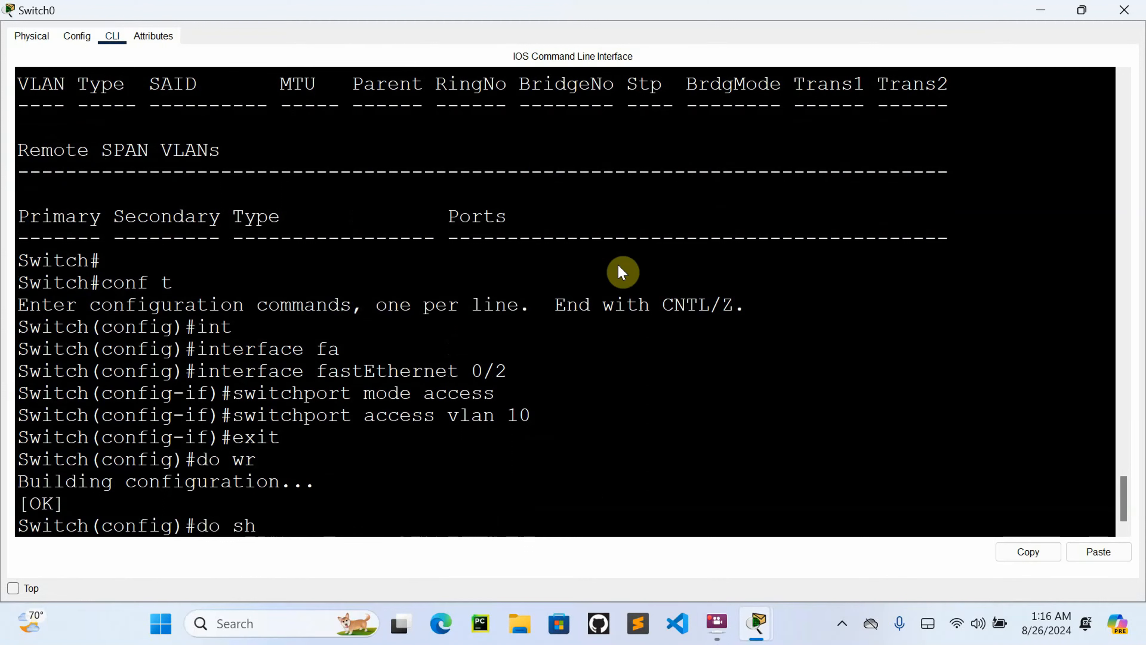
type("ow vlan")
key("Return")
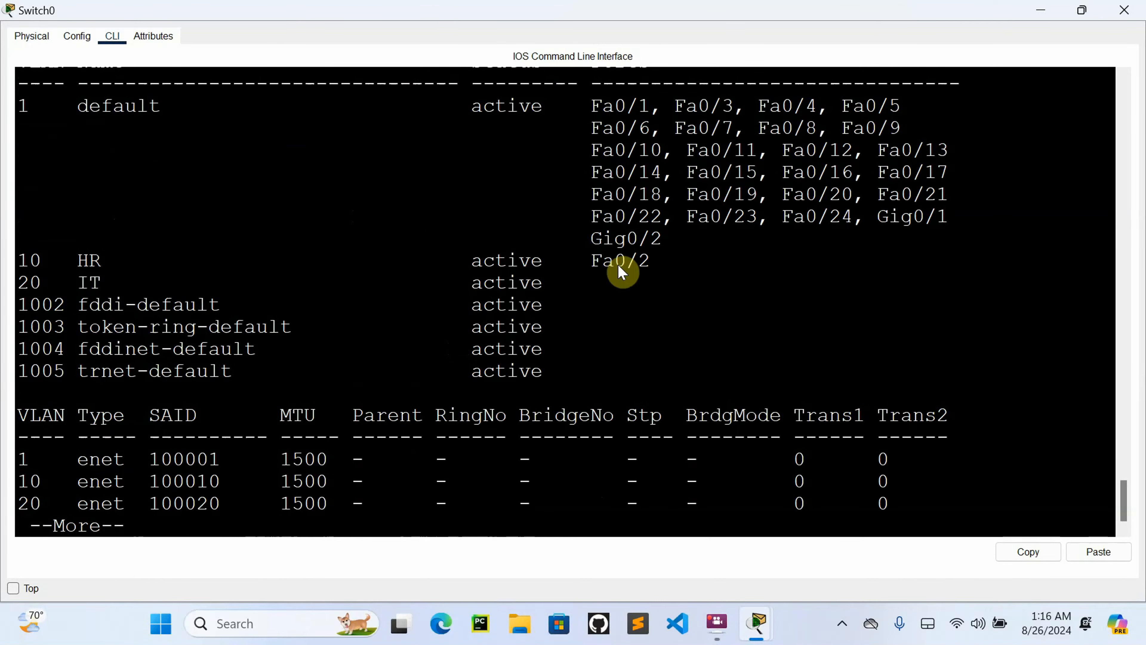
key("Return")
key("Return")
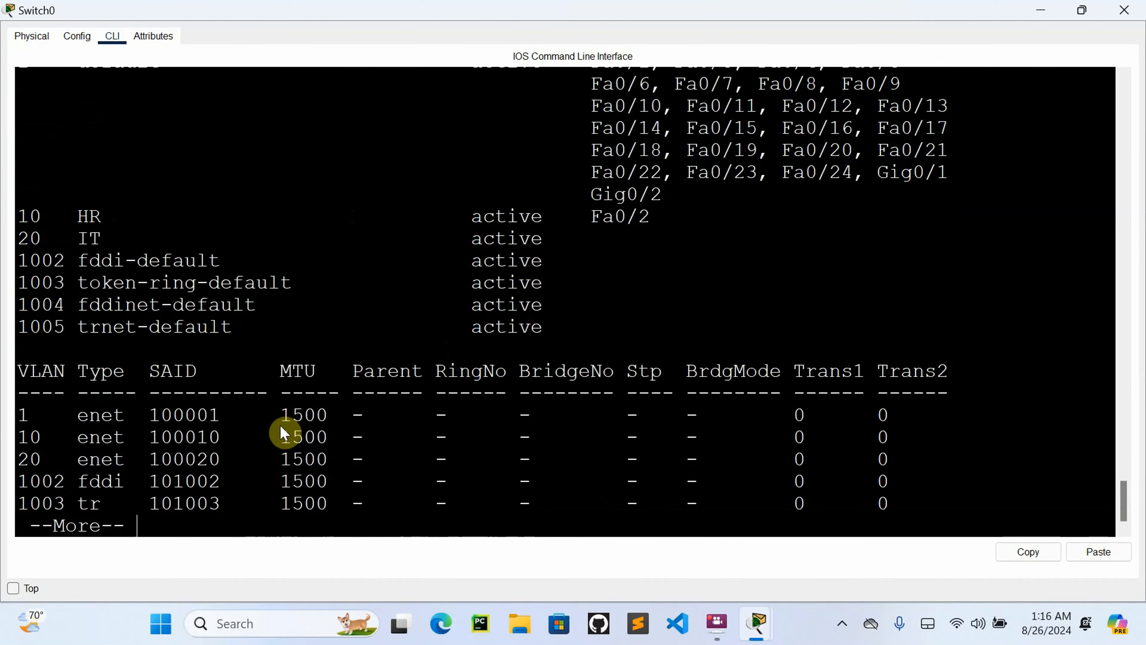
key("Return")
key("Return")
key("Return")
key("Return")
key("Return")
key("Return")
key("Return")
key("Return")
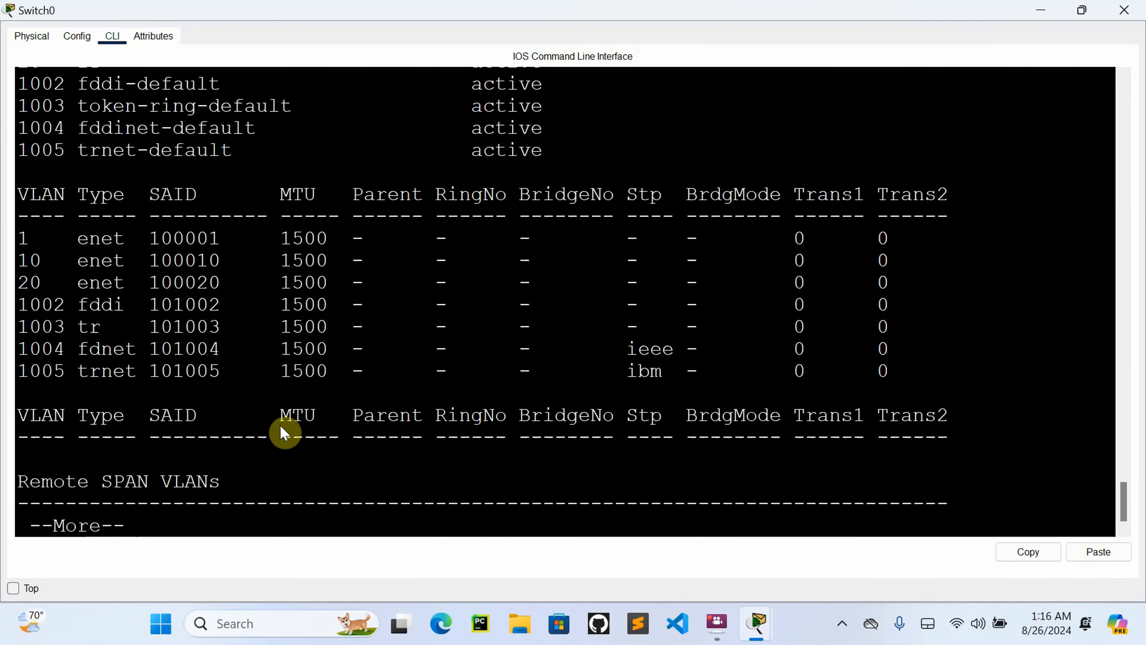
key("Return")
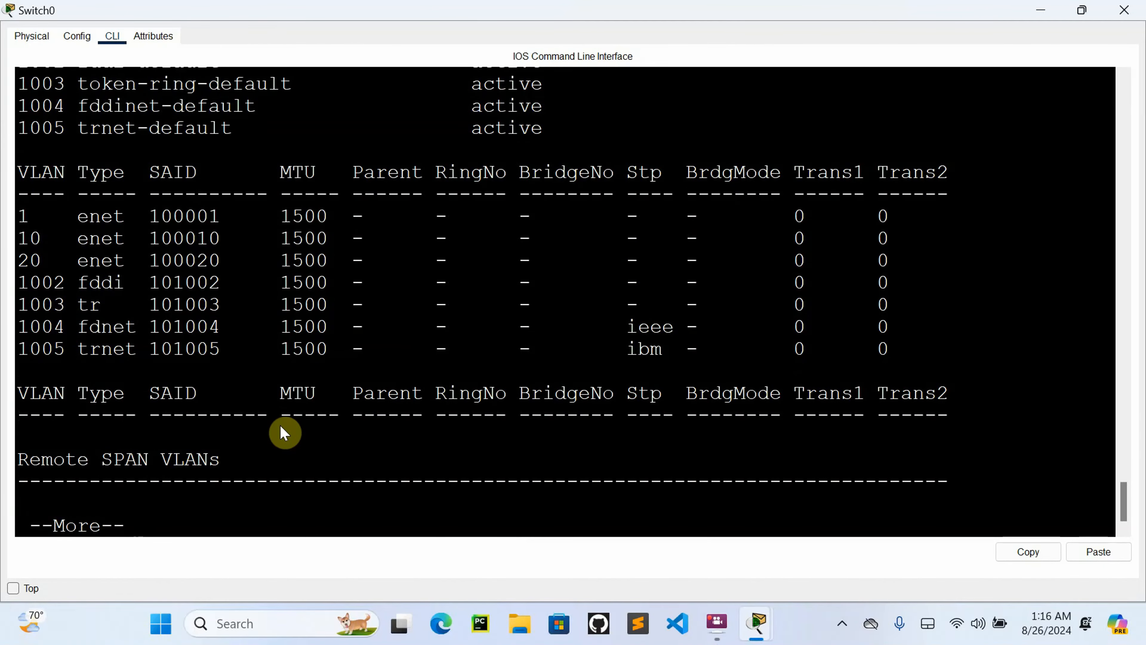
key("Return")
key("Return")
key("Return")
key("Return")
key("Return")
key("Return")
key("Return")
key("Return")
key("Return")
key("Return")
key("Return")
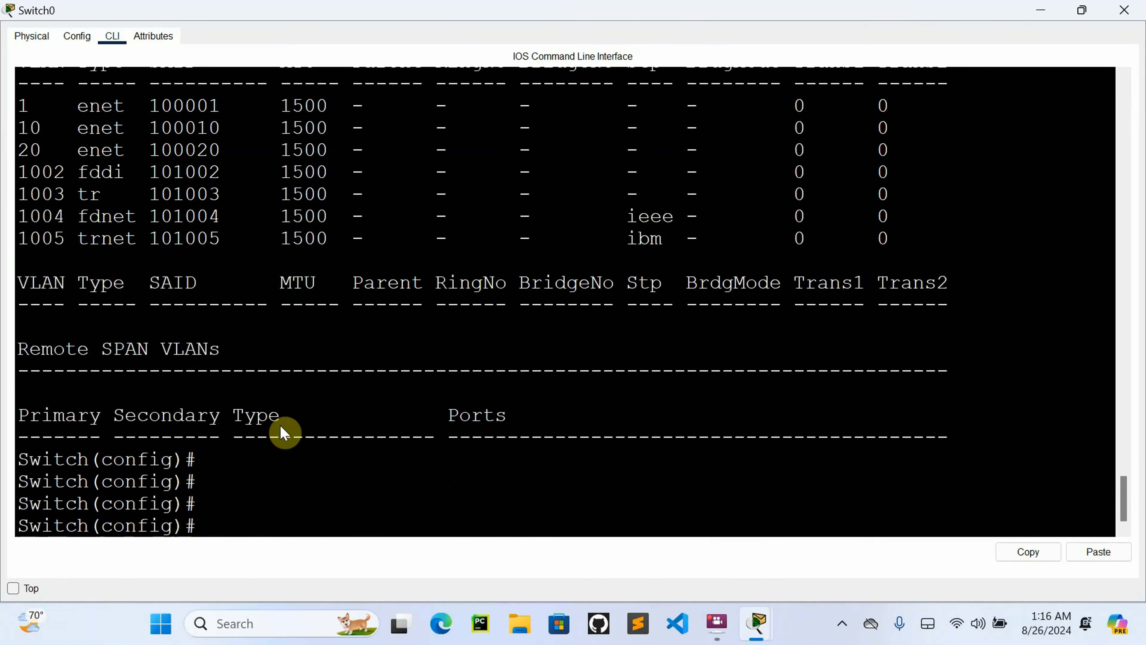
key("Return")
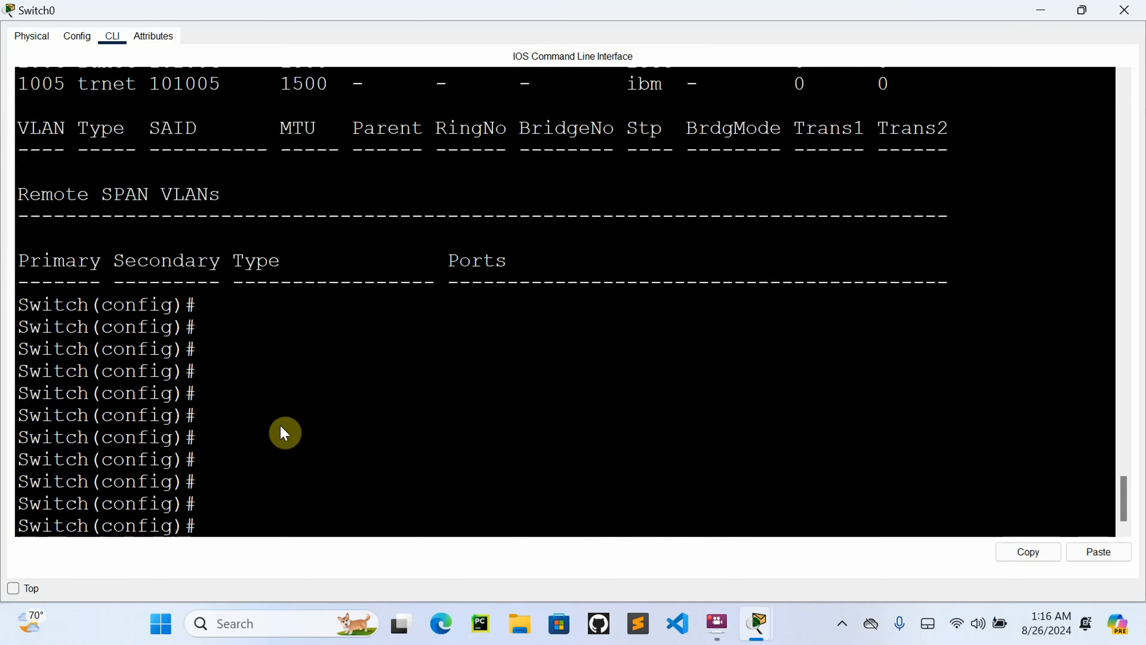
Step: Run do show vlan brief from global configuration mode to review the VLAN port assignments, ending on a fresh prompt
type("do sj")
key("BackSpace")
type("how vlan")
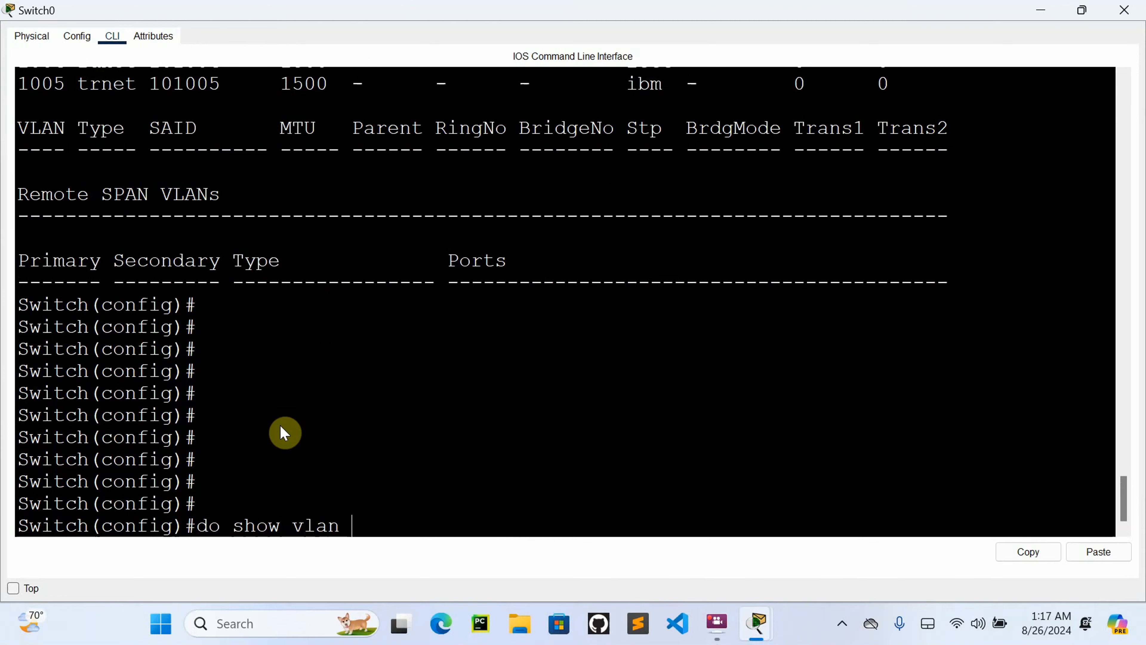
type(" brie")
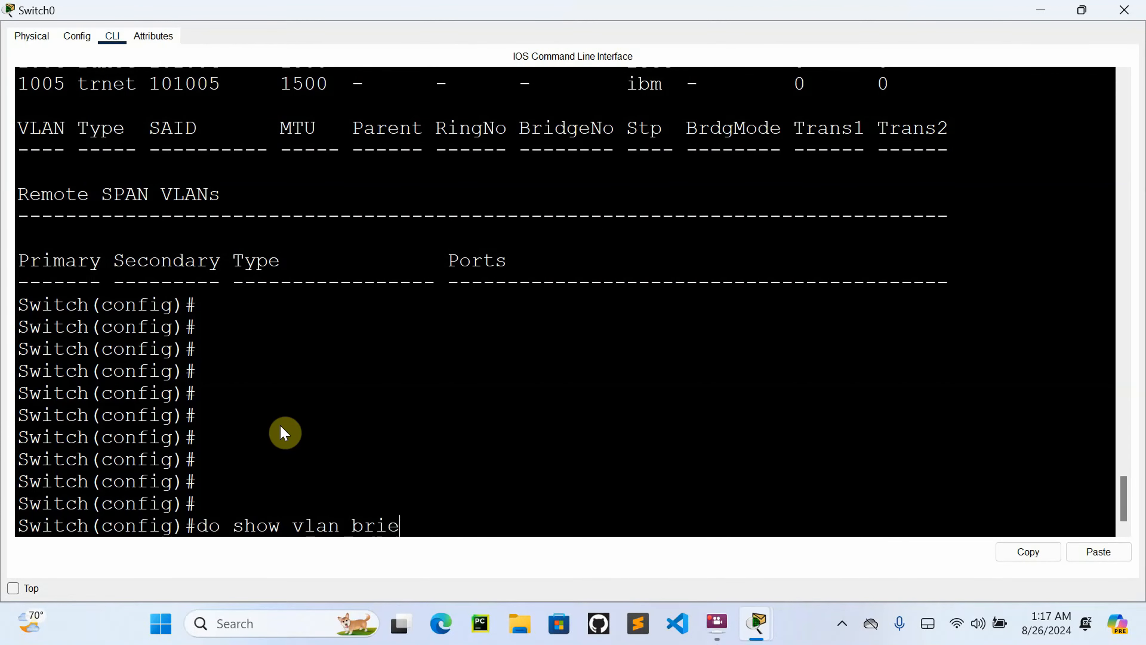
type("f")
key("Return")
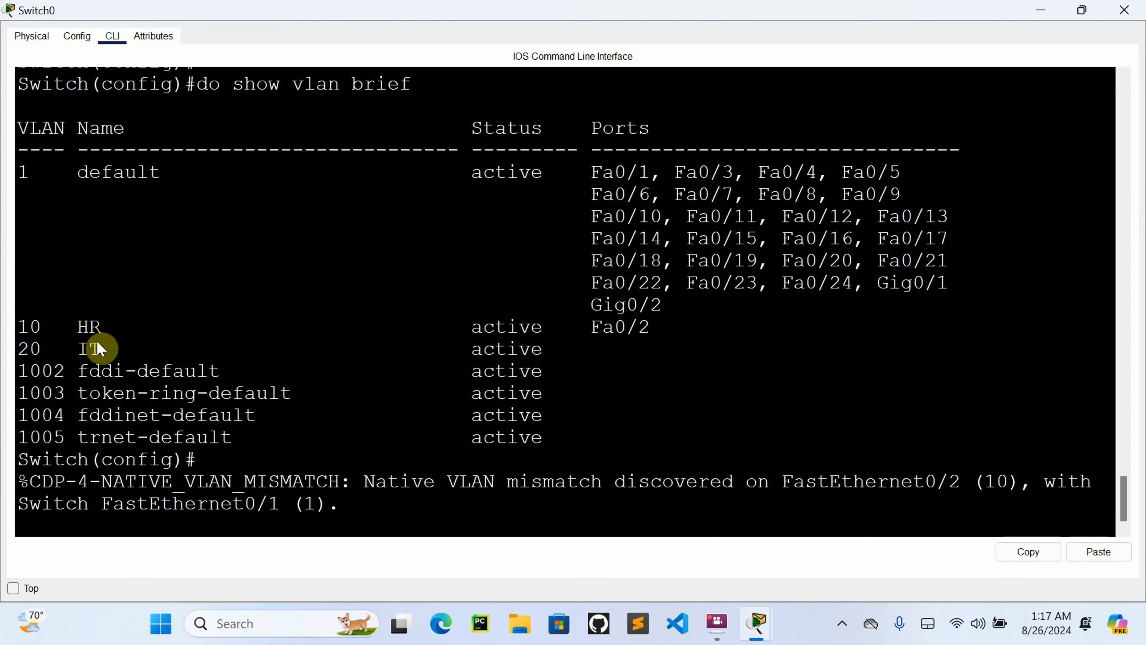
key("Return")
key("Return")
key("Return")
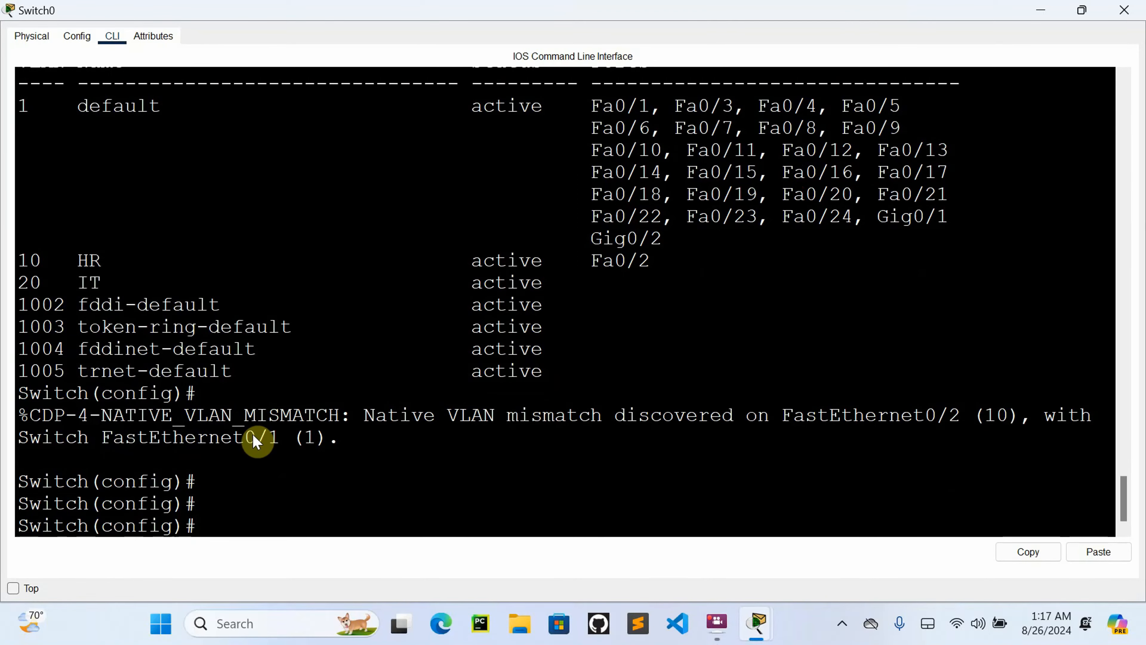
Step: Open interface fa0/3 for configuration and set it to switchport access mode
type("int ")
type("fa0.")
type("3")
key("Return")
type("sw")
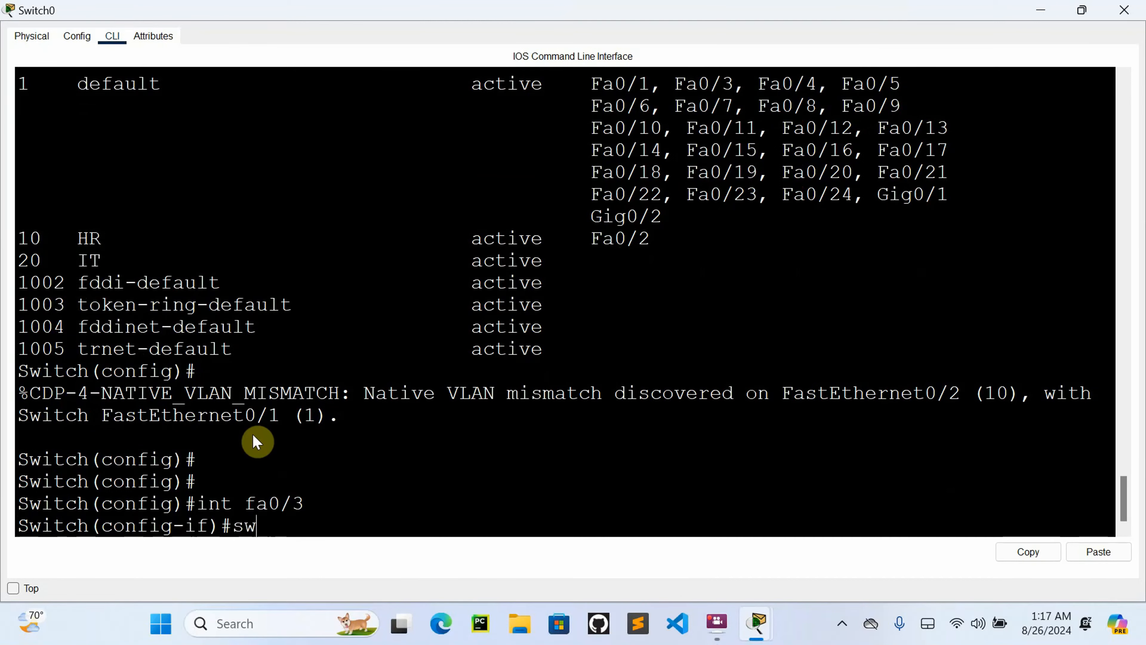
type("itchport mo")
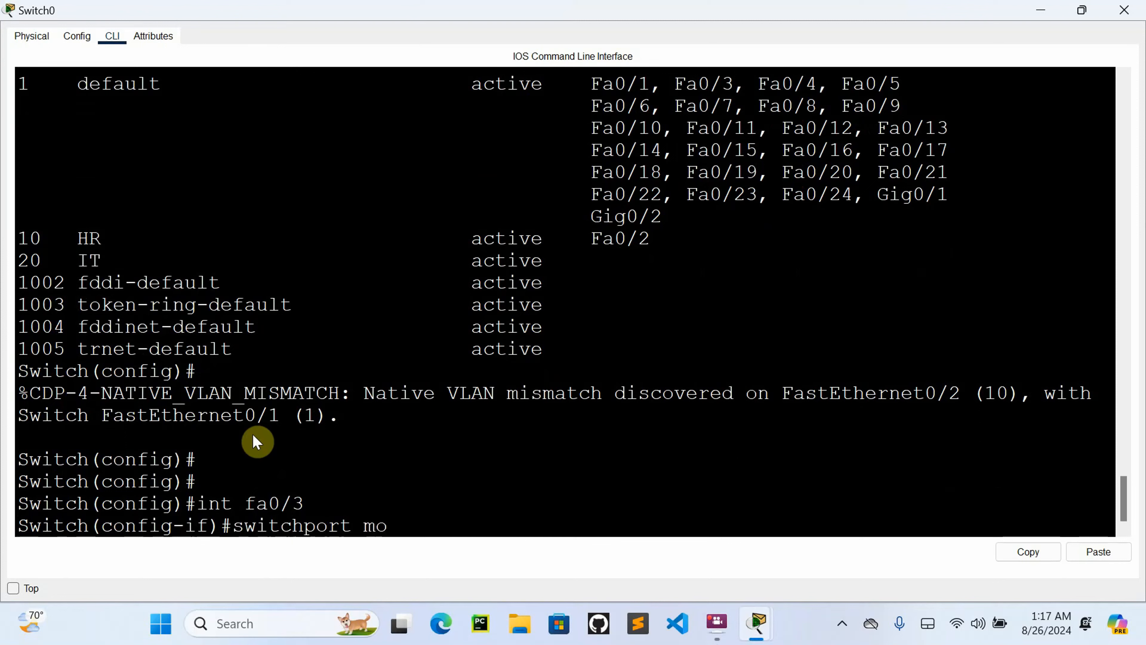
type("de access")
key("Return")
Step: Assign interface fa0/3 to access VLAN 20, checking the VLAN list for the ID, and exit interface configuration
type("swi")
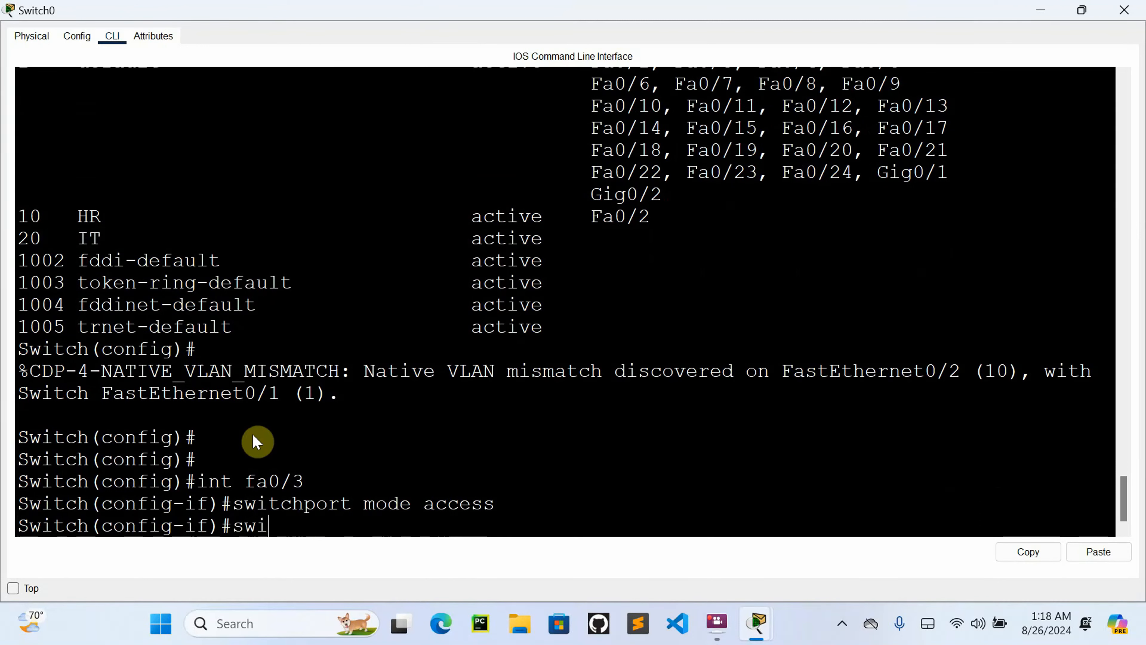
type("tchport acc")
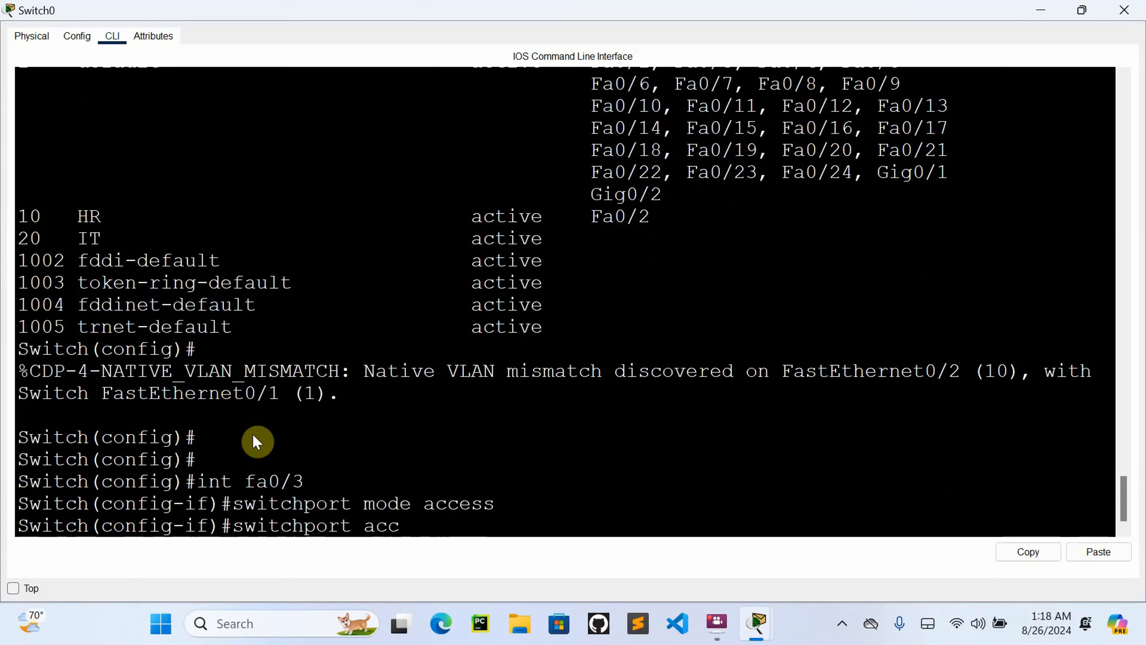
type("ess vl")
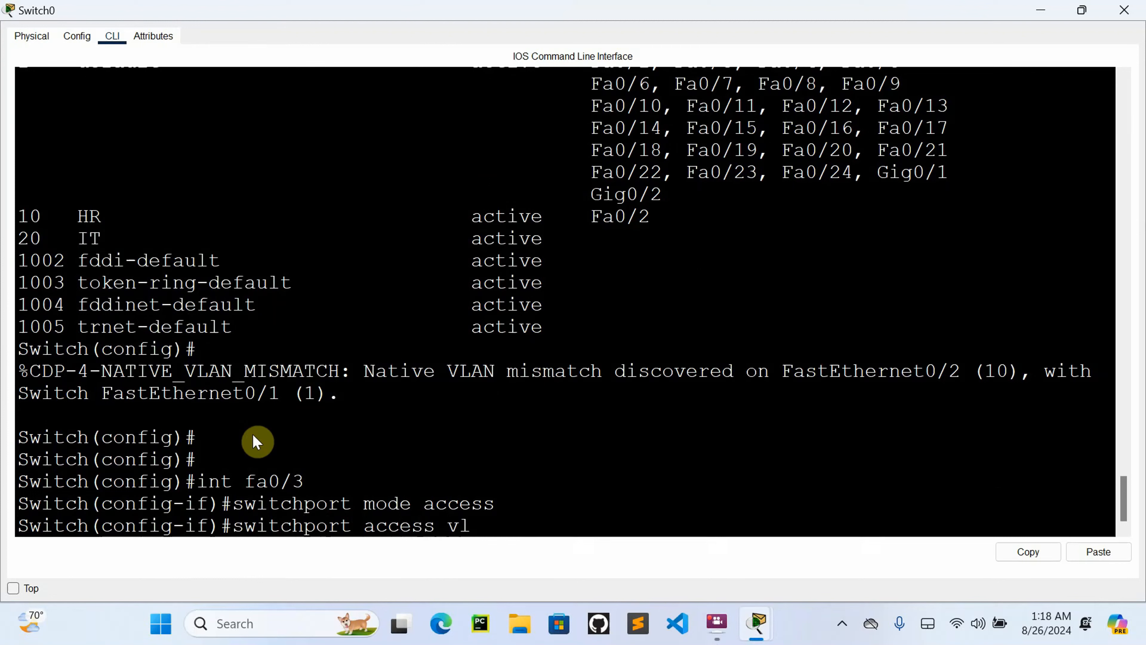
type("an")
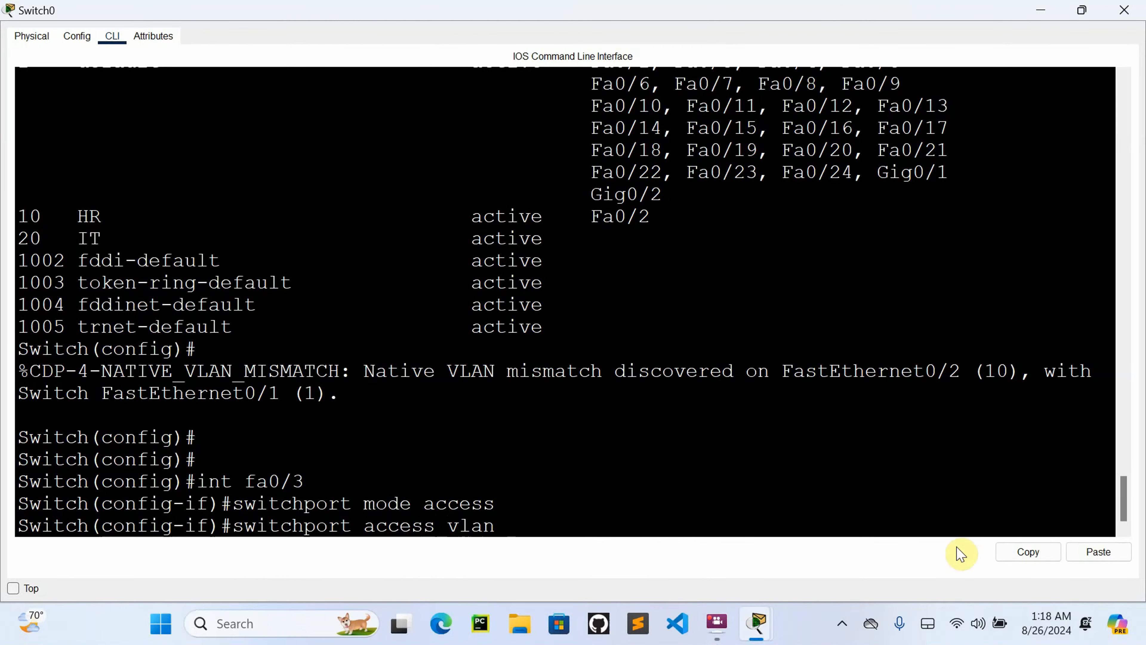
left_click_drag(1125, 505, 1125, 478)
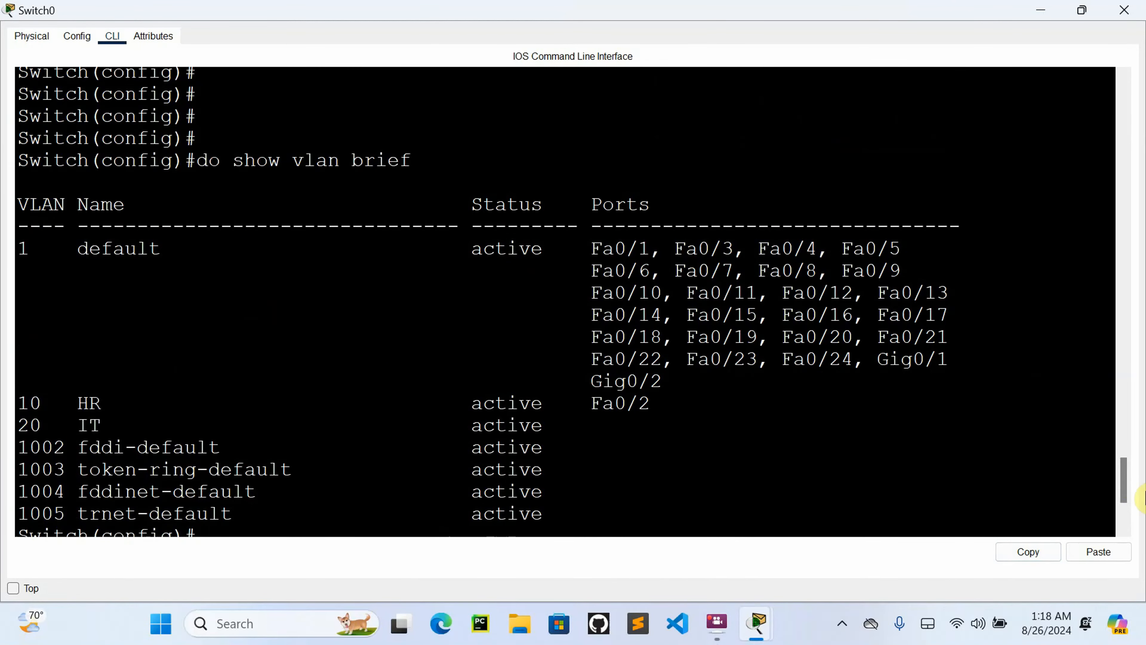
left_click_drag(1123, 491, 1120, 526)
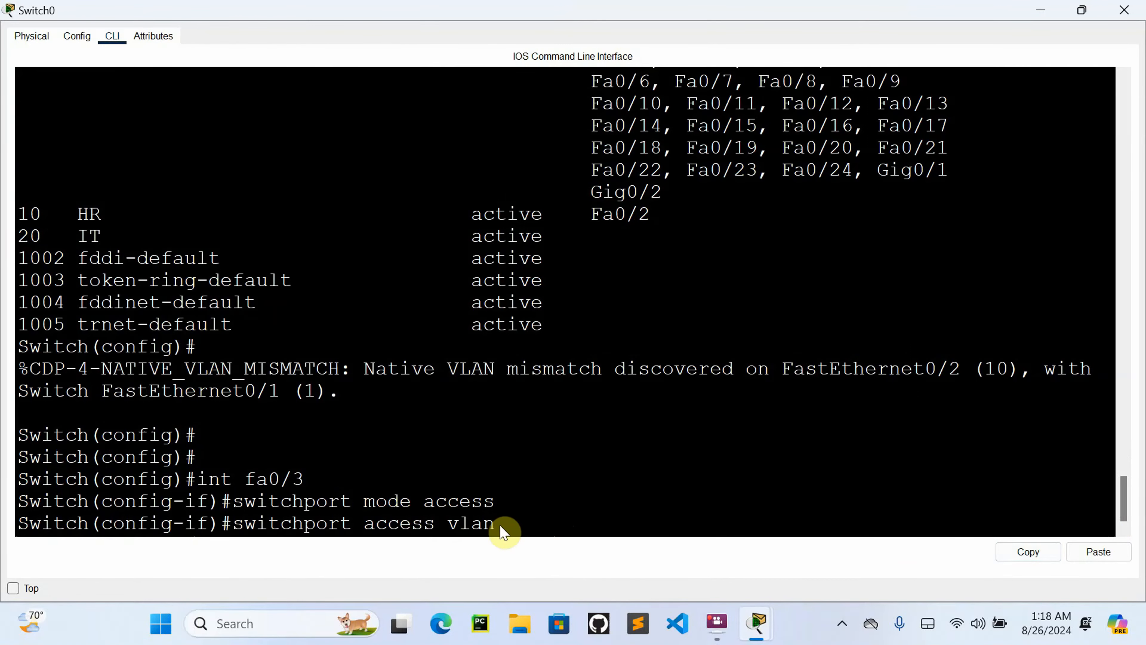
type("20")
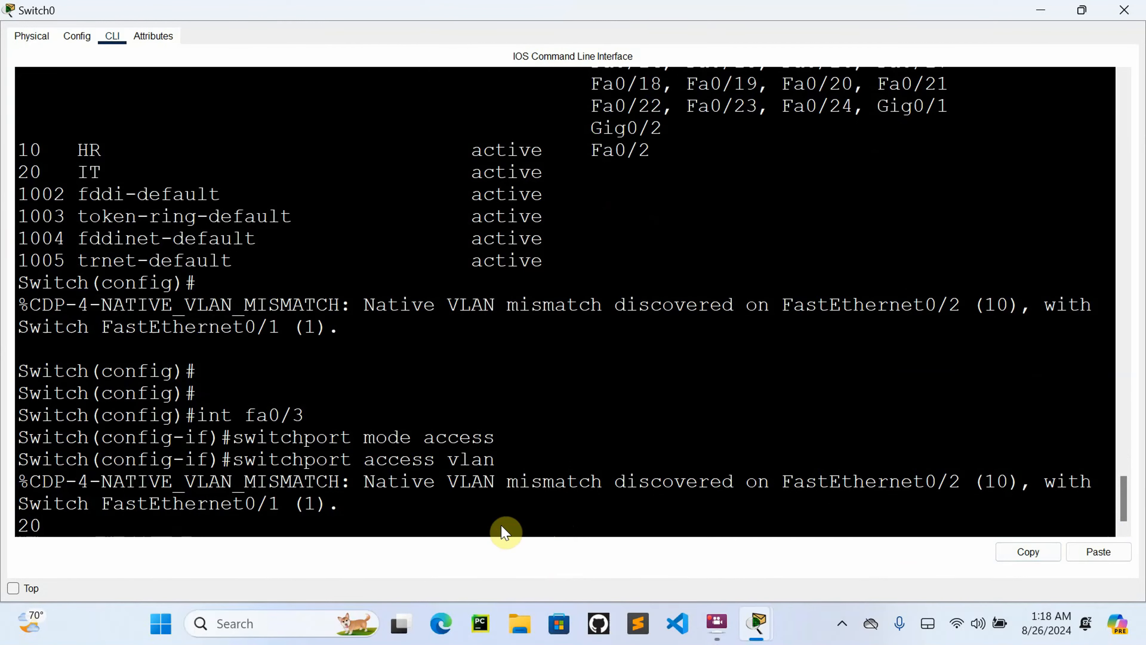
key("Return")
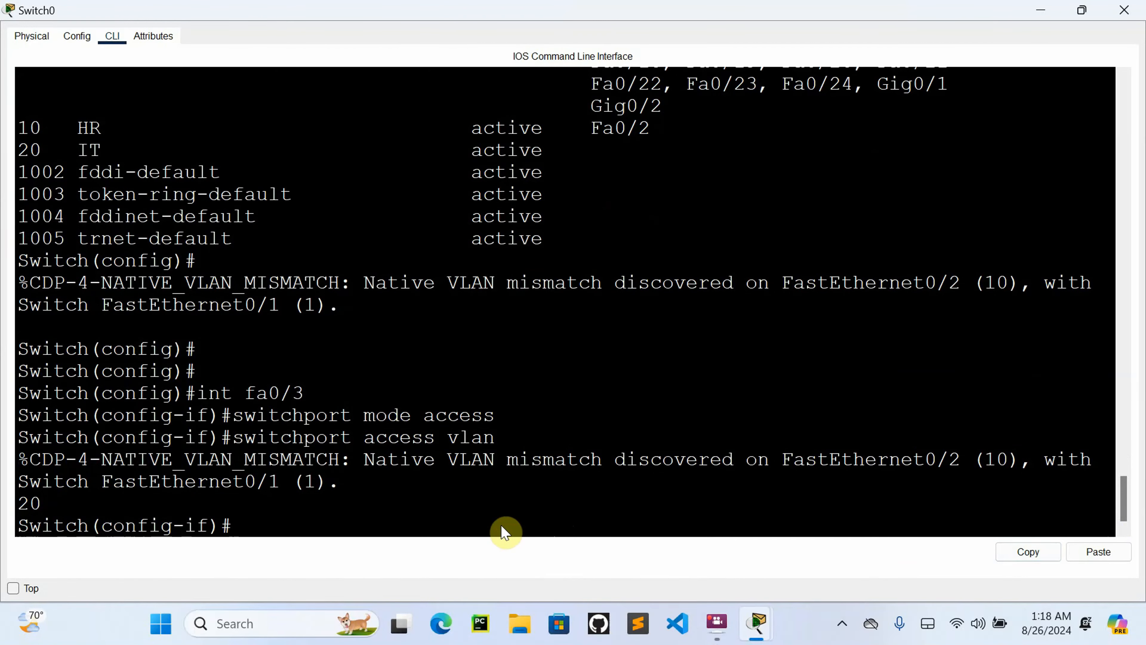
type("erxi")
key("BackSpace")
key("BackSpace")
key("BackSpace")
type("xit")
key("Return")
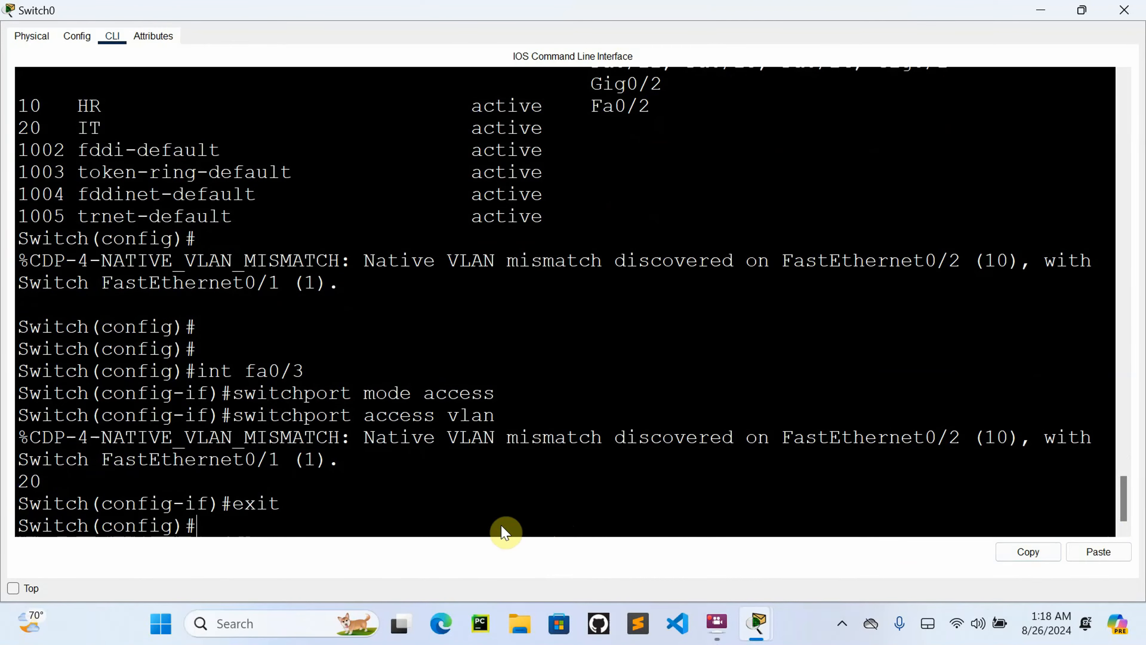
Step: Run do show vlan brief to check the port assignments of VLANs 10 and 20
type("do w")
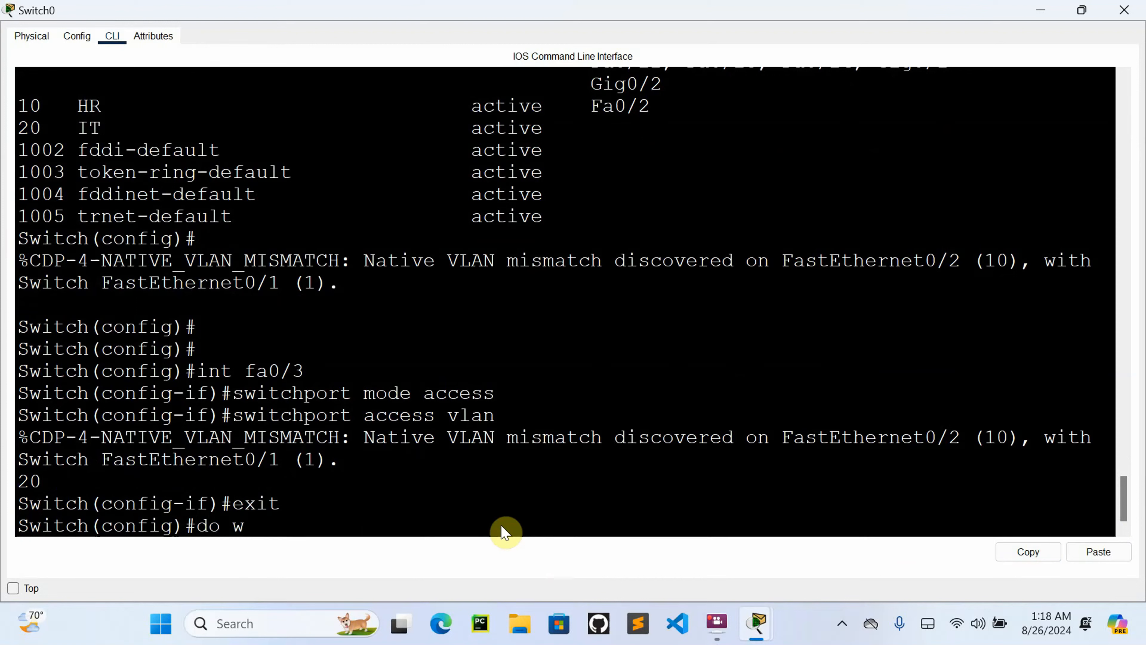
key("BackSpace")
type("show vlan ")
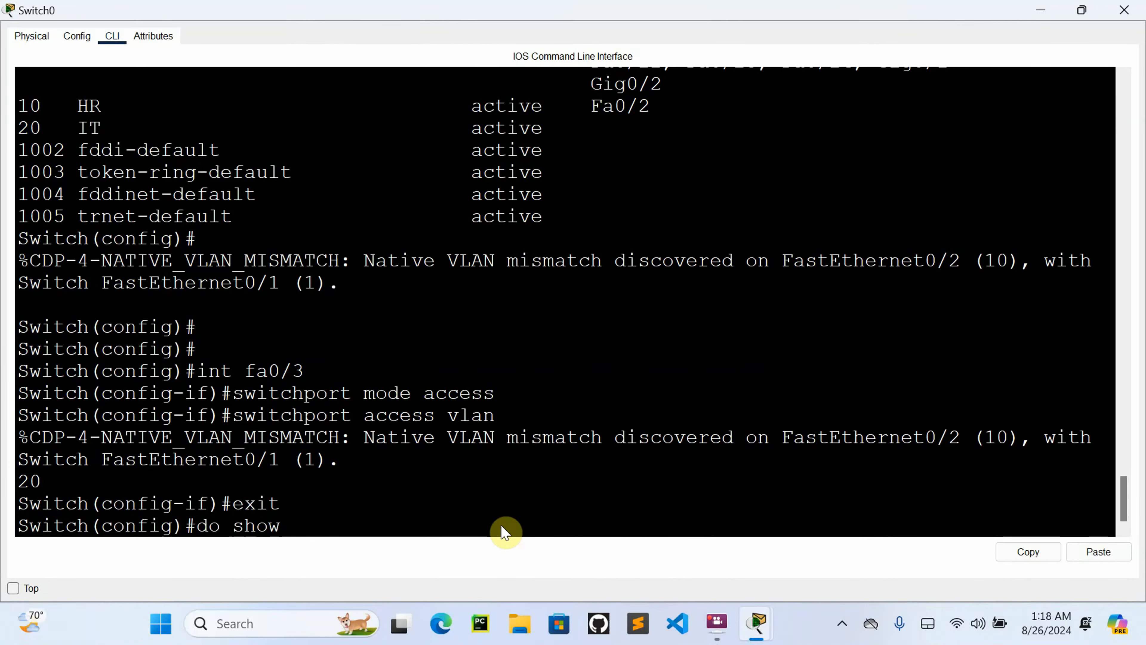
type("v")
key("BackSpace")
type("brief")
key("Return")
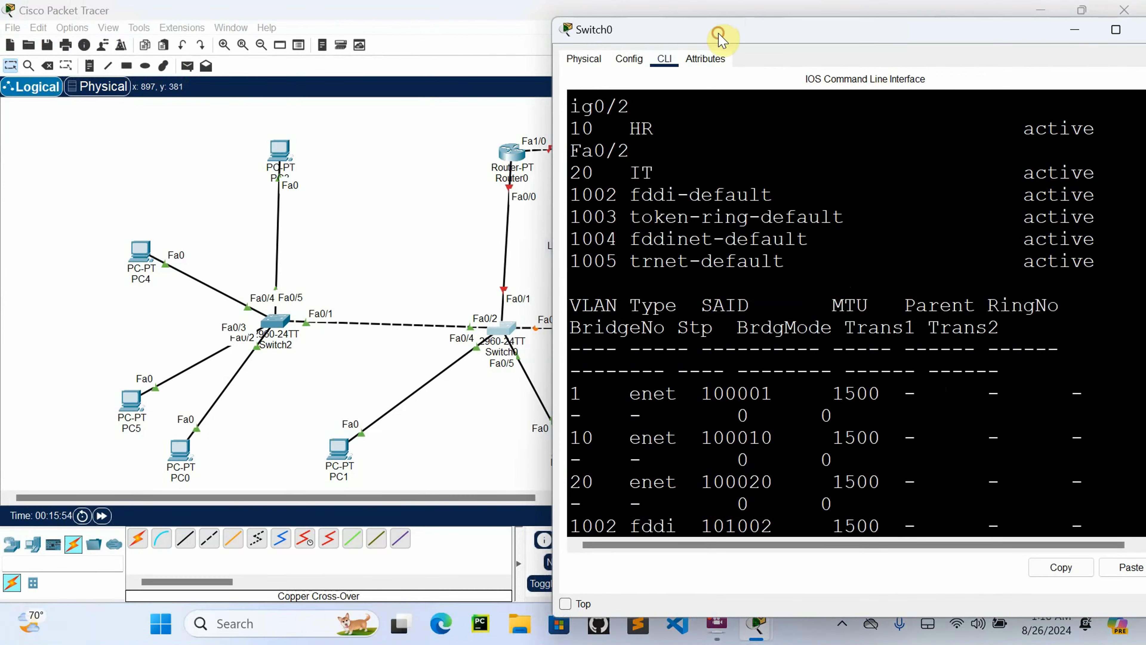
Step: Maximize the Switch0 window over the topology and bring up a fresh configuration prompt
left_click_drag(724, 34, 855, 100)
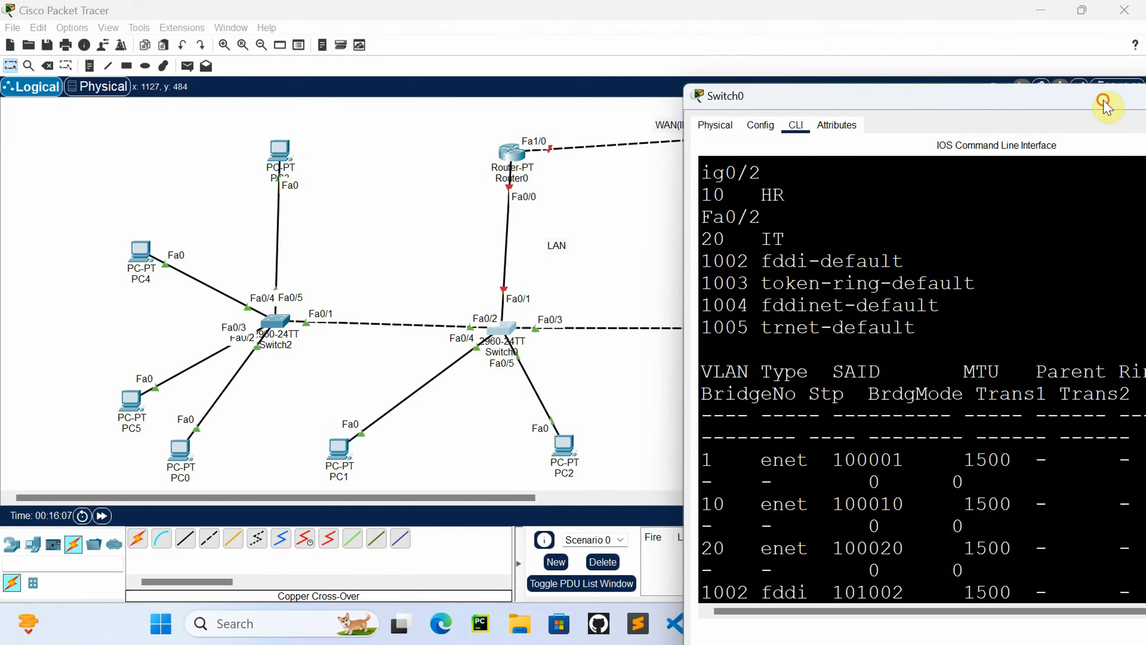
left_click_drag(1105, 104, 890, 136)
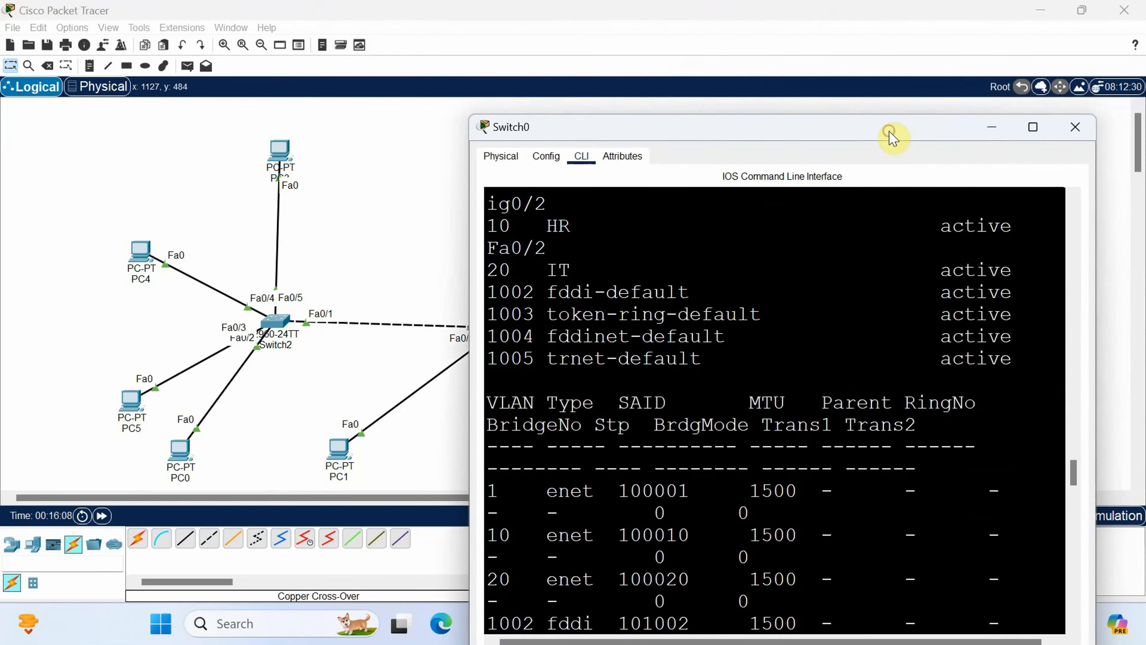
left_click(1033, 127)
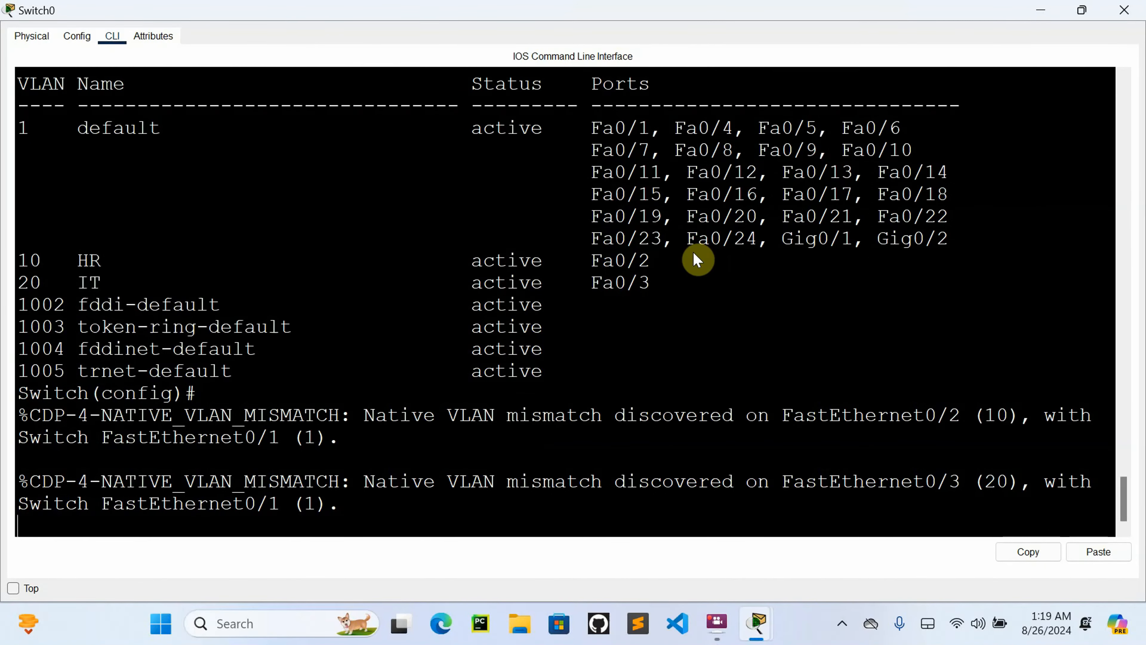
key("Return")
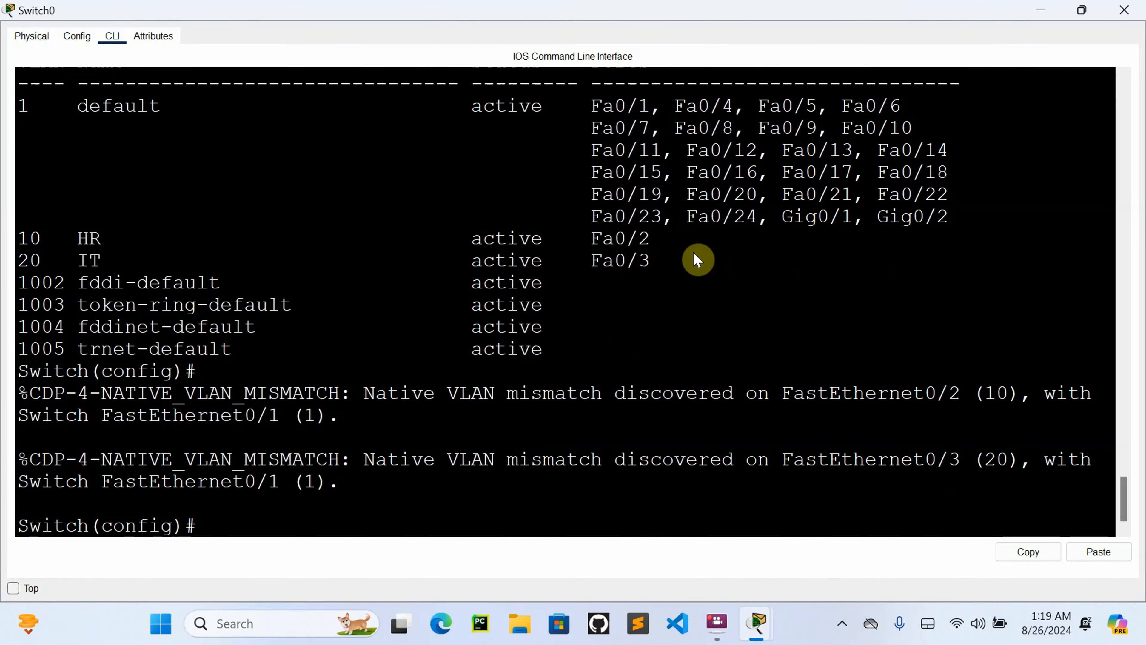
Step: Open interface fa0/4 for configuration and set it to switchport access mode
type("int fa0/4")
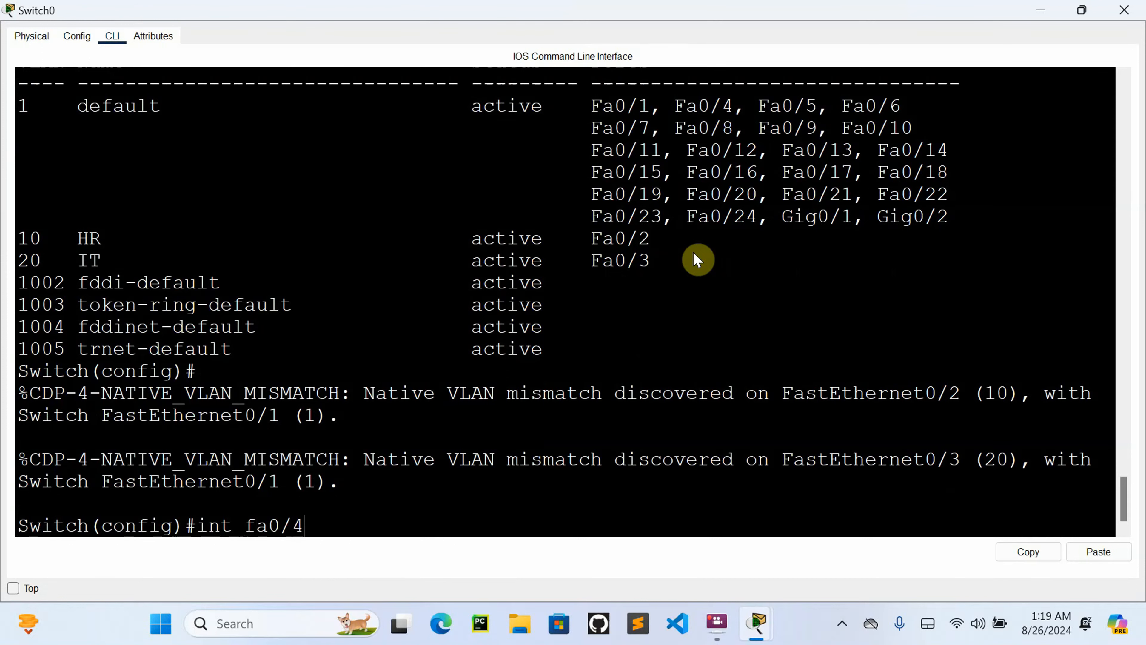
key("Return")
type("swit")
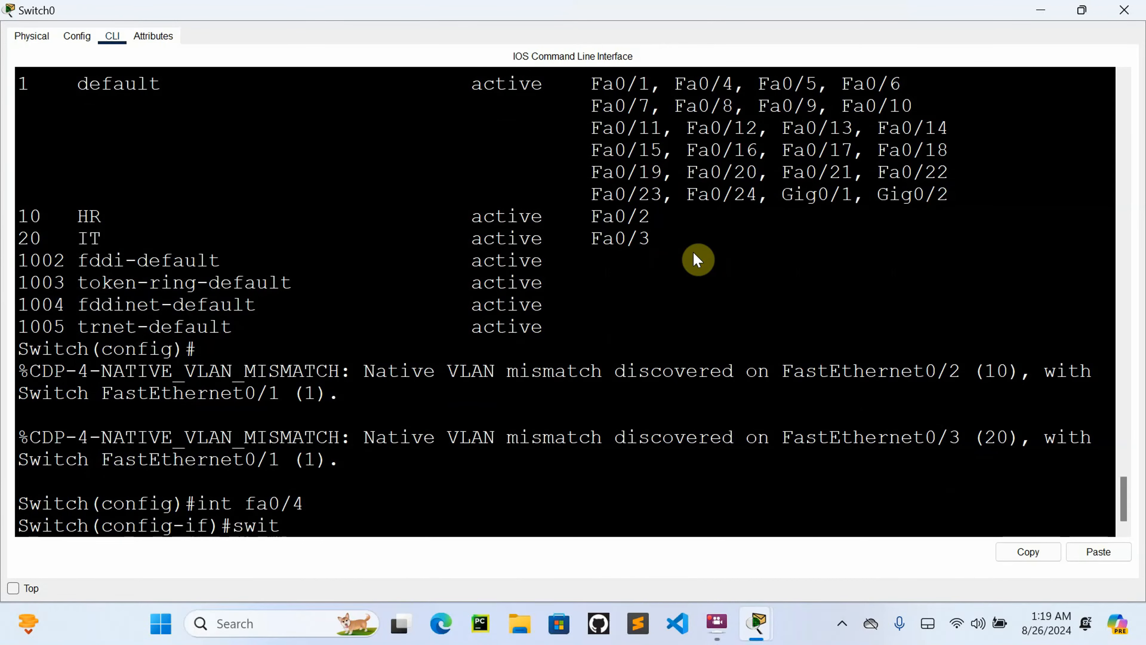
type("chport mode ac")
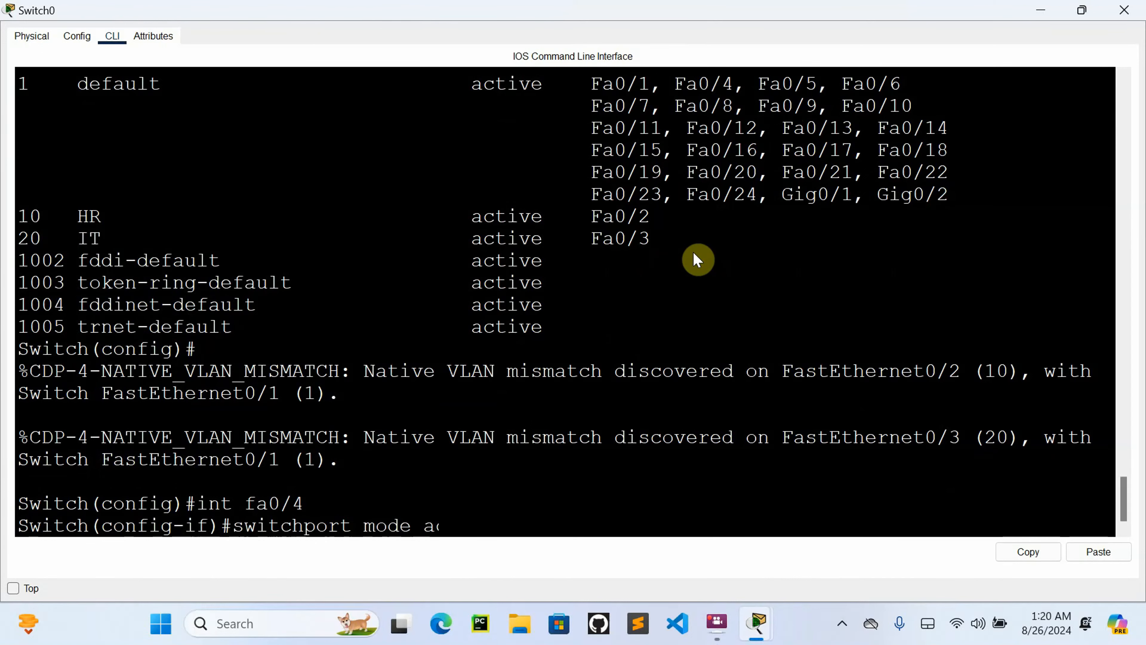
type("cess")
key("Return")
Step: Assign interface fa0/4 to access VLAN 10 and exit interface configuration
type("sw")
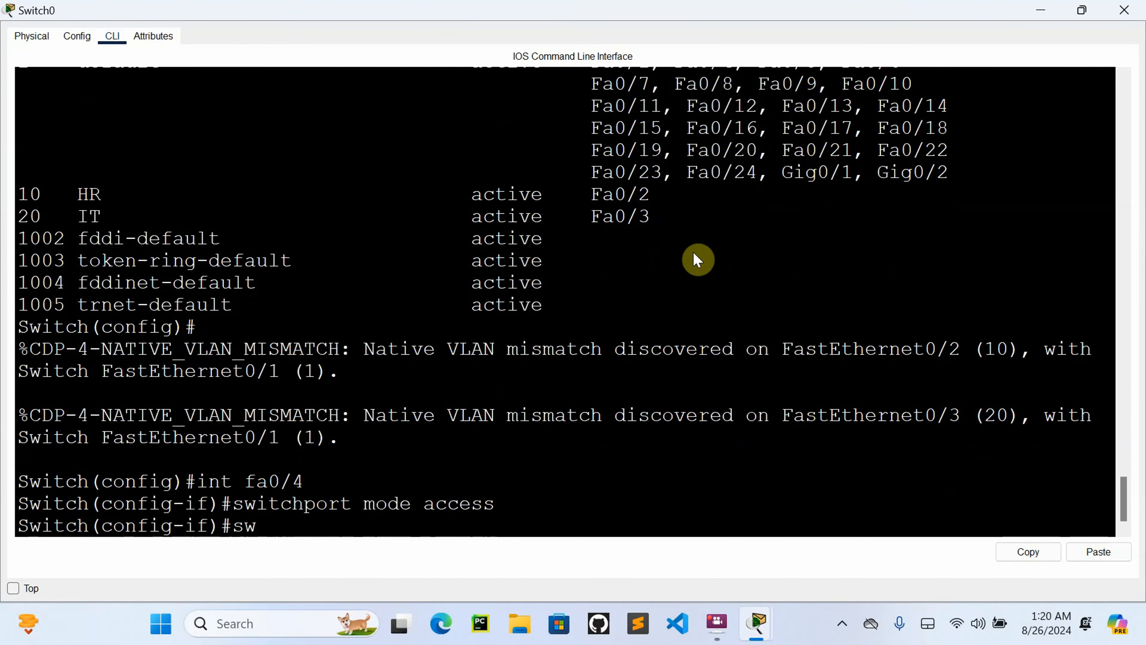
type("o")
key("BackSpace")
type("itchport access")
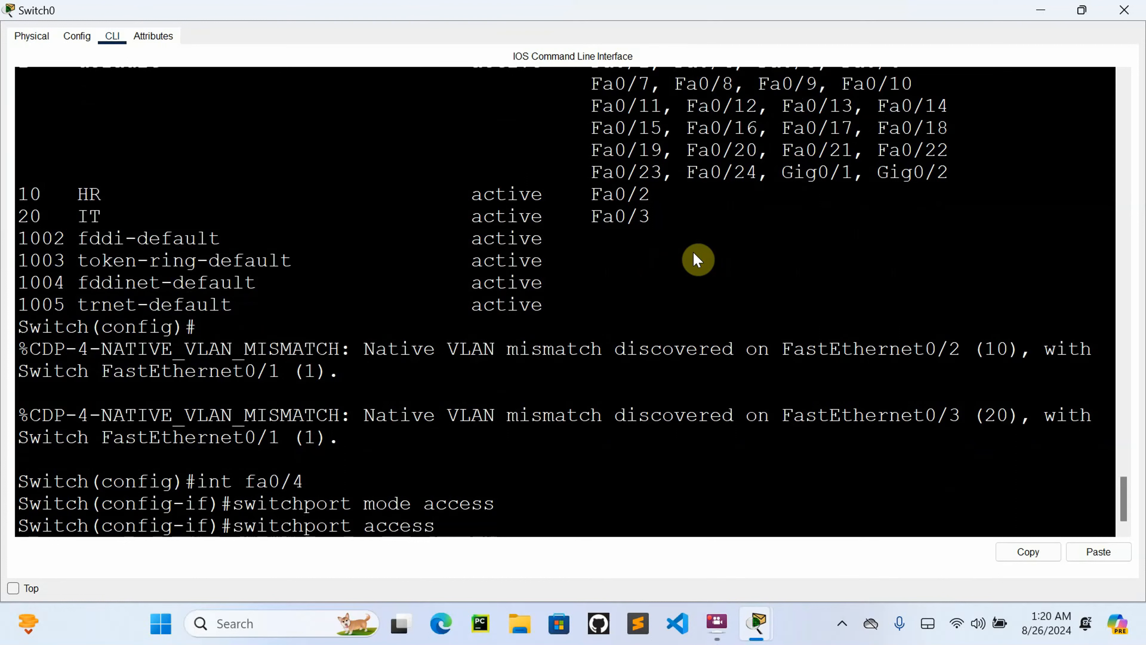
type(" vlan 10")
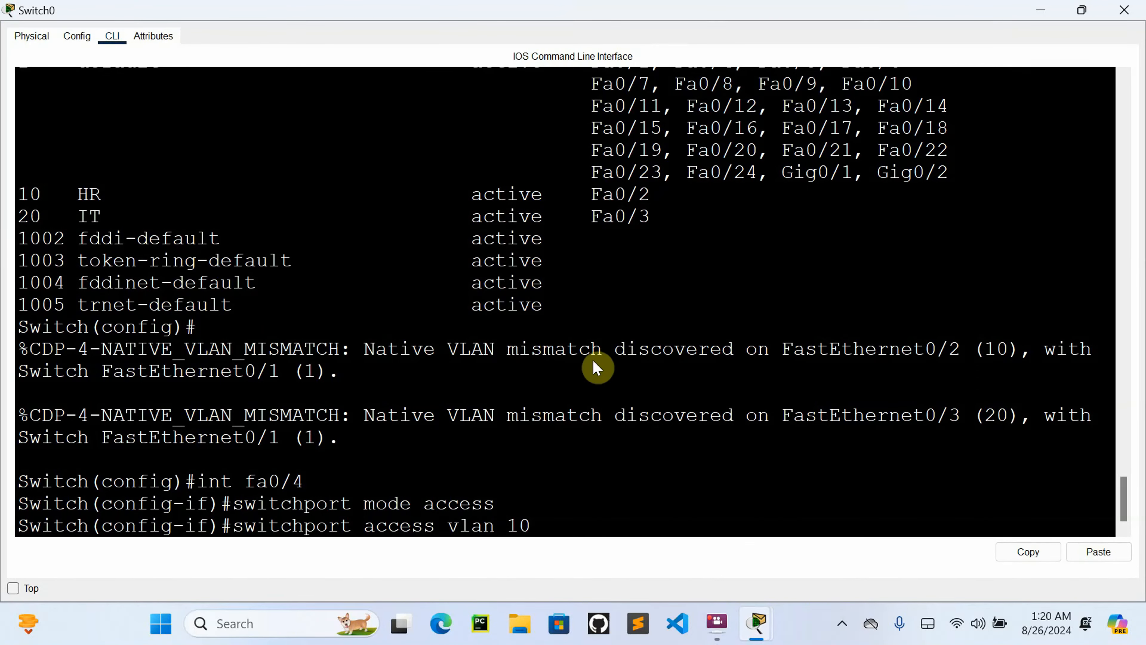
key("Return")
type("ex")
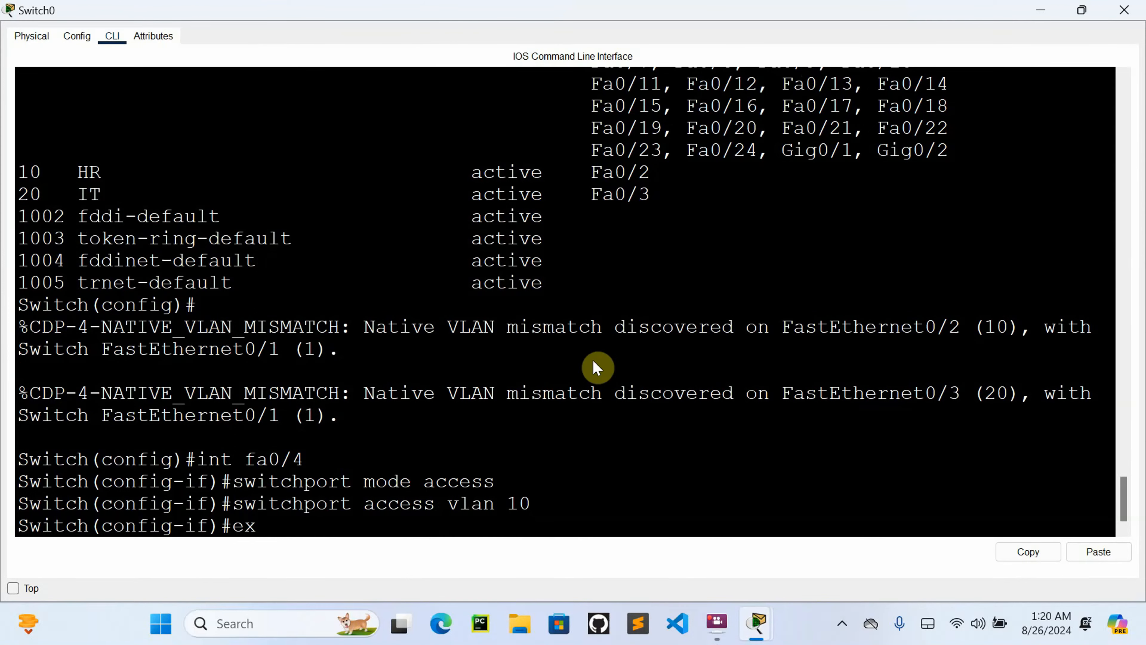
type("it")
key("Return")
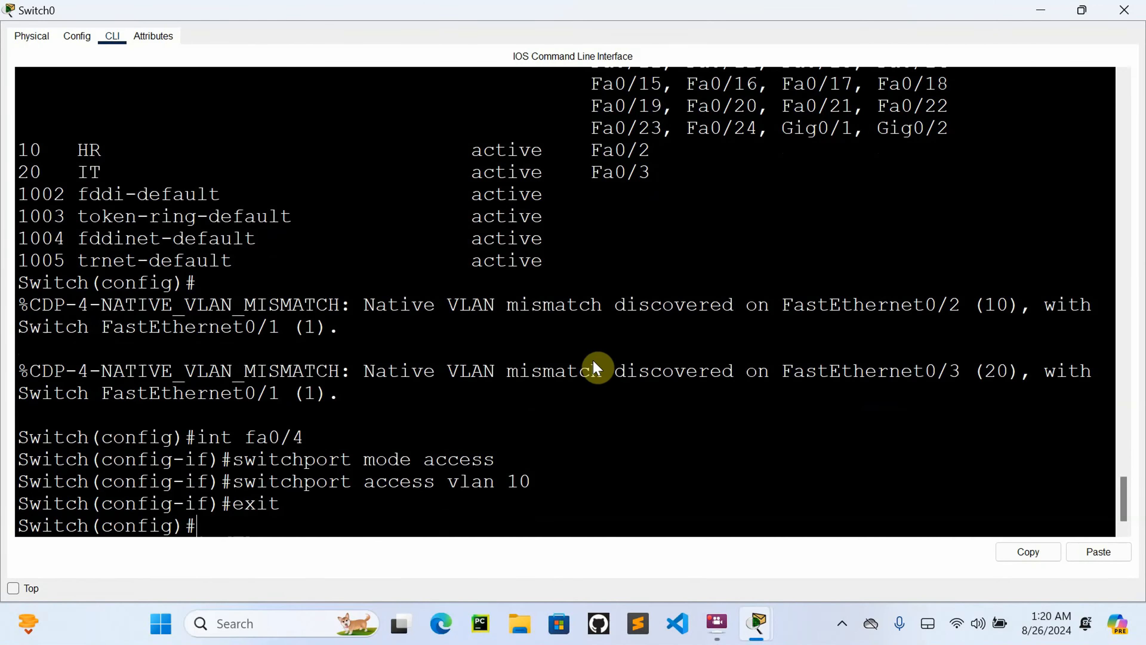
Step: Open interface fa0/5 for configuration and set it to switchport access mode
type("int fa0/5")
key("Return")
type("switch")
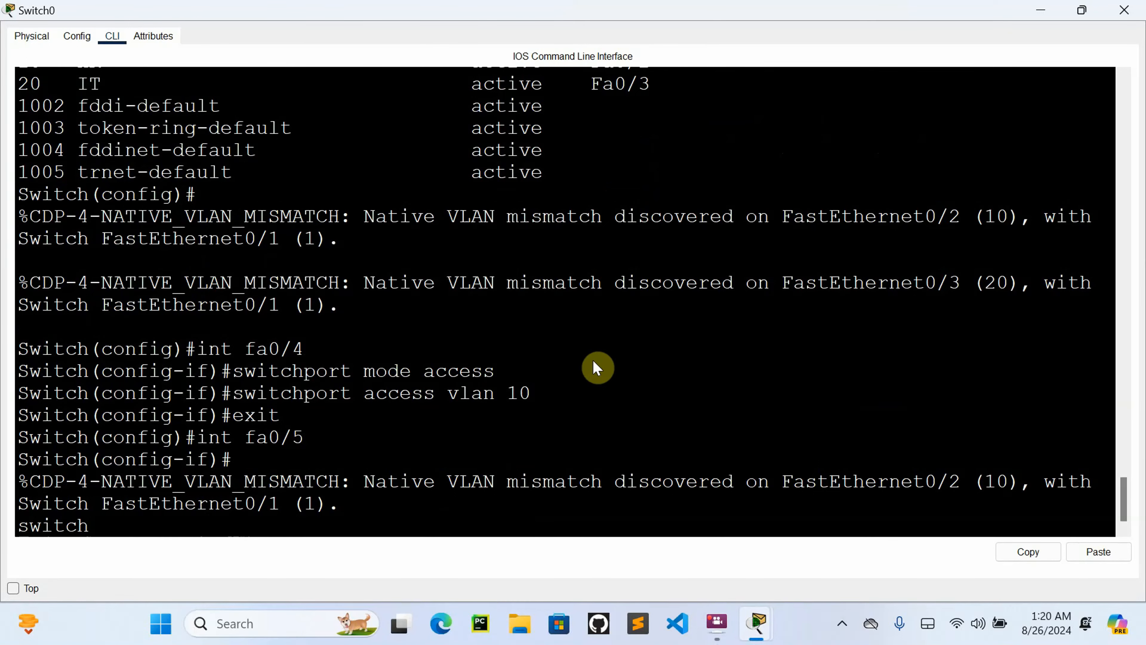
key("BackSpace")
key("BackSpace")
key("BackSpace")
key("BackSpace")
scroll(598, 368, "down", 1)
type("s")
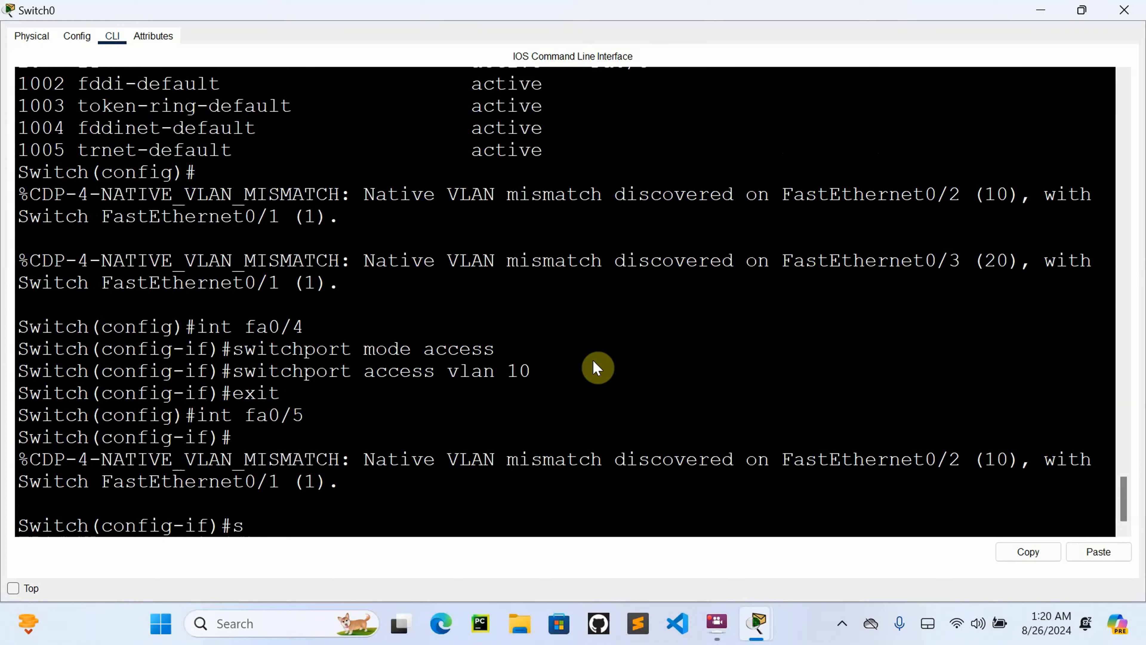
type("witchport mod")
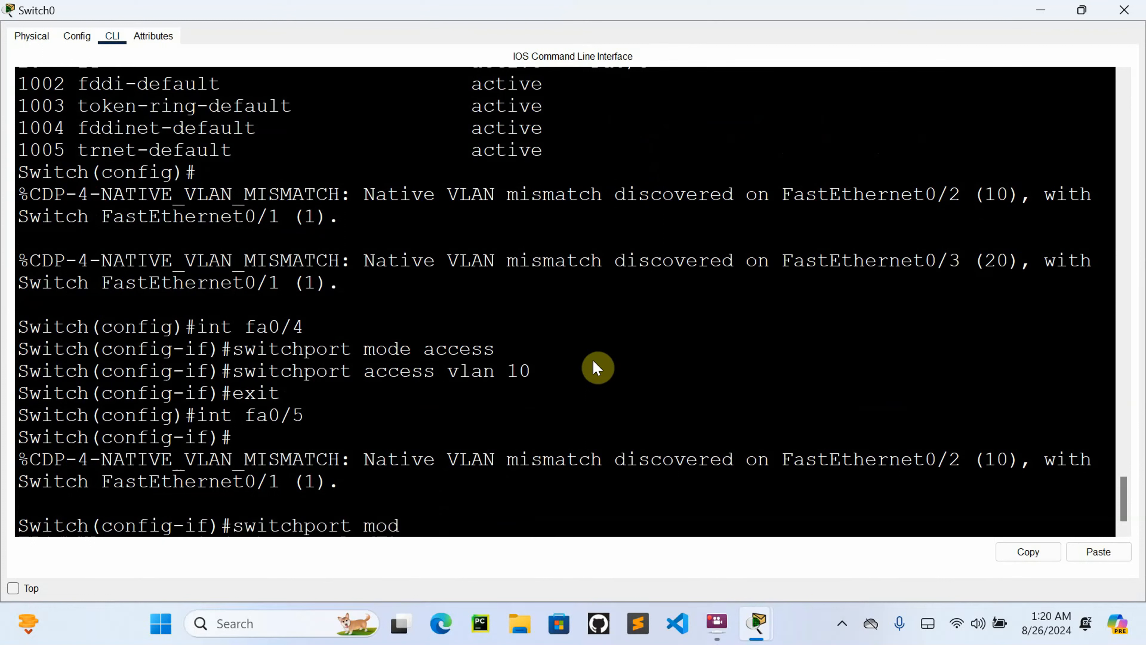
type("e access")
key("Return")
Step: Assign interface fa0/5 to access VLAN 20 and exit interface configuration
type("s")
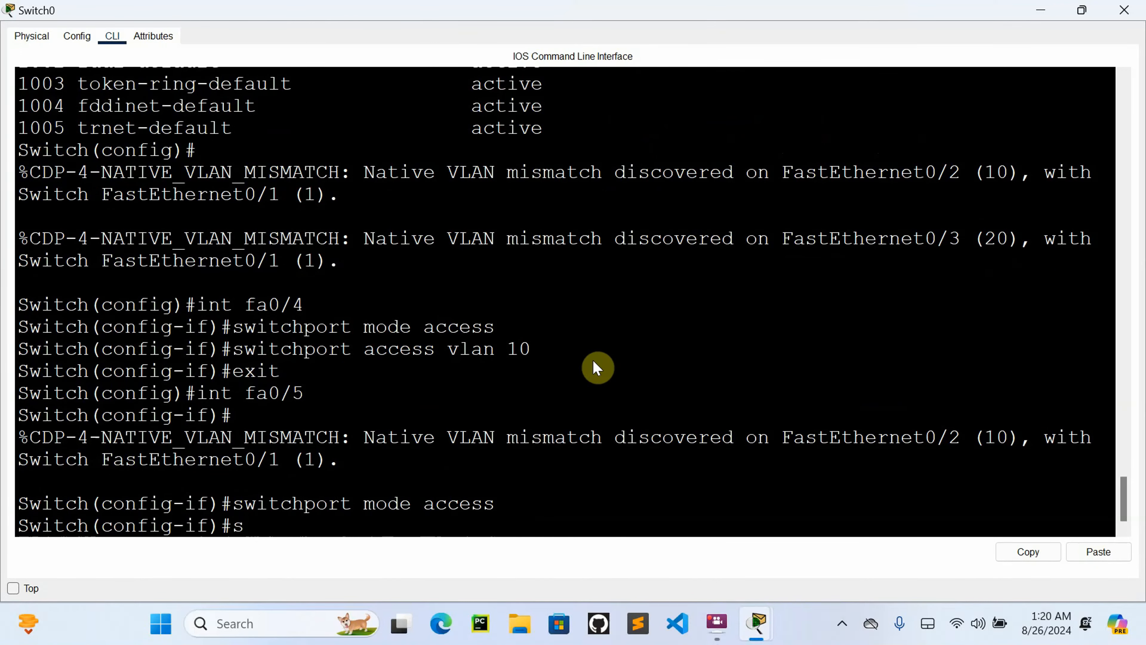
key("BackSpace")
type("swi")
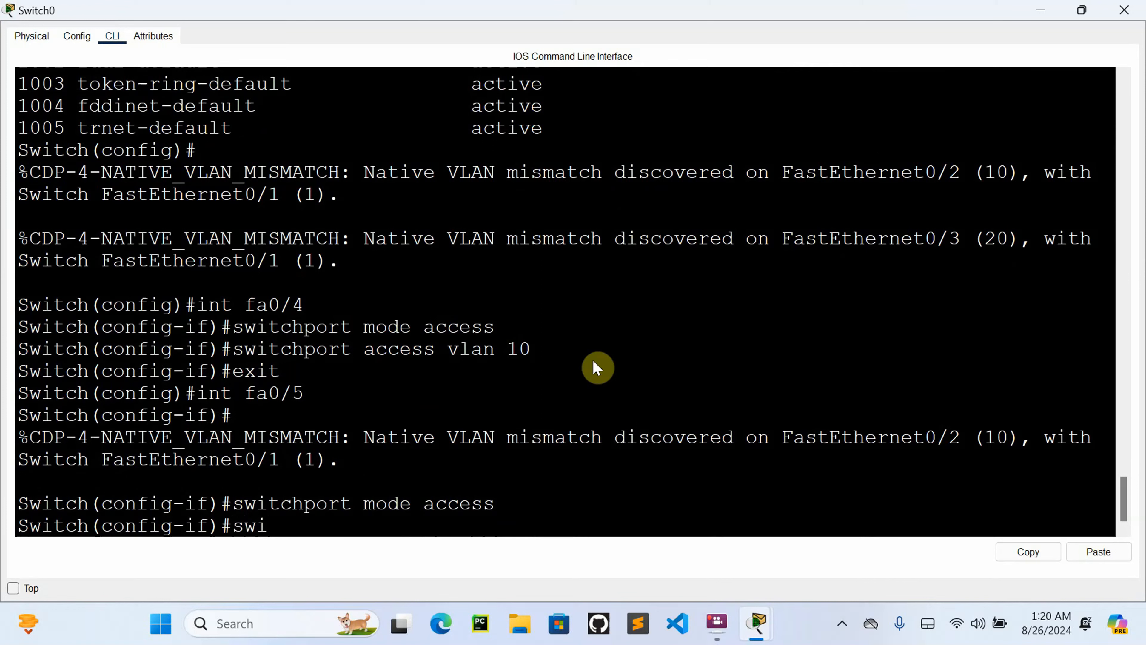
type("tchpor")
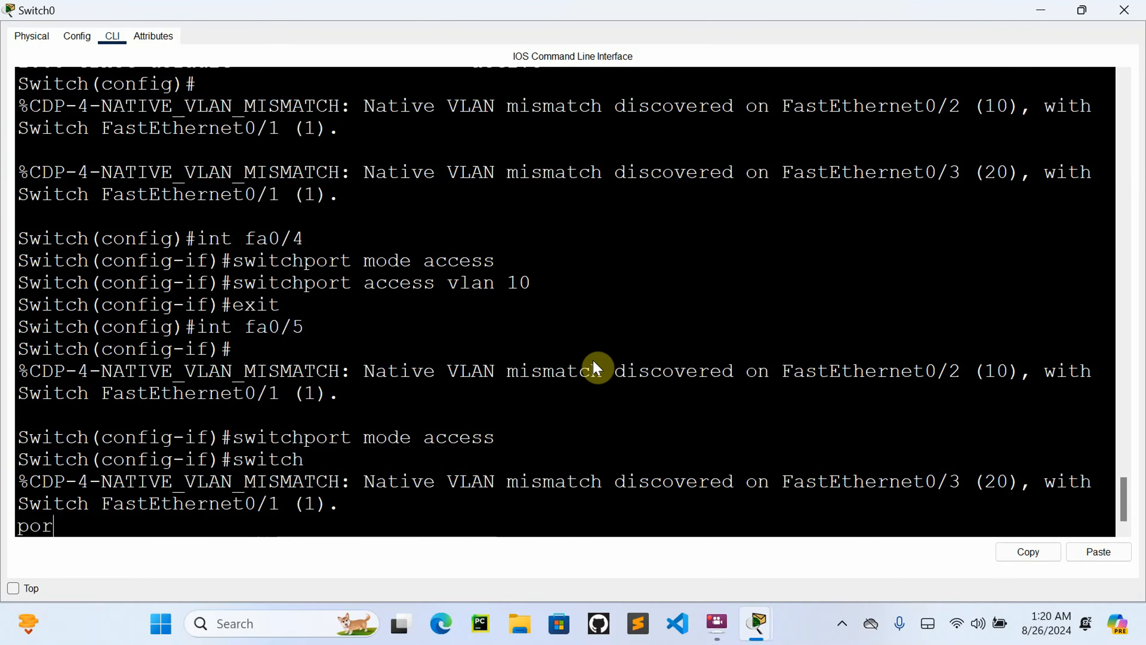
type("t access vlan 2")
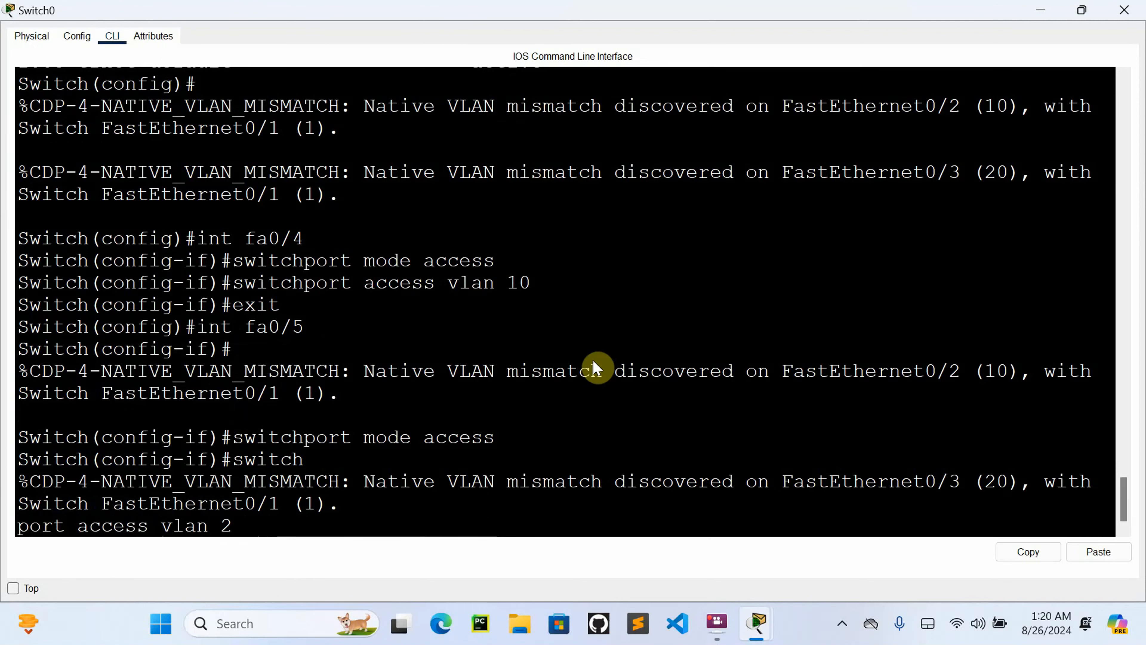
type("0")
key("Return")
type("e")
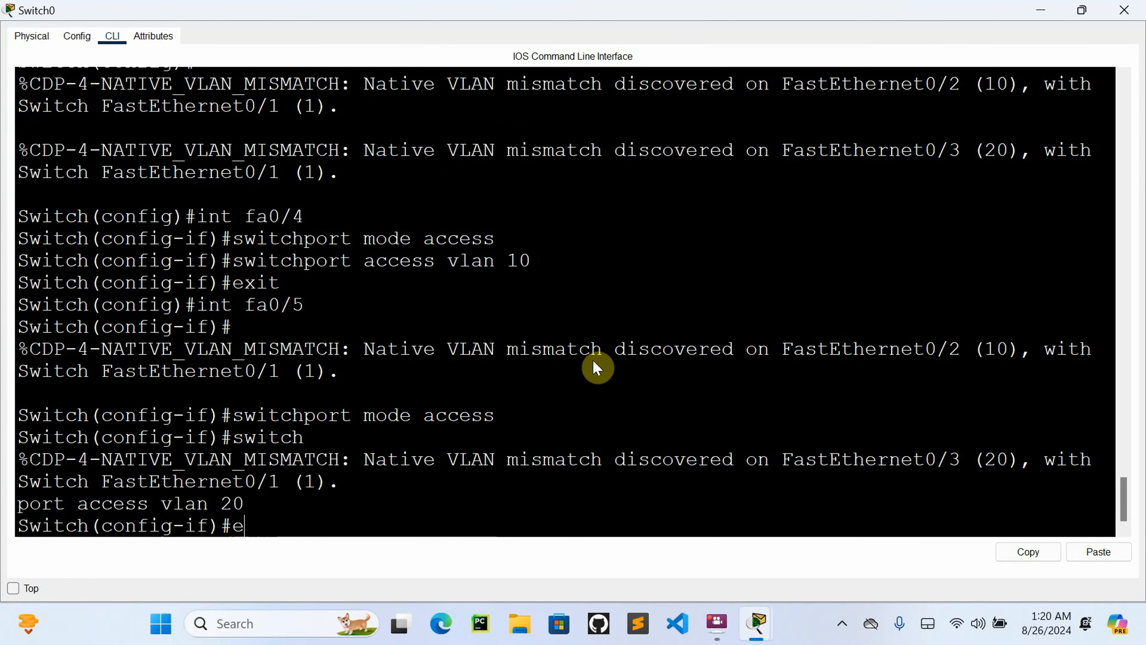
type("xit")
key("Return")
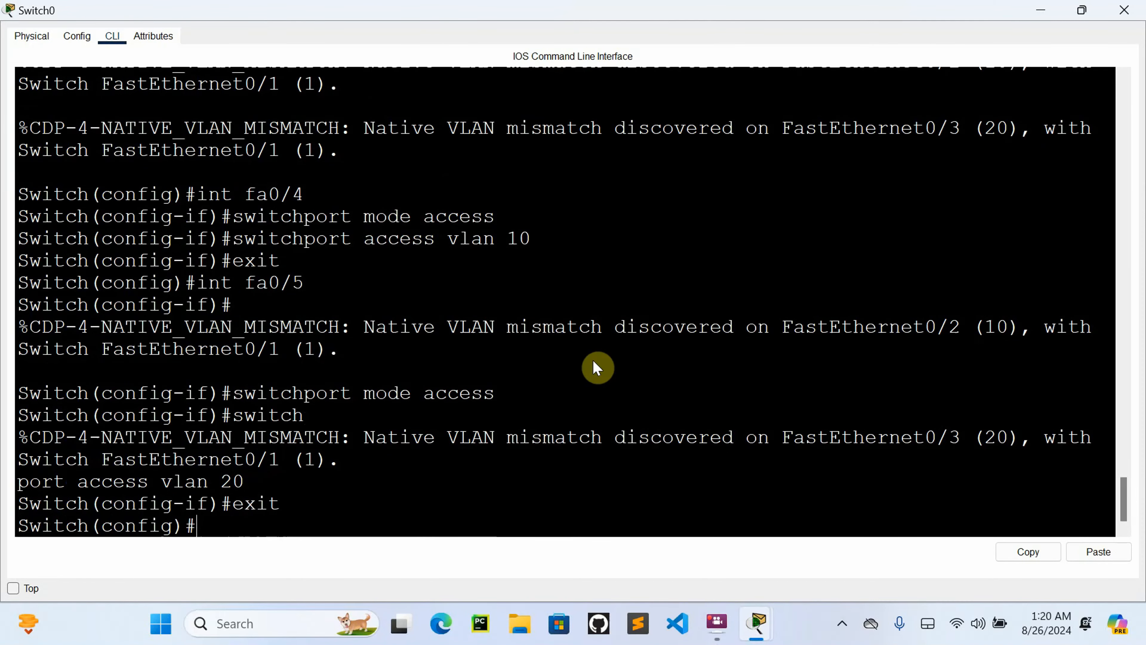
Step: Run do show vlan brief to review the VLAN assignments of ports fa0/4 and fa0/5
type("do sghow vla")
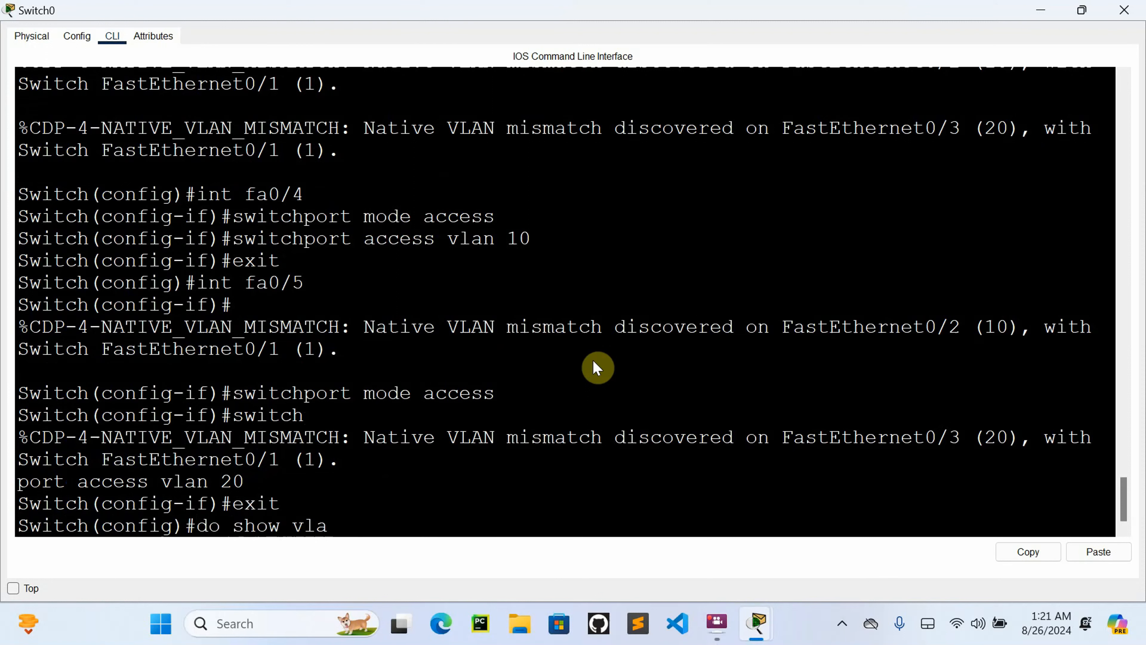
type("n br")
key("Tab")
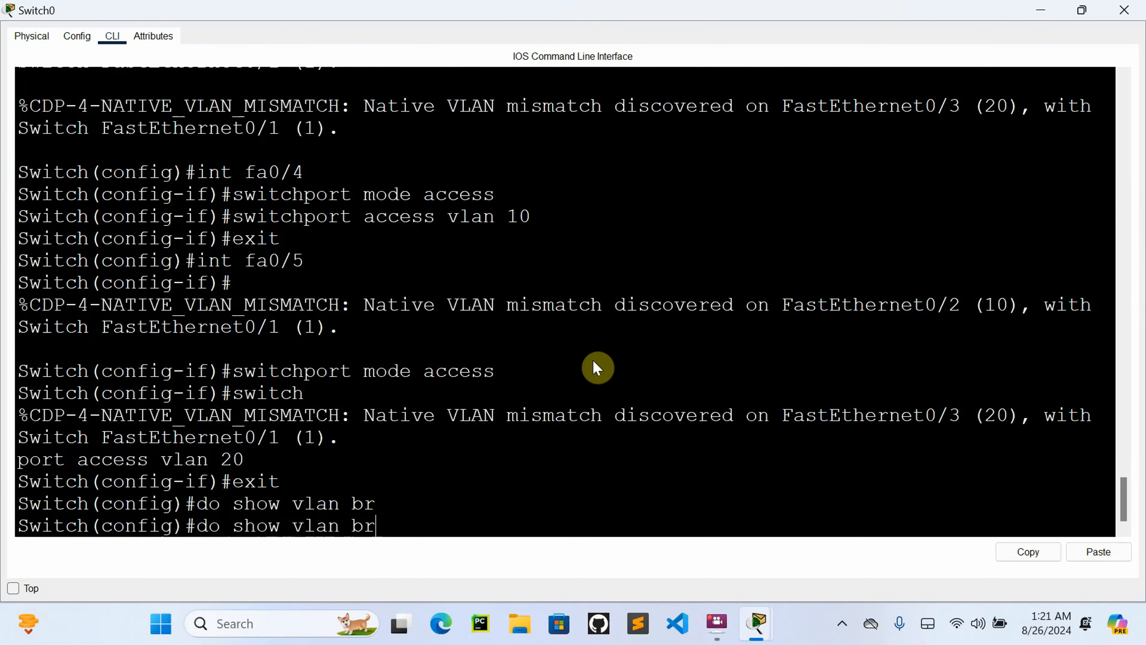
type("ief")
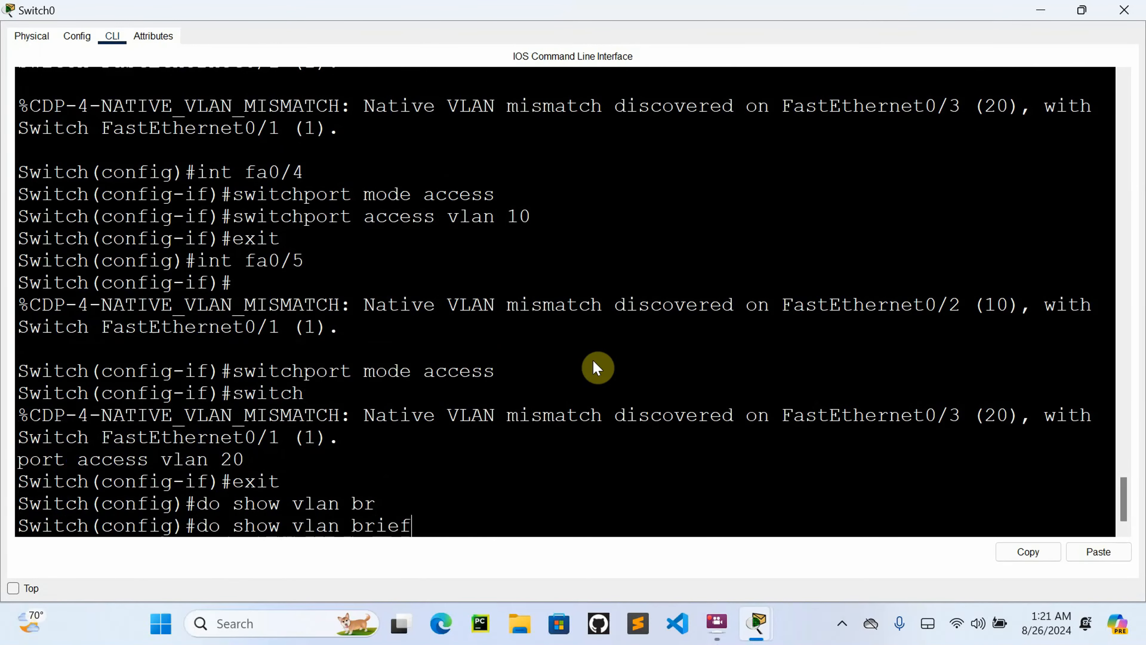
key("Return")
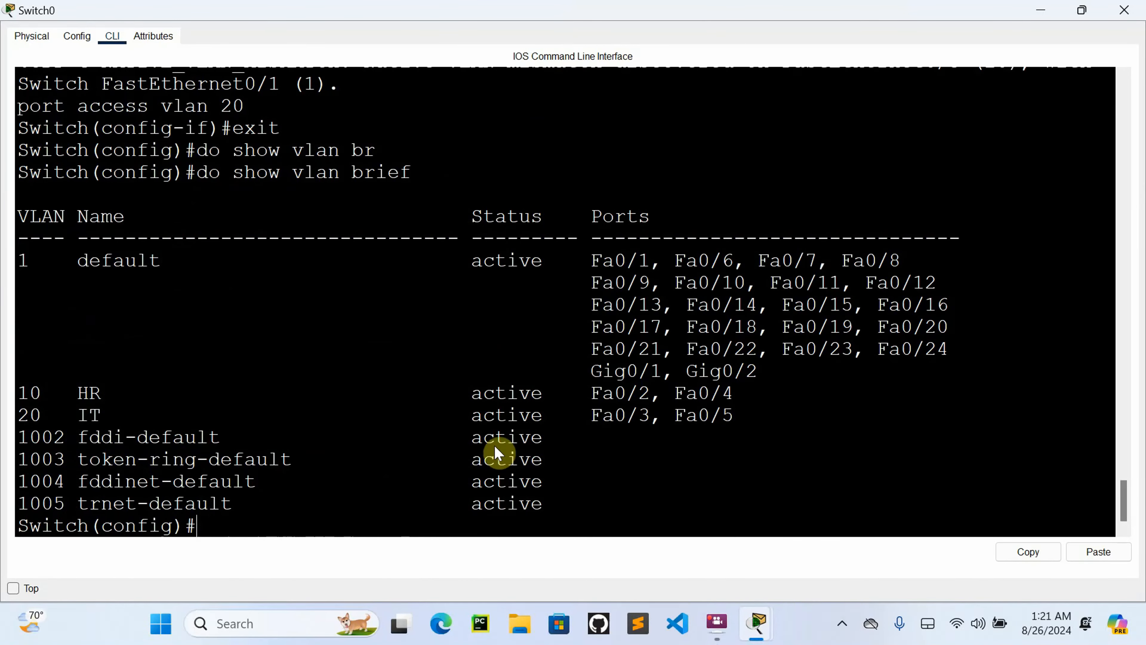
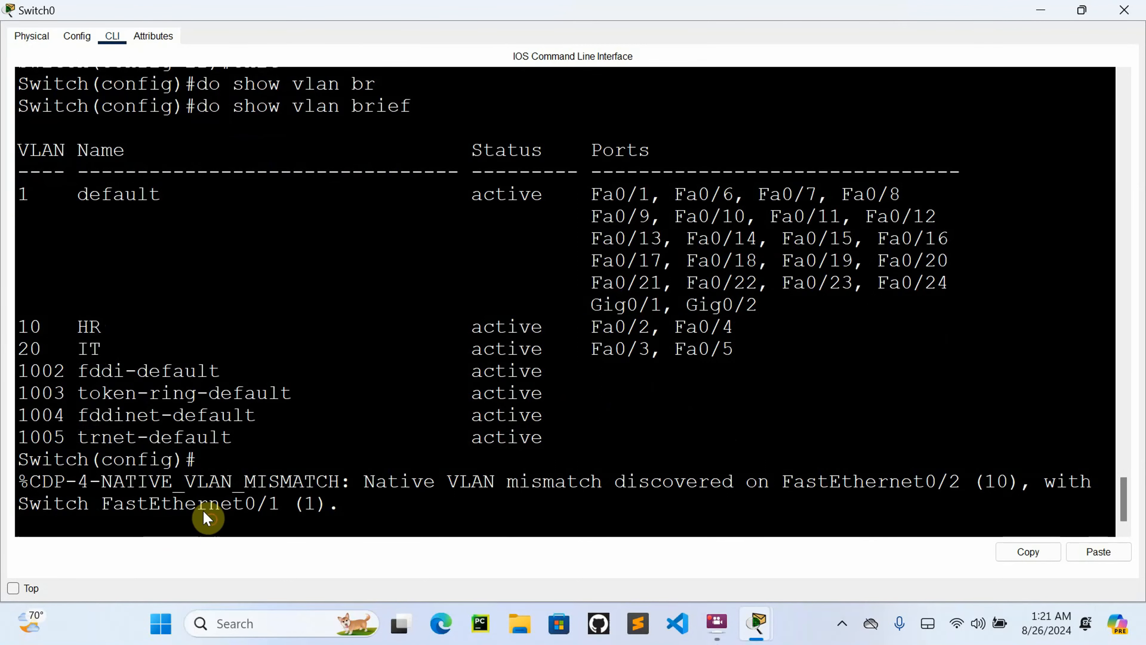
Step: Exit global configuration mode and save Switch0's configuration with wr, closing the switch window when done
key("Return")
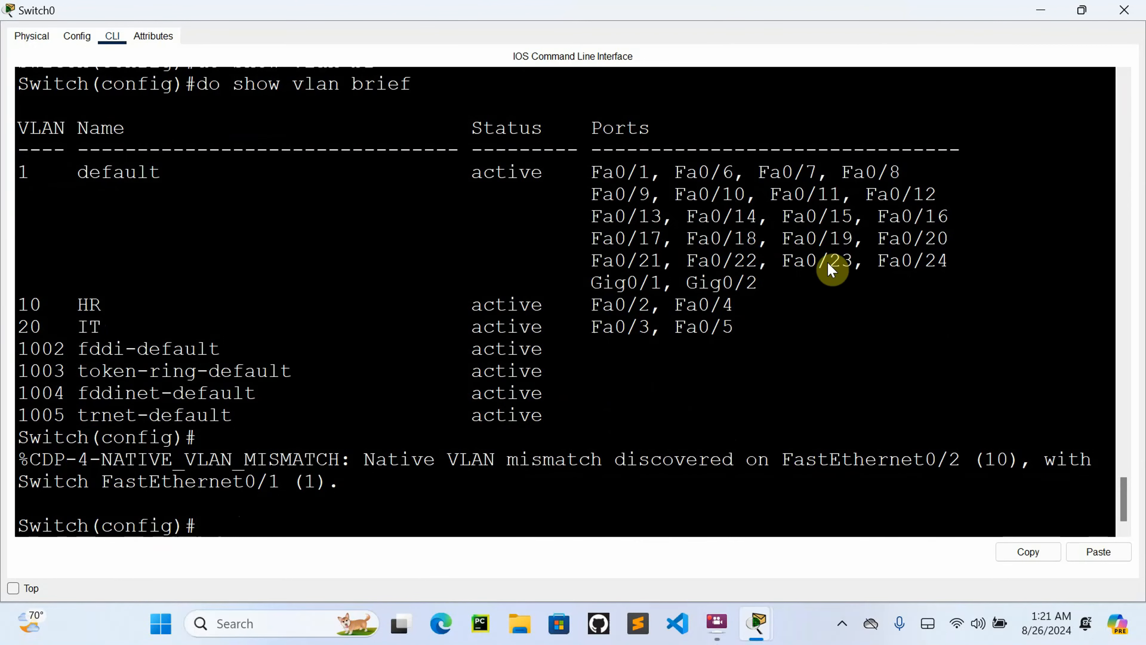
type("exit")
key("Return")
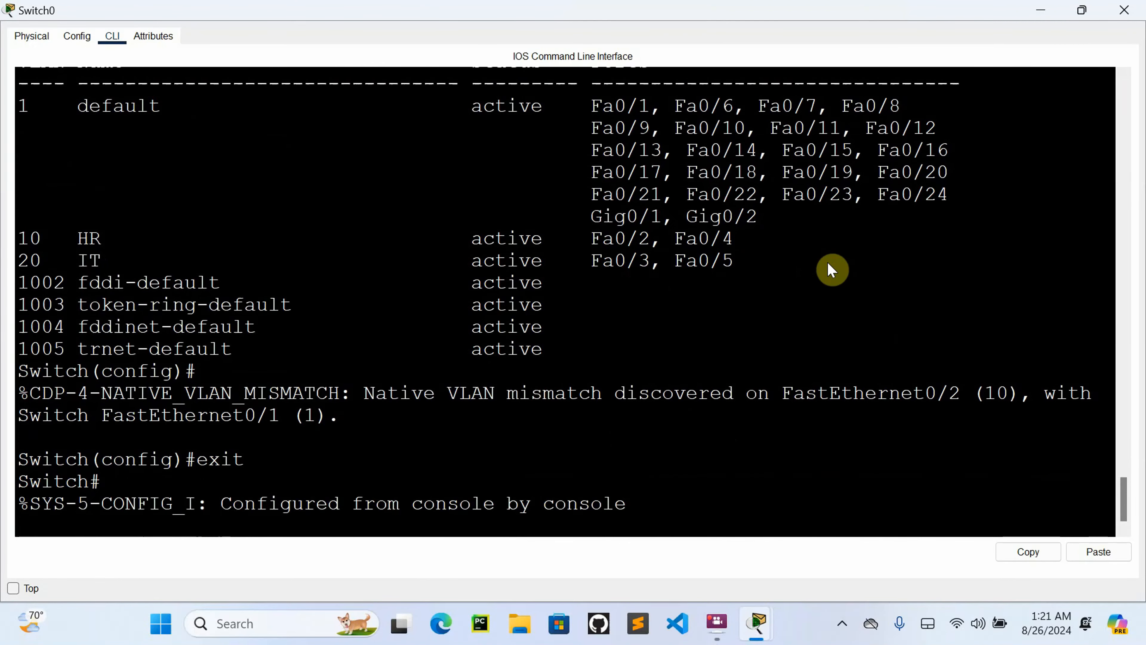
type("wr")
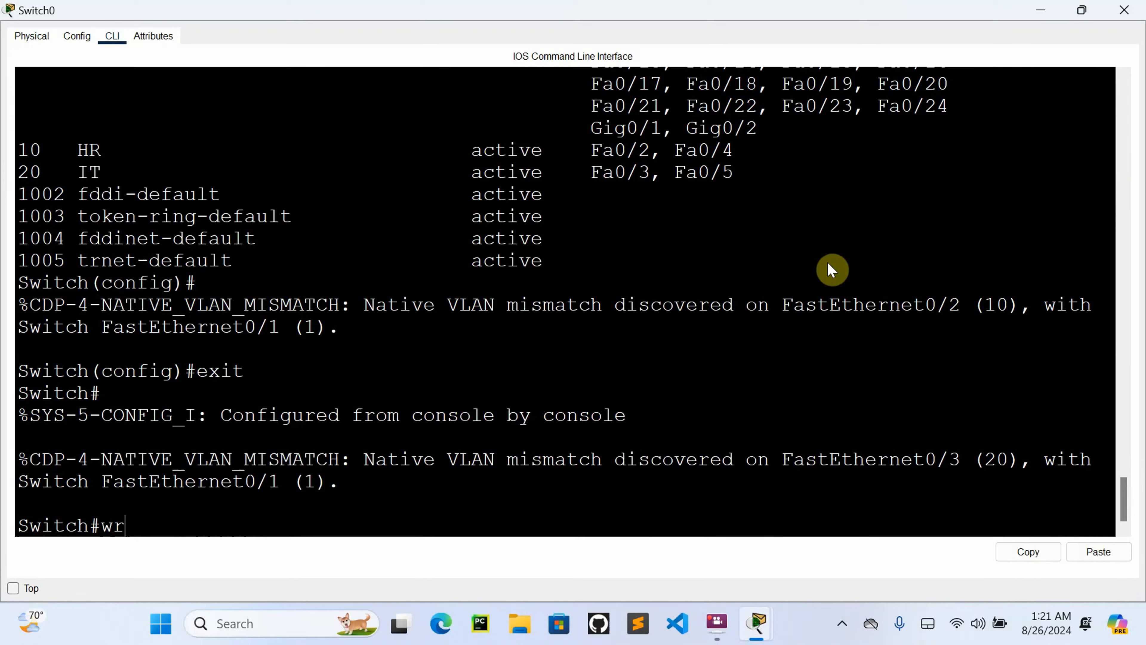
key("Return")
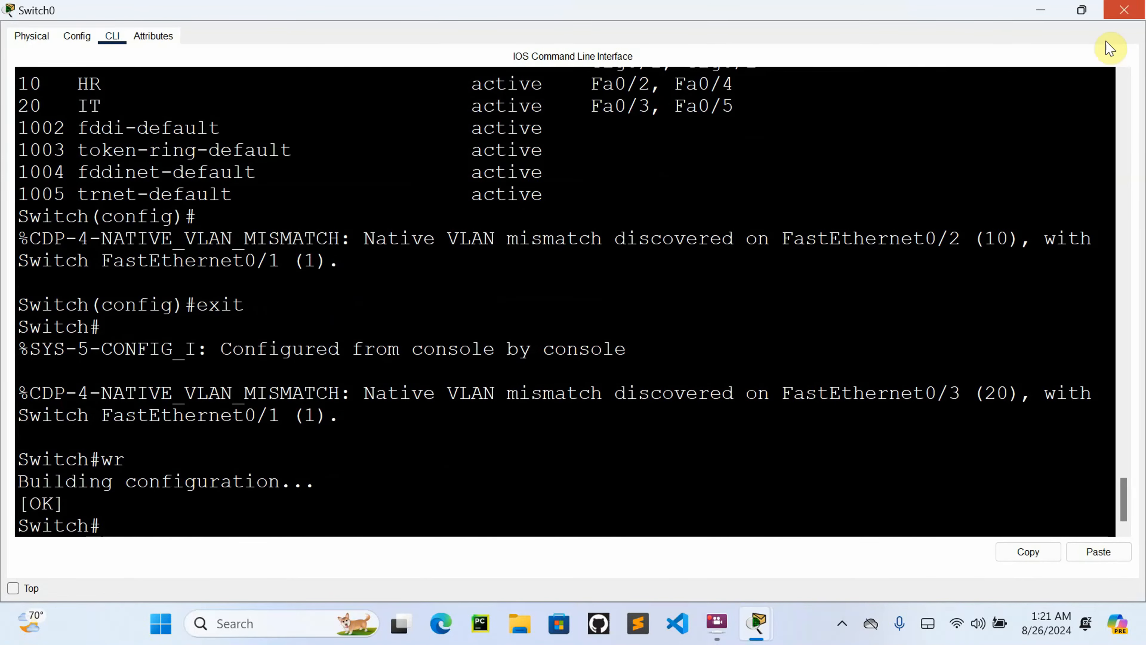
left_click(1124, 10)
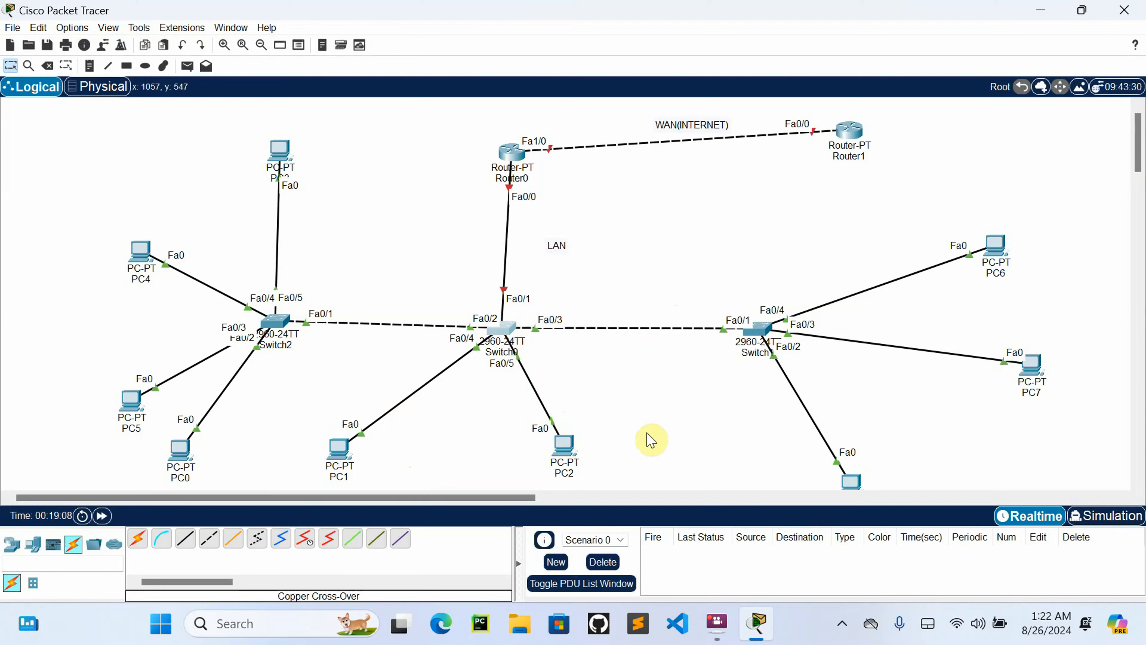
Step: Set PC6's static IPv4 address to 192.168.20.10 in its IP configuration and fill in the default subnet mask
left_click(1002, 250)
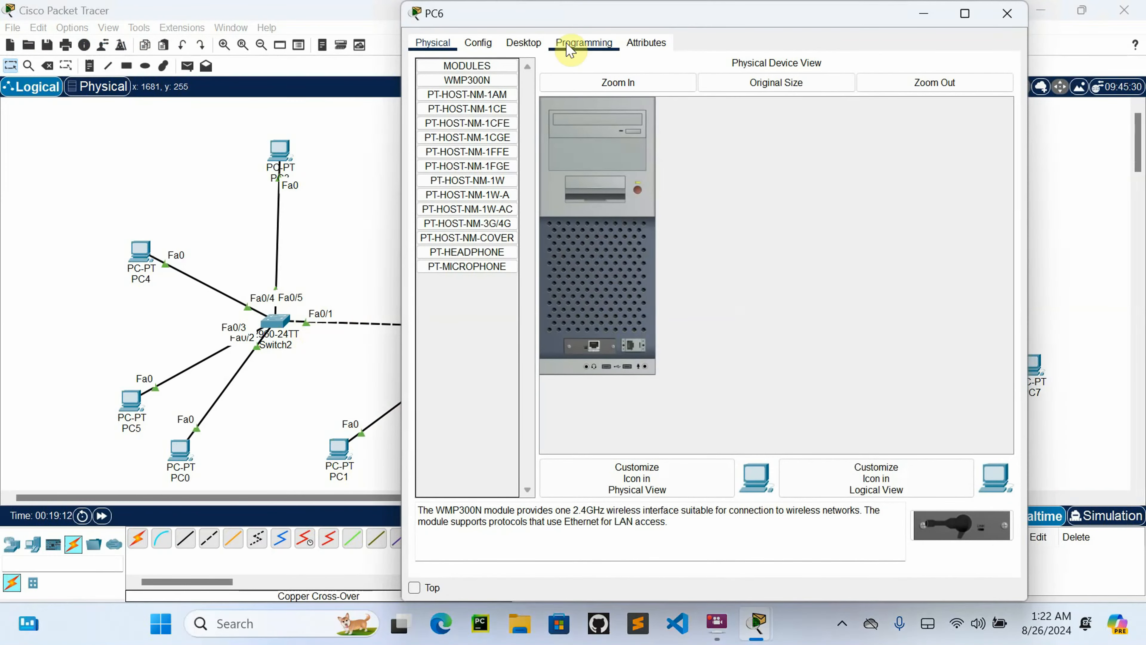
left_click(522, 42)
left_click(460, 108)
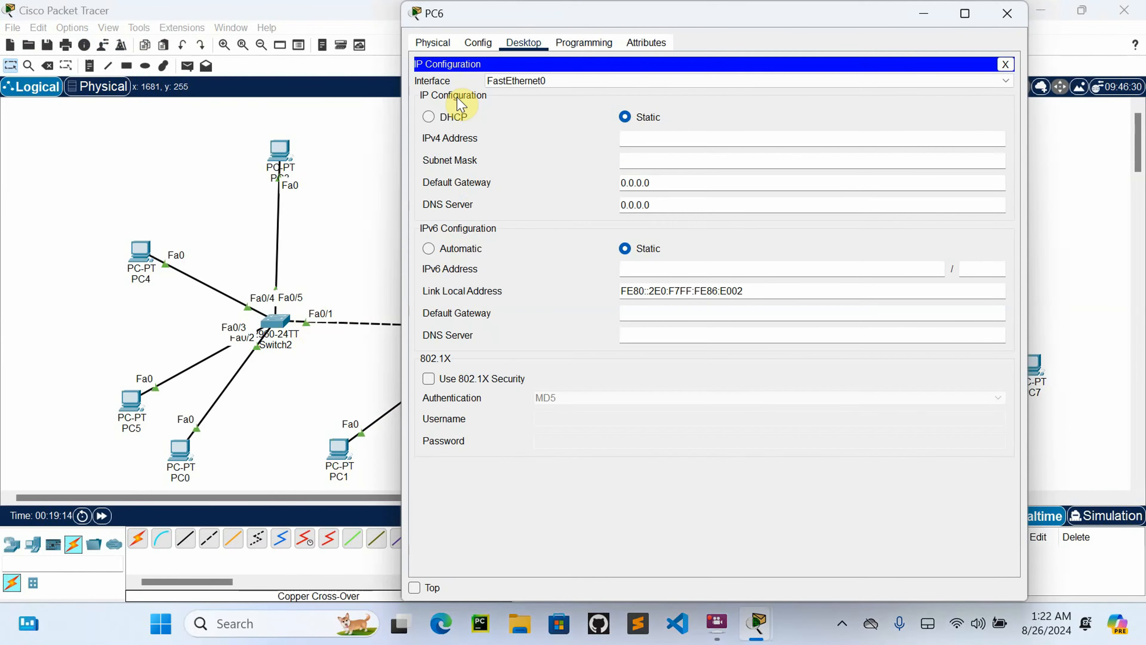
left_click(664, 136)
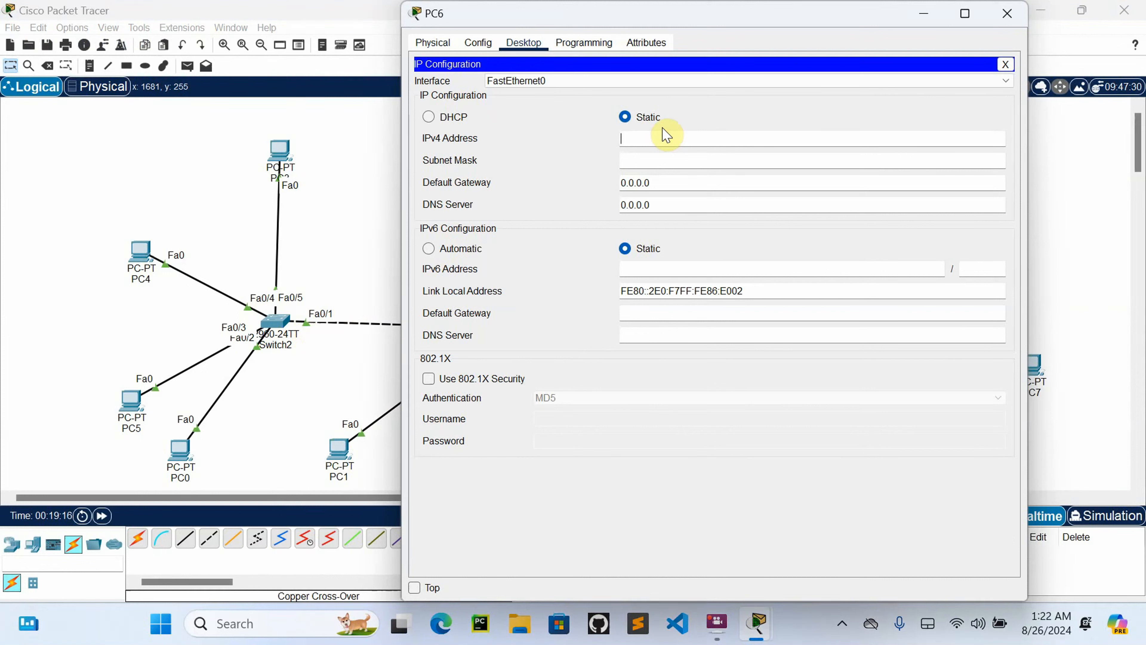
type("192.168.20.10")
left_click(670, 158)
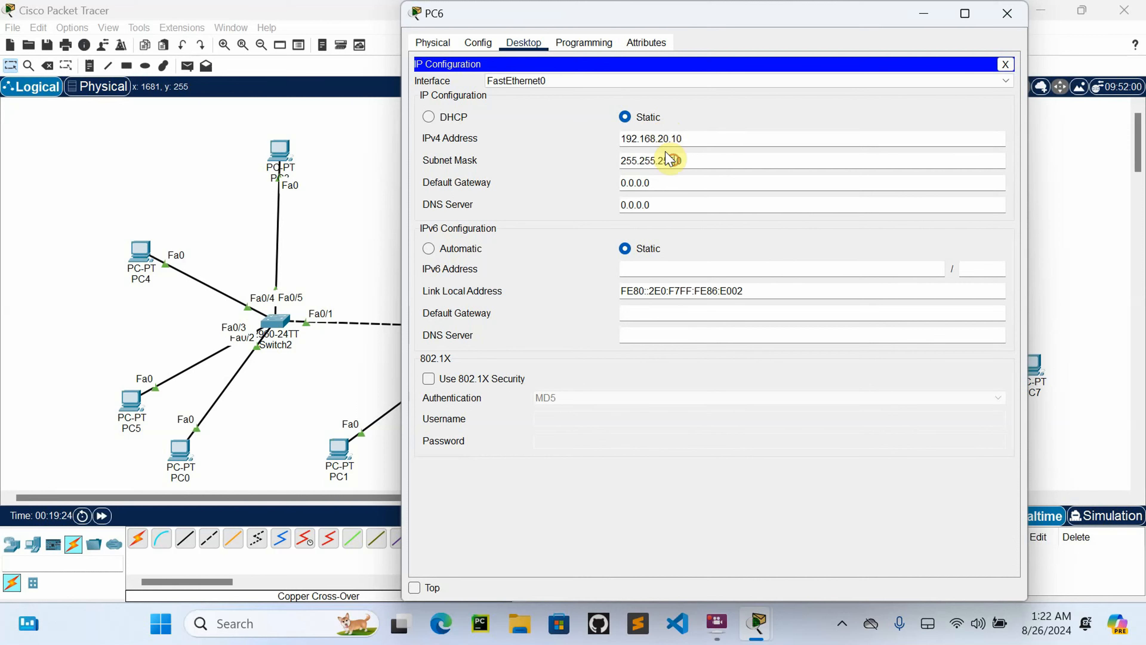
Step: Set PC2's static IPv4 address to 192.168.20.11 in its IP configuration and fill in the default subnet mask
left_click(1008, 9)
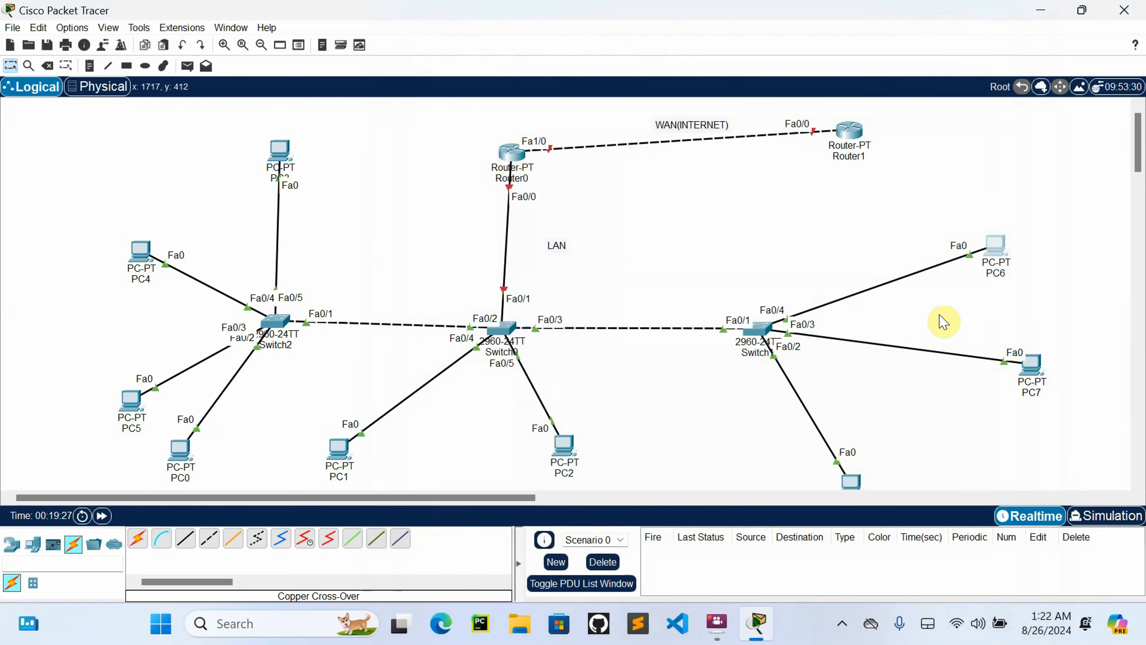
left_click(566, 449)
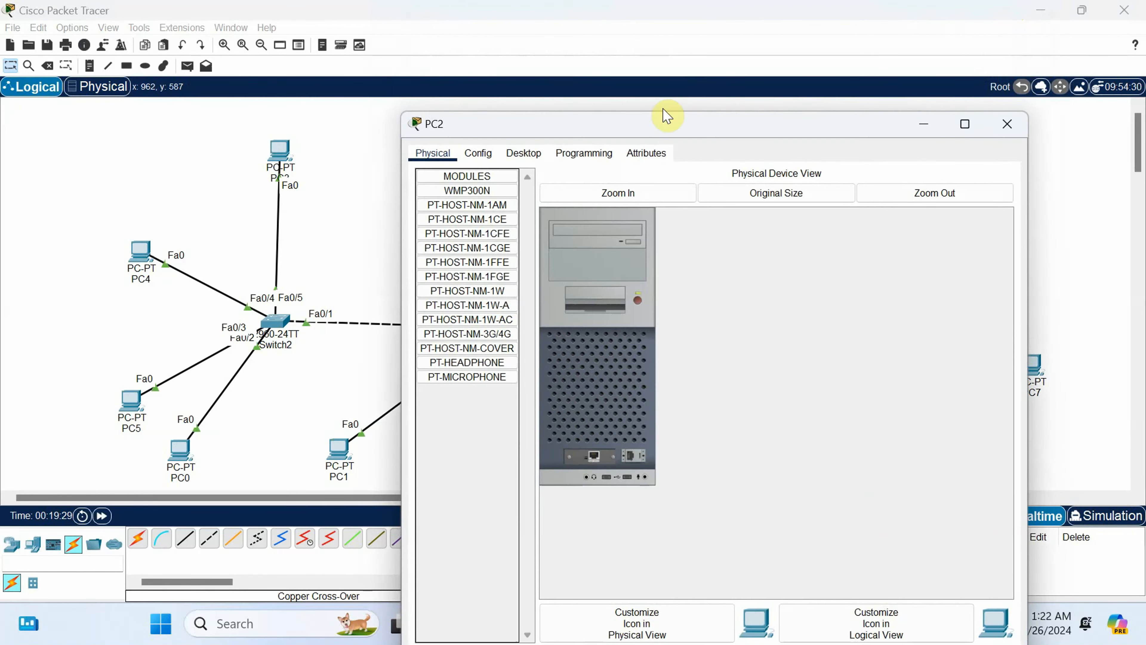
left_click(522, 154)
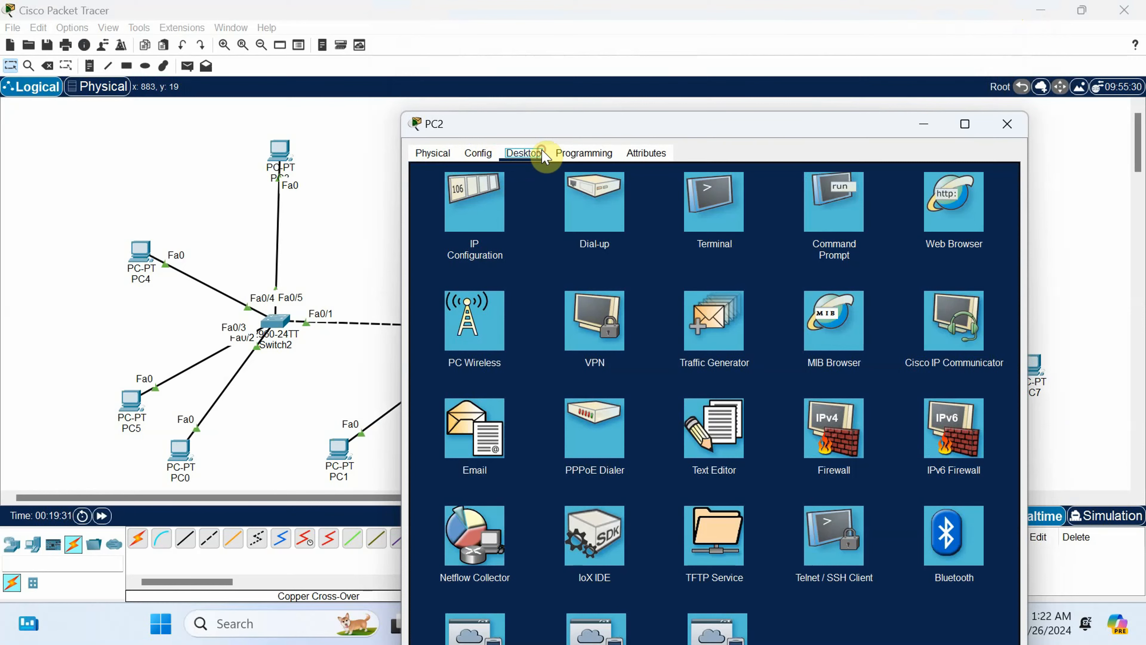
left_click(483, 203)
left_click(658, 248)
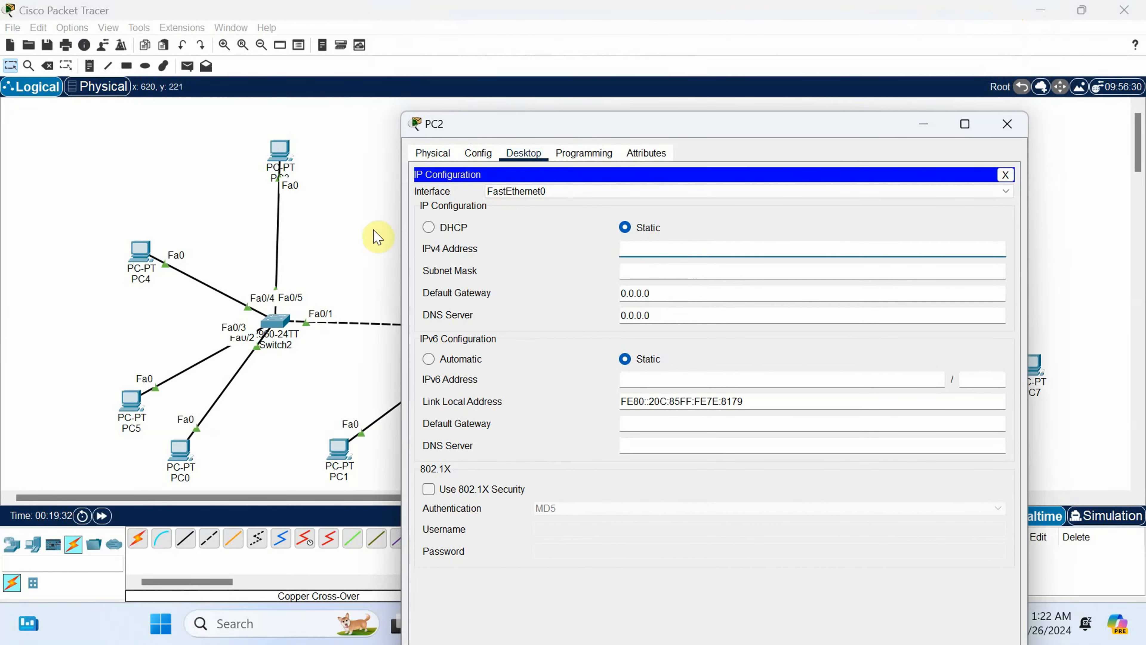
left_click(642, 247)
type("1")
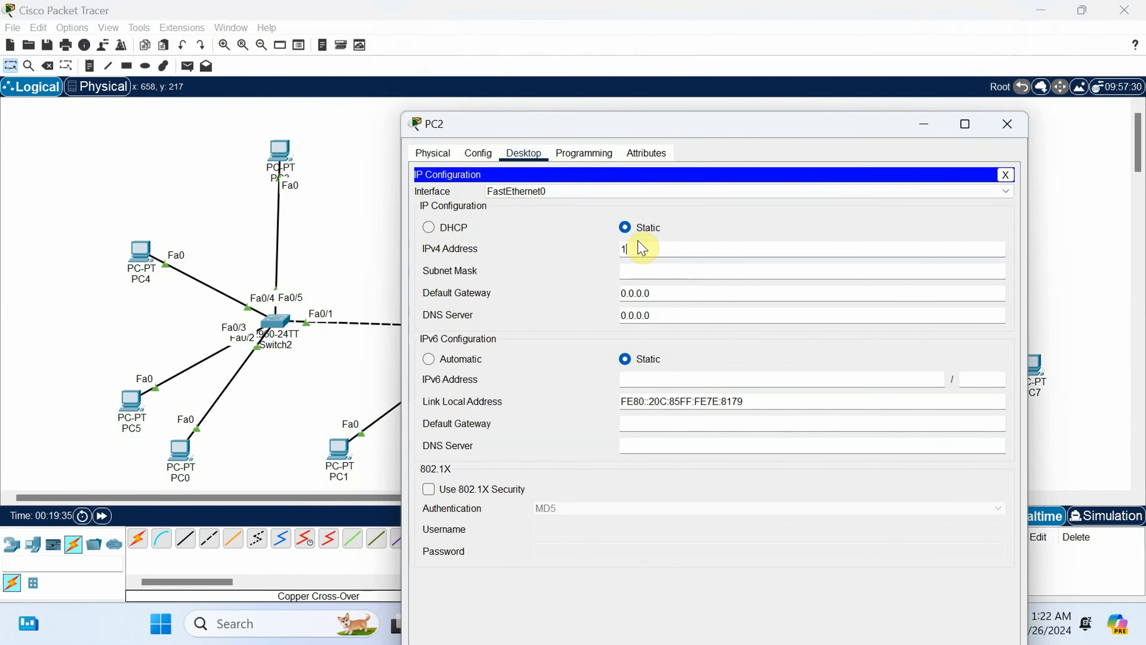
type("92.168.20.11")
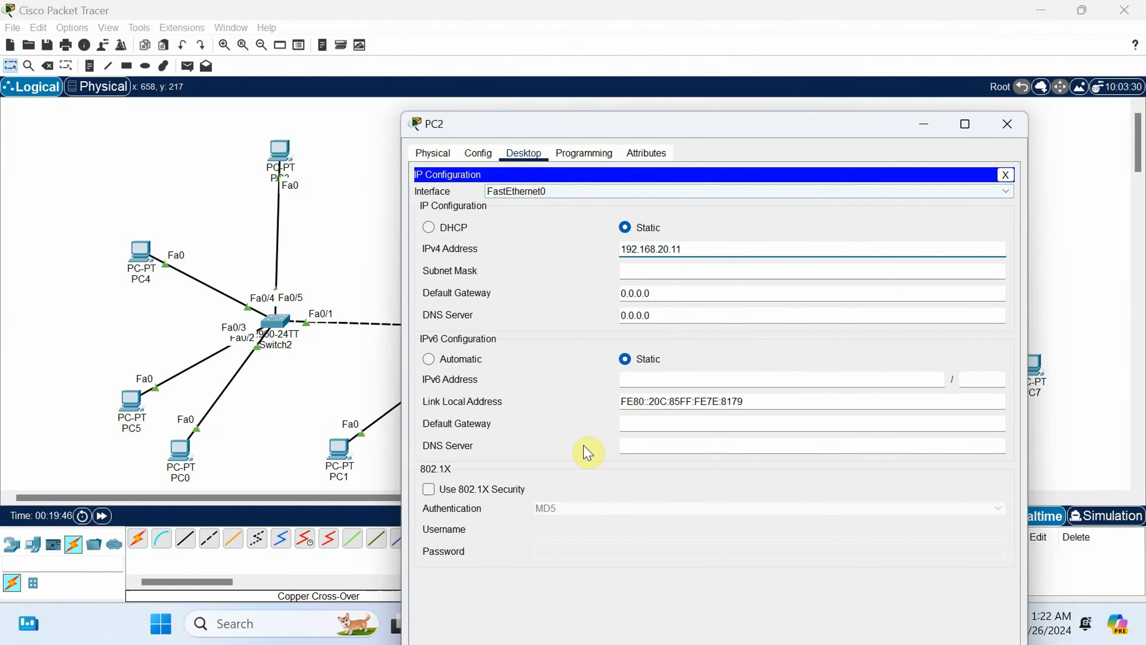
left_click(736, 264)
left_click(1007, 123)
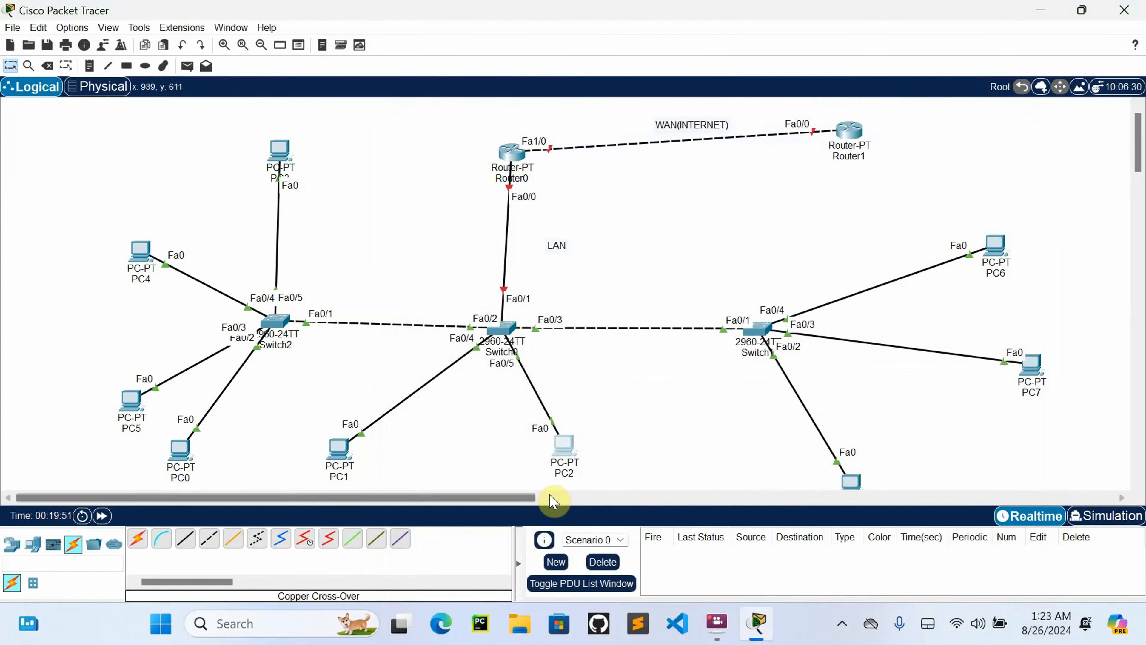
Step: Ping 192.168.20.11 from PC6's command prompt to test connectivity within VLAN 20, closing the PC6 window when done
left_click(993, 253)
left_click(704, 90)
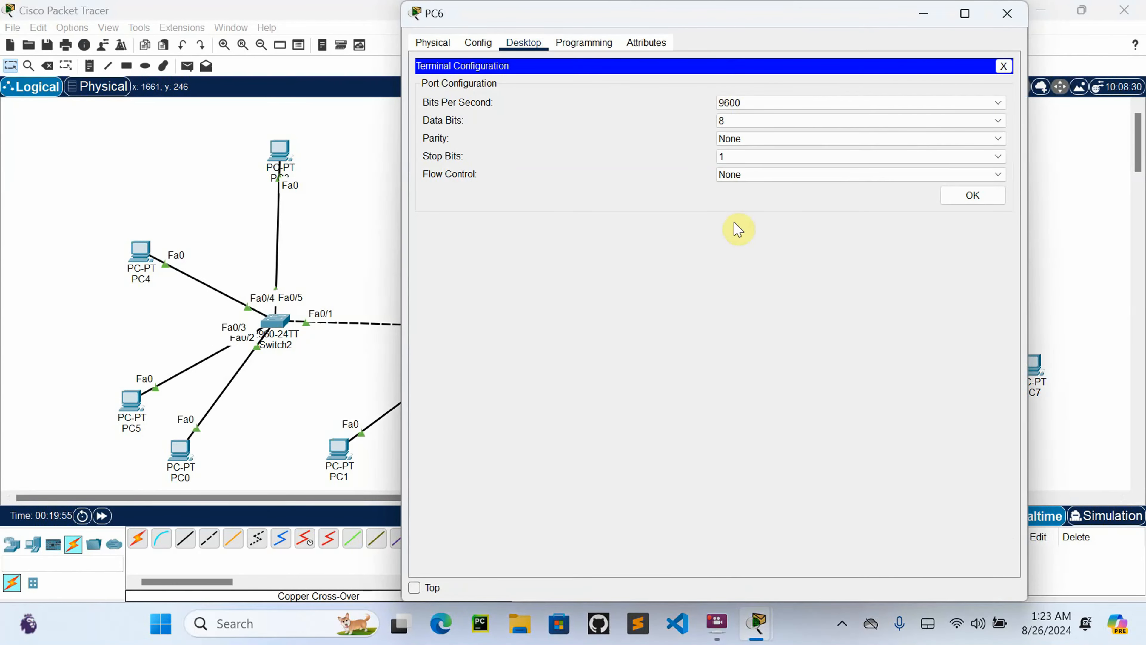
left_click(1003, 66)
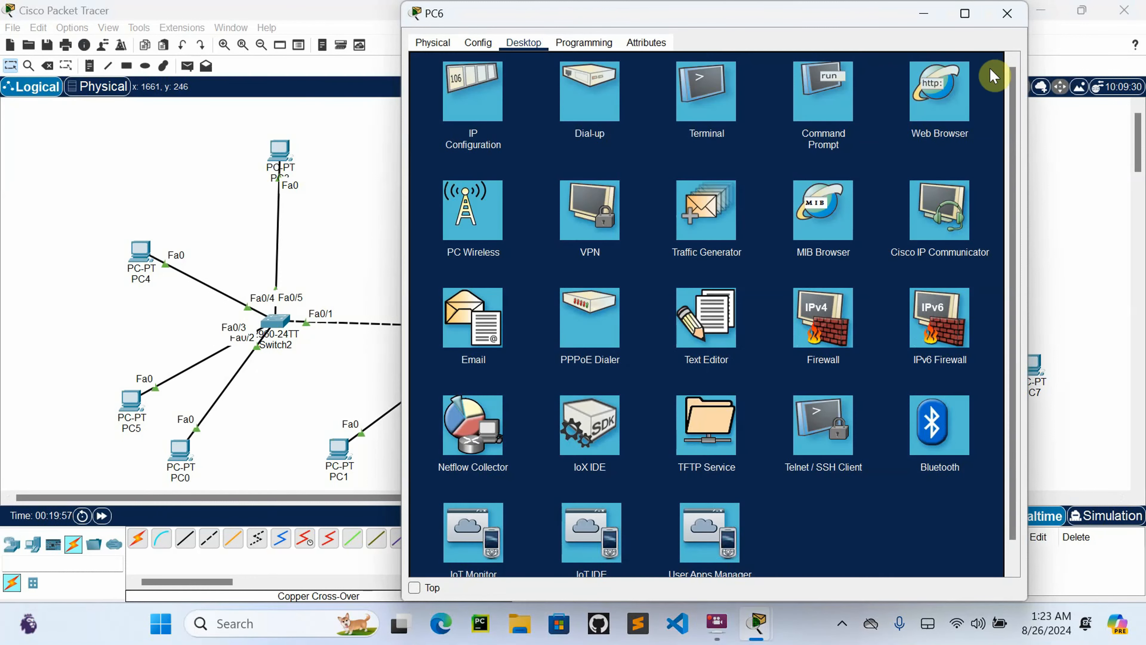
left_click(824, 119)
type("p")
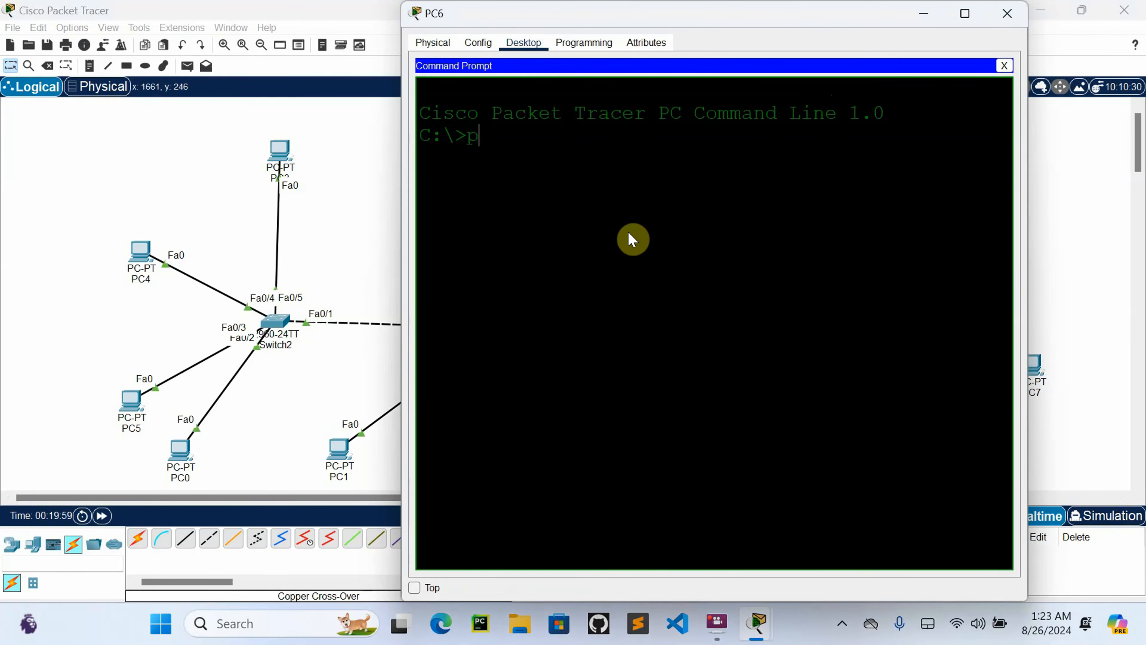
type("ing 1")
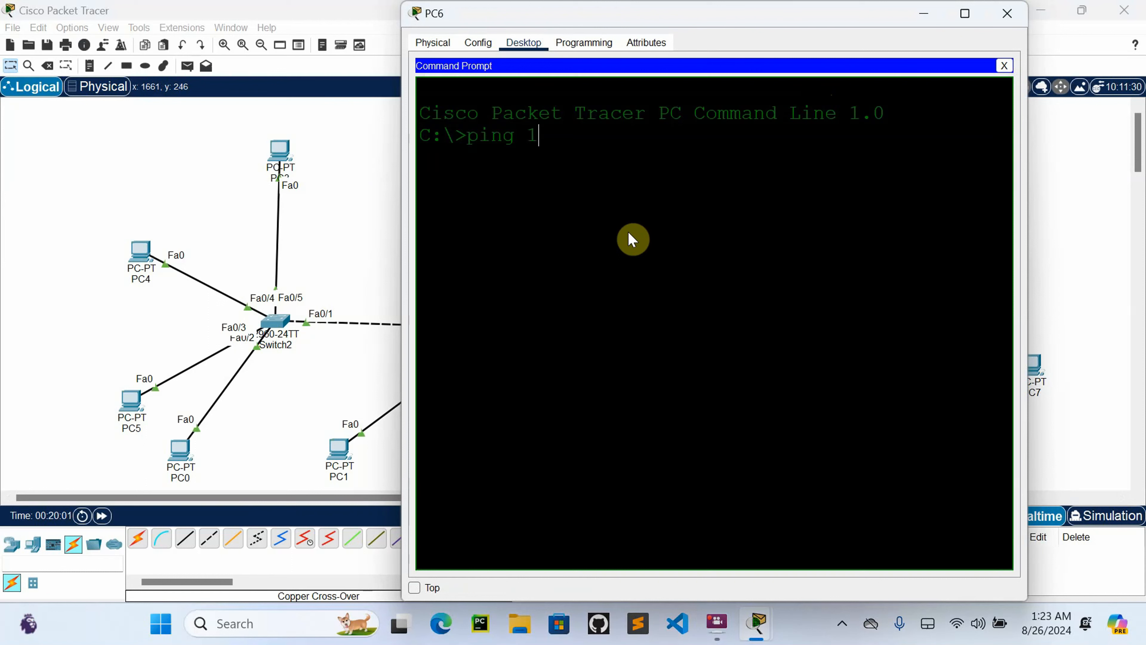
type("92.")
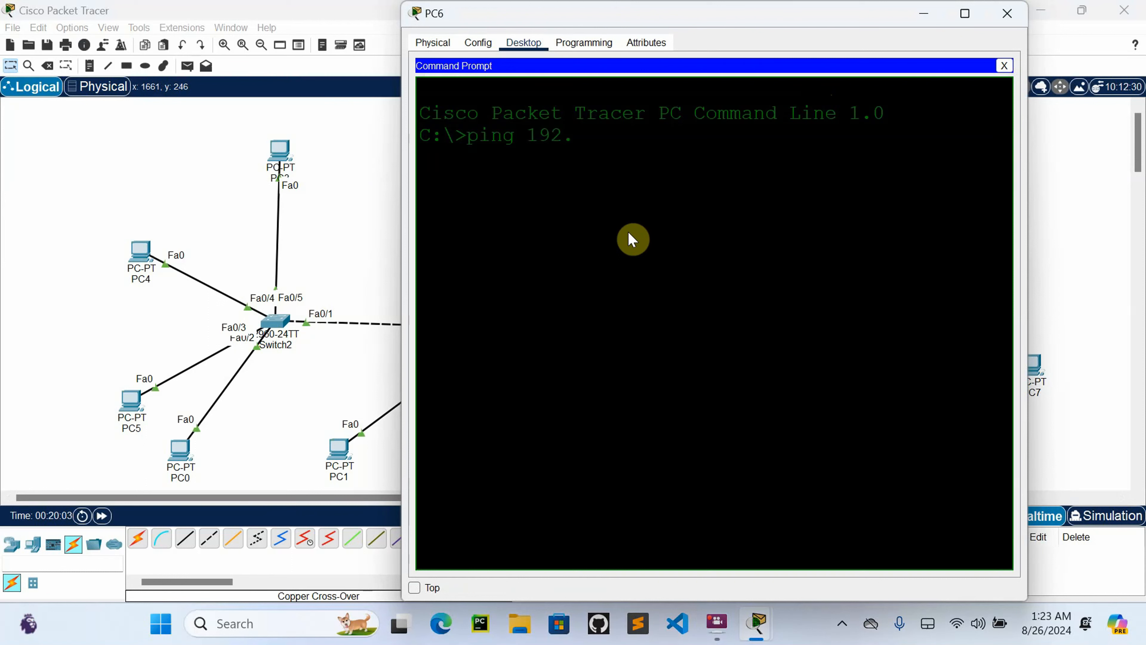
type("168.20.11")
key("Return")
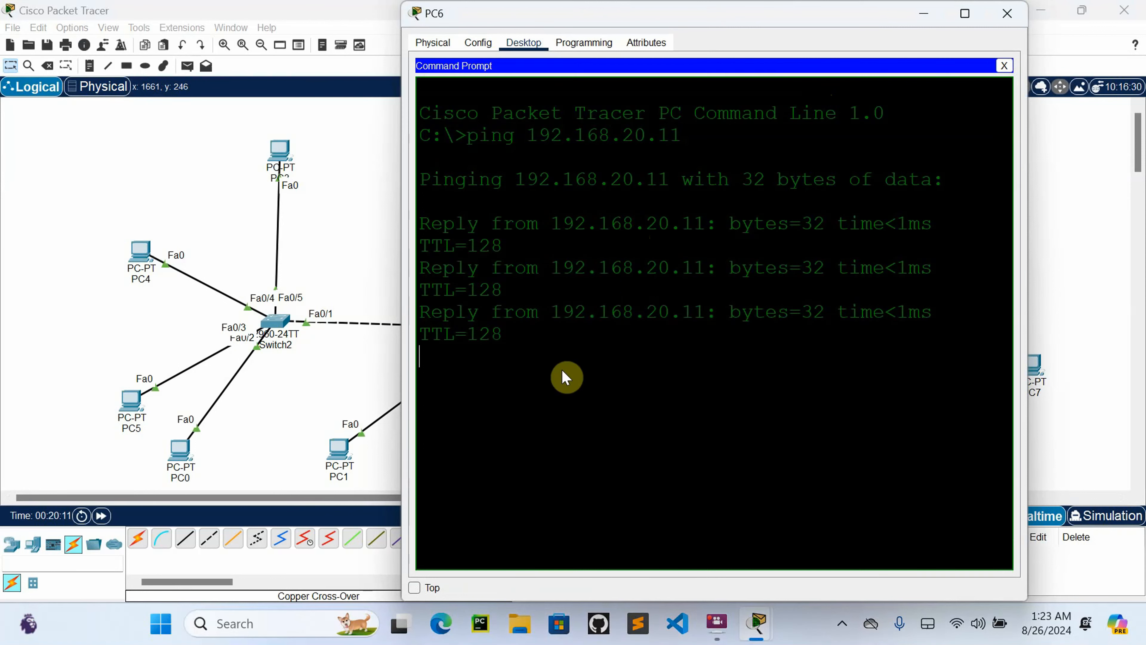
left_click(1005, 19)
left_click(562, 449)
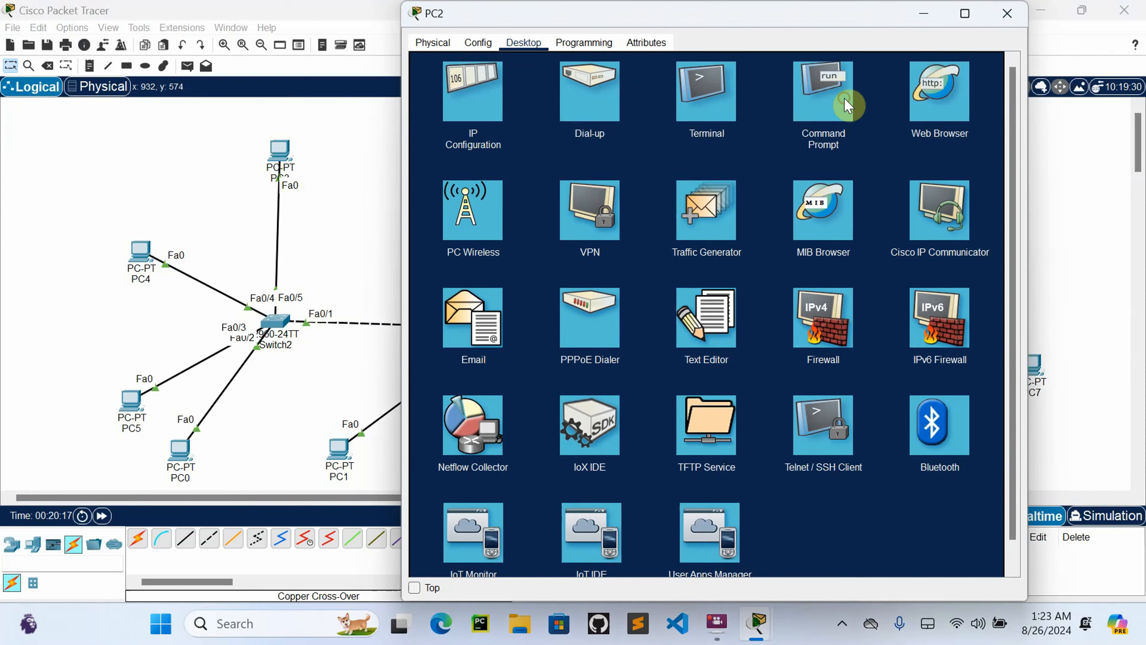
left_click(819, 113)
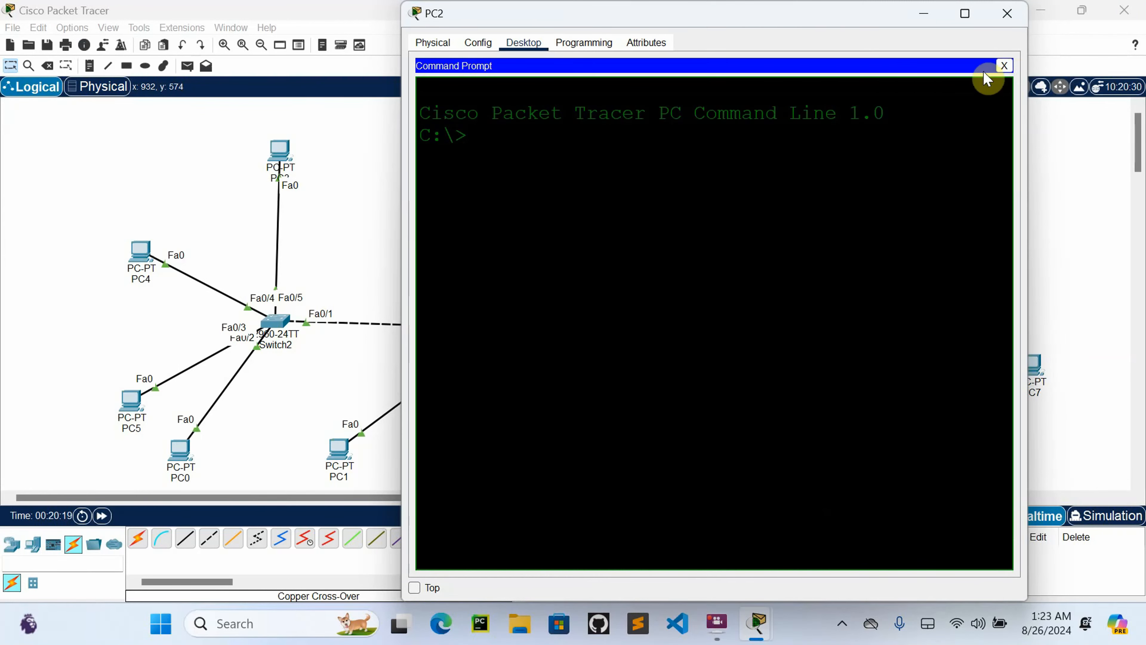
left_click(1002, 18)
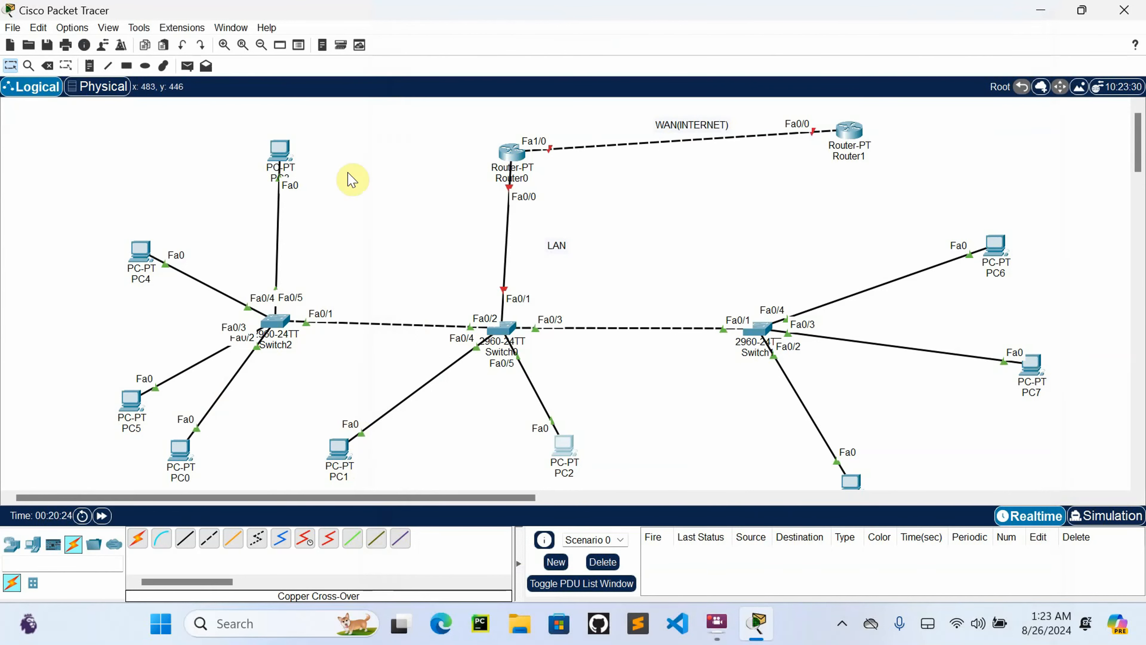
Step: Set PC1's static IPv4 address to 192.168.10.10 in its IP configuration and fill in the default subnet mask
left_click(339, 448)
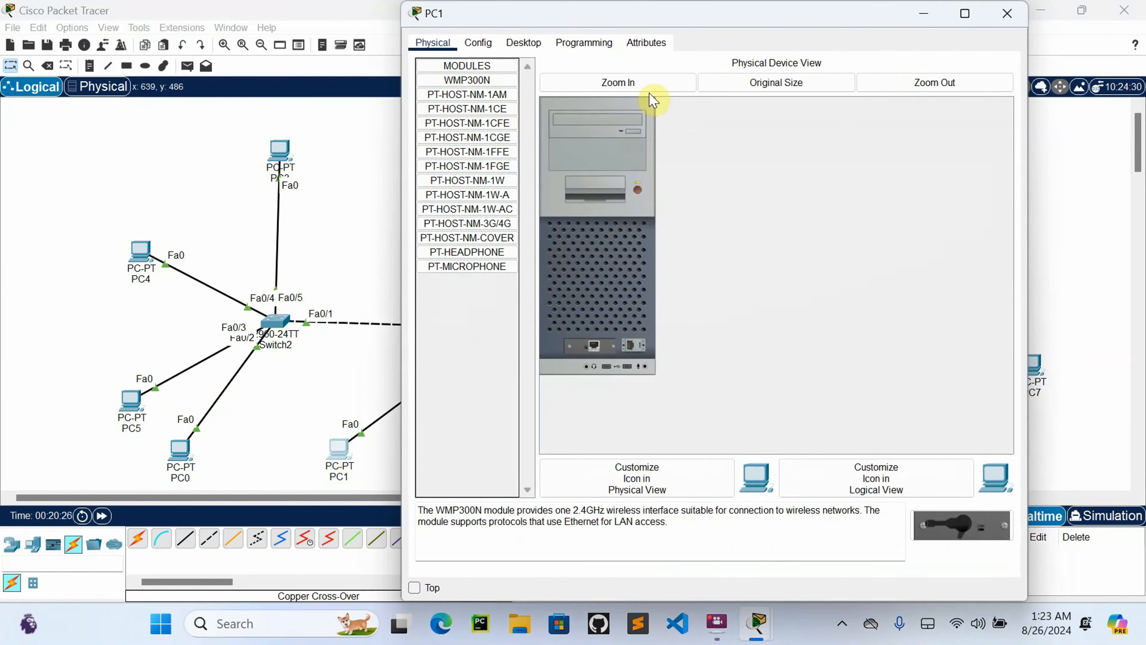
left_click(524, 43)
left_click(494, 109)
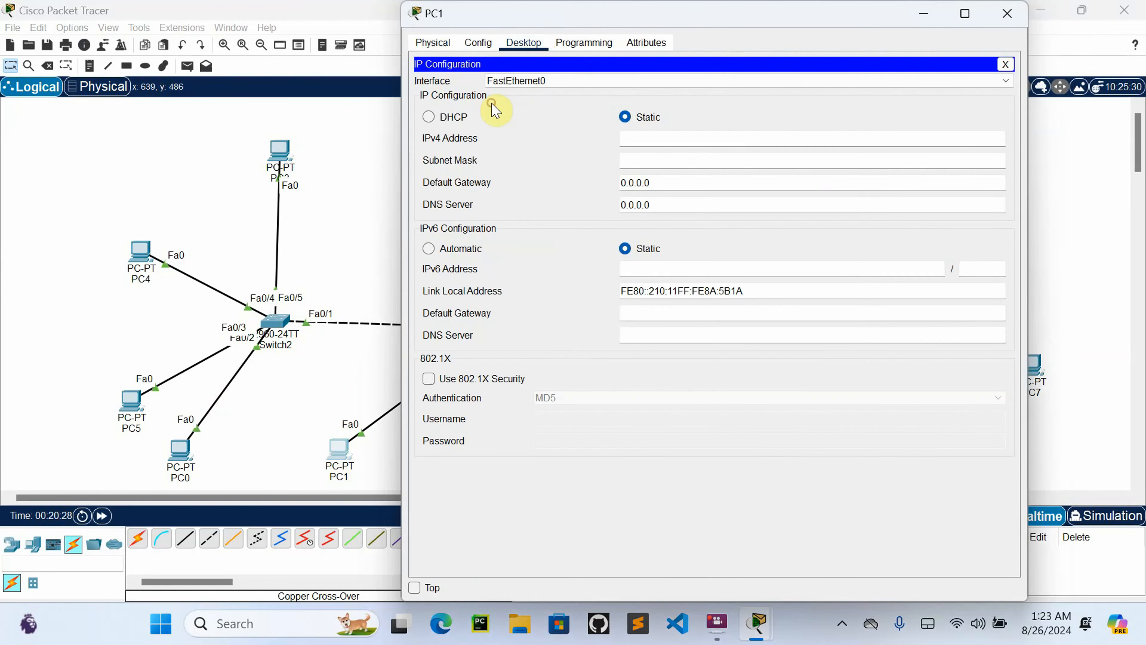
left_click(632, 135)
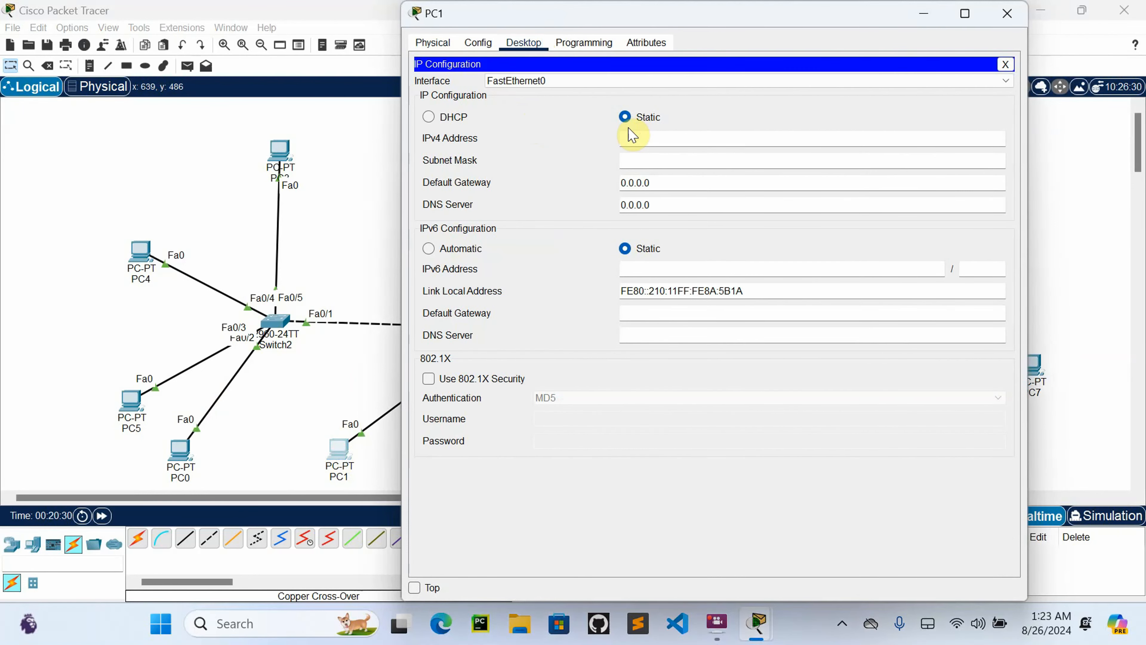
type("192.168.10.10")
left_click(646, 159)
left_click(1007, 13)
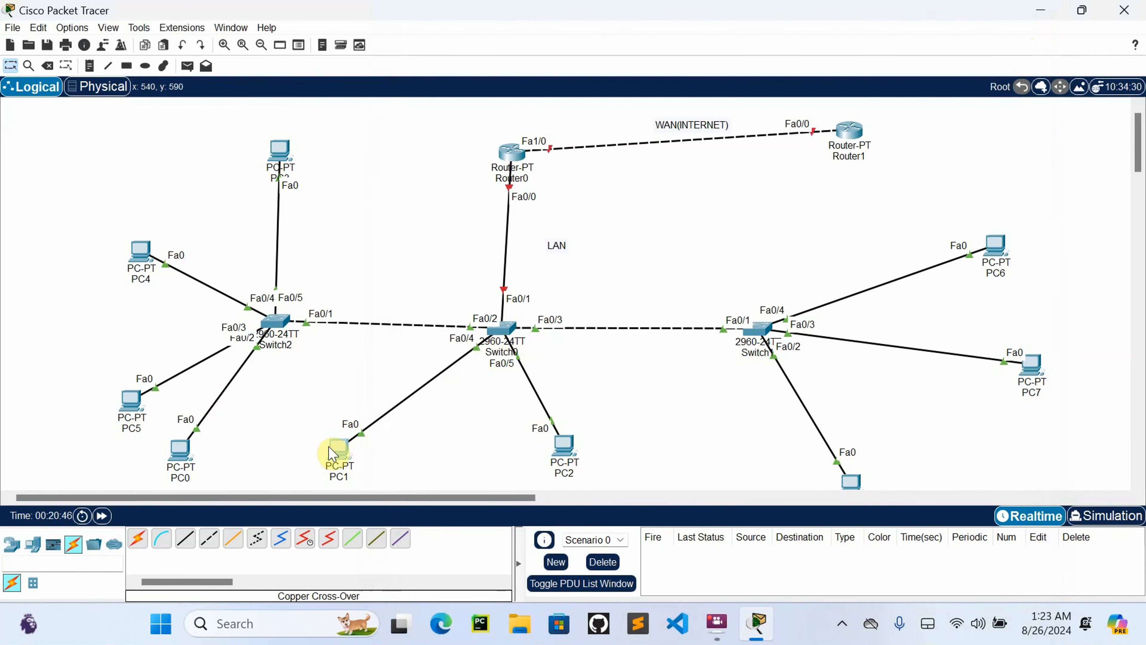
Step: Set PC3's static IPv4 address to 192.168.10.11 with subnet mask 255.255.255.0 in its IP configuration
left_click(284, 154)
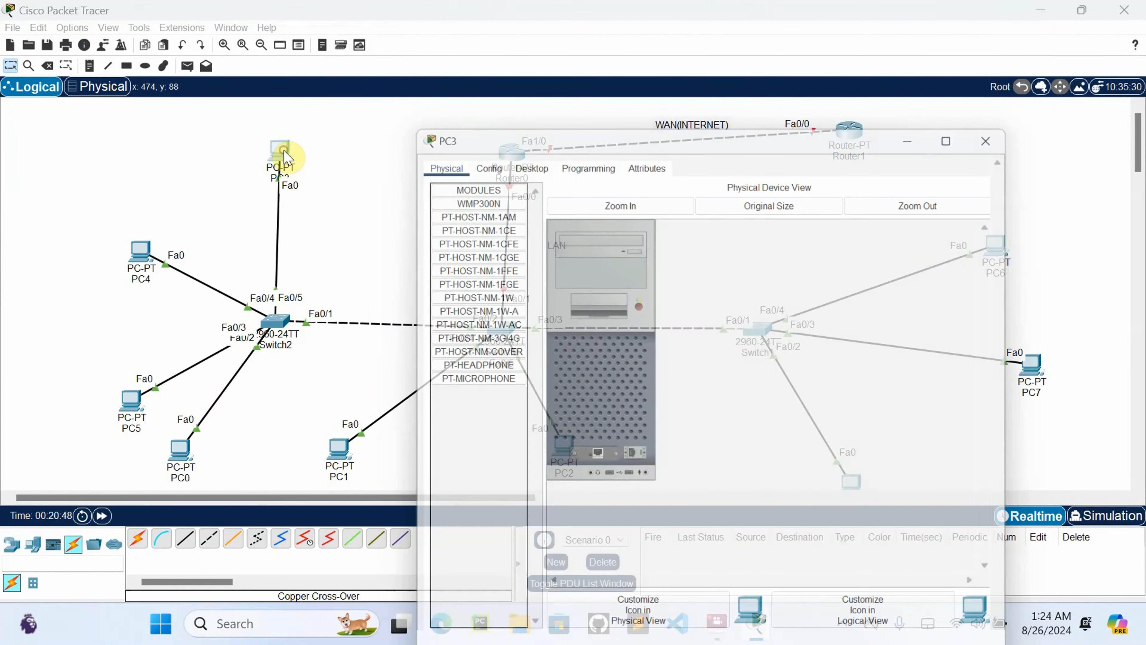
left_click(523, 42)
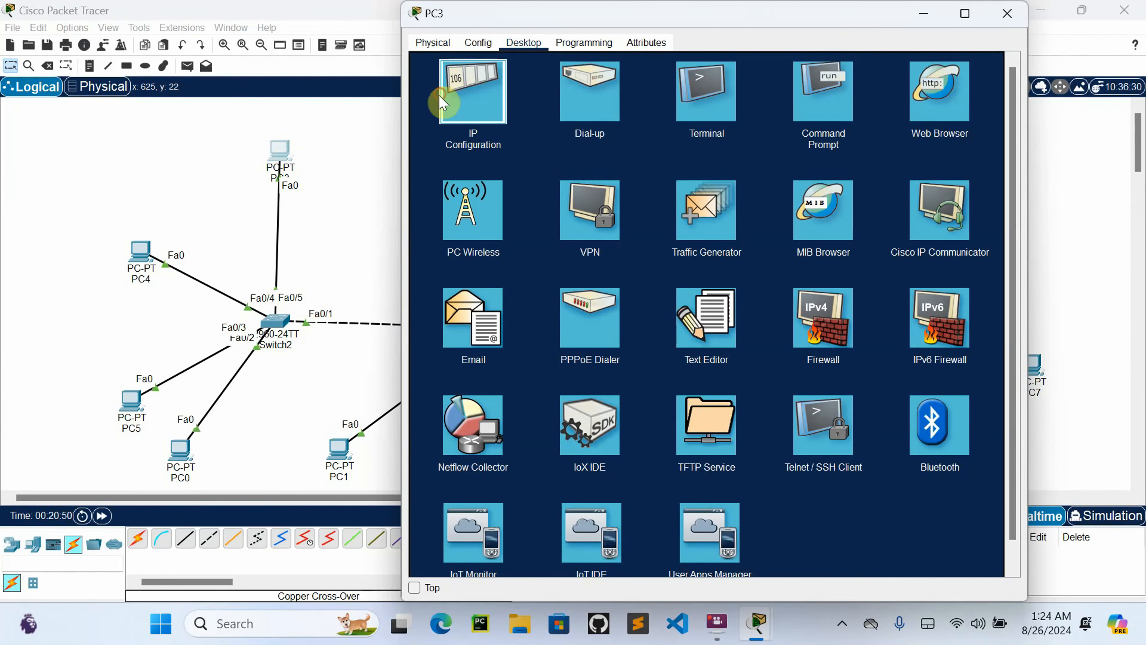
left_click(442, 103)
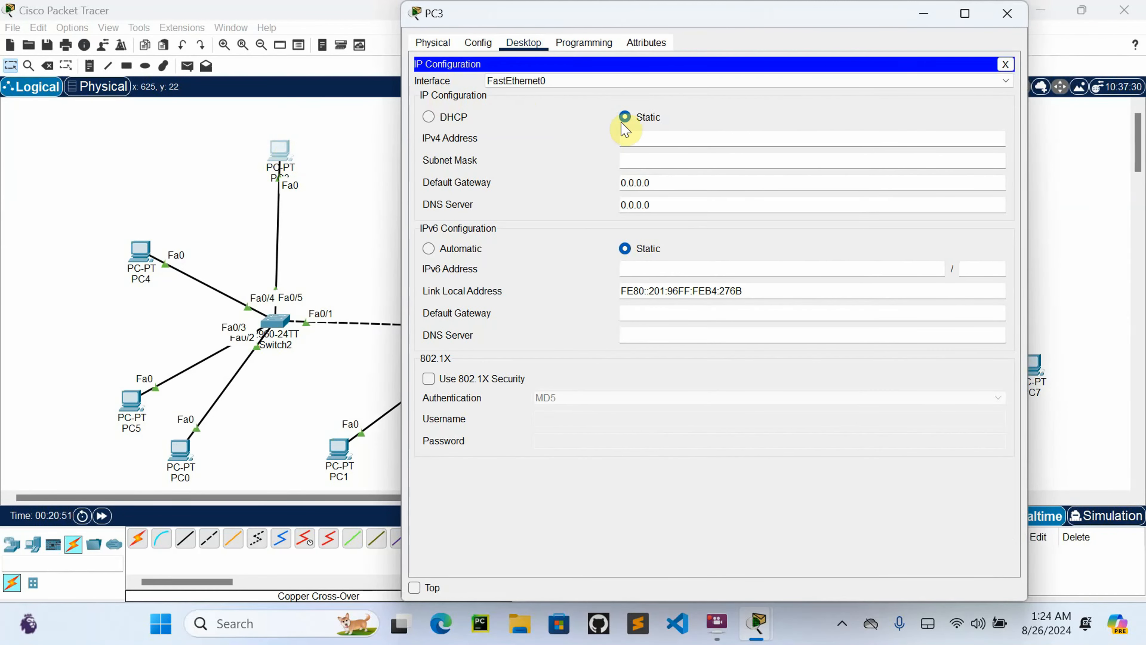
type("192.168.10.11")
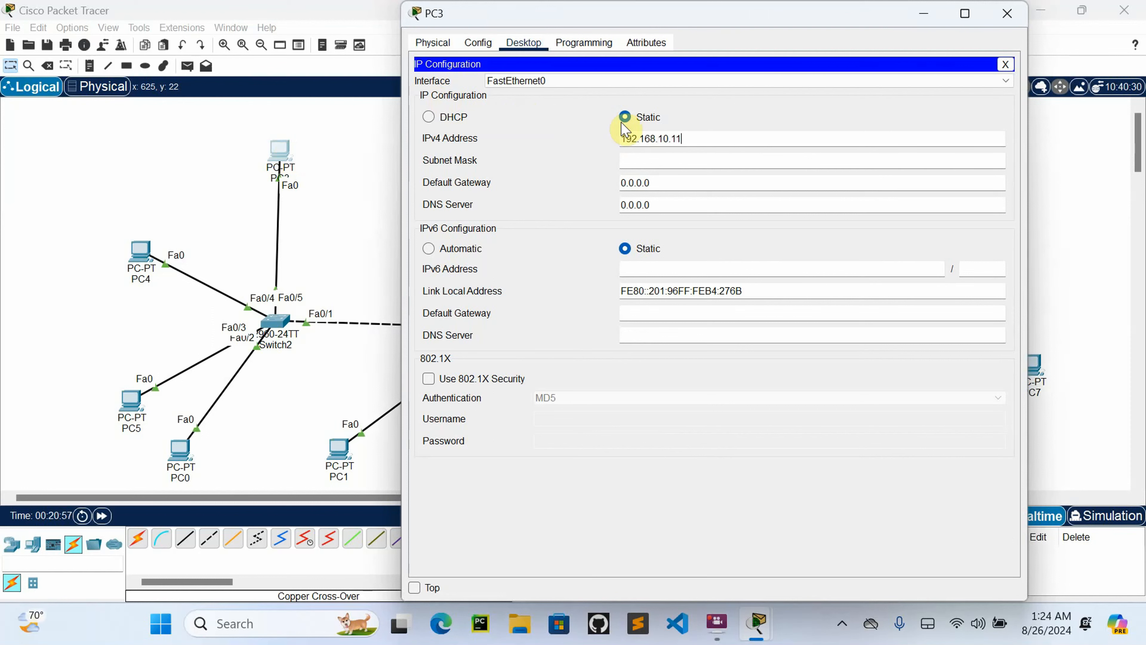
left_click(646, 161)
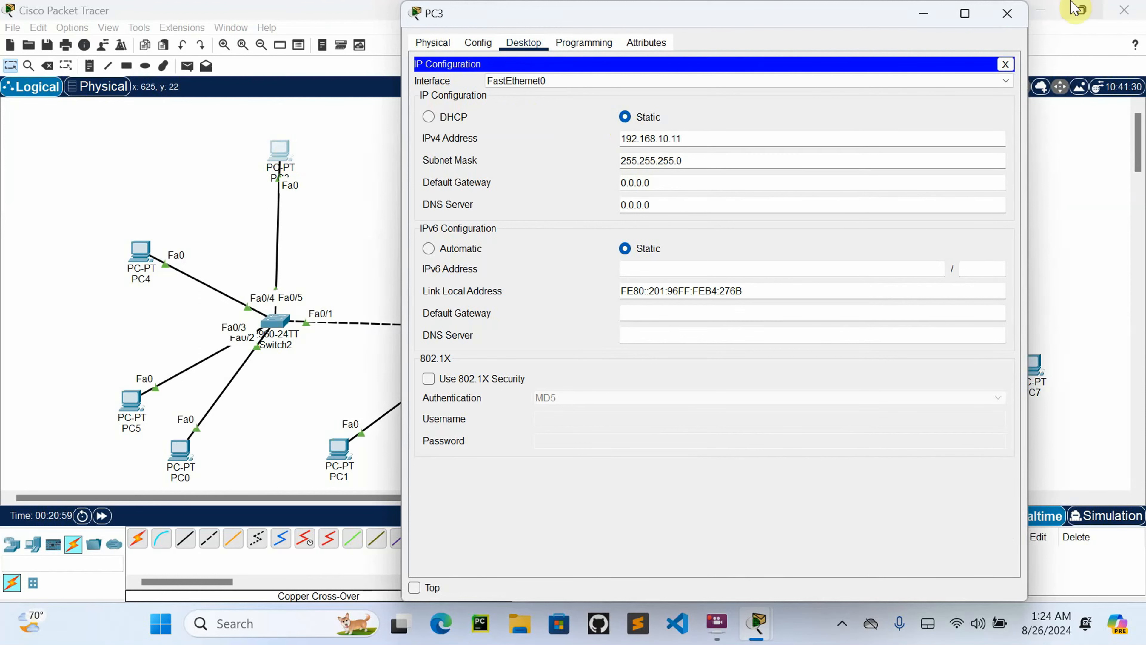
left_click(1007, 13)
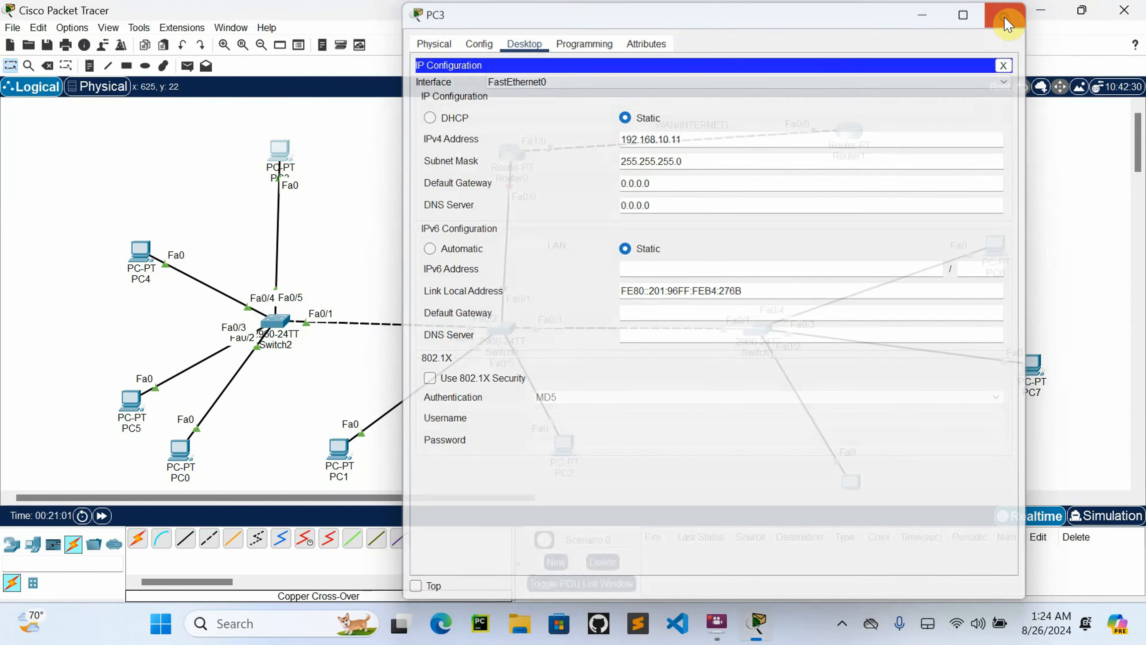
Step: Ping 192.168.10.11 from PC1's command prompt to test connectivity within VLAN 10, enlarging the window to read the output
left_click(339, 450)
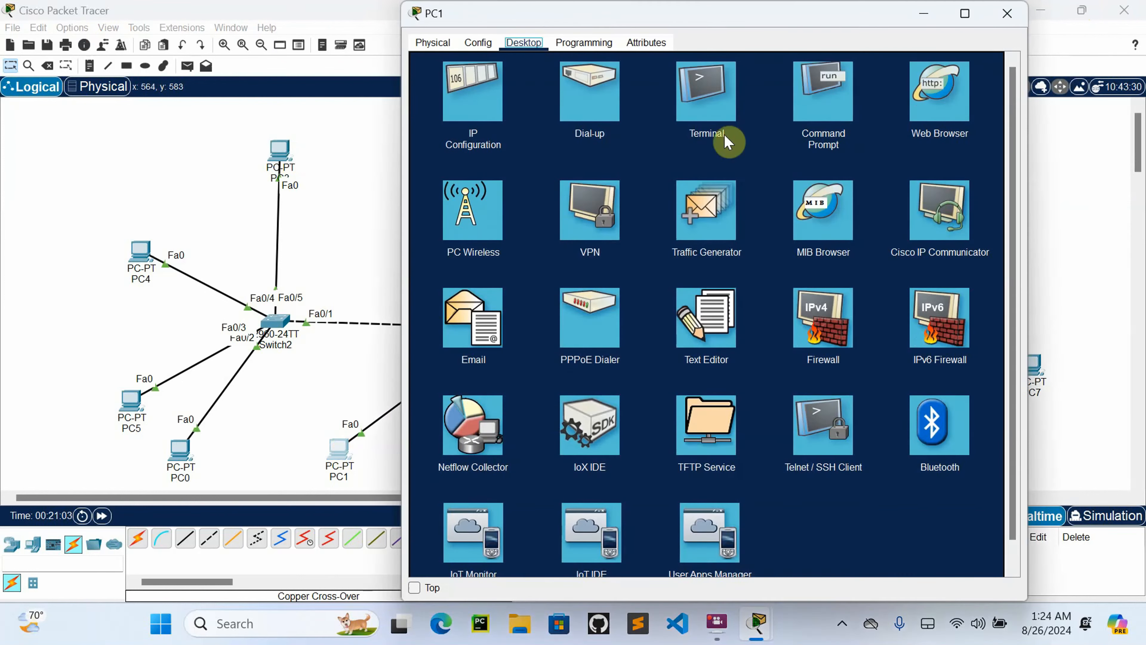
left_click(836, 128)
type("p")
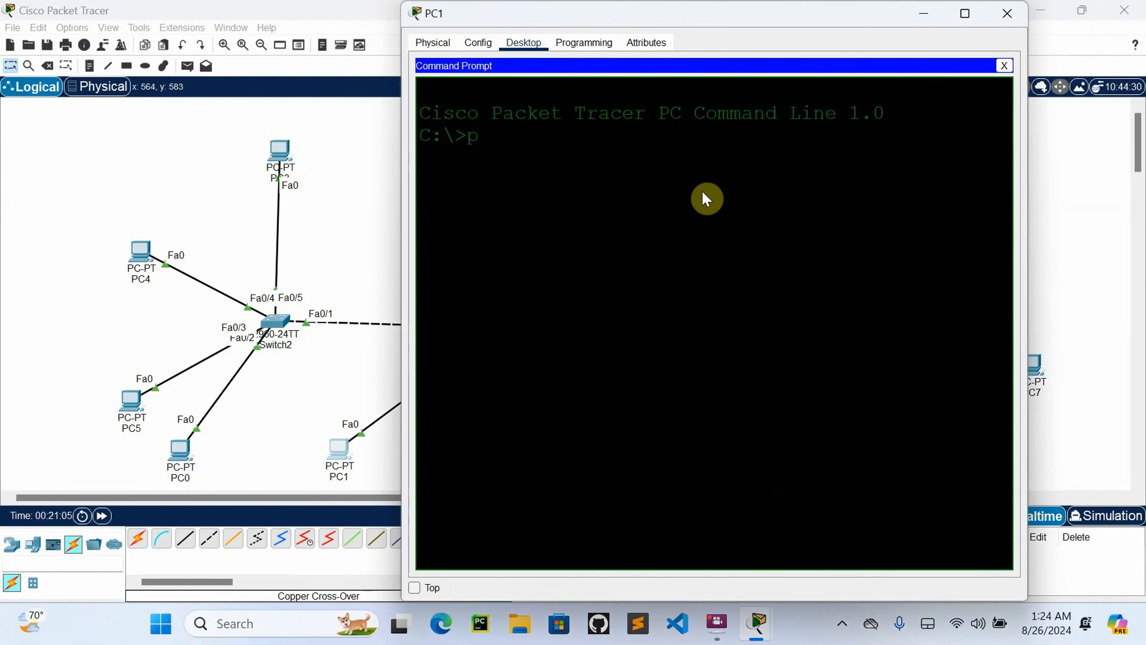
type("ing 192.168")
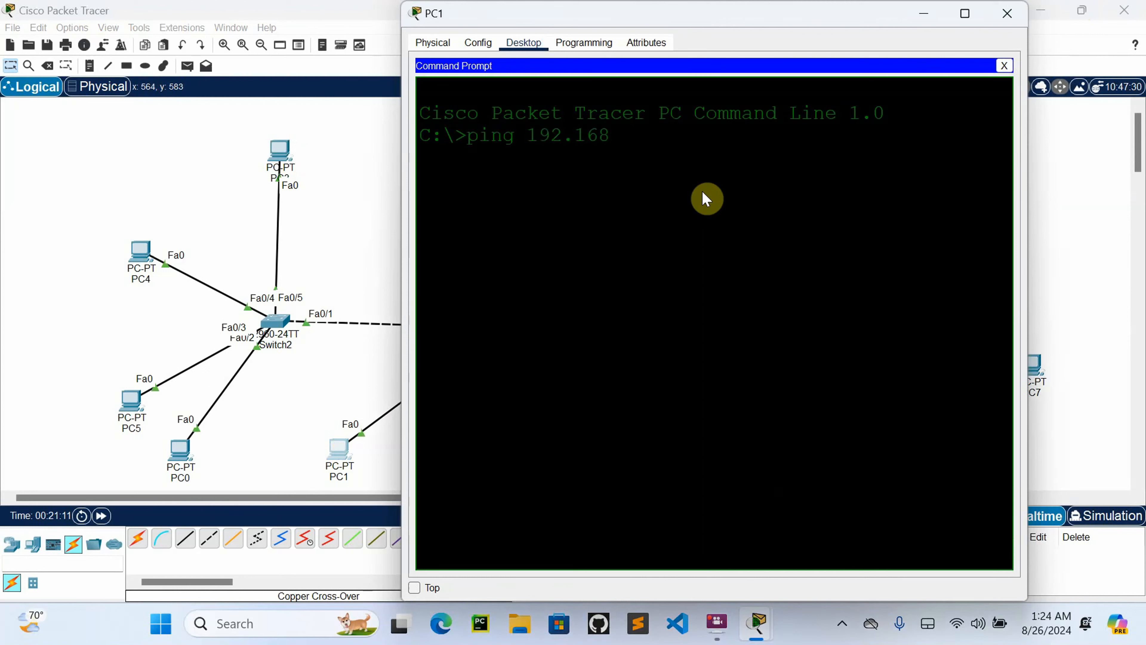
type(".10.11")
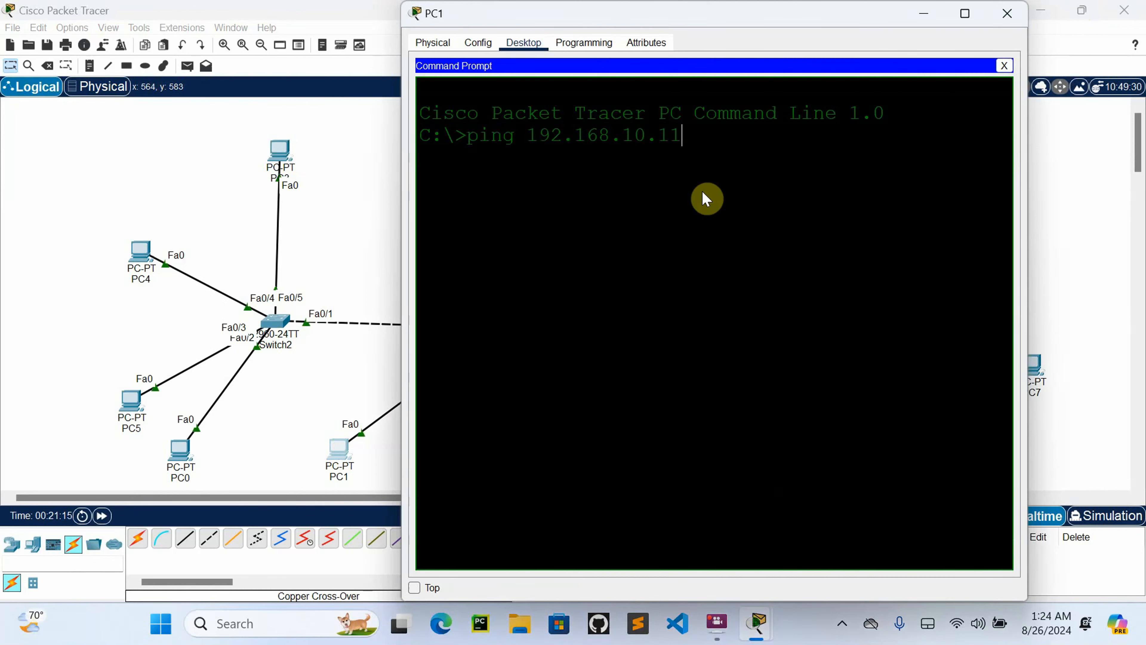
key("Return")
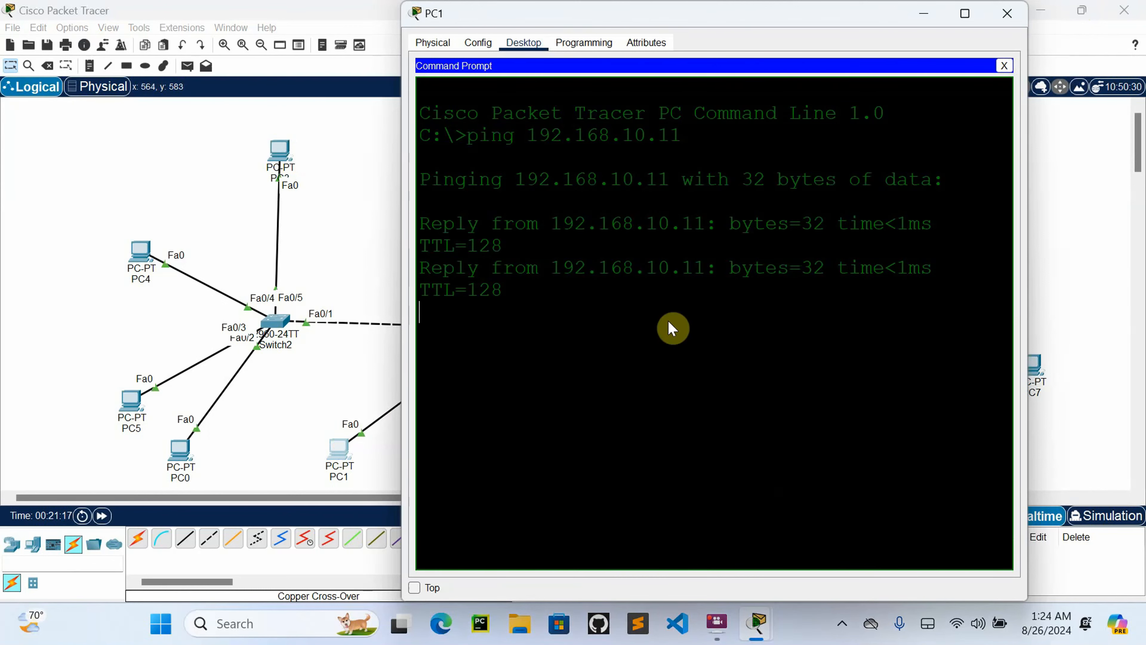
left_click(964, 16)
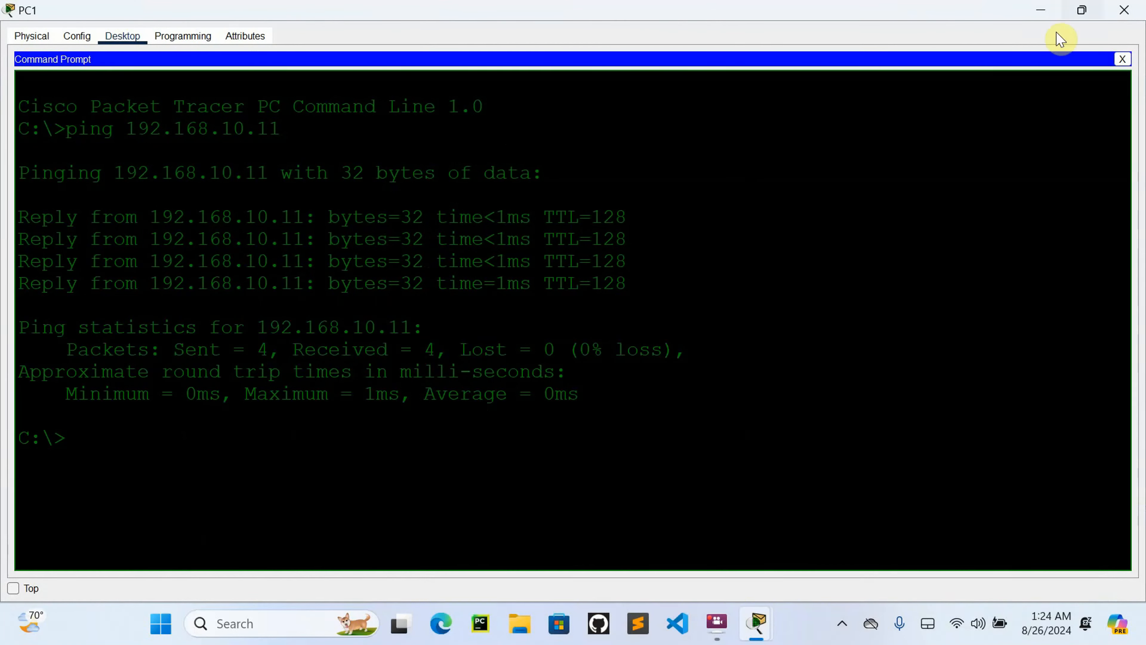
Step: Ping 192.168.20.11 from PC1 to test reachability between VLANs 10 and 20, closing the PC1 window when done
type("ping")
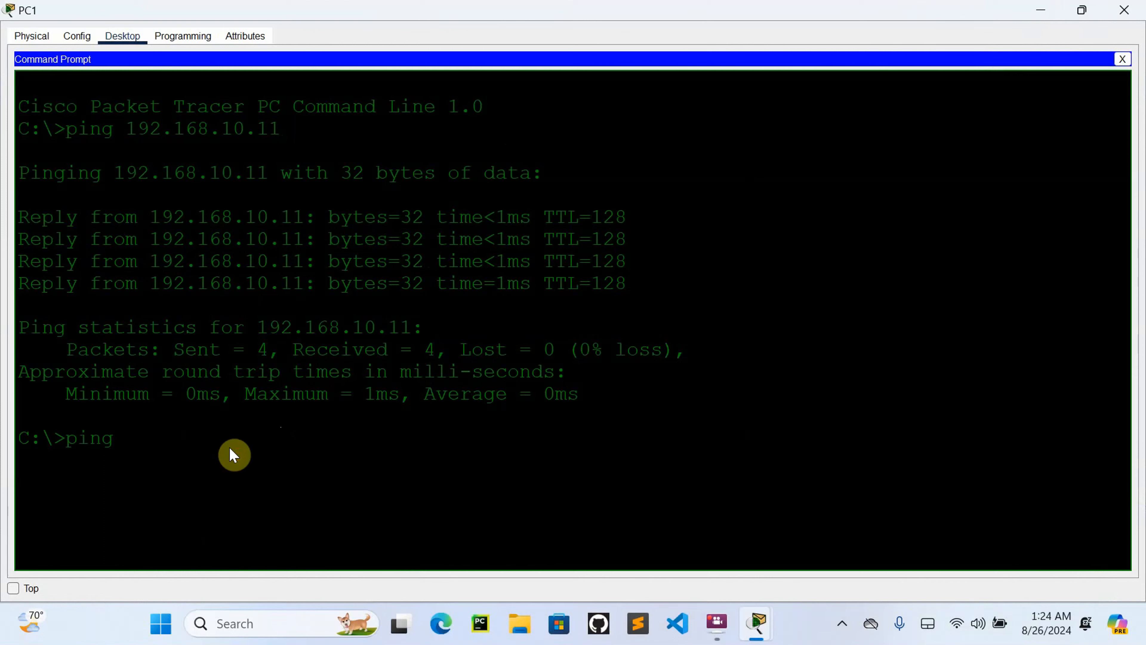
key("Up")
key("Left")
key("Left")
key("Left")
key("Left")
key("BackSpace")
type("2")
key("Return")
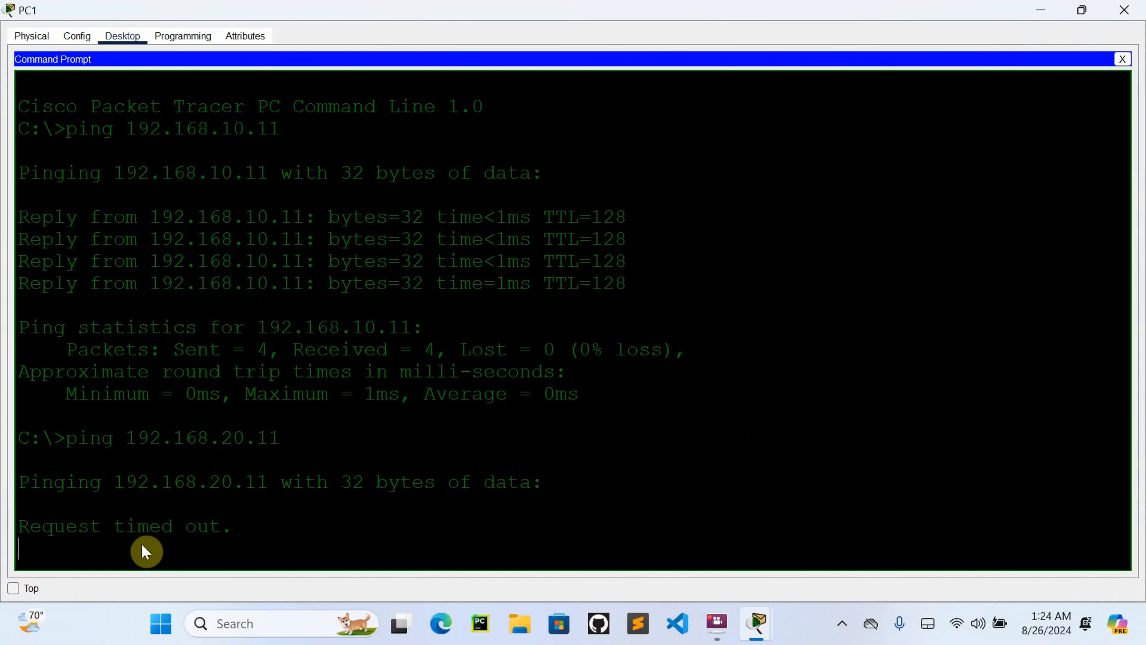
left_click(1122, 60)
left_click(1125, 15)
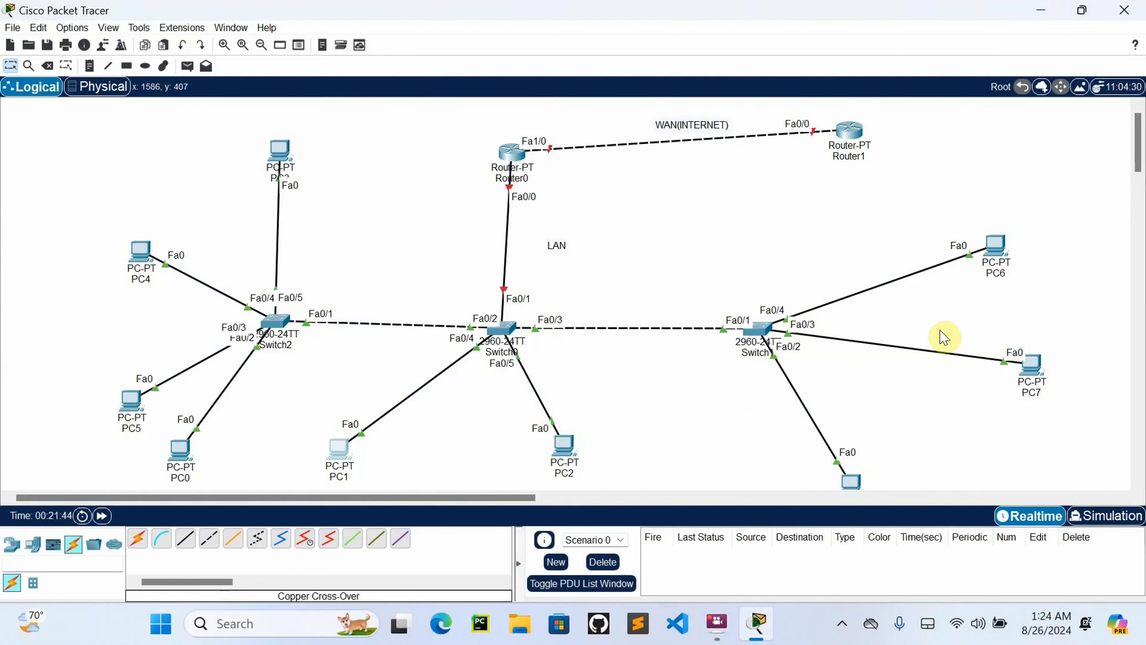
left_click(1027, 372)
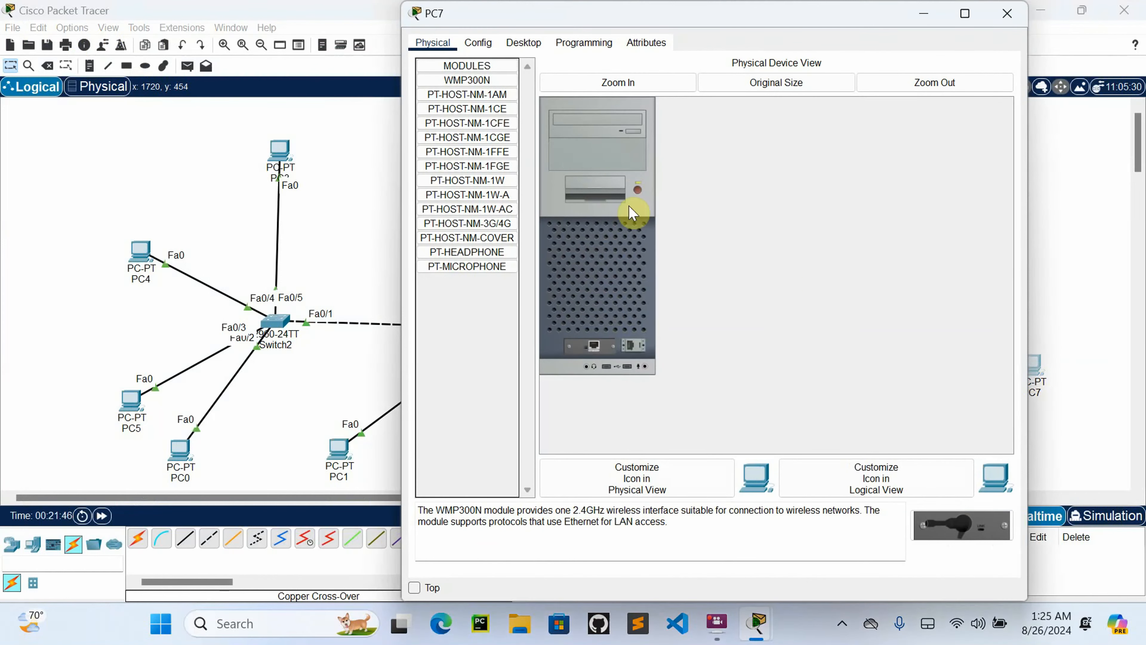
left_click(520, 44)
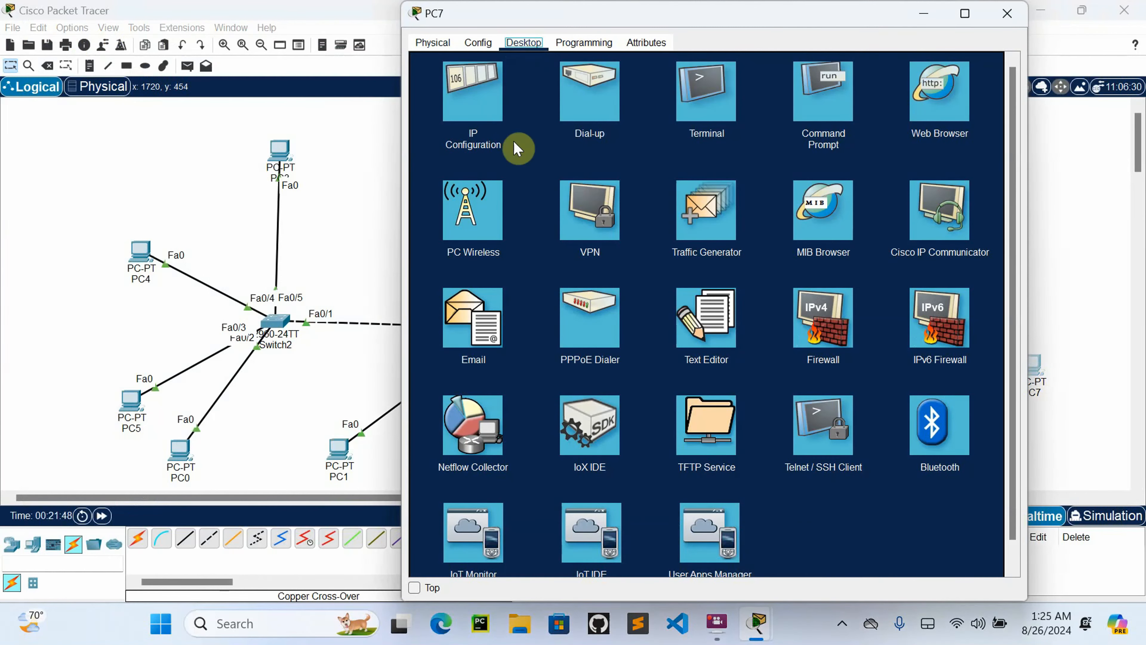
left_click(706, 111)
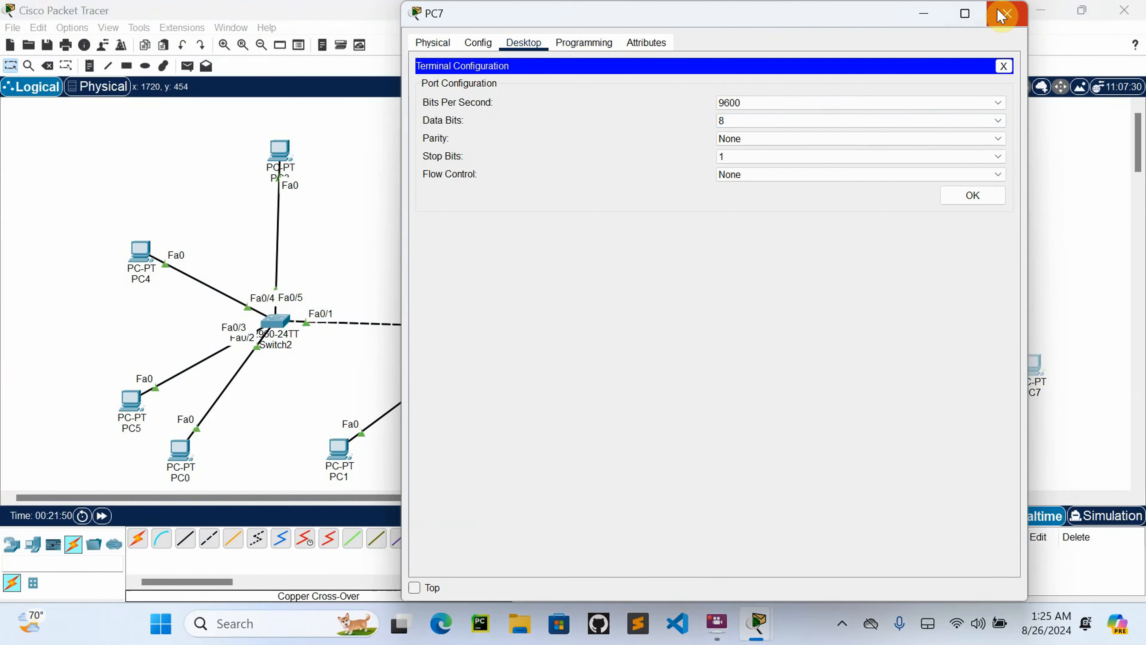
left_click(1006, 13)
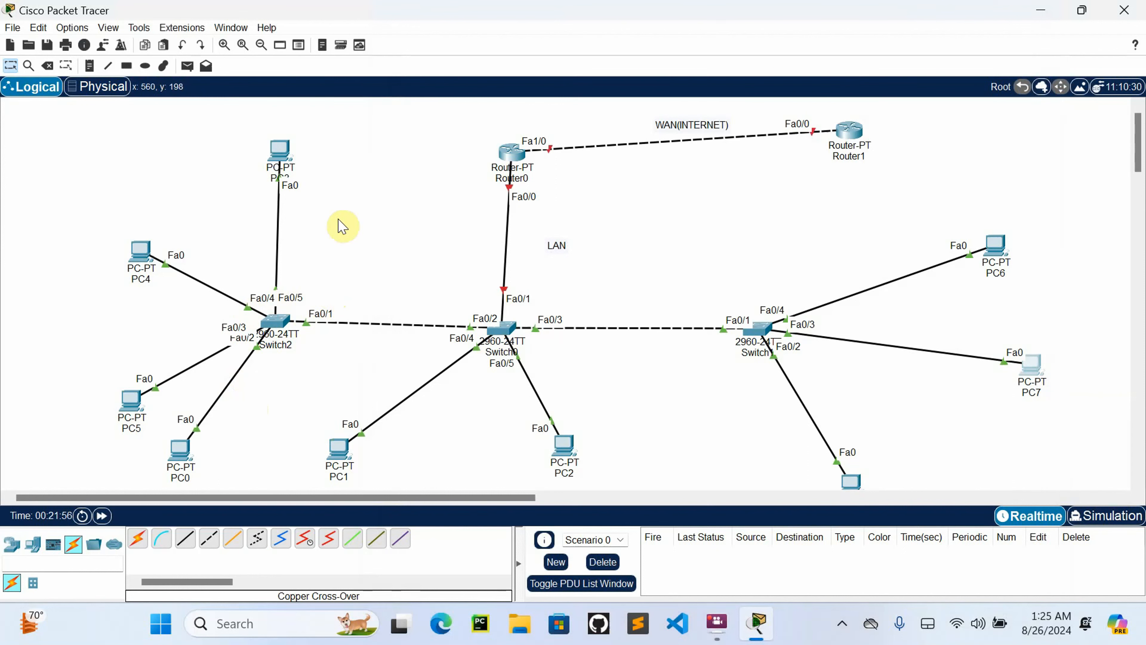
Step: Add the note 192.168.10.0/24 between Switch2 and Router0 and the note 192.168.20.0/24 above Switch1, returning to selection mode
left_click(90, 66)
left_click(318, 237)
type("192.168.10.0/24")
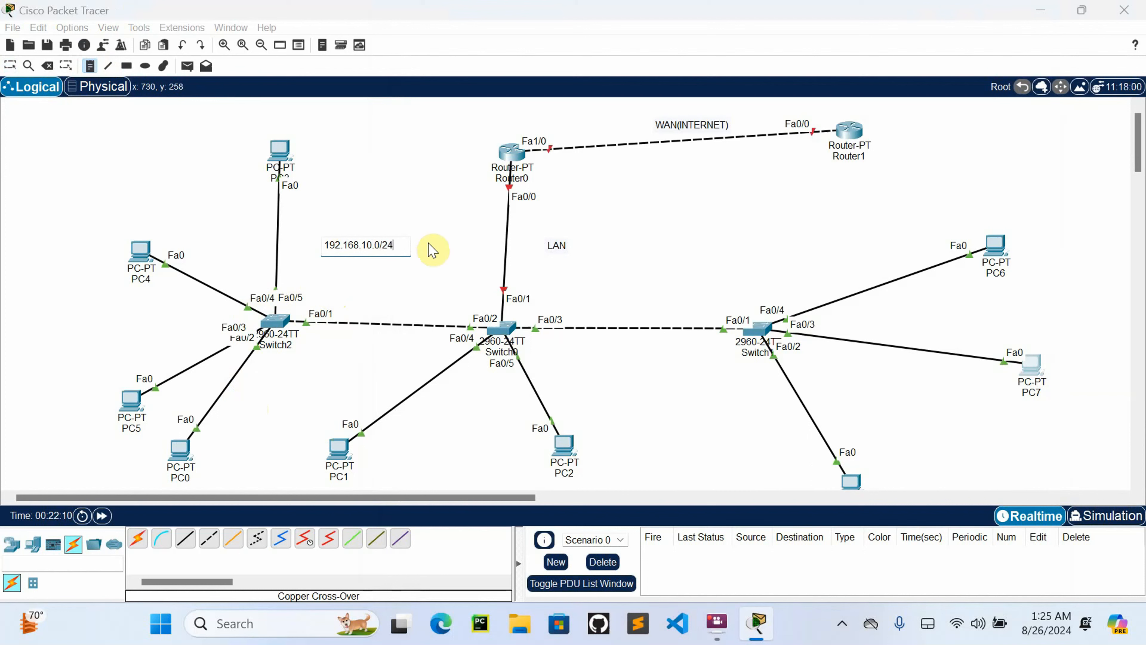
left_click(722, 243)
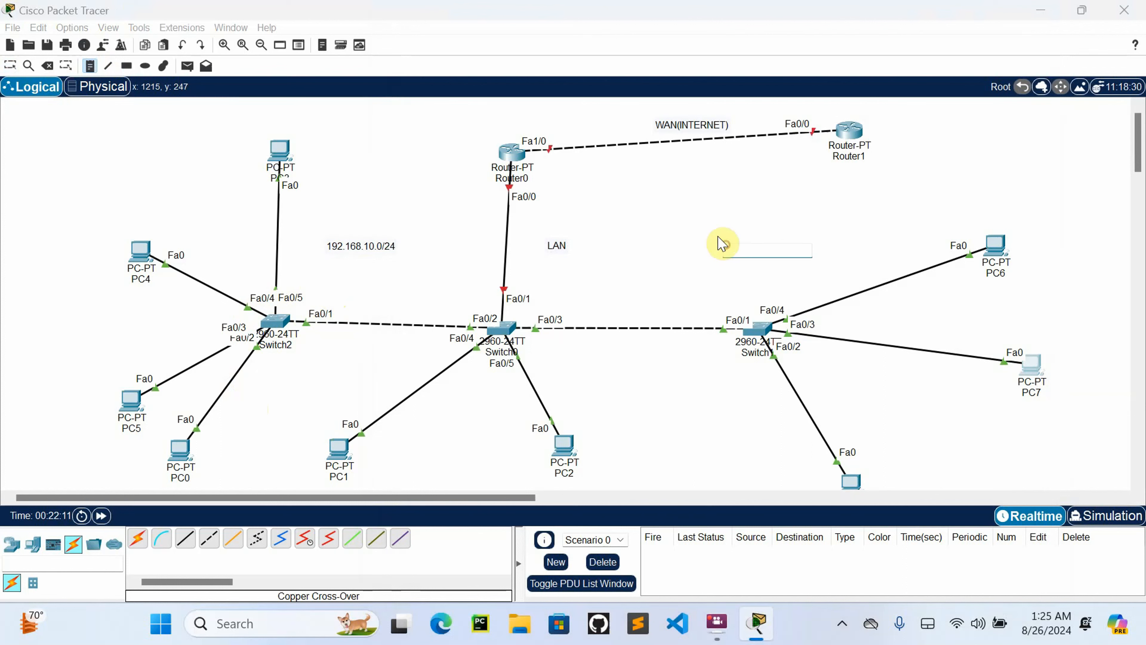
type("192.168.20")
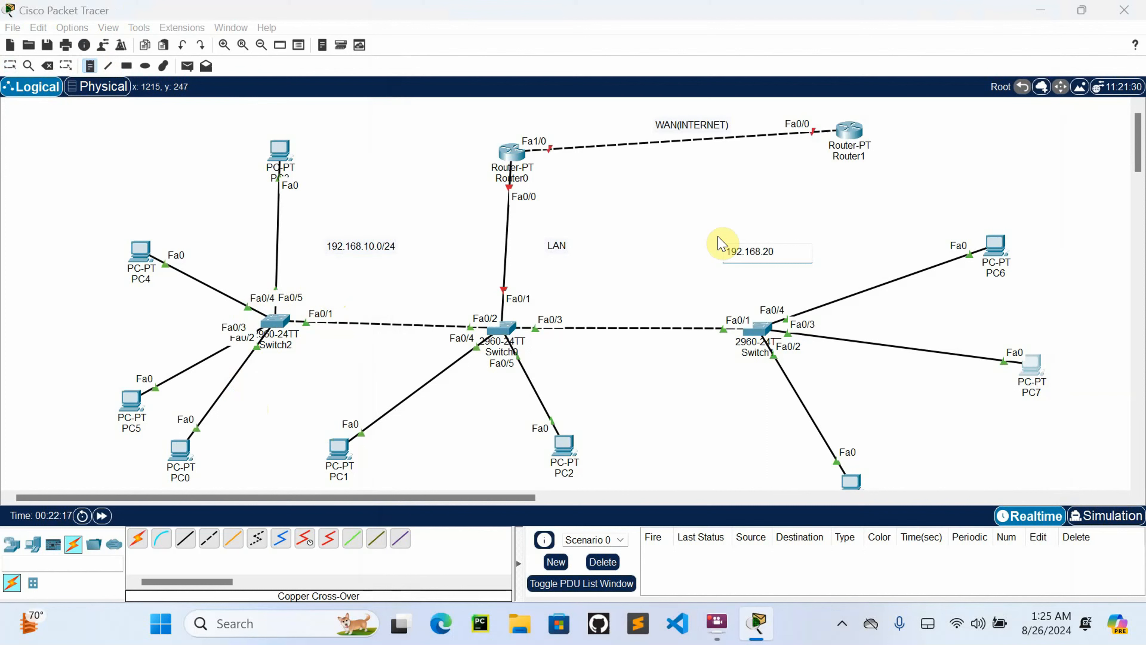
type(".0/24")
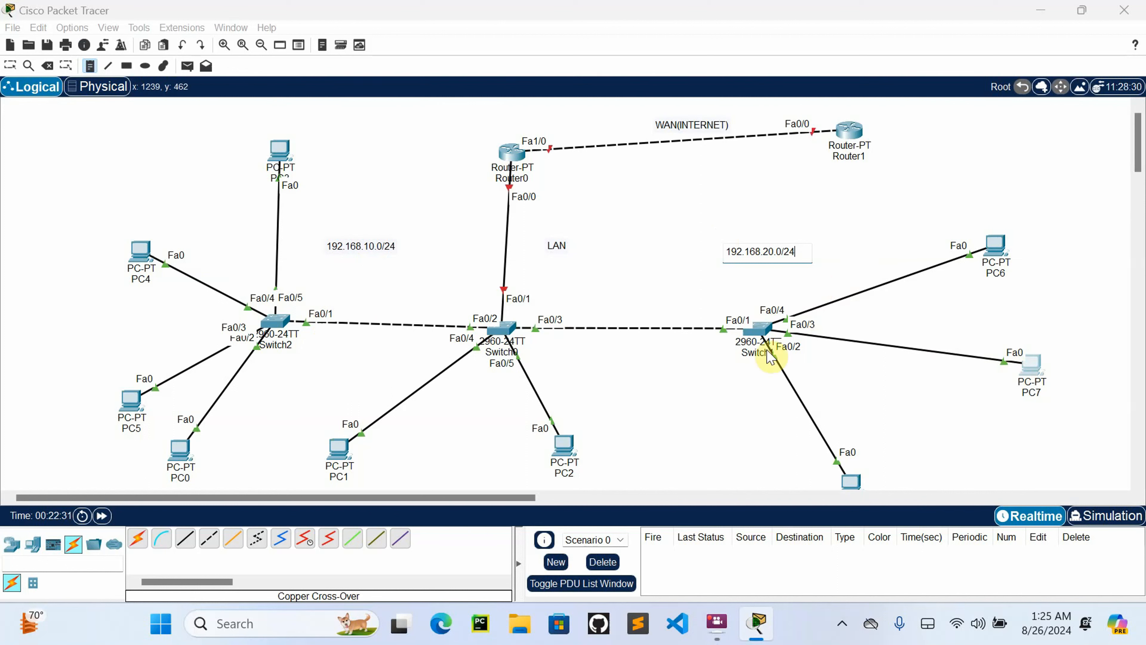
left_click(1028, 360)
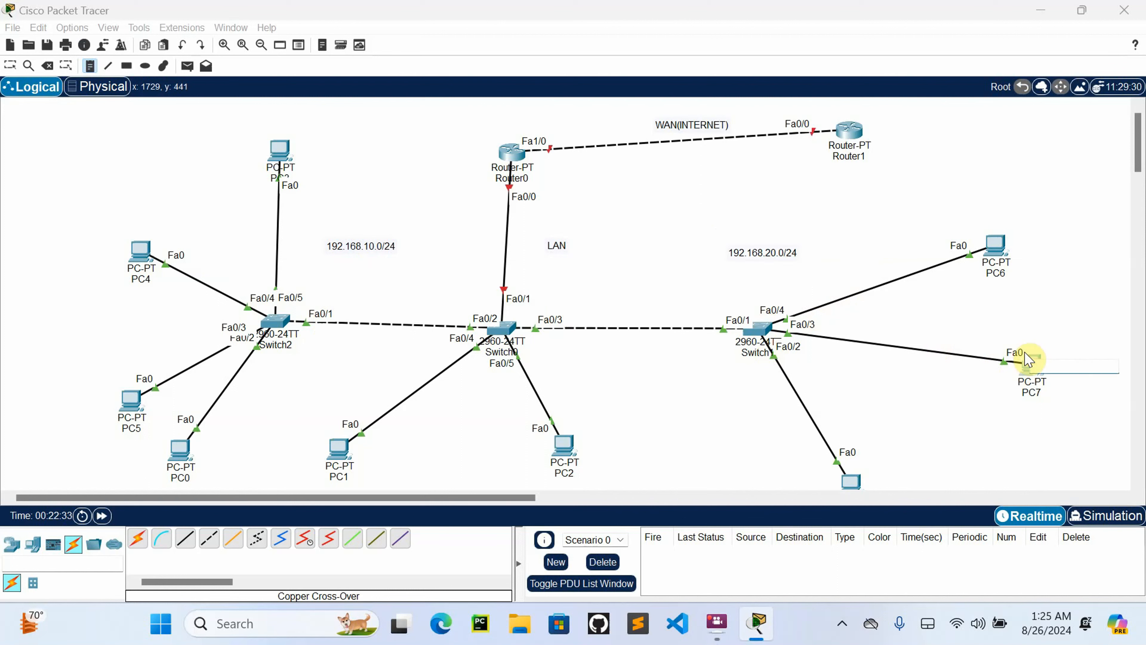
left_click(13, 66)
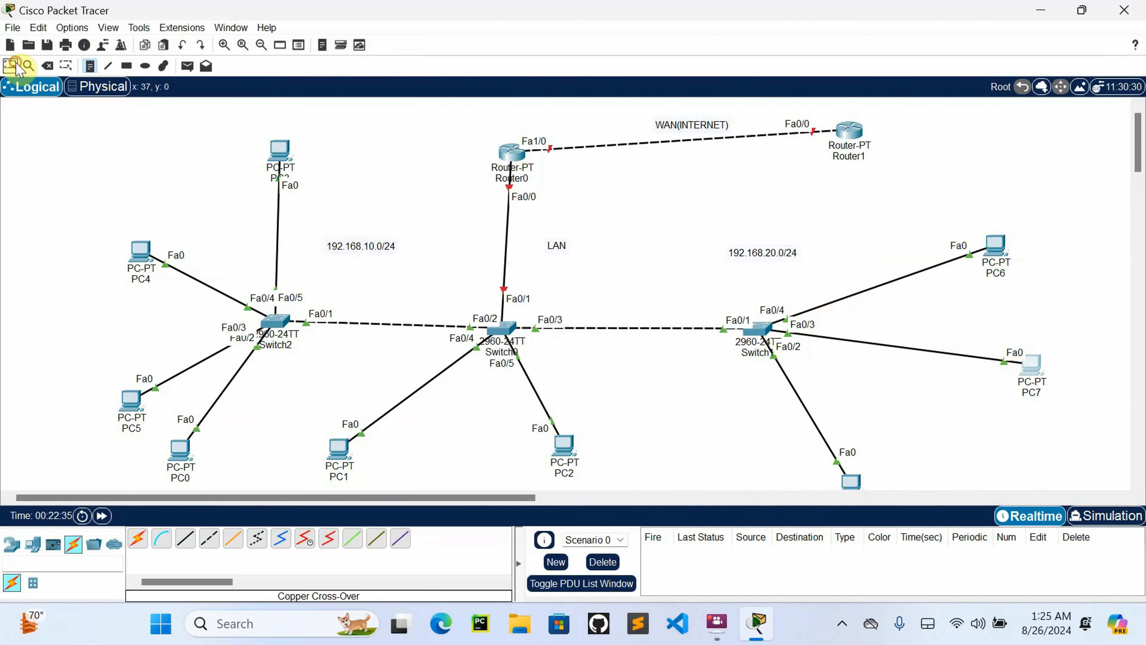
Step: Set PC7's static IPv4 address to 192.168.10.12 with subnet mask 255.255.255.0 and close its window
left_click(1031, 366)
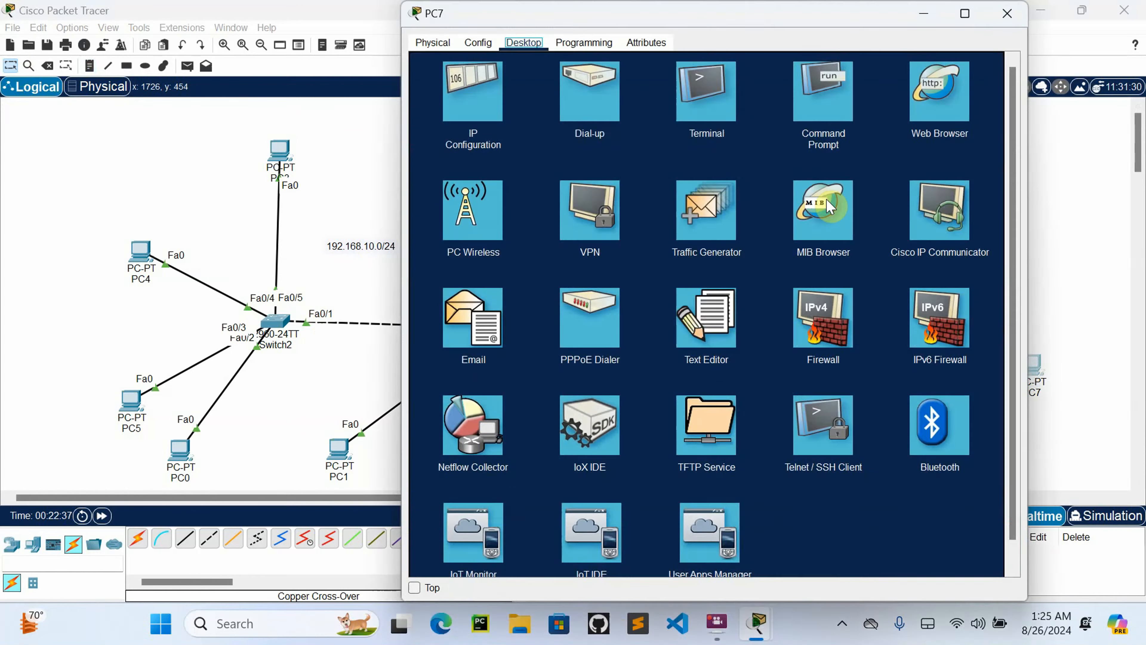
left_click(454, 110)
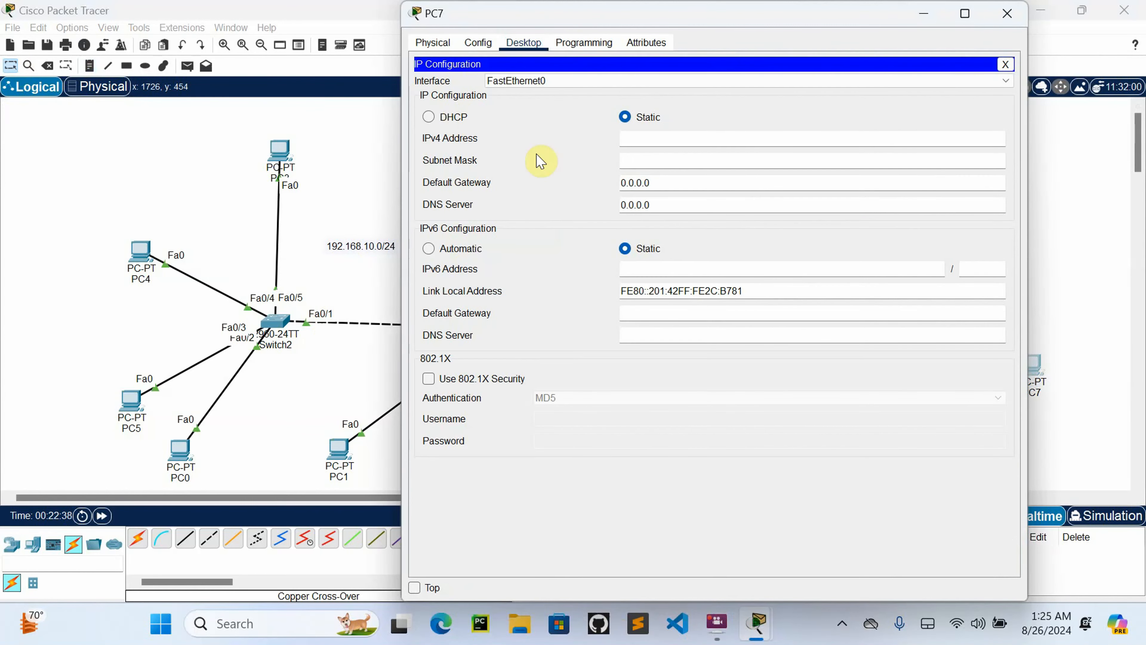
left_click(652, 145)
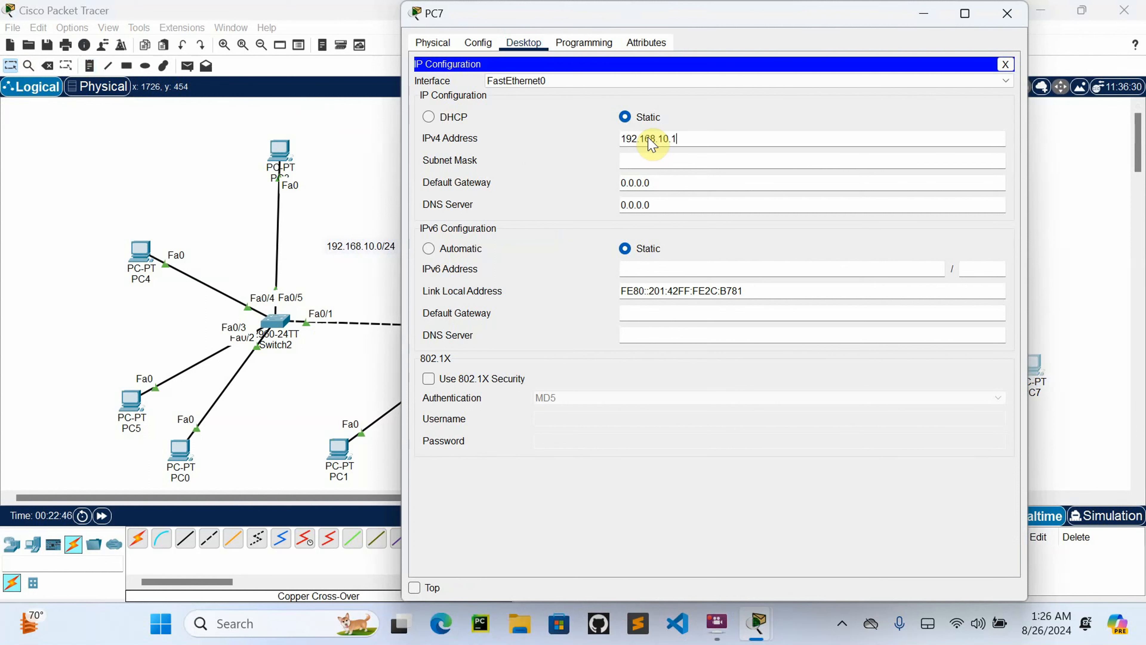
left_click(786, 160)
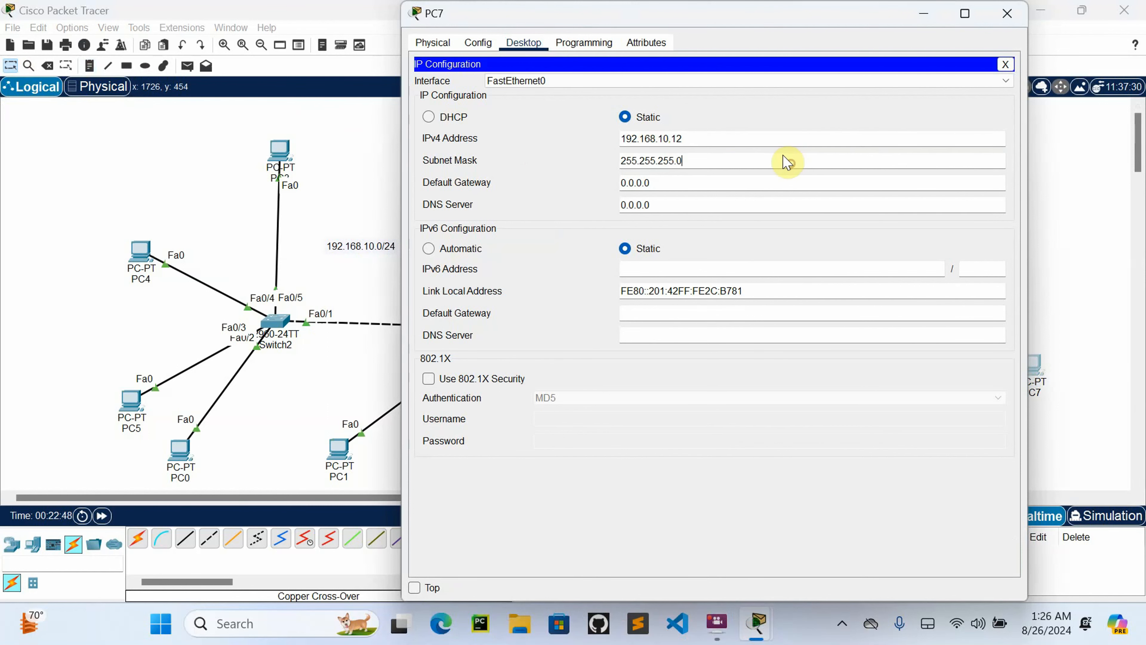
left_click(1004, 16)
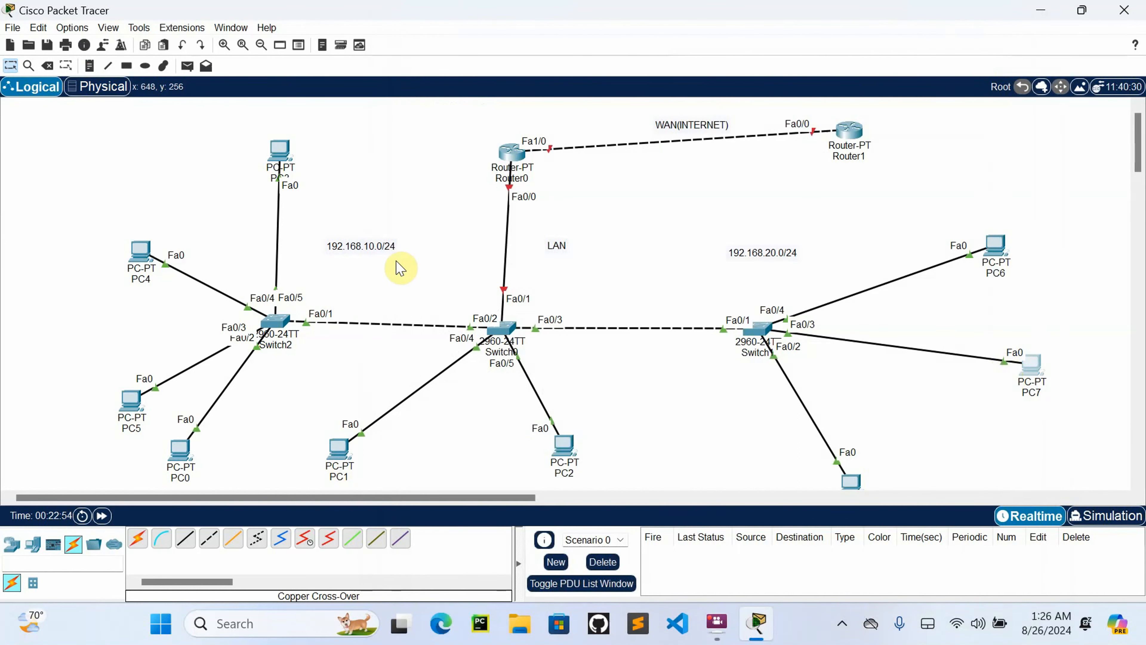
Step: Review PC1's IP configuration and global settings, closing its window when done
left_click(333, 463)
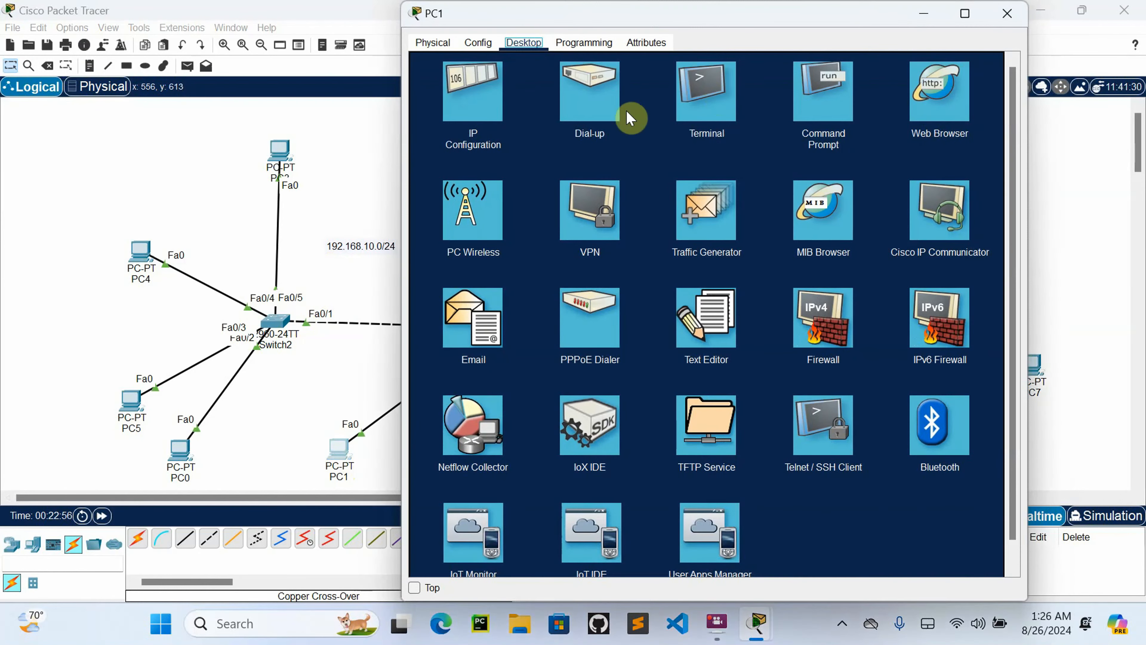
left_click(448, 86)
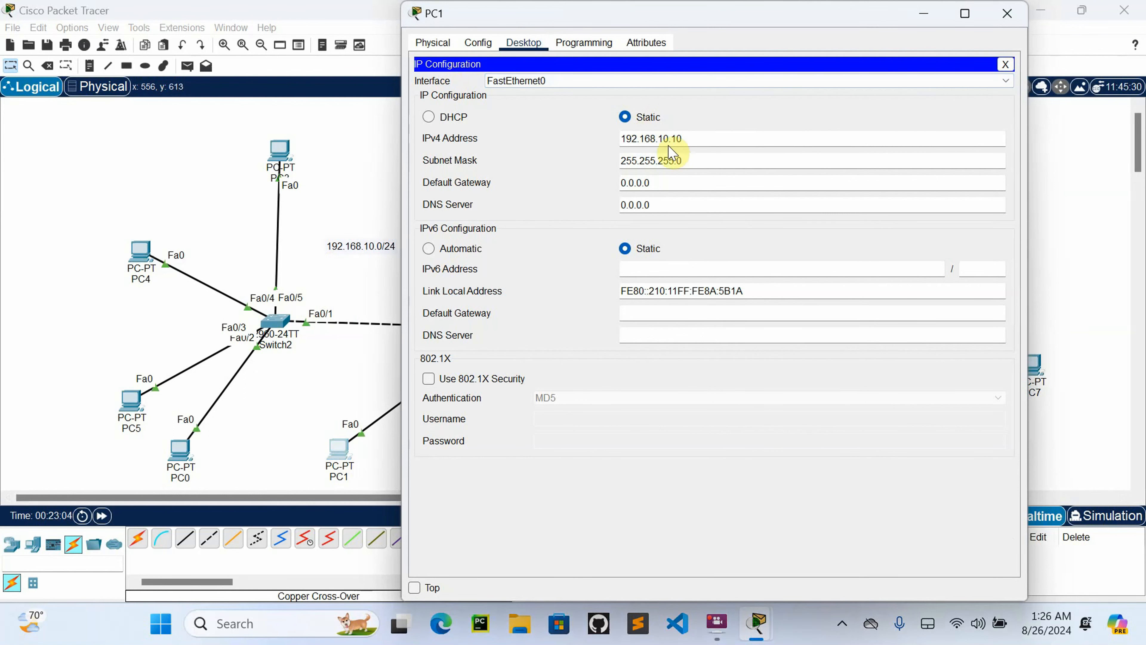
left_click(479, 45)
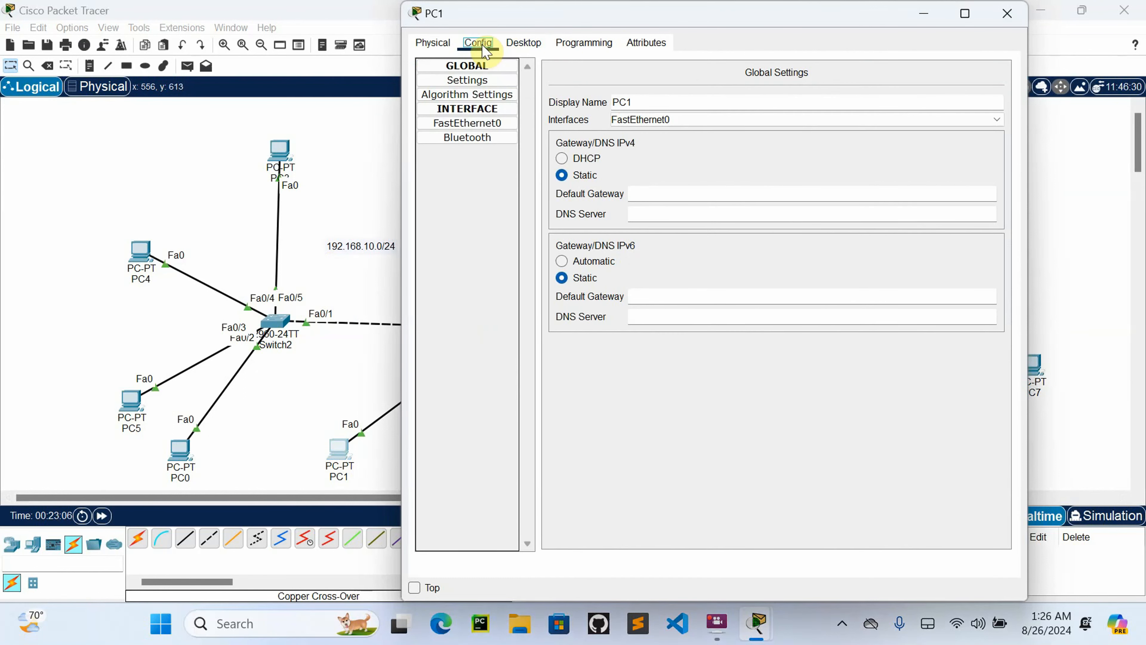
left_click(1007, 13)
Step: Ping 192.168.10.12 from PC1's command prompt to test connectivity with PC7, and close the PC1 window
left_click(344, 451)
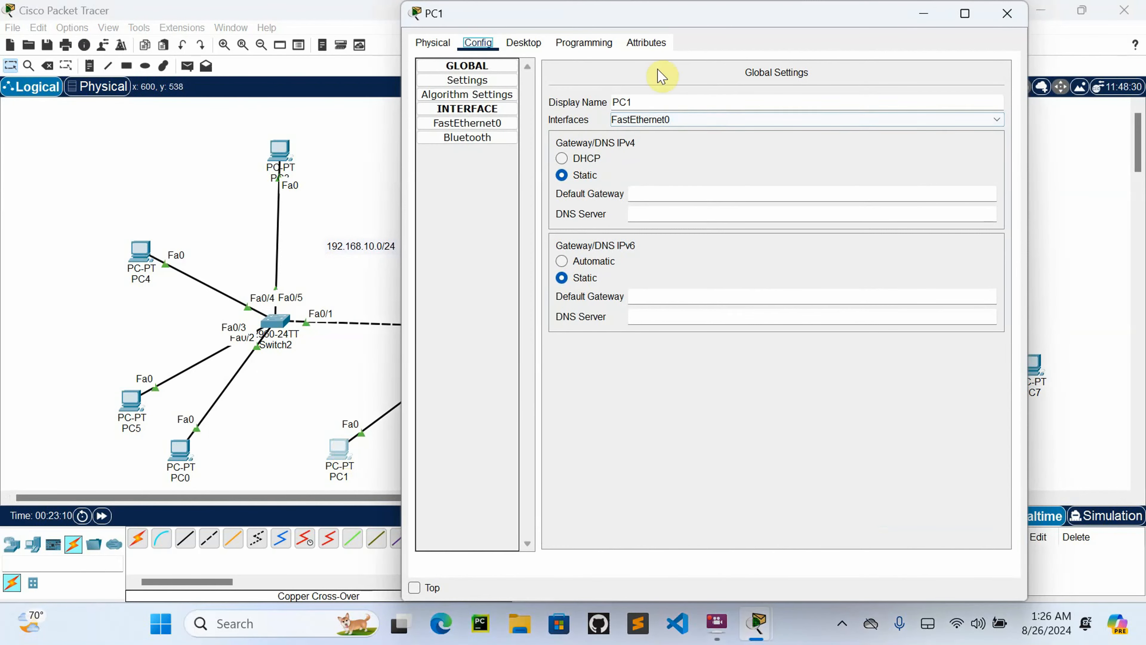
left_click(535, 46)
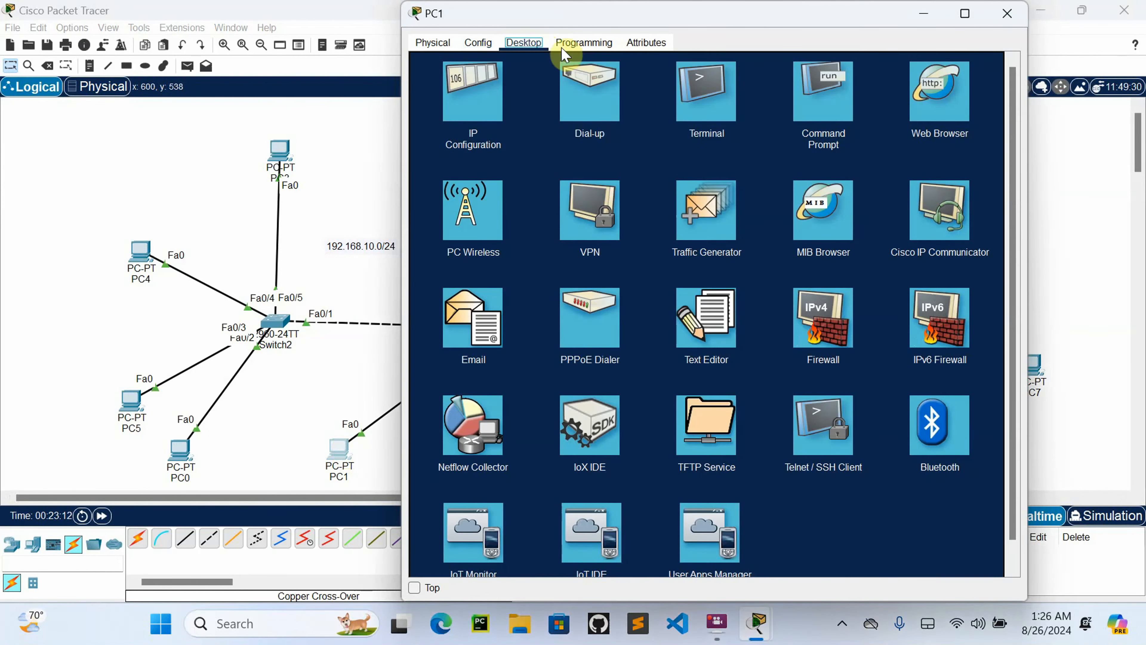
left_click(824, 88)
left_click(724, 563)
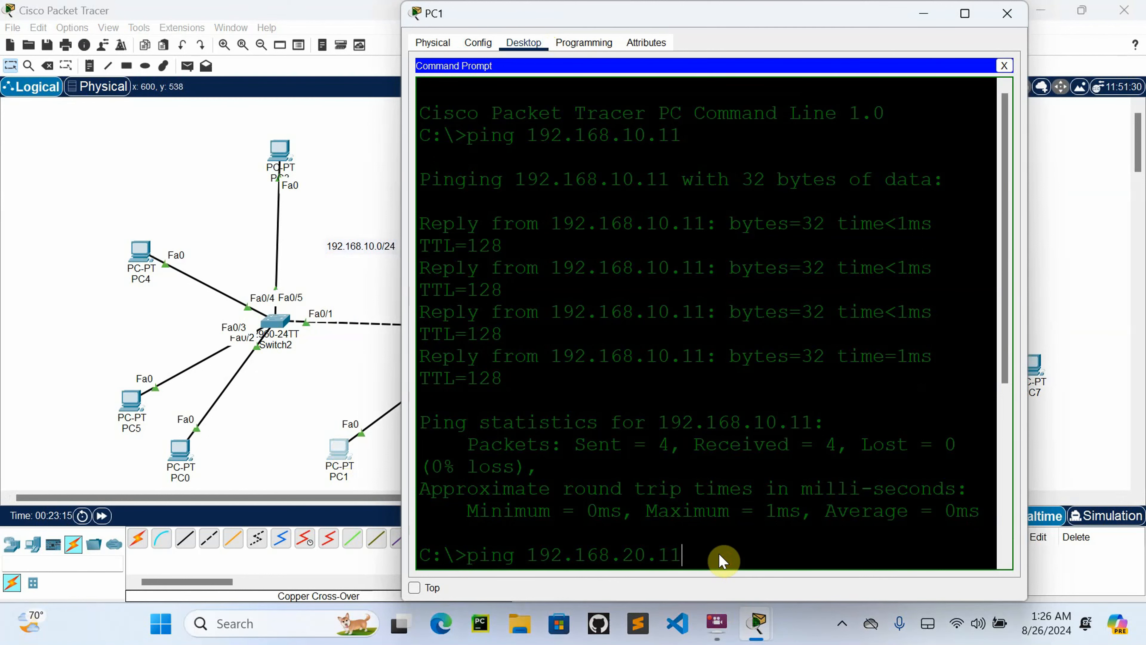
key("Return")
key("Return")
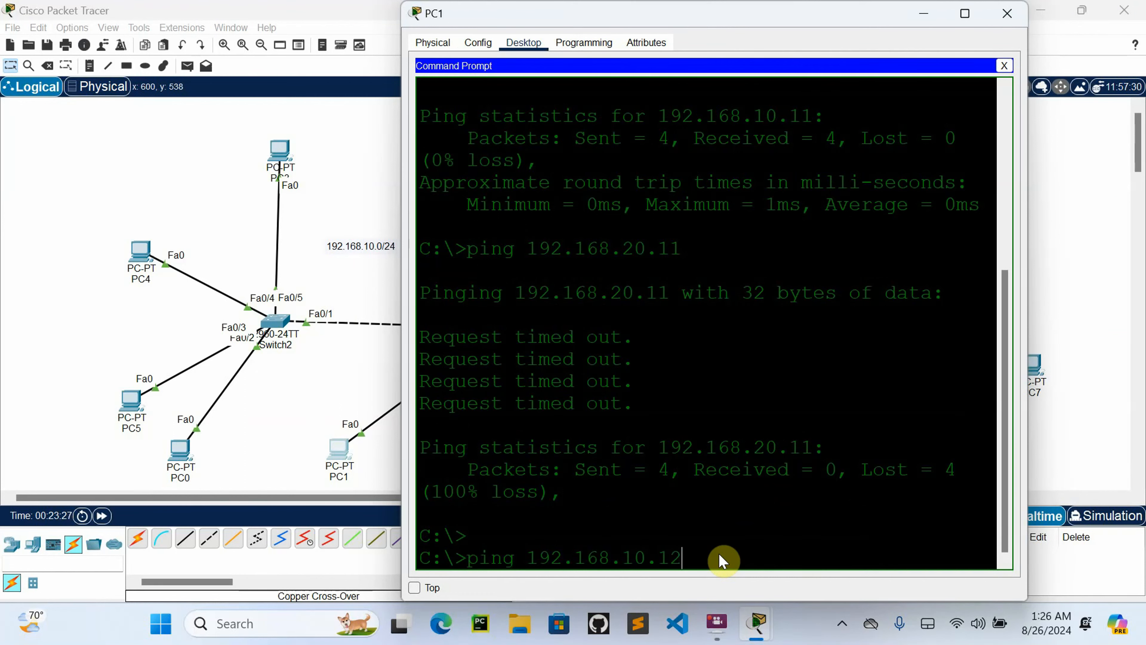
key("Return")
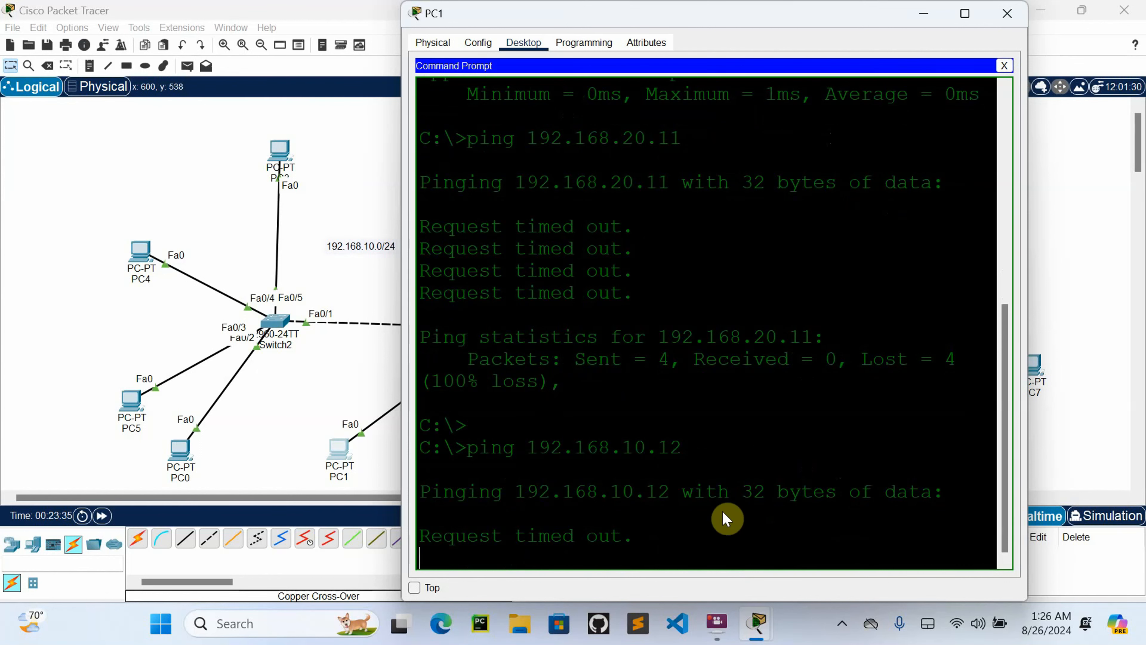
left_click(1016, 15)
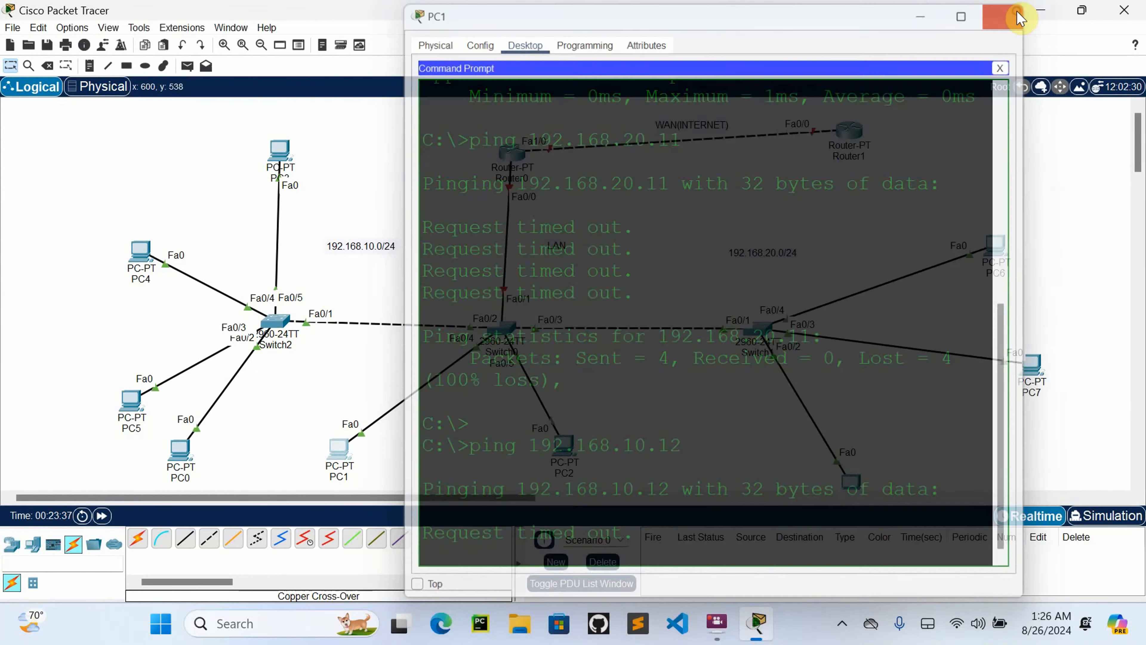
Step: Check the IPv4 address and subnet mask in PC7's IP configuration, closing its window when done
left_click(1028, 368)
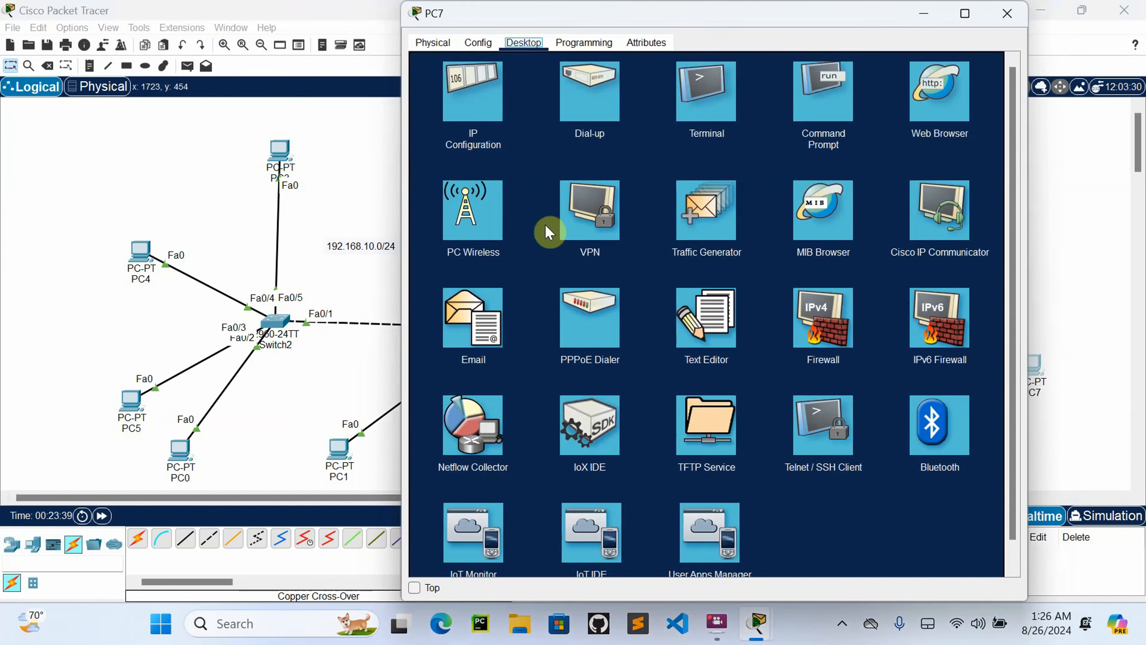
left_click(447, 99)
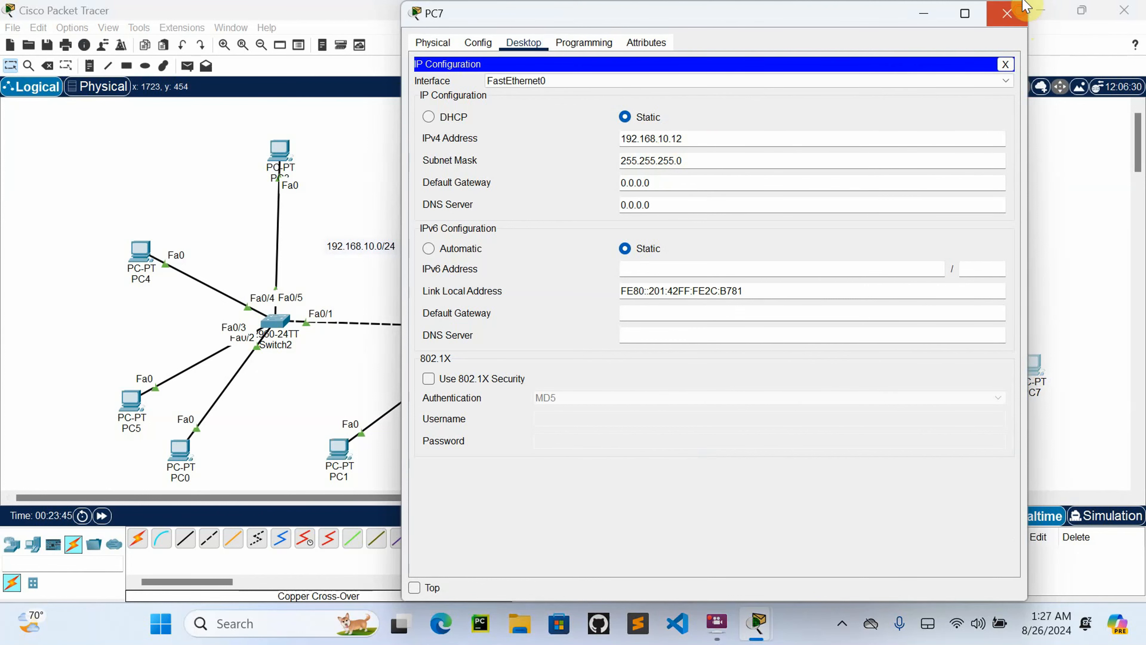
left_click(1006, 13)
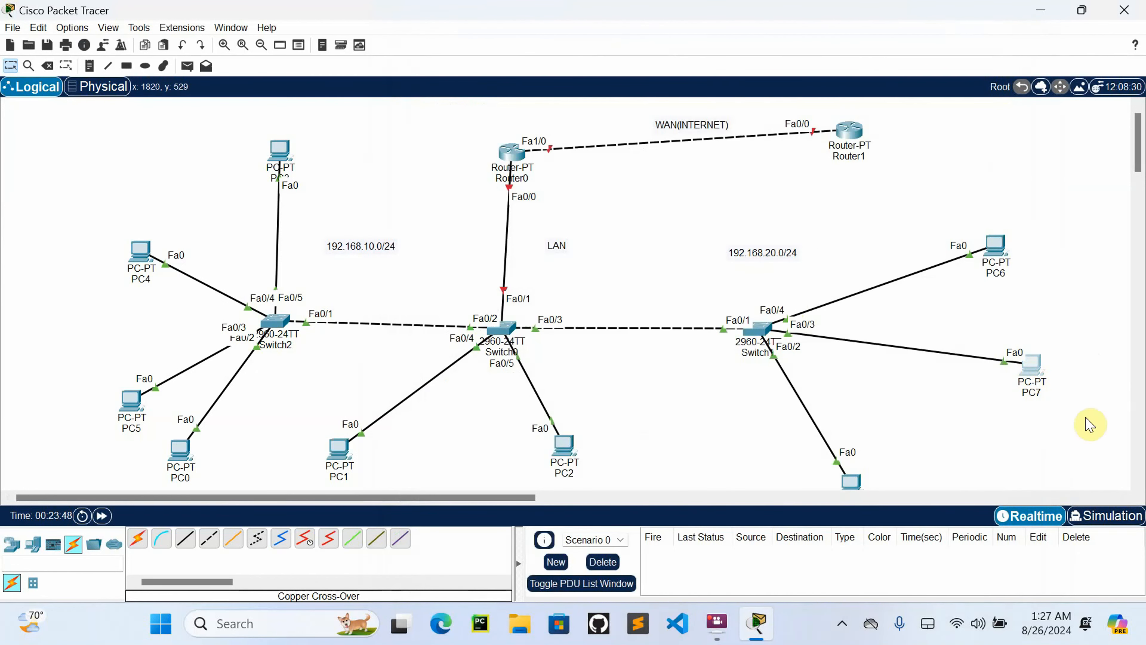
double_click(1035, 367)
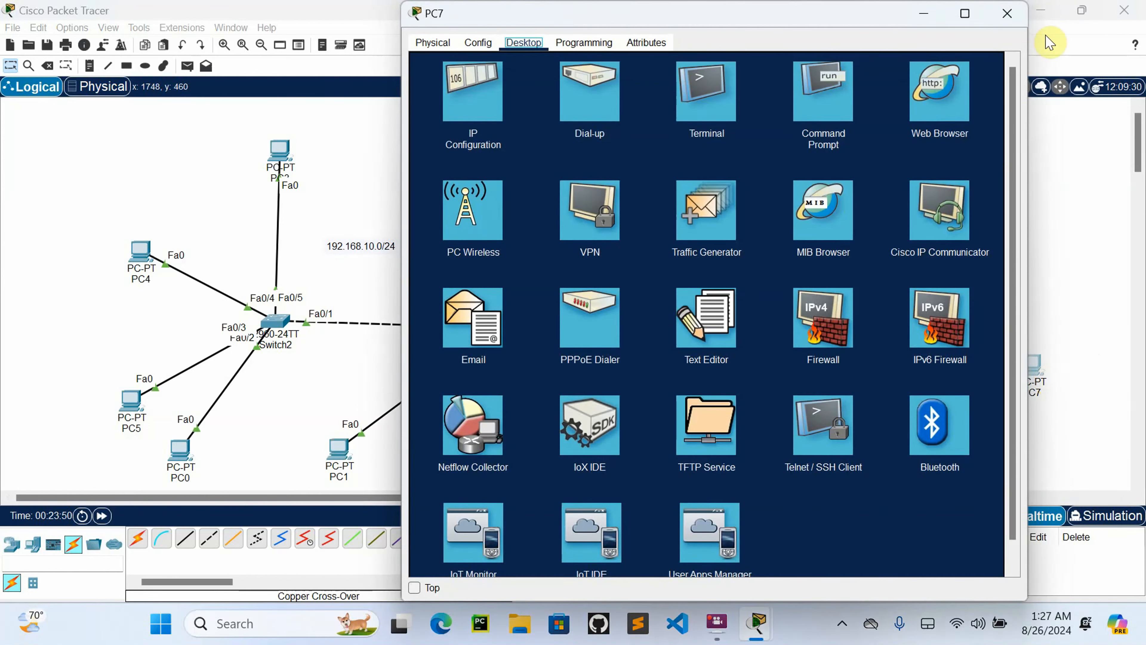
left_click(1006, 13)
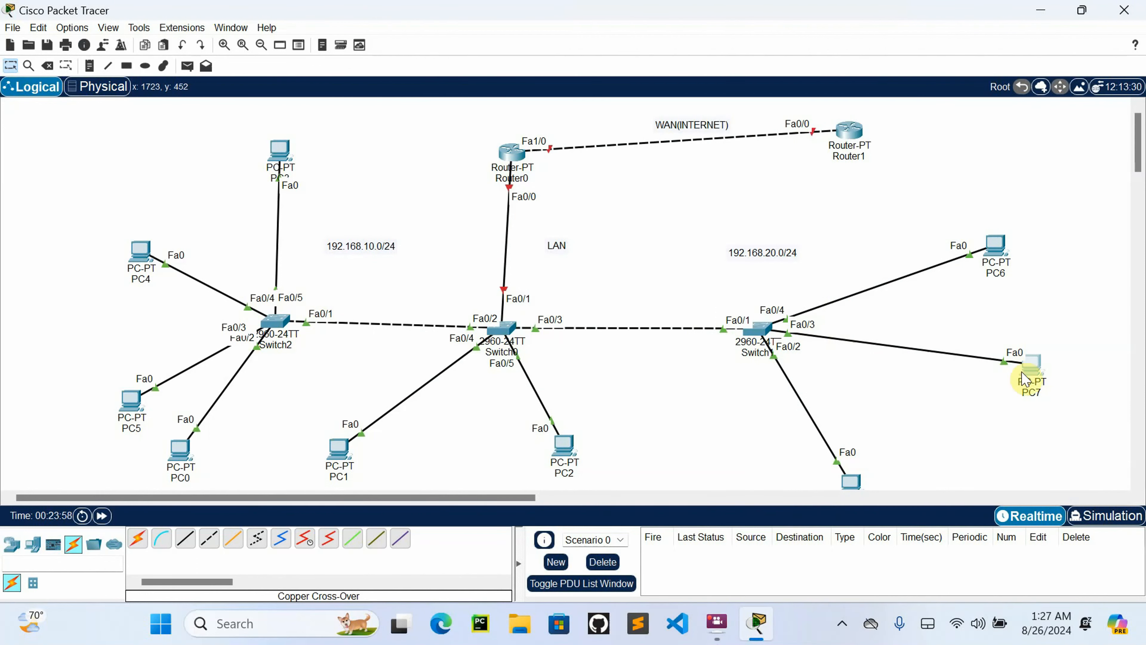
left_click(1038, 377)
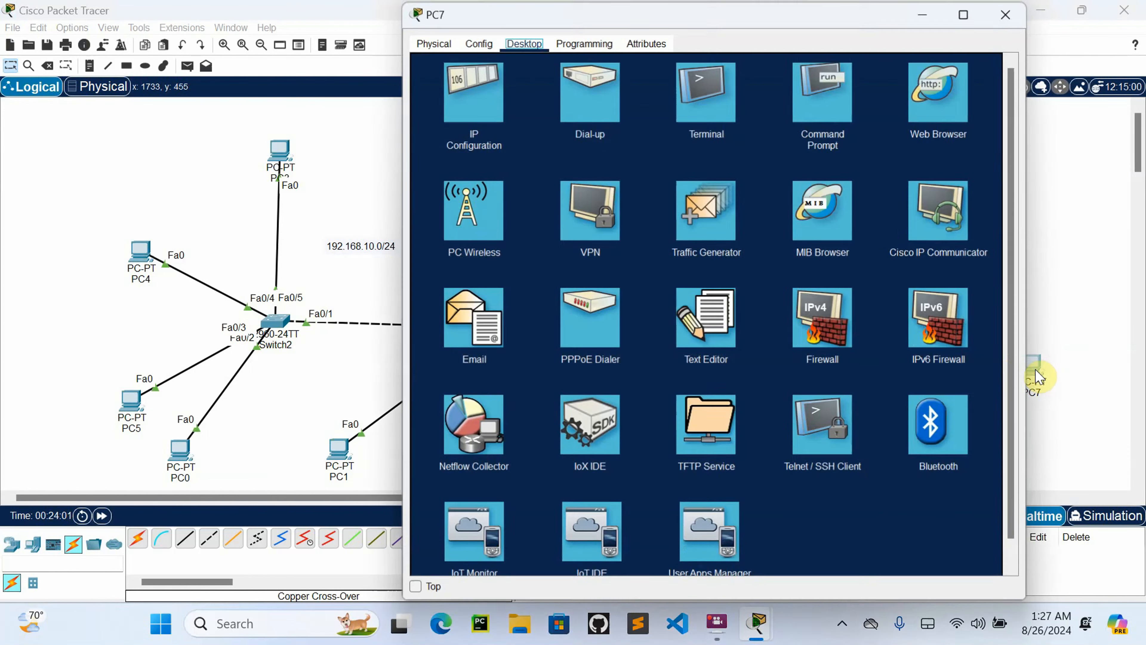
left_click(836, 89)
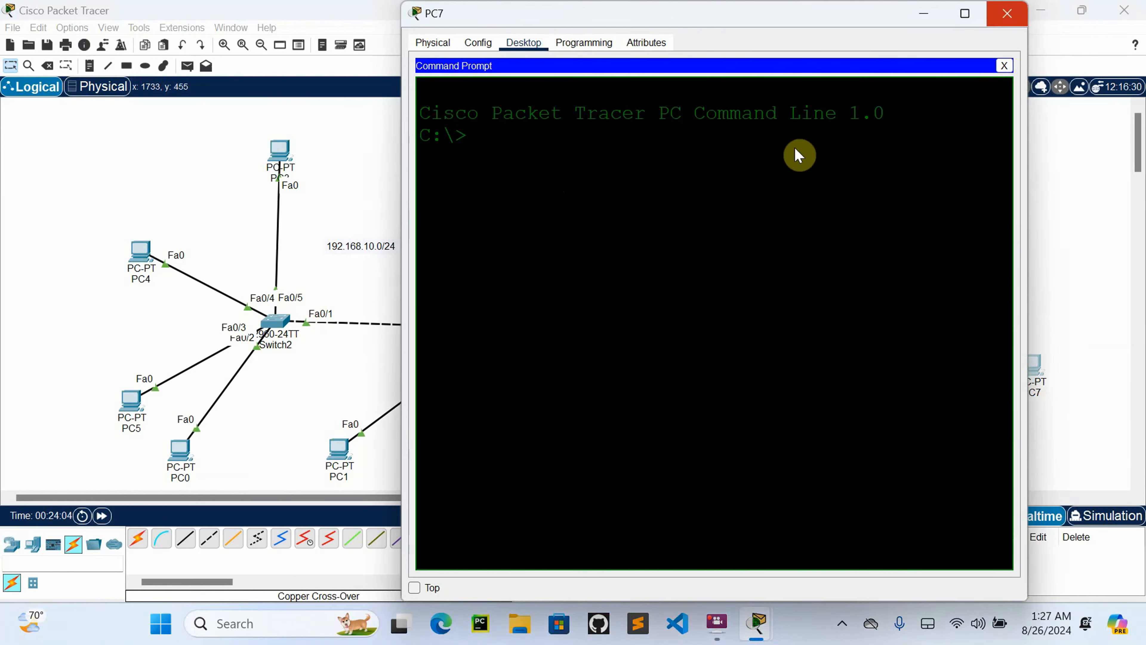
left_click(1007, 13)
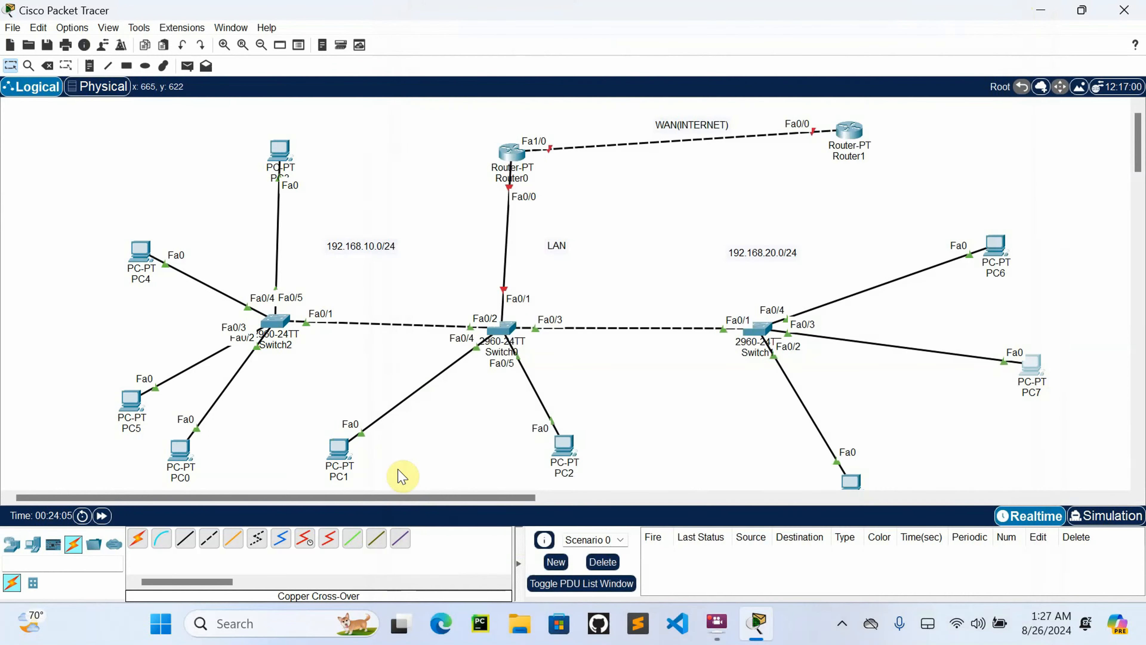
Step: Reopen PC1's command prompt and maximize its window to examine the output of the ping to 192.168.10.12
left_click(336, 451)
left_click(824, 90)
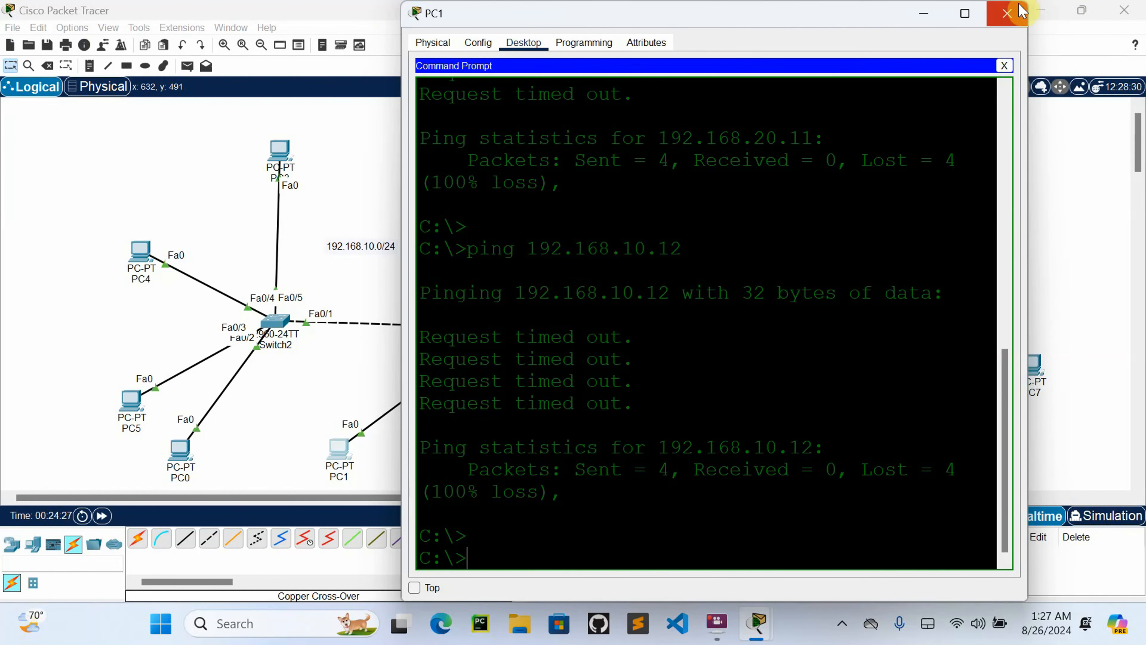
left_click(970, 10)
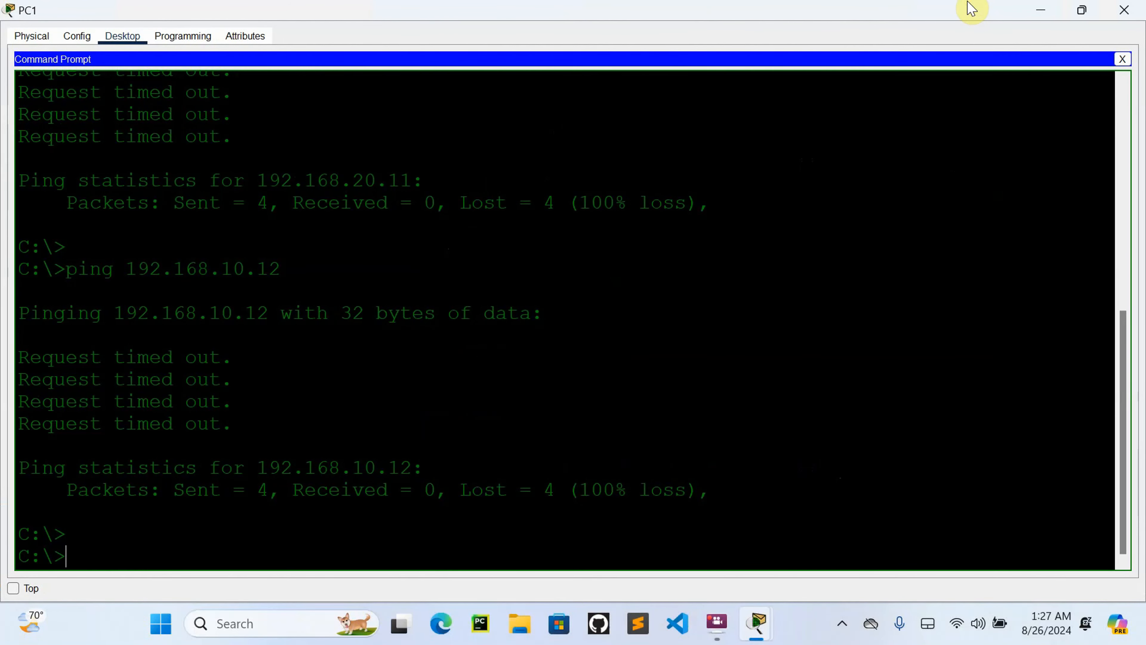